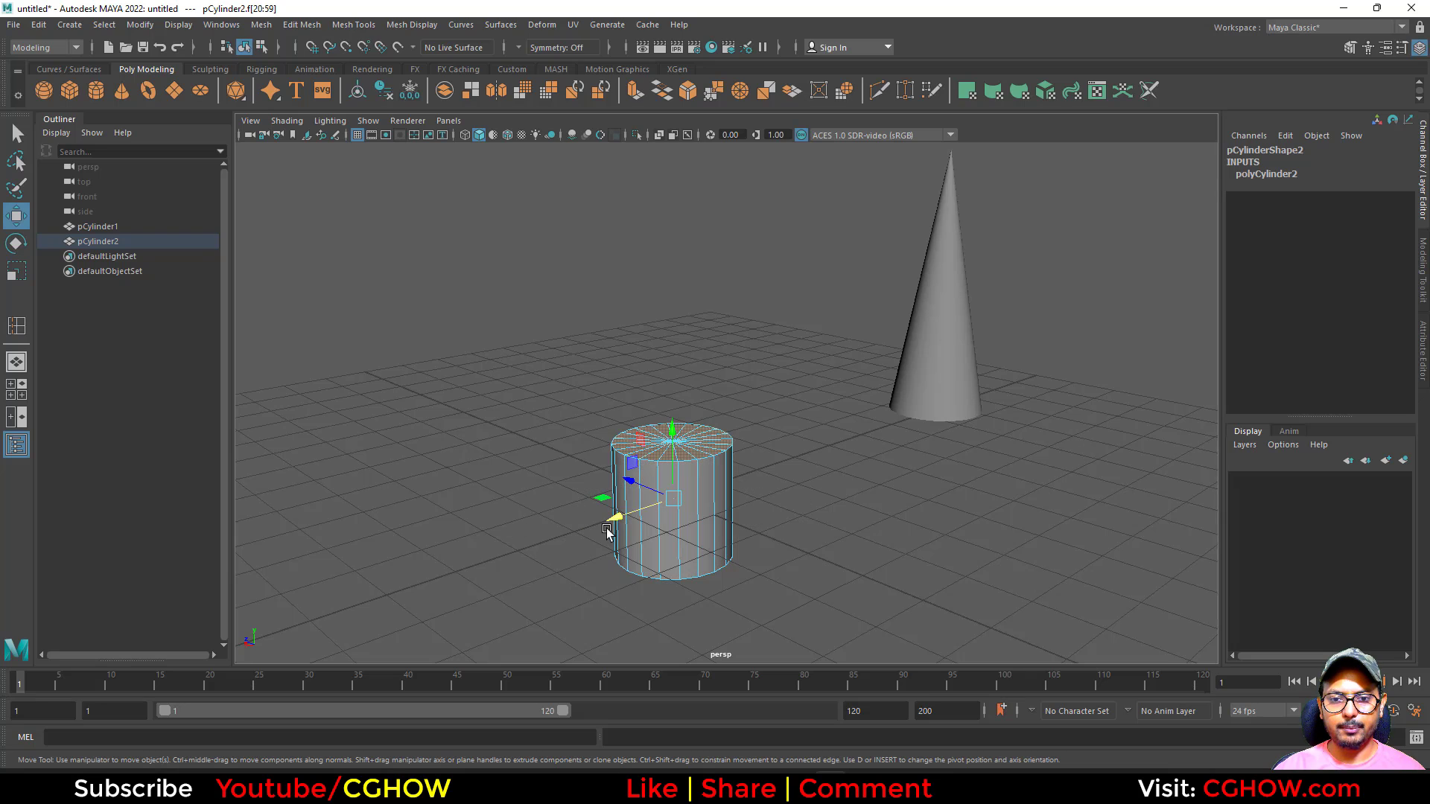
Step: Delete the cylinder's cap faces and scale its open top border edge loop down to a single point to form a cone
{"action": "key", "text": "Delete"}
{"action": "right_click_drag", "start_coordinate": [683, 419], "coordinate": [679, 336]}
{"action": "double_click", "coordinate": [682, 463]}
{"action": "key", "text": "r"}
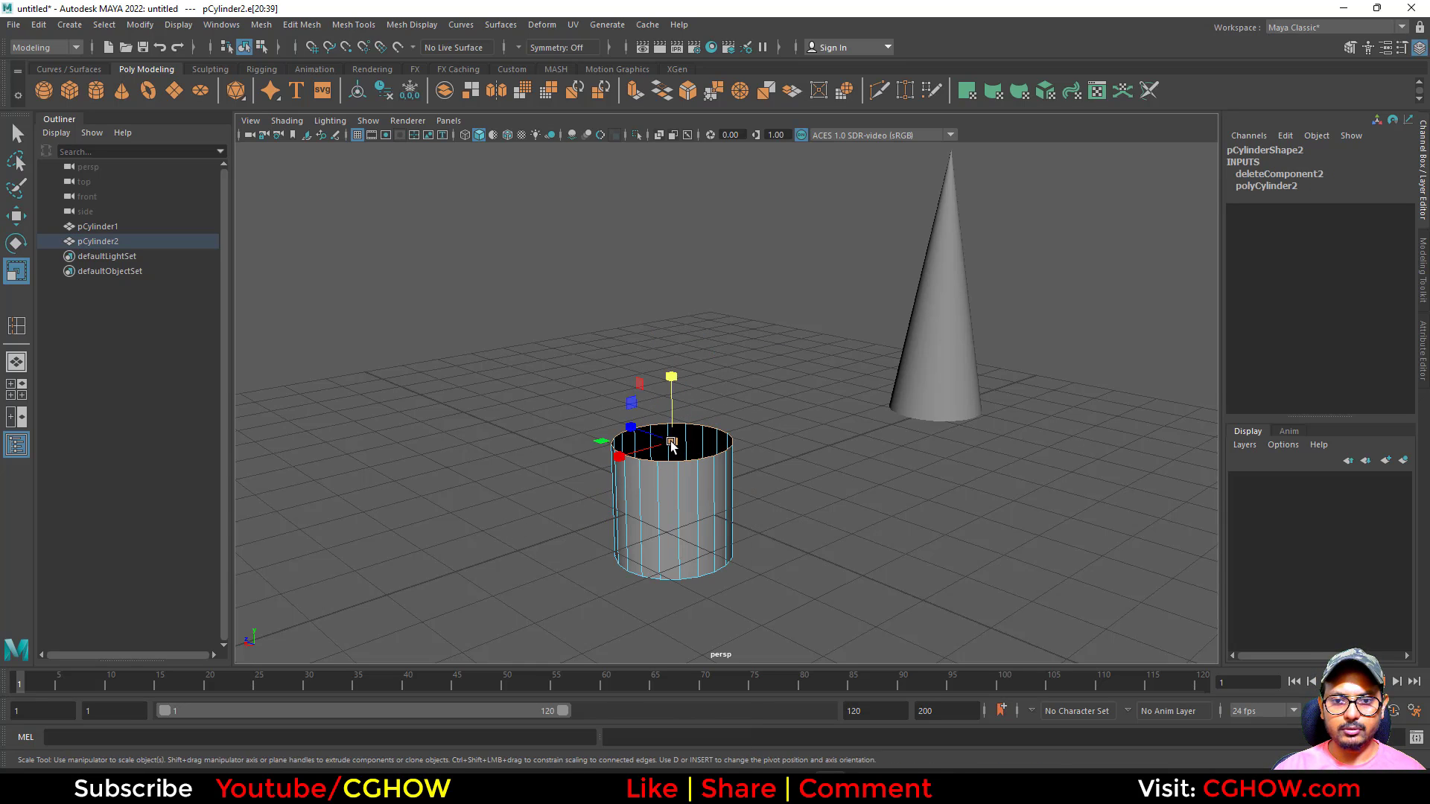
{"action": "left_click_drag", "start_coordinate": [672, 442], "coordinate": [587, 459]}
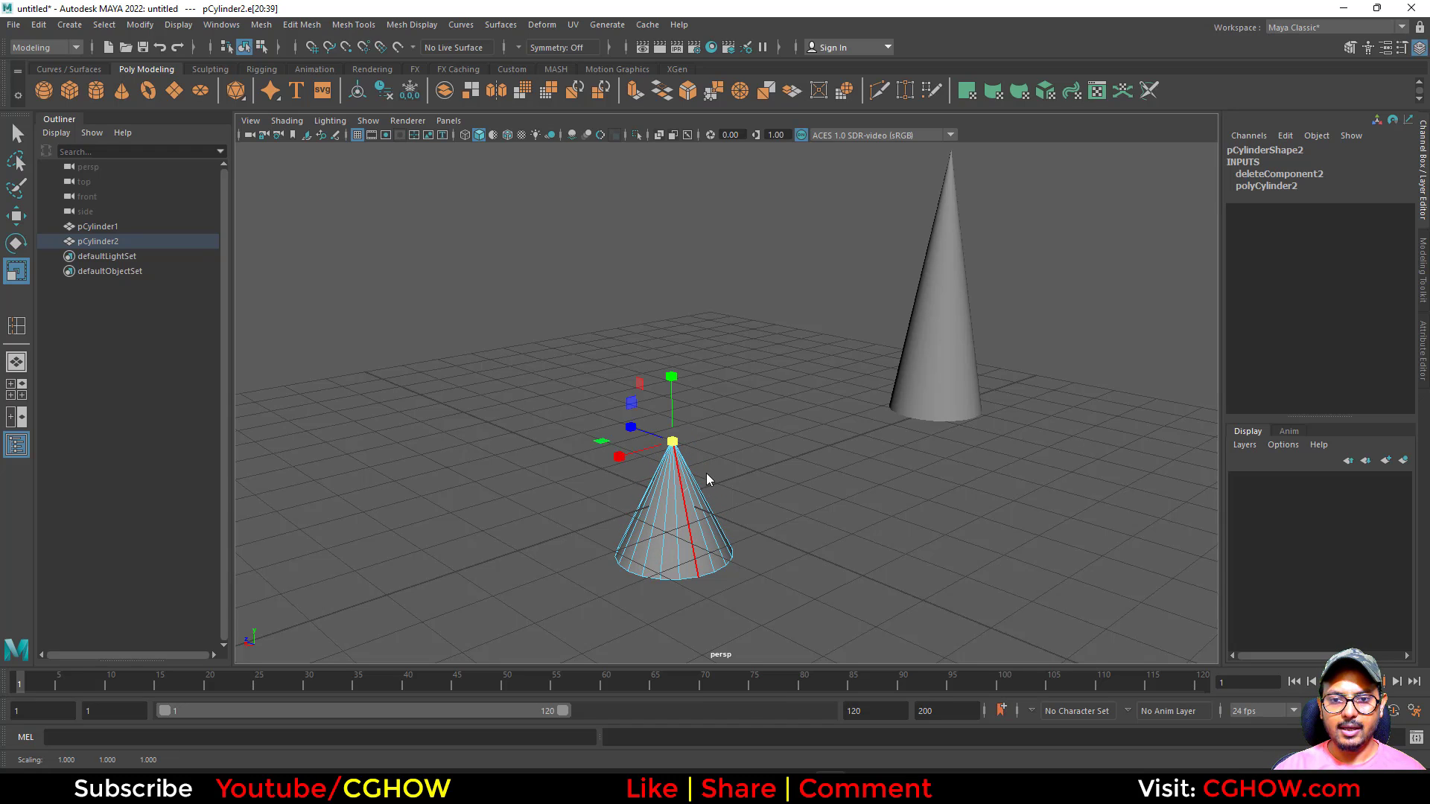
Step: Move all faces of the cone up about 0.98 so its base sits at the pivot, and return to object mode
{"action": "right_click_drag", "start_coordinate": [683, 466], "coordinate": [683, 421]}
{"action": "left_click_drag", "start_coordinate": [563, 363], "coordinate": [814, 663]}
{"action": "key", "text": "w"}
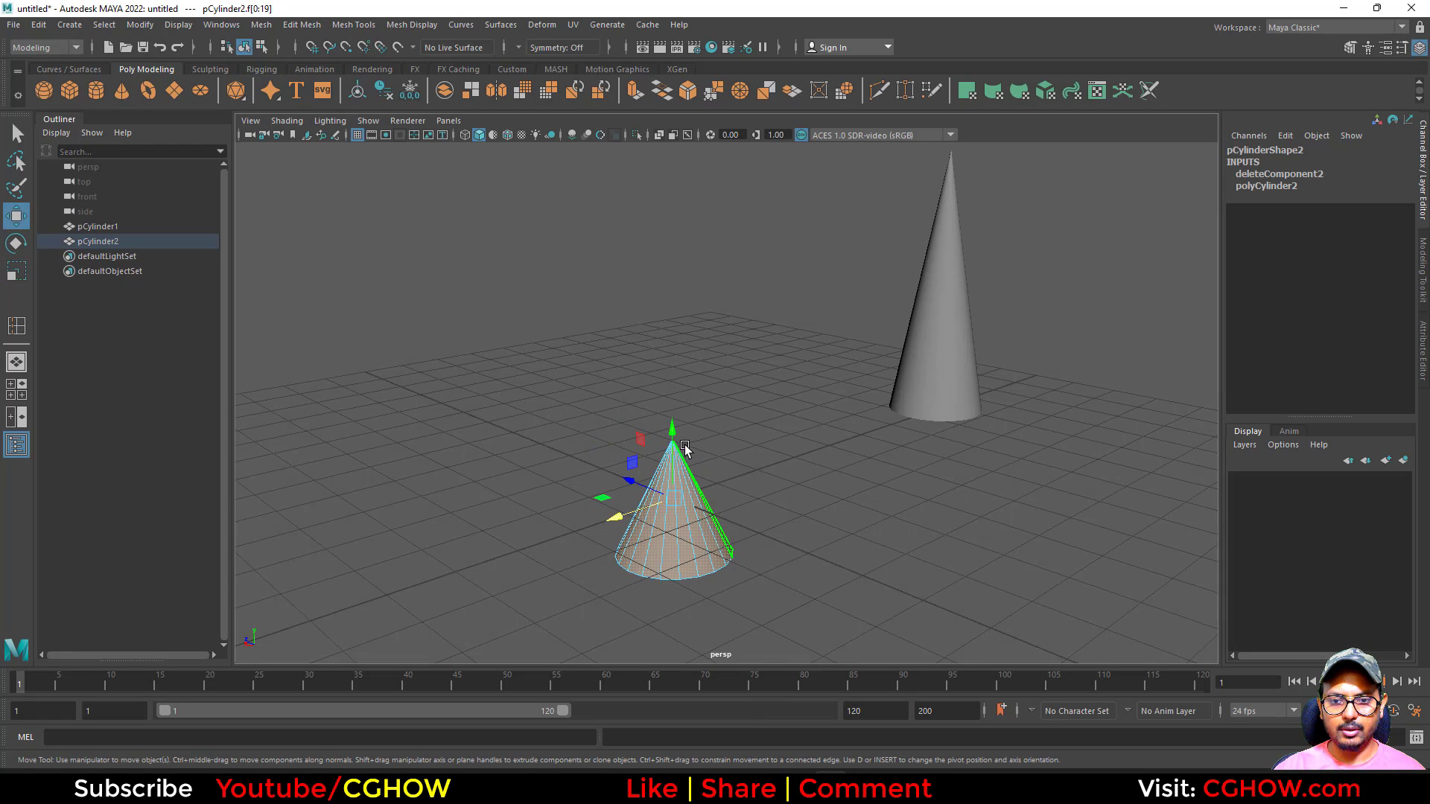
{"action": "left_click_drag", "start_coordinate": [685, 447], "coordinate": [673, 380]}
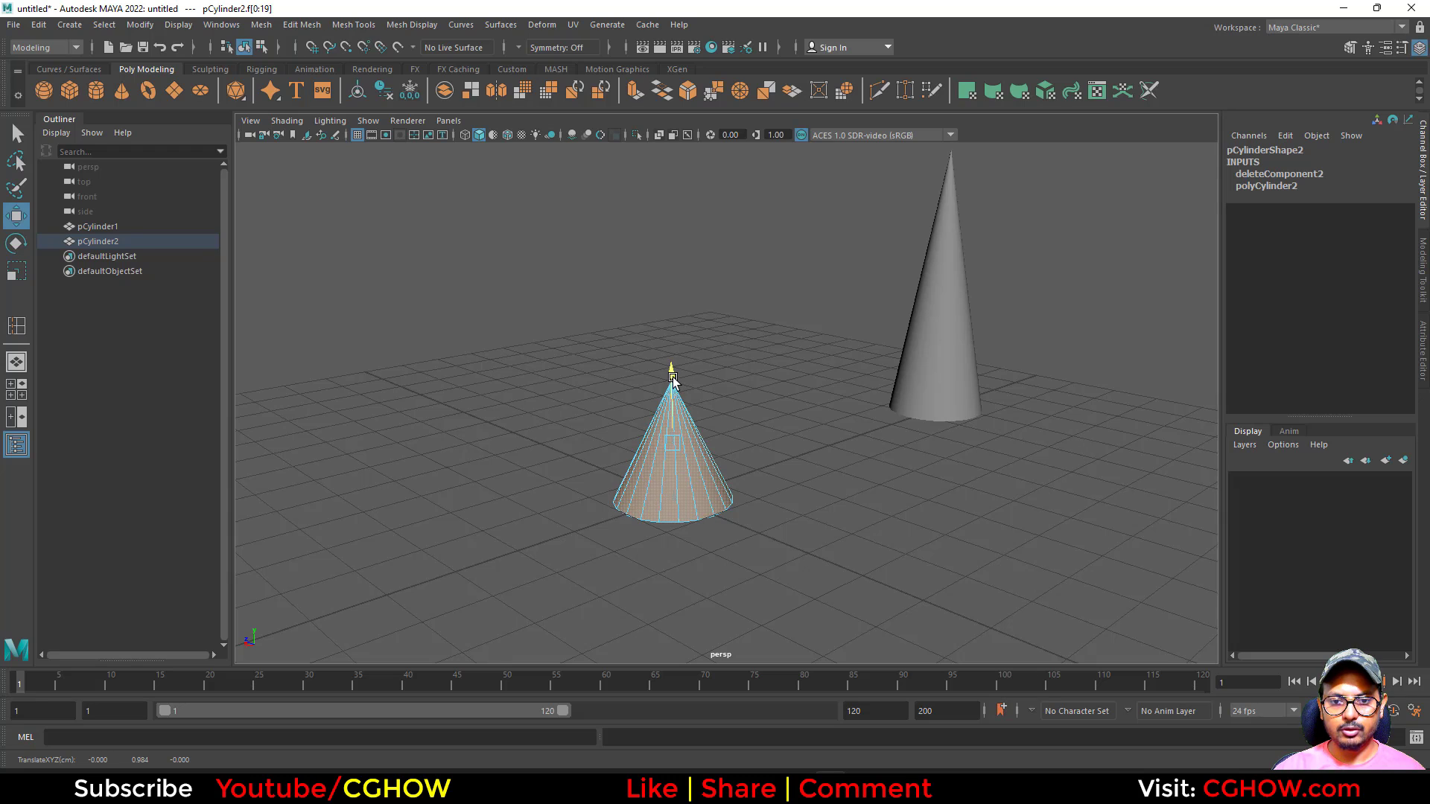
{"action": "right_click_drag", "start_coordinate": [653, 466], "coordinate": [727, 359]}
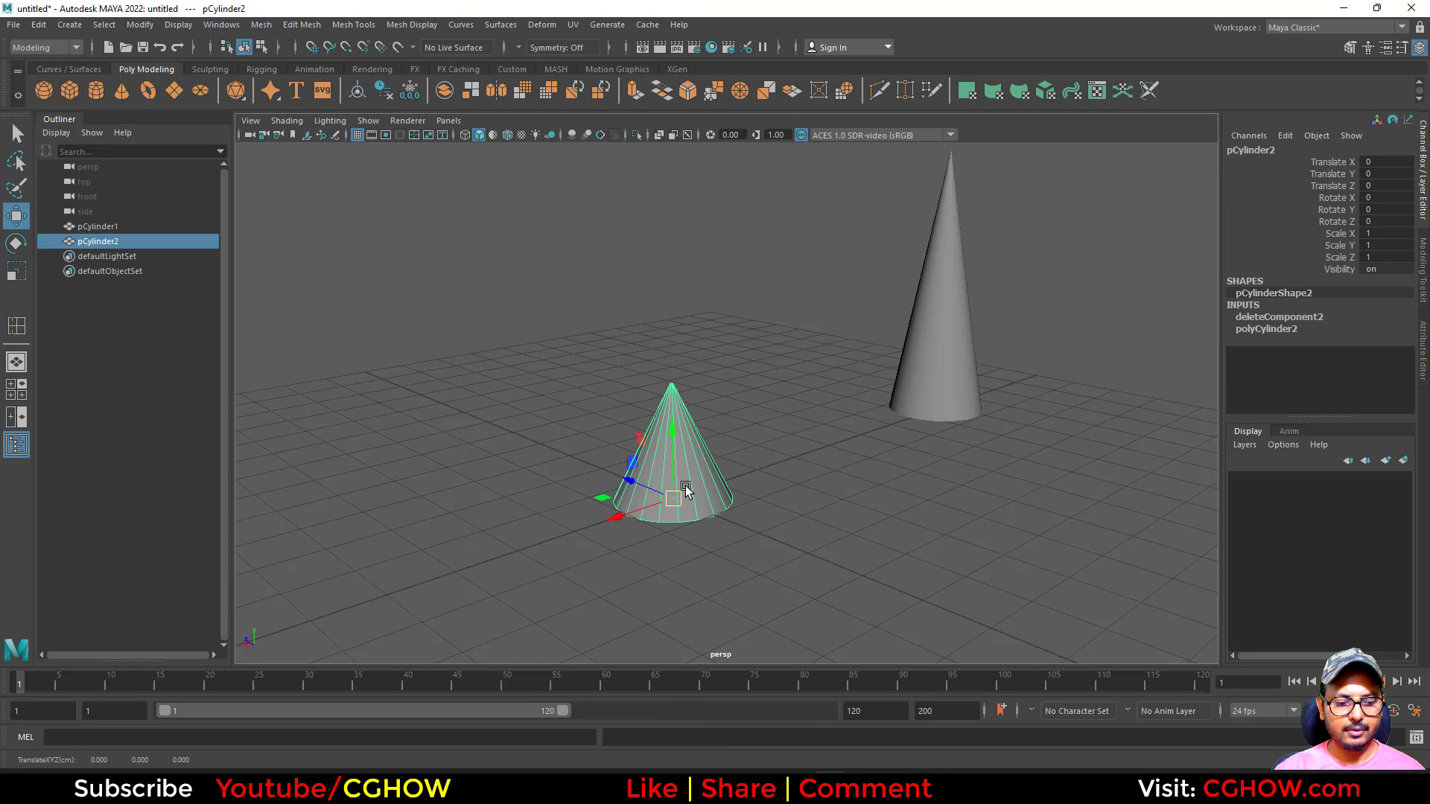
Step: Scale the cone to about 2.98 in Y and insert evenly spaced horizontal edge loops along its height
{"action": "key", "text": "r"}
{"action": "left_click_drag", "start_coordinate": [674, 409], "coordinate": [660, 252]}
{"action": "right_click_drag", "start_coordinate": [660, 253], "coordinate": [977, 153], "text": "shift"}
{"action": "left_click", "coordinate": [659, 372]}
{"action": "left_click", "coordinate": [383, 207]}
{"action": "key", "text": "w"}
Step: Normalize all of the cone's UVs in the UV Editor to fill the 0–1 tile, close the editor, and return to object mode
{"action": "left_click", "coordinate": [1097, 91]}
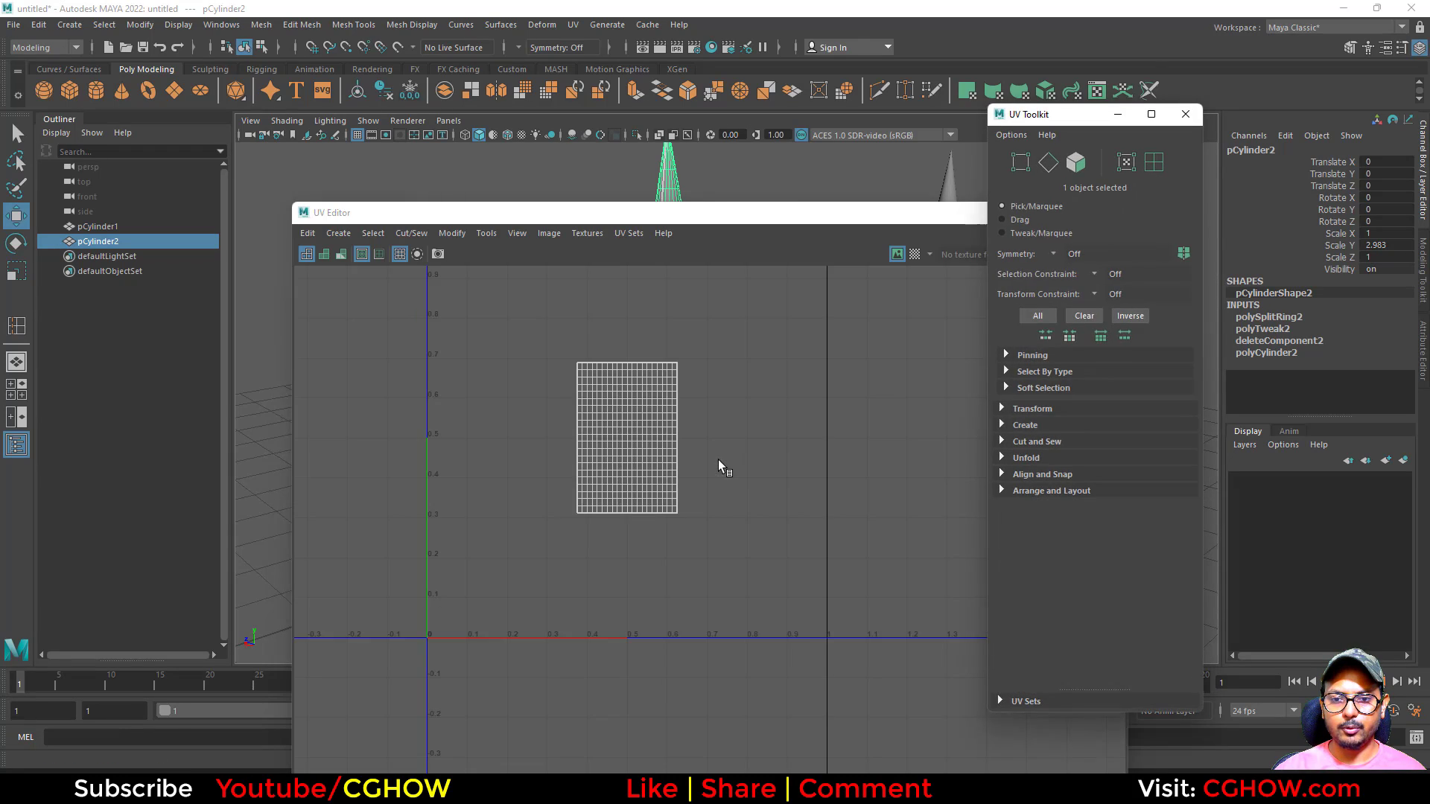
{"action": "right_click_drag", "start_coordinate": [663, 434], "coordinate": [731, 432]}
{"action": "left_click_drag", "start_coordinate": [718, 375], "coordinate": [617, 519]}
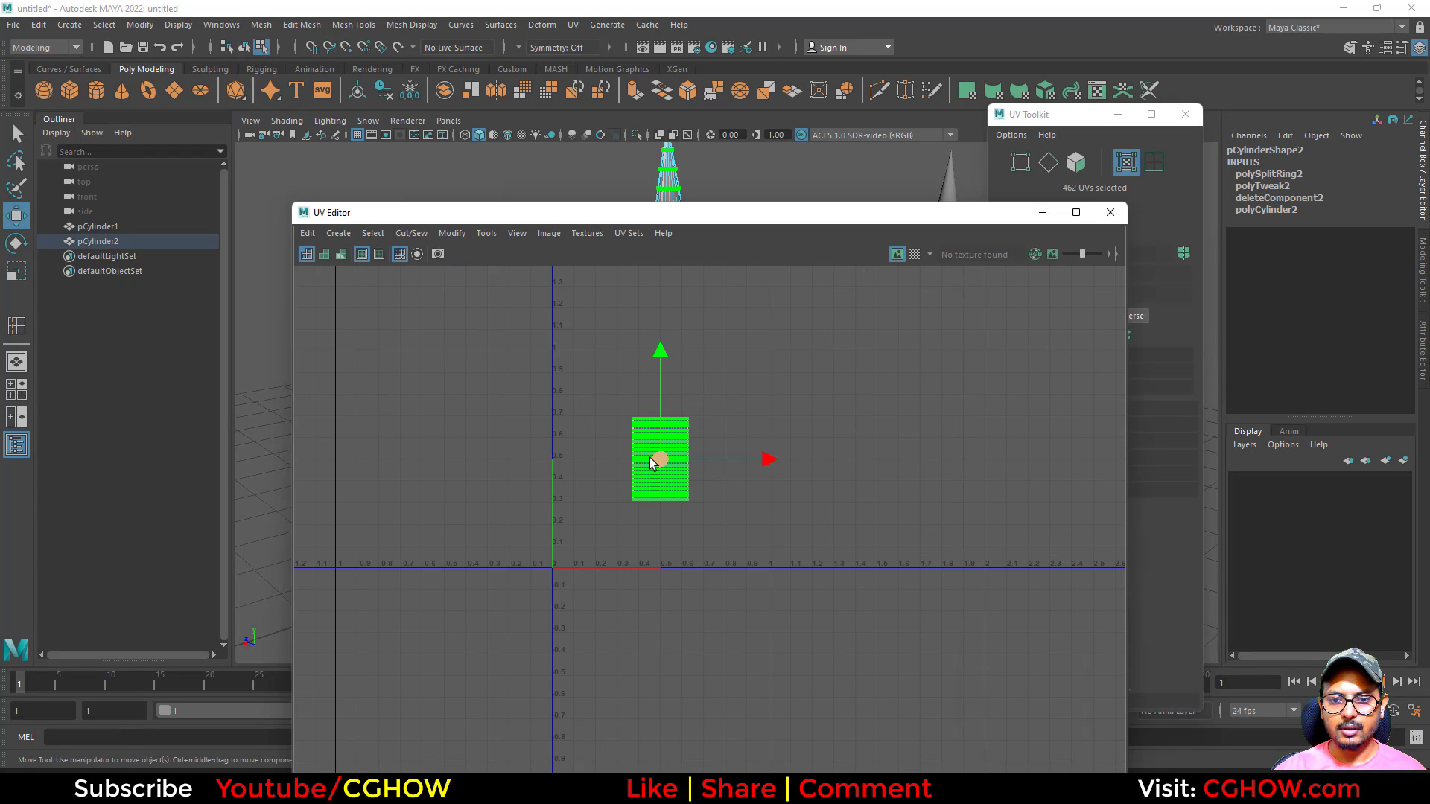
{"action": "right_click_drag", "start_coordinate": [650, 459], "coordinate": [578, 445], "text": "shift"}
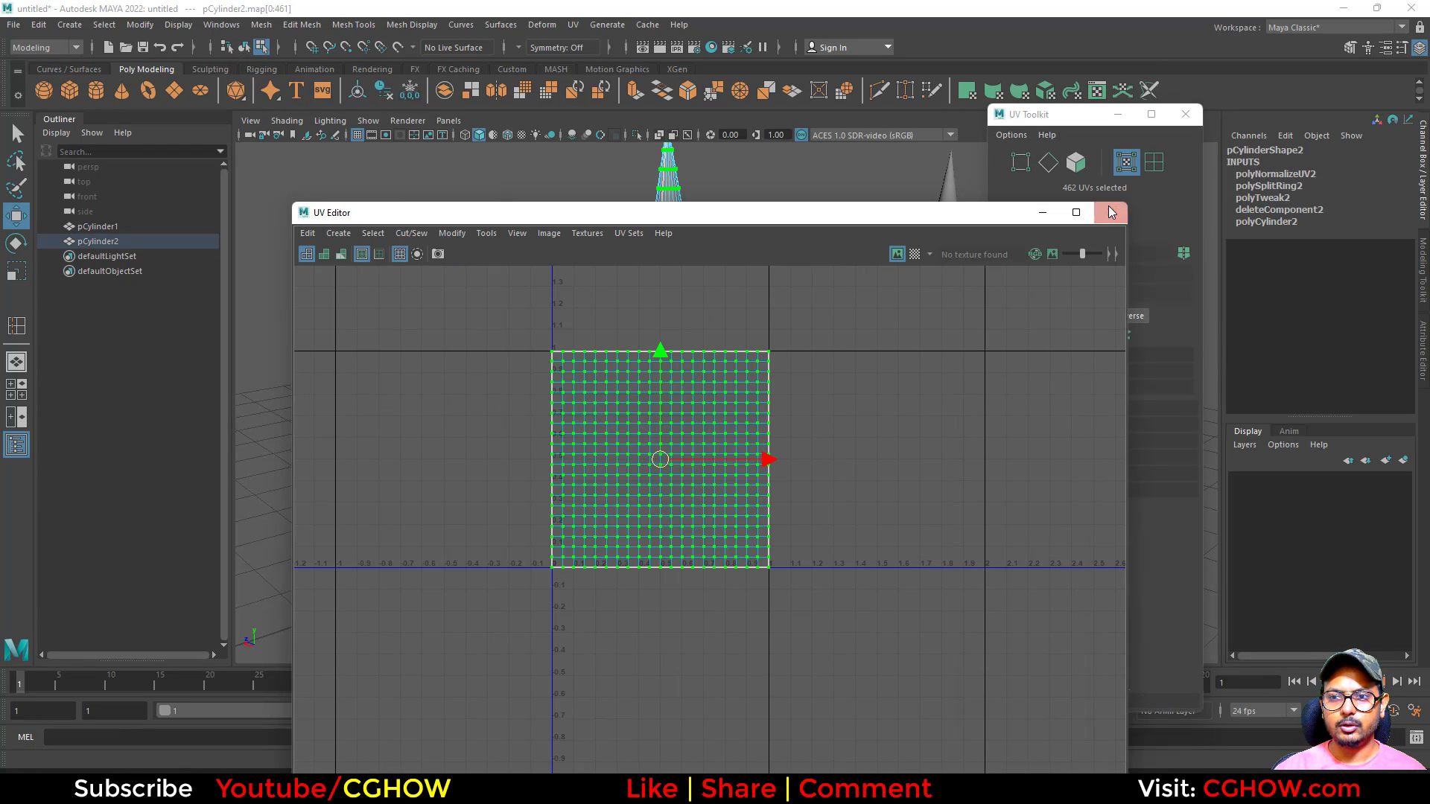
{"action": "left_click", "coordinate": [1111, 212]}
{"action": "right_click_drag", "start_coordinate": [660, 243], "coordinate": [743, 219]}
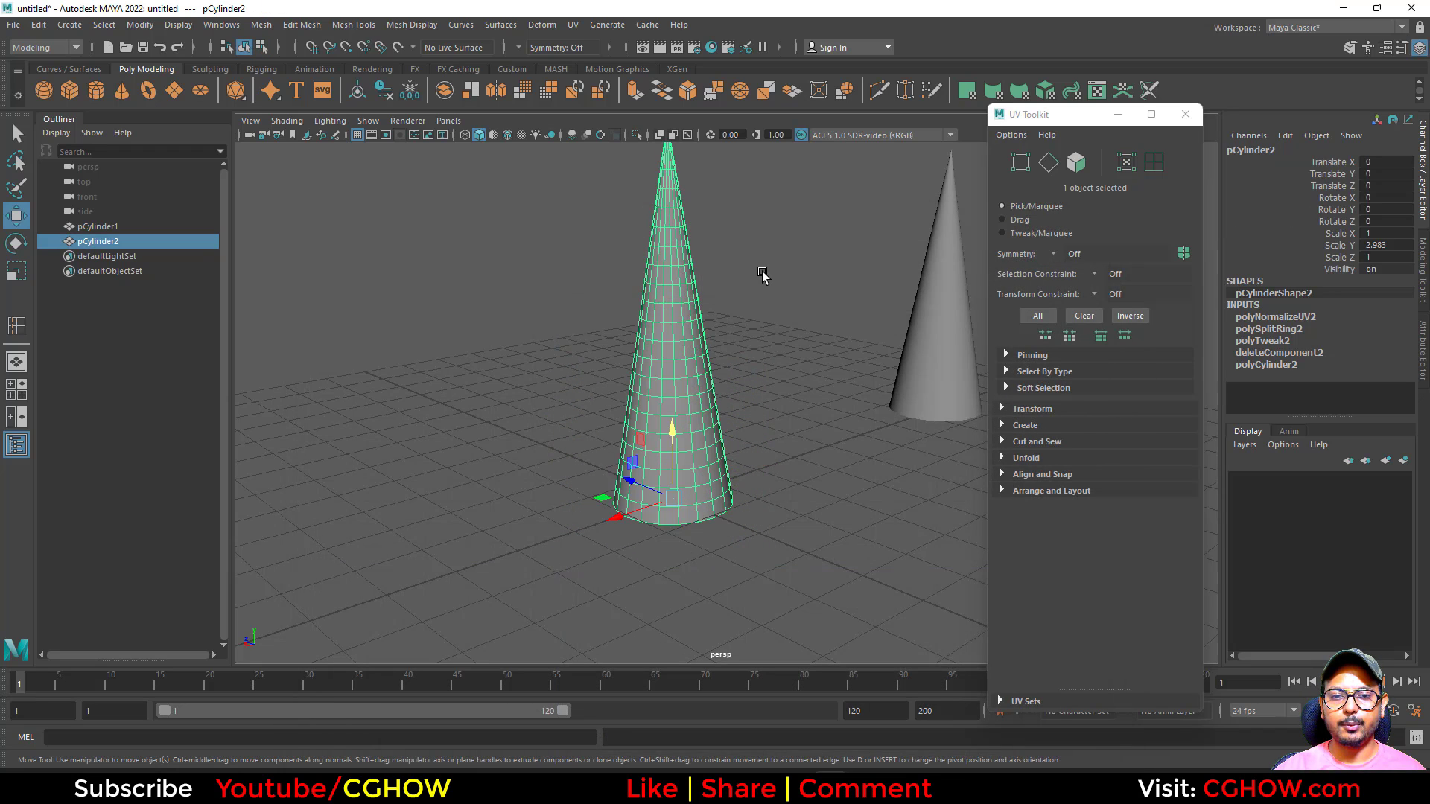
{"action": "left_click", "coordinate": [762, 276]}
{"action": "left_click_drag", "start_coordinate": [762, 276], "coordinate": [872, 365], "text": "alt"}
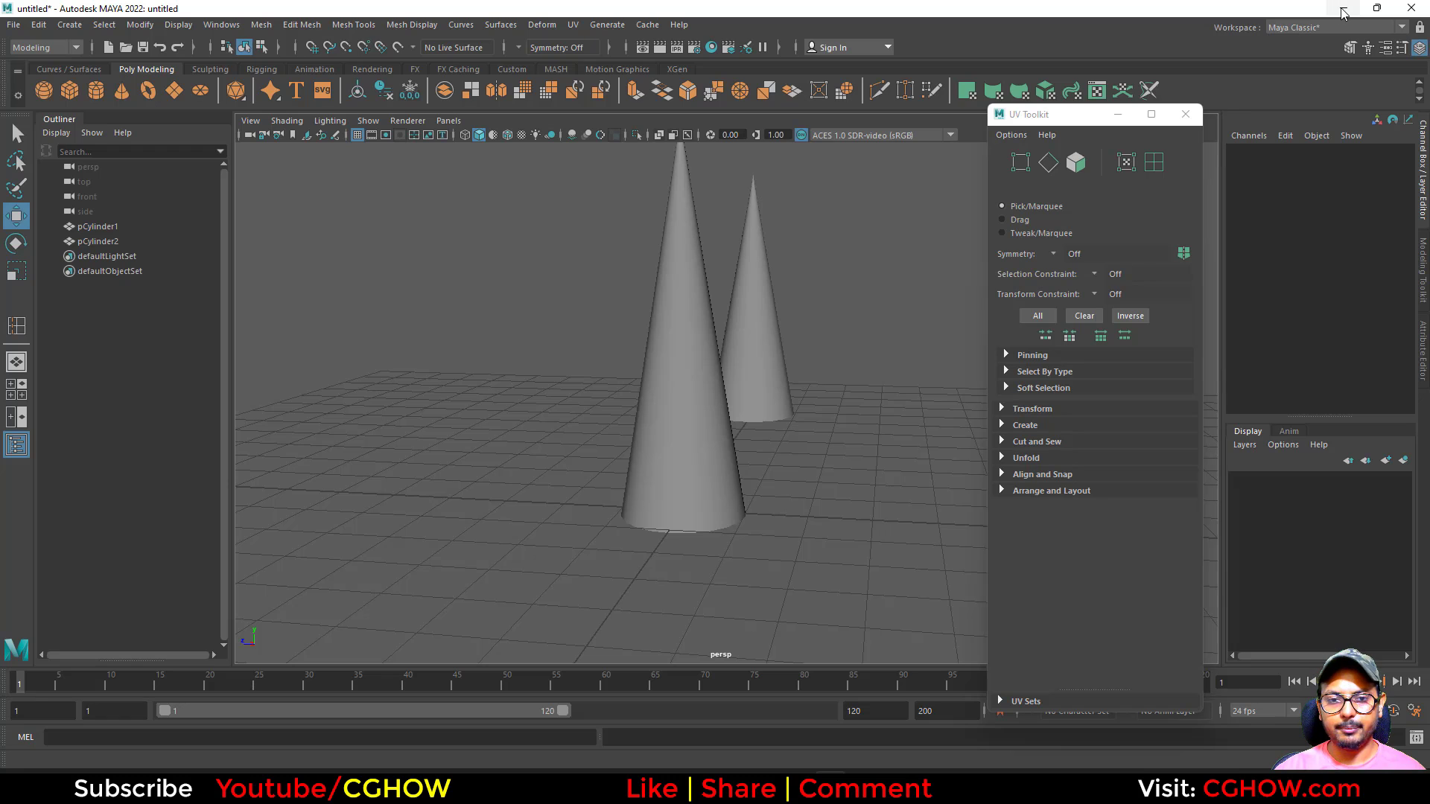
Step: Switch to Unreal Editor and create a material named m_Test_grass in the test folder
{"action": "left_click", "coordinate": [1343, 12]}
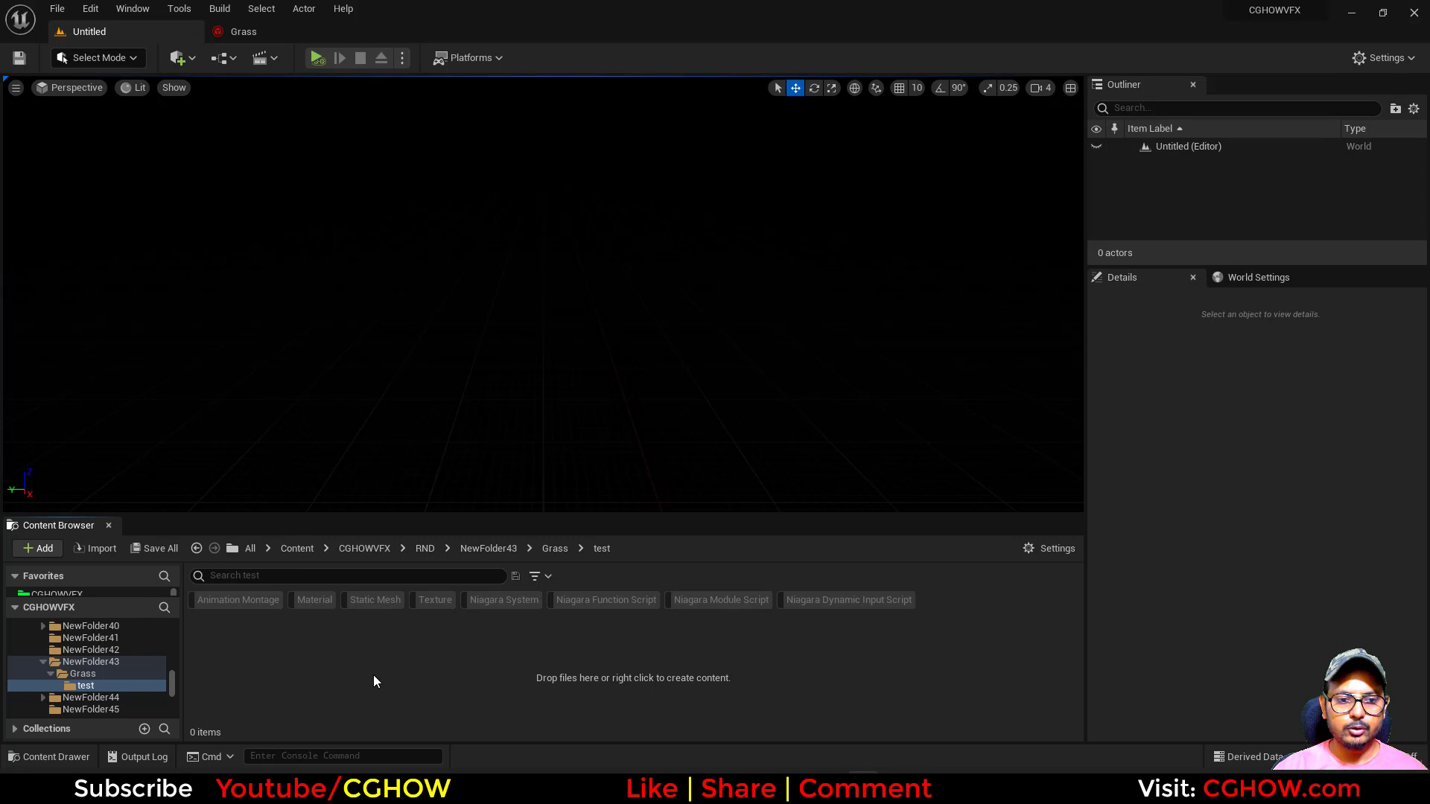
{"action": "right_click", "coordinate": [249, 678]}
{"action": "left_click", "coordinate": [360, 315]}
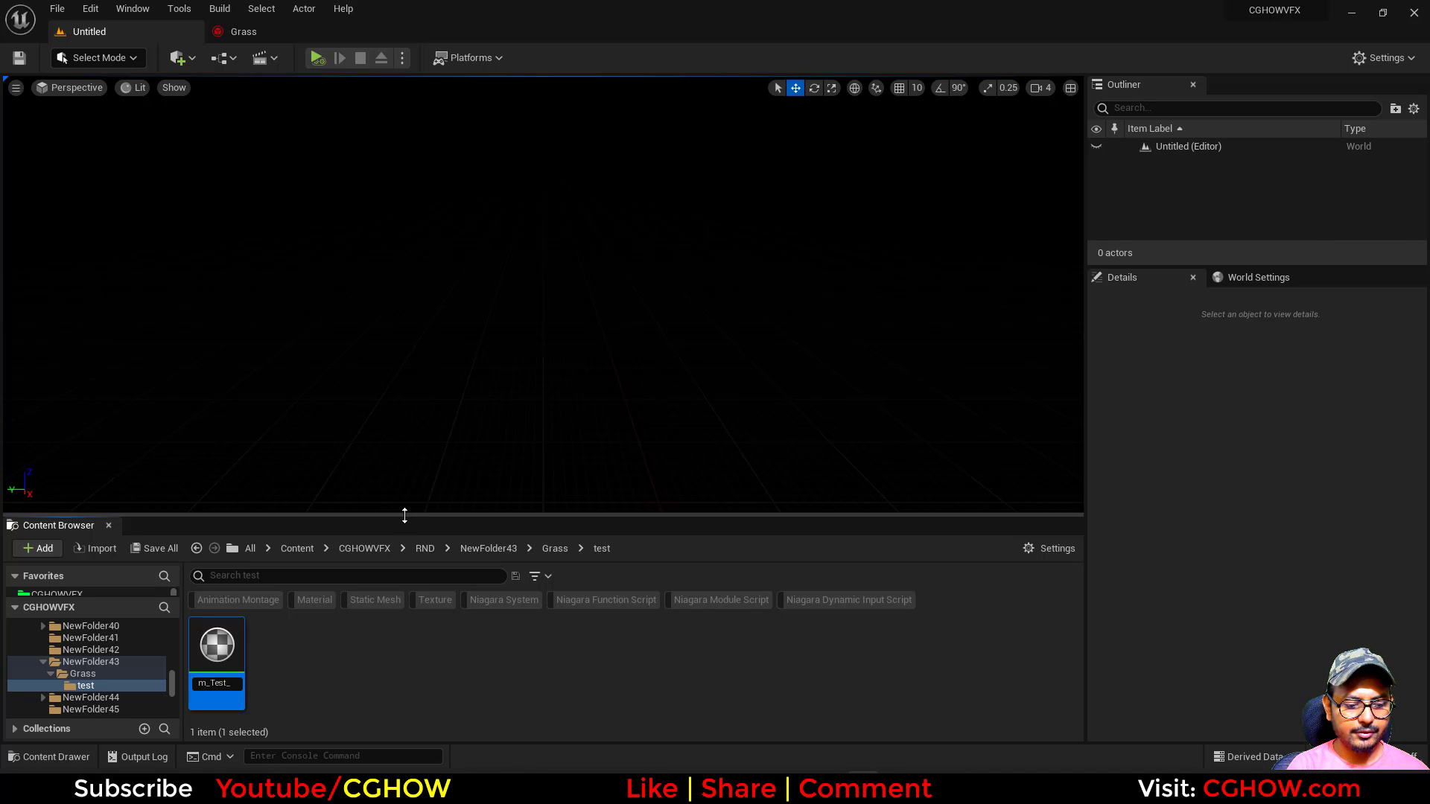
{"action": "type", "text": "m_Test_grass"}
{"action": "key", "text": "Return"}
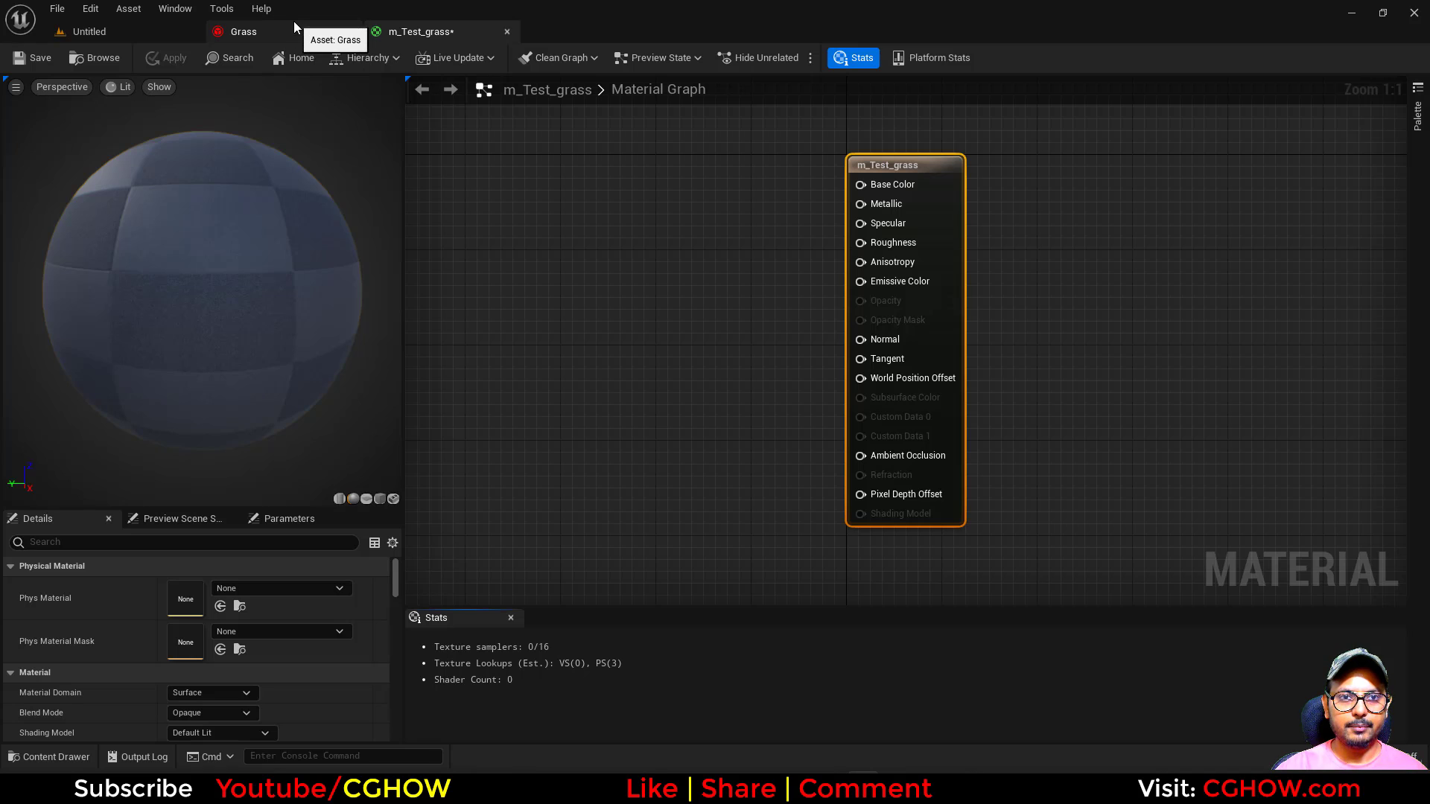
Step: Close the Grass asset and use static mesh 1 from the Grass folder as the preview mesh of m_Test_grass
{"action": "middle_click", "coordinate": [295, 28]}
{"action": "left_click", "coordinate": [152, 35]}
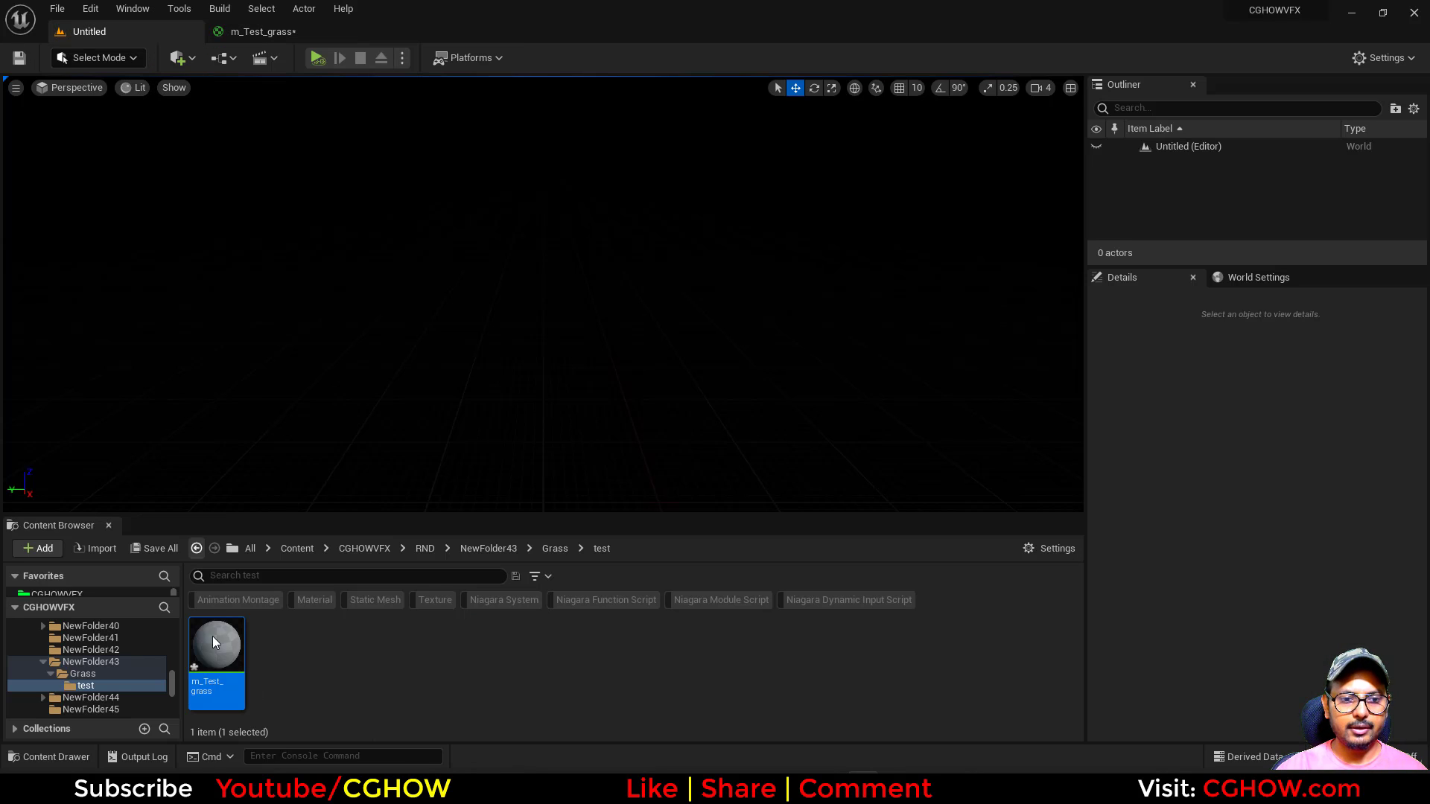
{"action": "left_click", "coordinate": [554, 549]}
{"action": "left_click", "coordinate": [280, 655]}
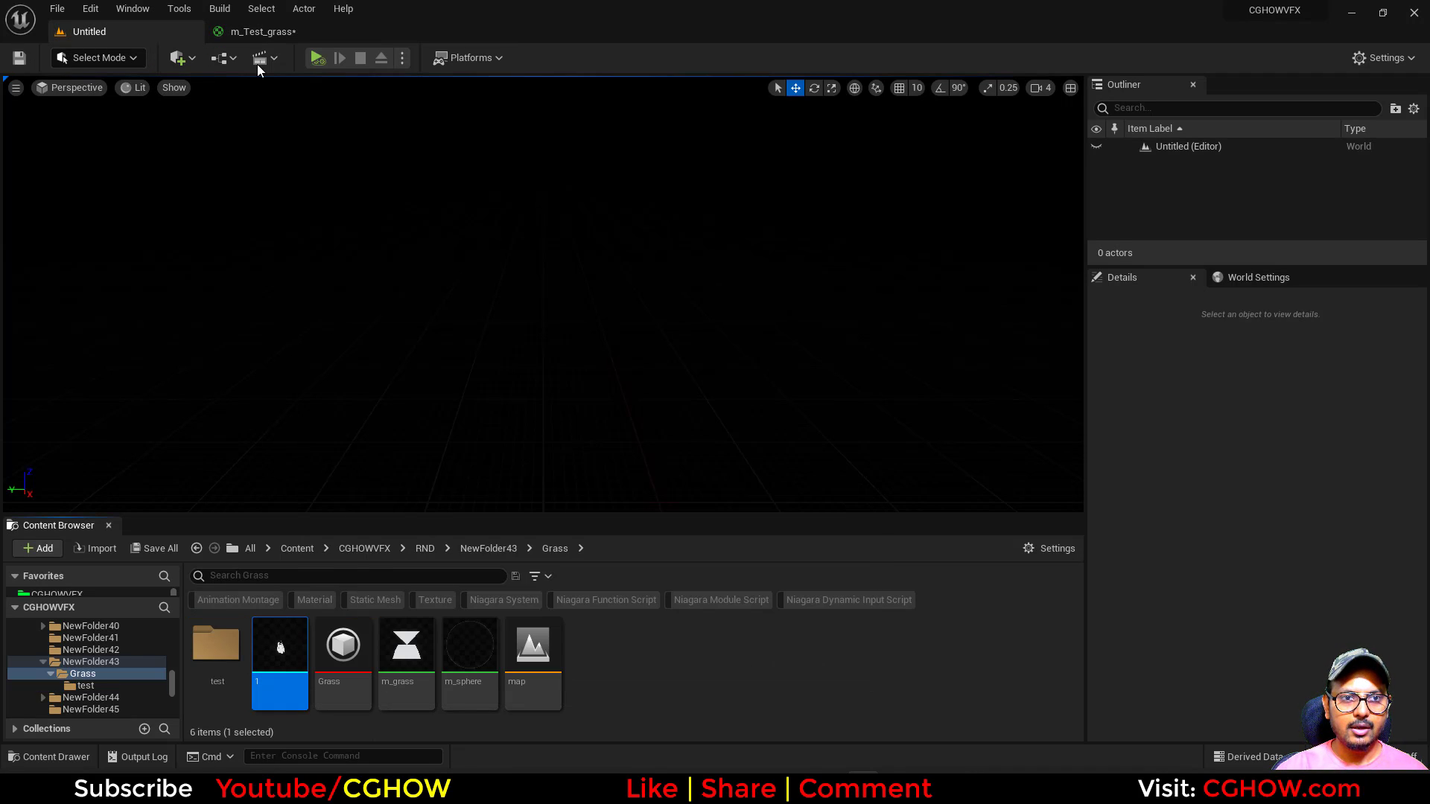
{"action": "left_click", "coordinate": [260, 31]}
{"action": "left_click", "coordinate": [392, 499]}
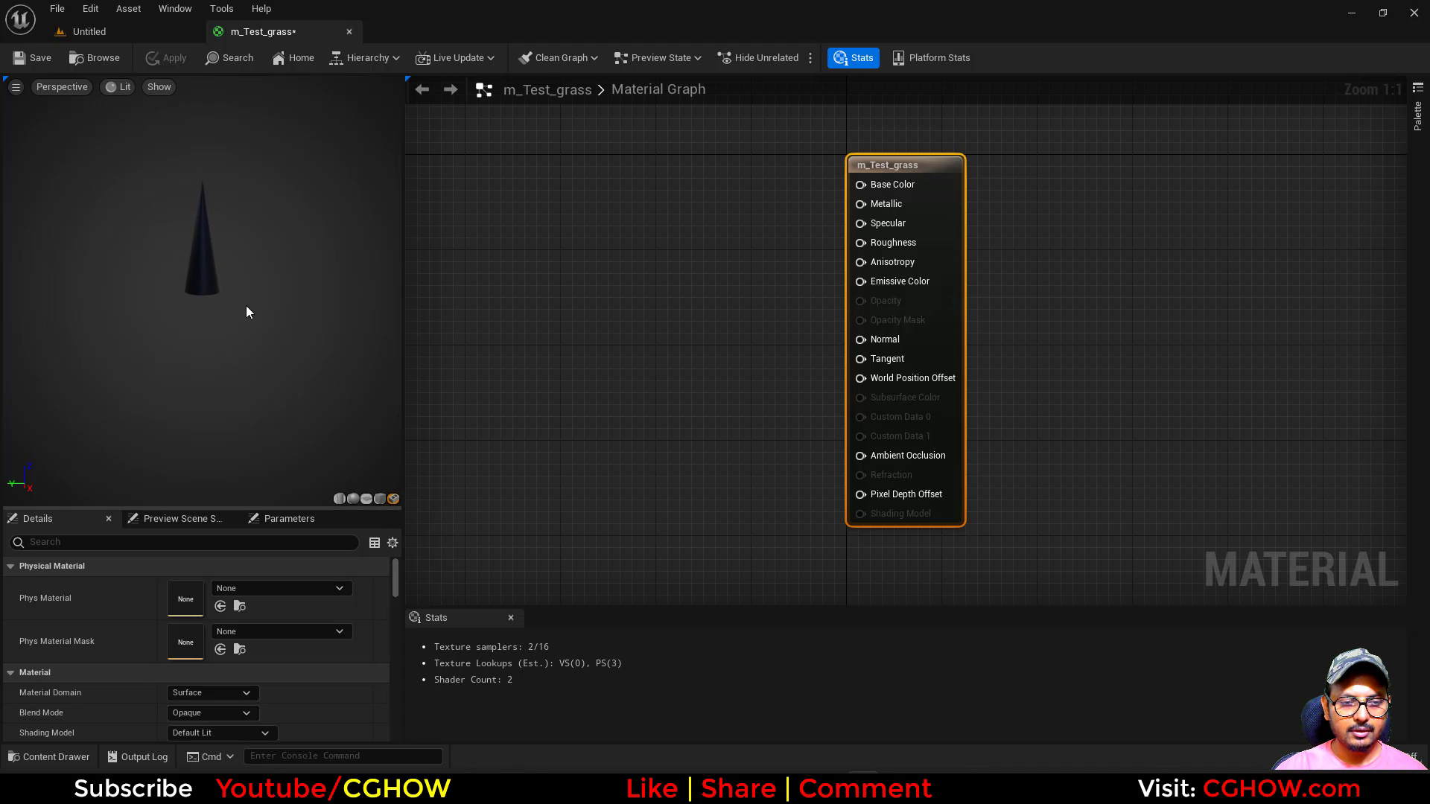
Step: Save the m_Test_grass material
{"action": "middle_click_drag", "start_coordinate": [247, 307], "coordinate": [266, 446]}
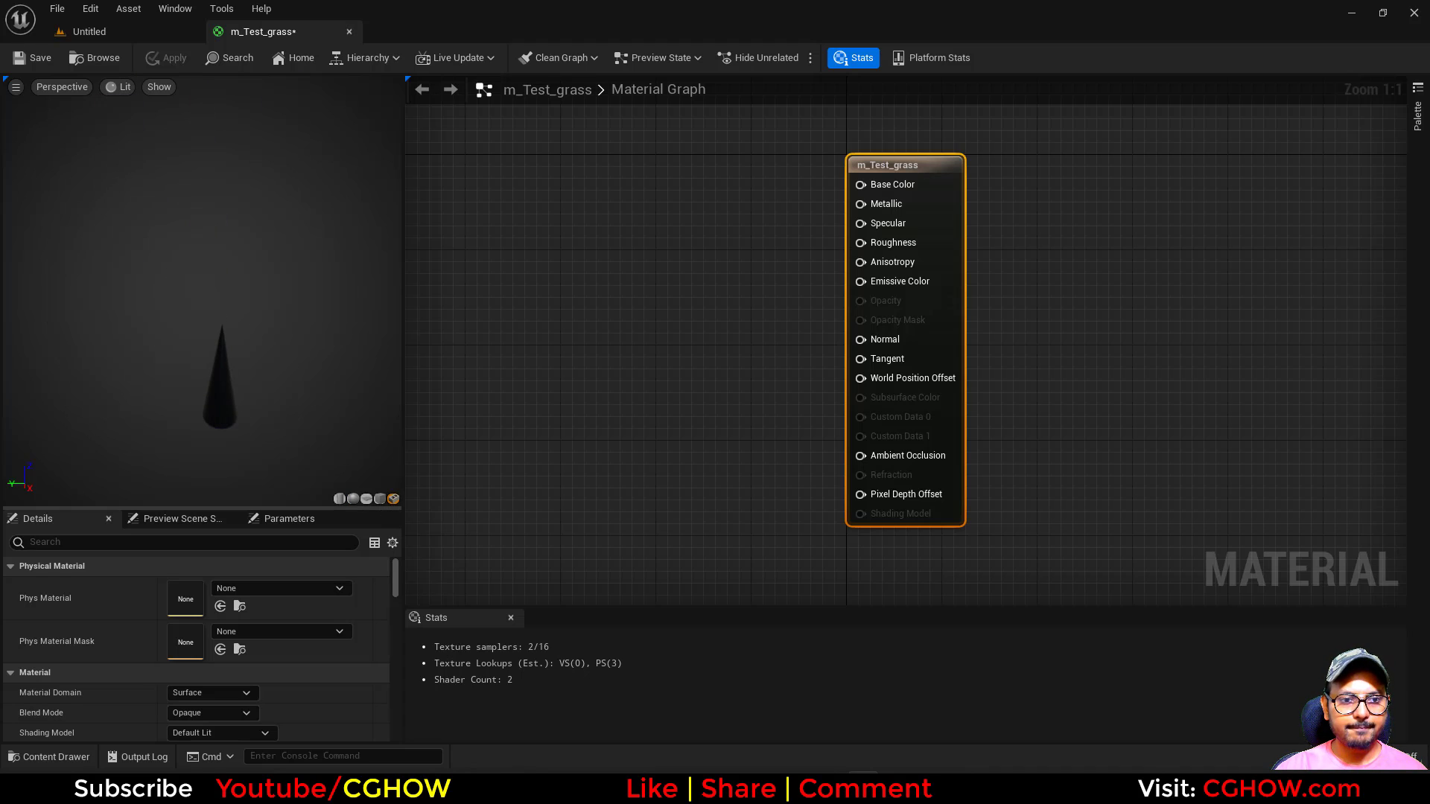
{"action": "middle_click_drag", "start_coordinate": [220, 377], "coordinate": [184, 262]}
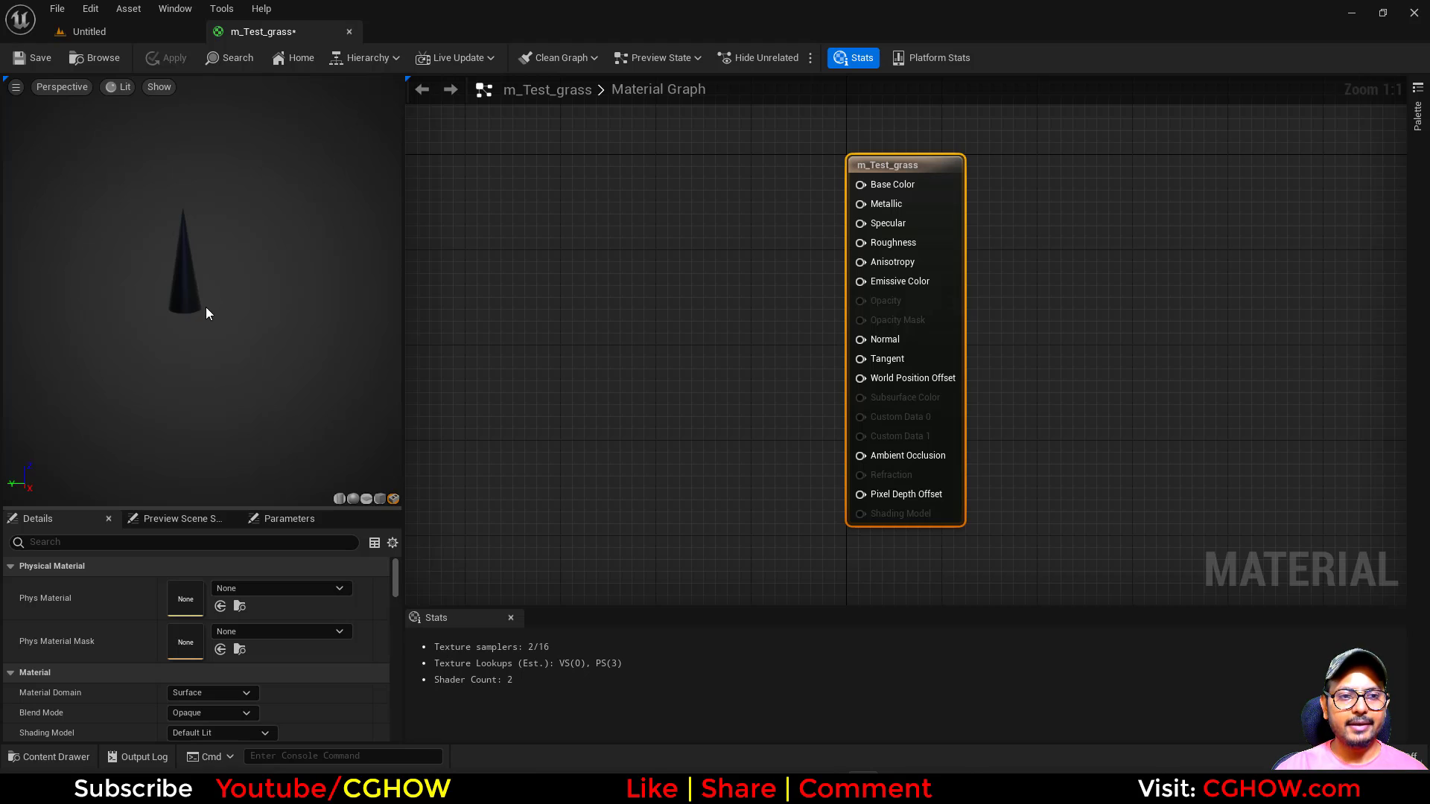
{"action": "scroll", "coordinate": [218, 325], "scroll_direction": "up", "scroll_amount": 2}
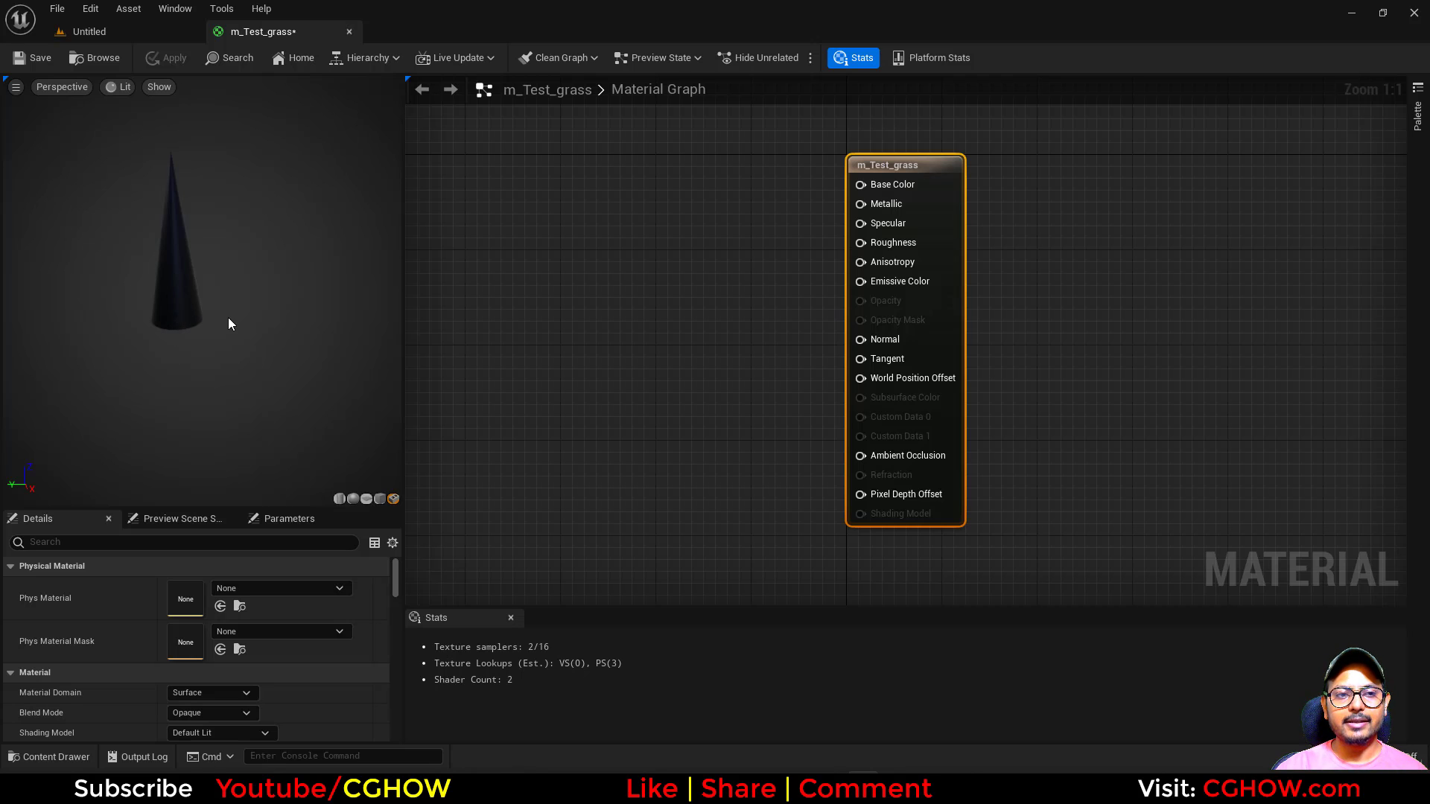
{"action": "right_click_drag", "start_coordinate": [738, 348], "coordinate": [858, 362]}
{"action": "right_click_drag", "start_coordinate": [785, 306], "coordinate": [763, 282]}
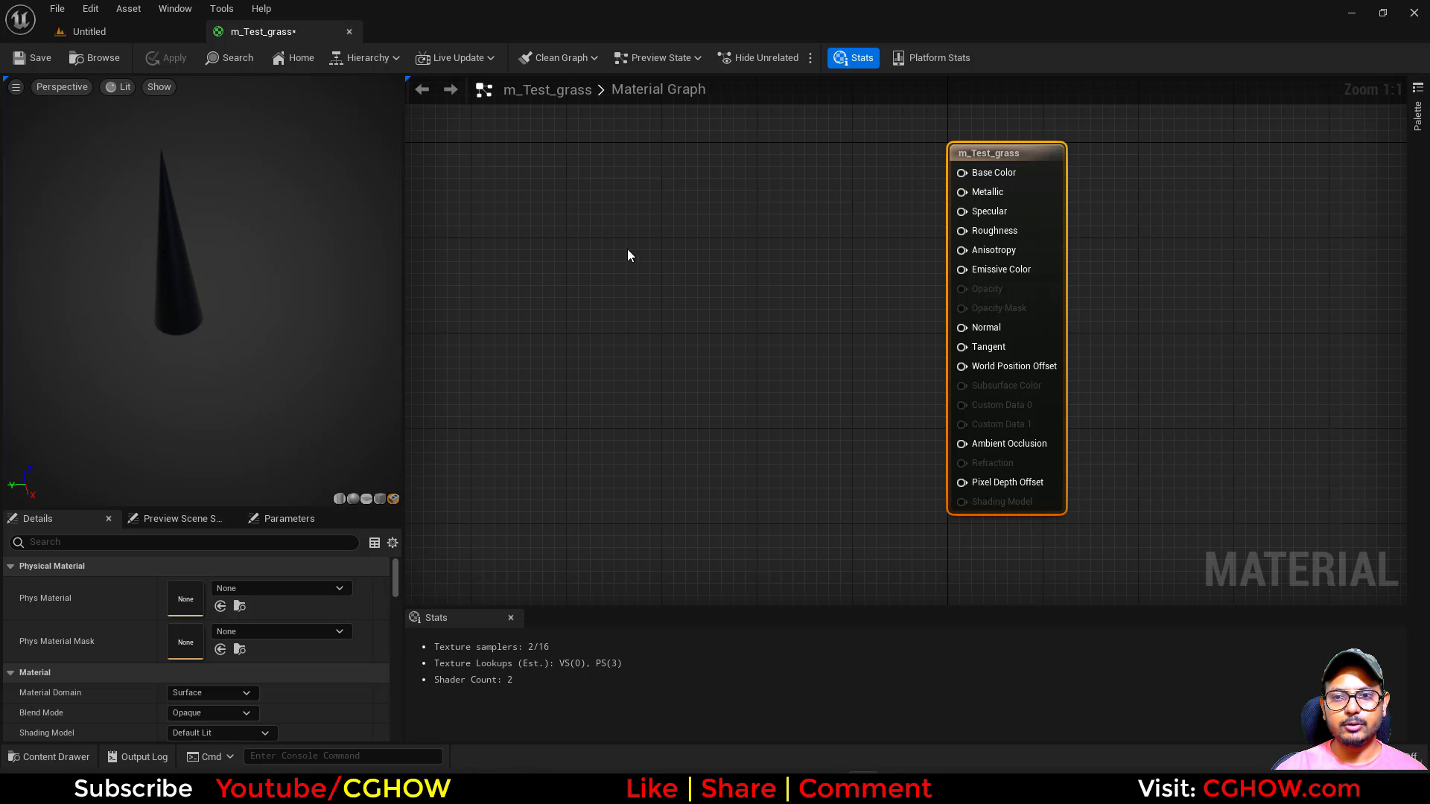
{"action": "left_click", "coordinate": [27, 63]}
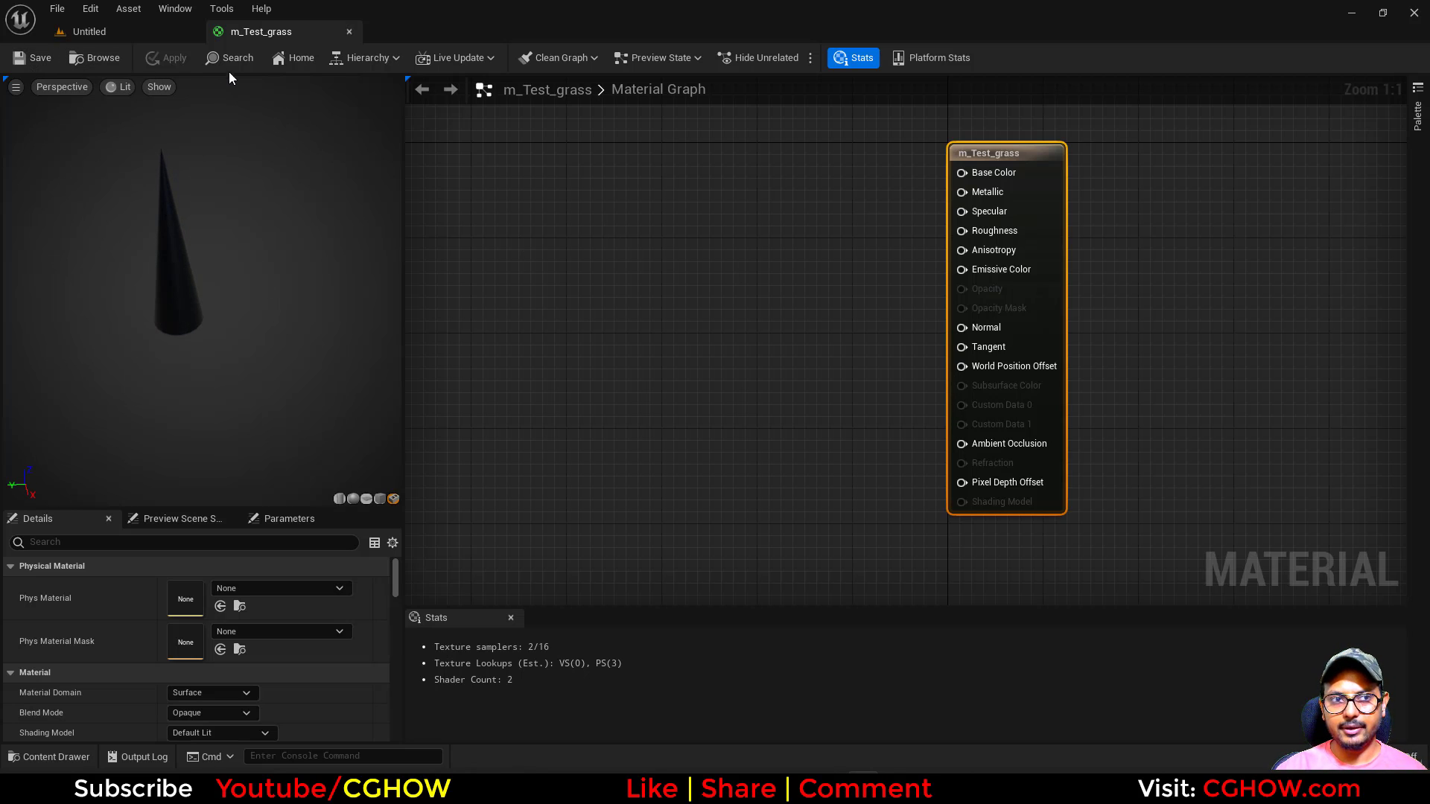
{"action": "left_click", "coordinate": [650, 221]}
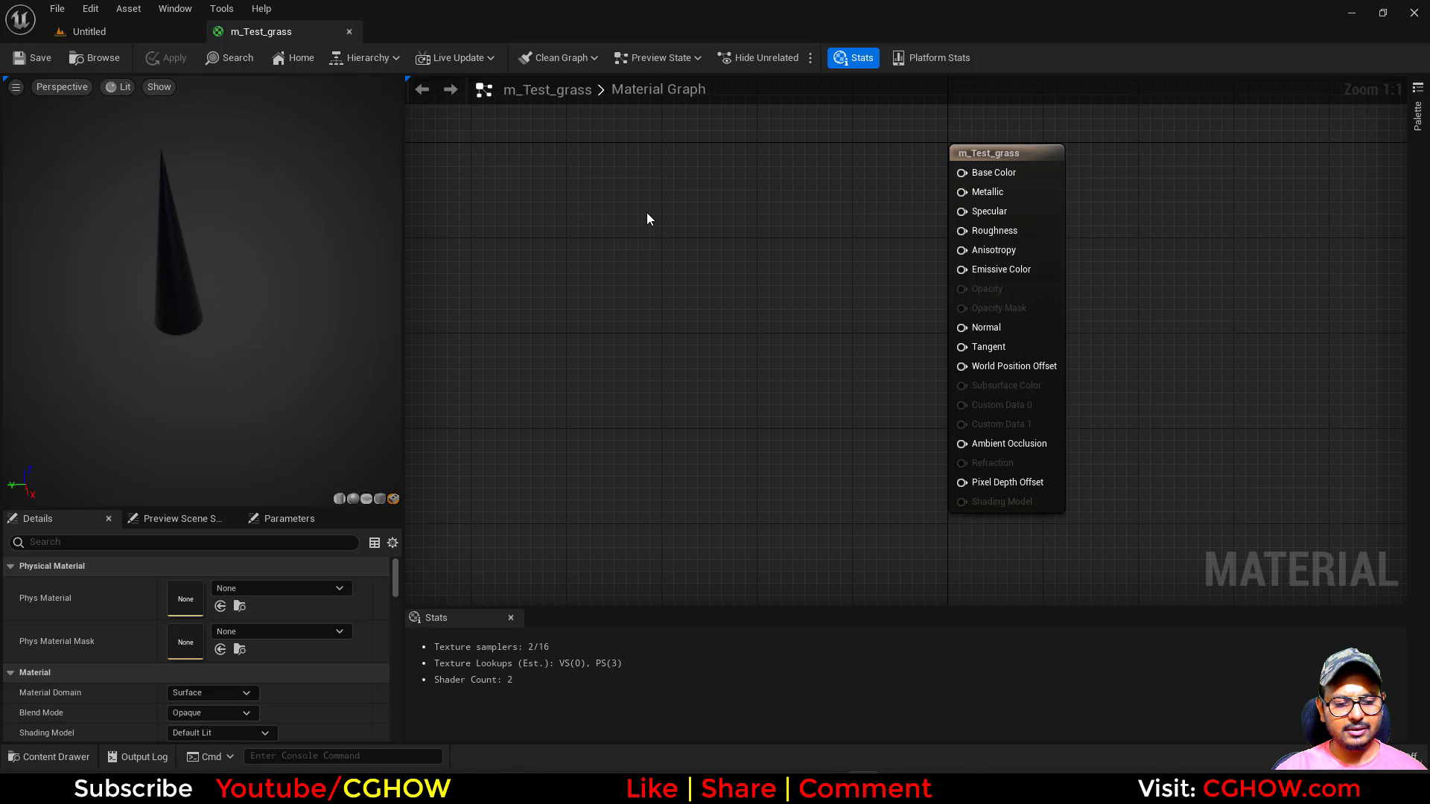
{"action": "right_click", "coordinate": [647, 212]}
{"action": "type", "text": "par"}
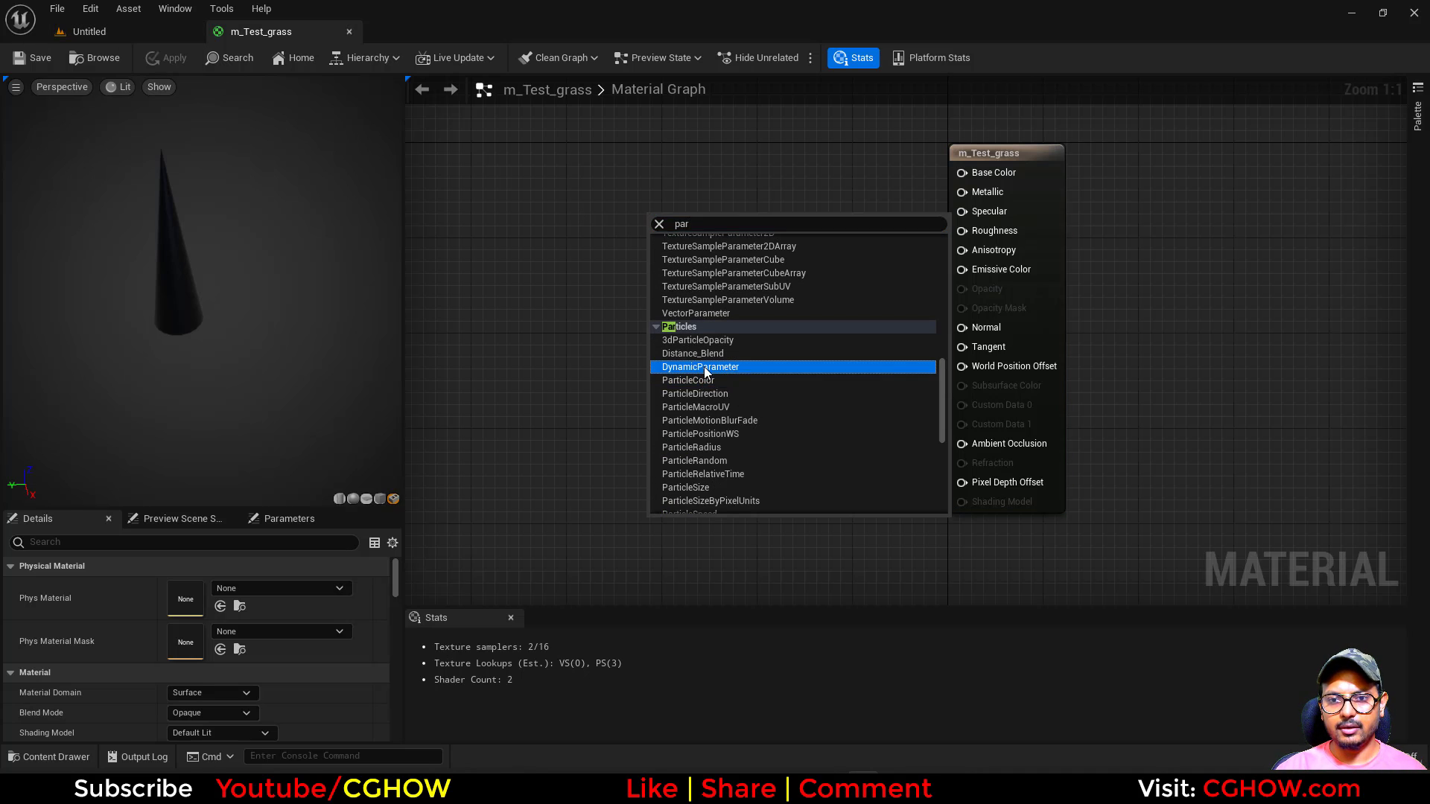
{"action": "left_click", "coordinate": [704, 366]}
{"action": "key", "text": "Delete"}
Step: Add a Particle Color node, connect it to Base Color, and save the material
{"action": "right_click", "coordinate": [643, 244]}
{"action": "type", "text": "par"}
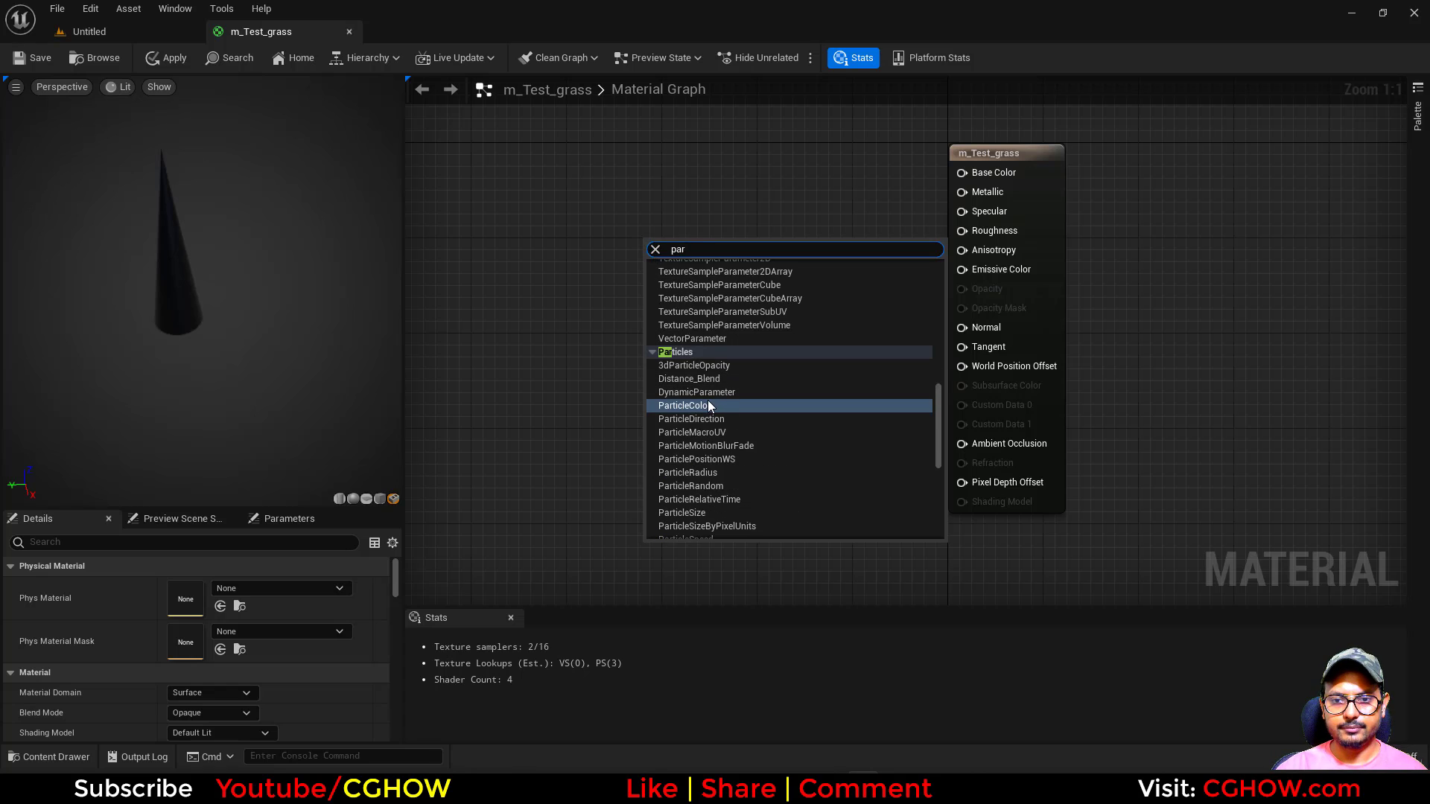
{"action": "left_click", "coordinate": [708, 400]}
{"action": "left_click_drag", "start_coordinate": [731, 281], "coordinate": [962, 172]}
{"action": "left_click_drag", "start_coordinate": [699, 313], "coordinate": [738, 205]}
{"action": "right_click_drag", "start_coordinate": [706, 298], "coordinate": [593, 349]}
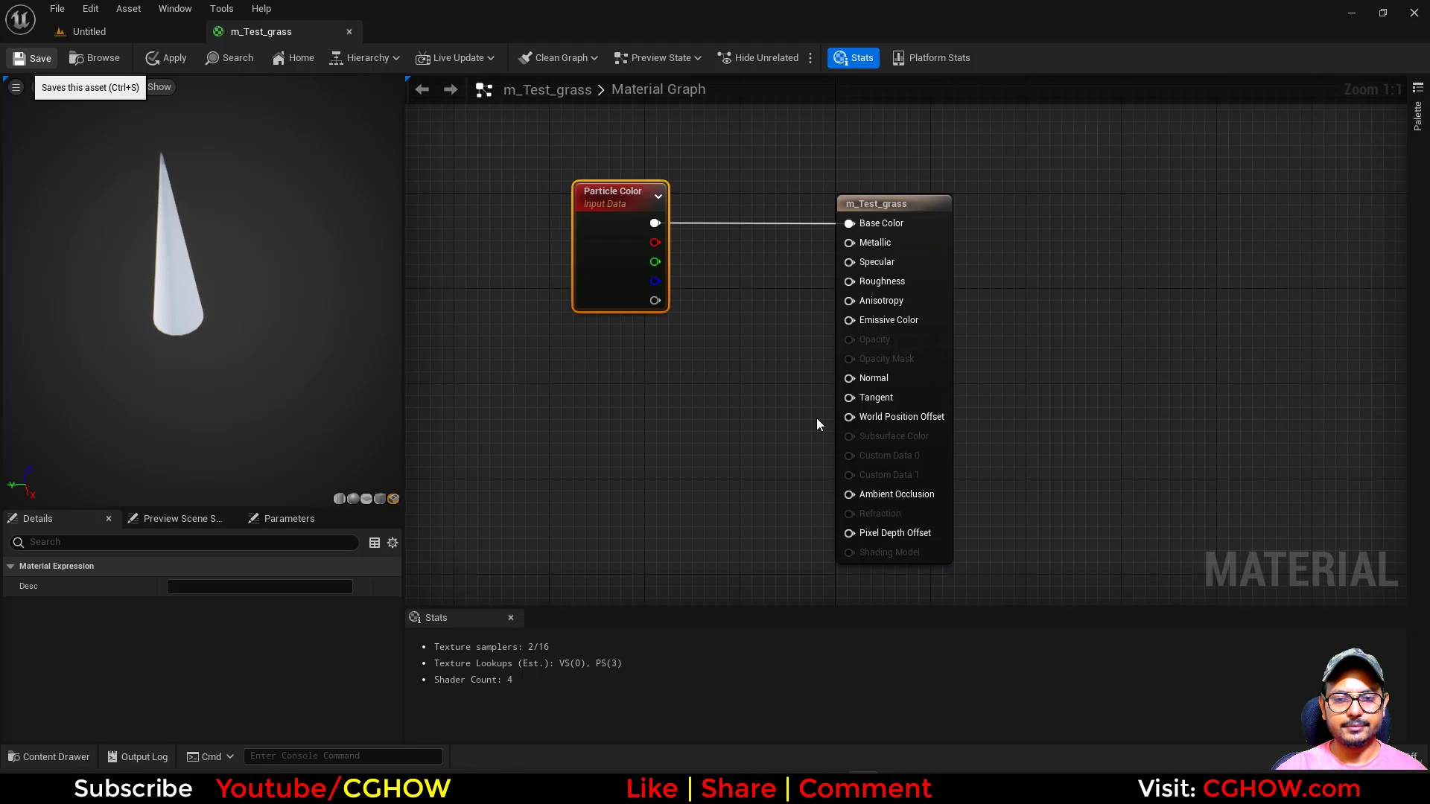
{"action": "key", "text": "ctrl+s"}
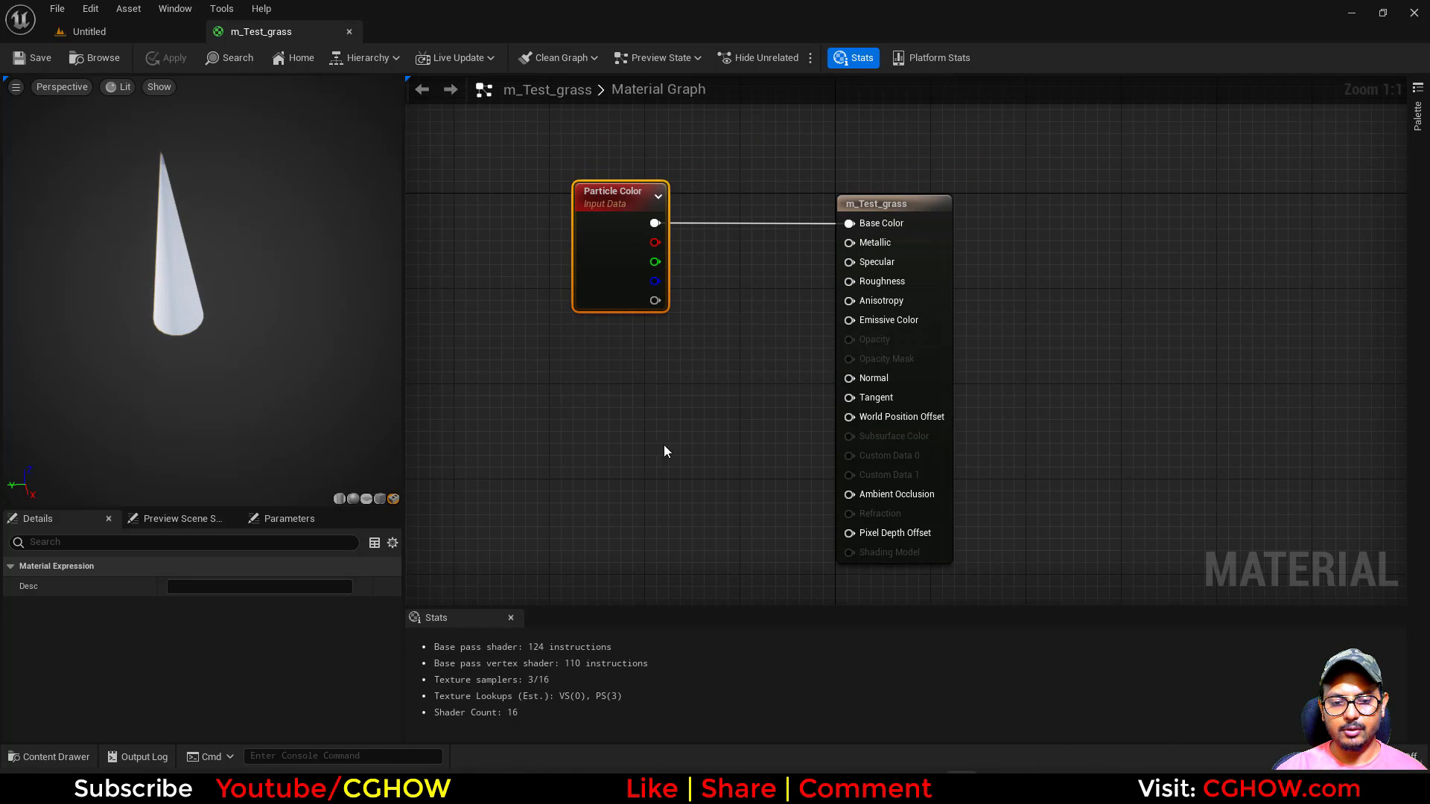
Step: Add a RotateAboutAxis node below Particle Color and connect its output to World Position Offset
{"action": "right_click_drag", "start_coordinate": [664, 450], "coordinate": [893, 414]}
{"action": "right_click_drag", "start_coordinate": [670, 407], "coordinate": [697, 354]}
{"action": "right_click", "coordinate": [658, 290]}
{"action": "type", "text": "rotat"}
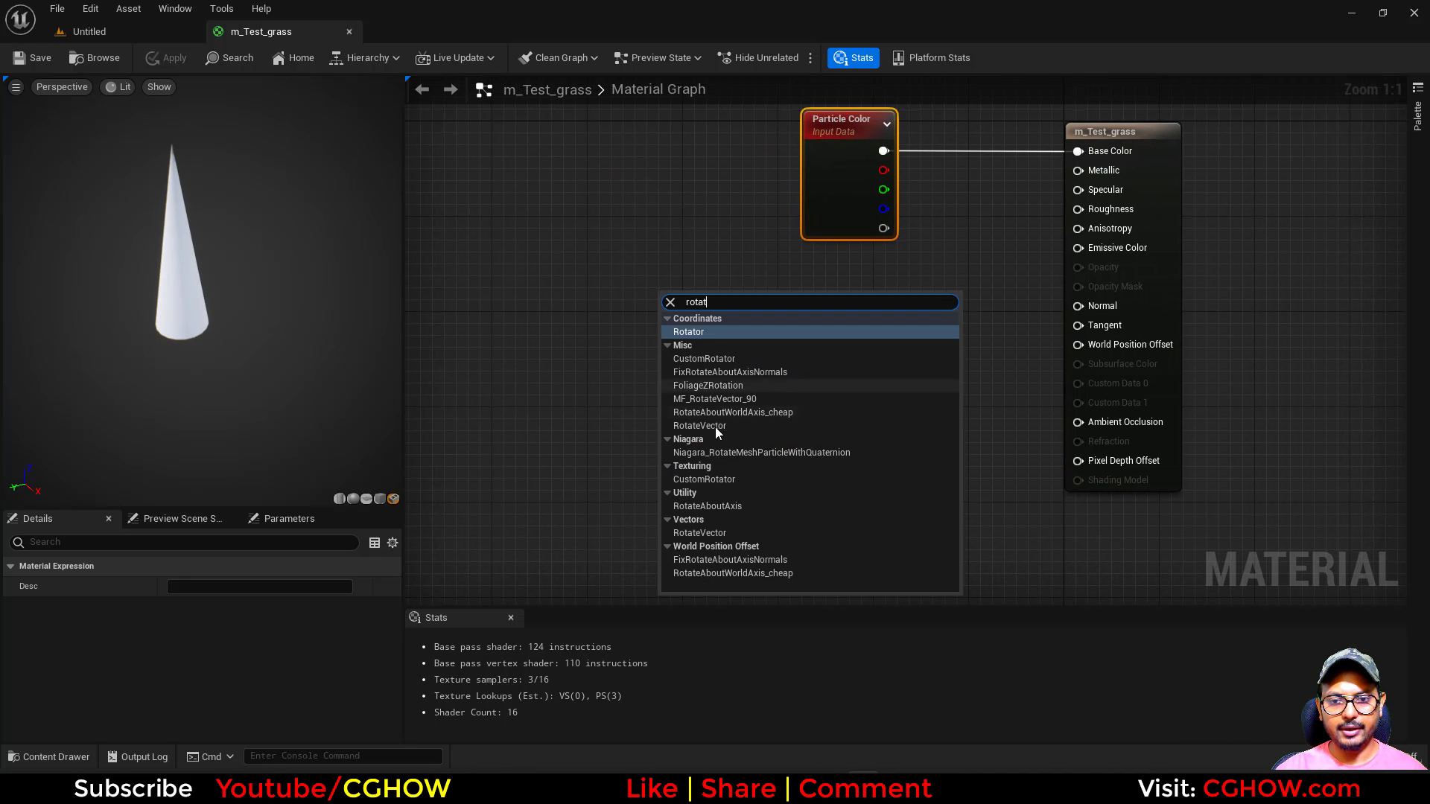
{"action": "left_click", "coordinate": [715, 507]}
{"action": "left_click_drag", "start_coordinate": [790, 320], "coordinate": [1078, 345]}
{"action": "left_click_drag", "start_coordinate": [793, 382], "coordinate": [916, 395]}
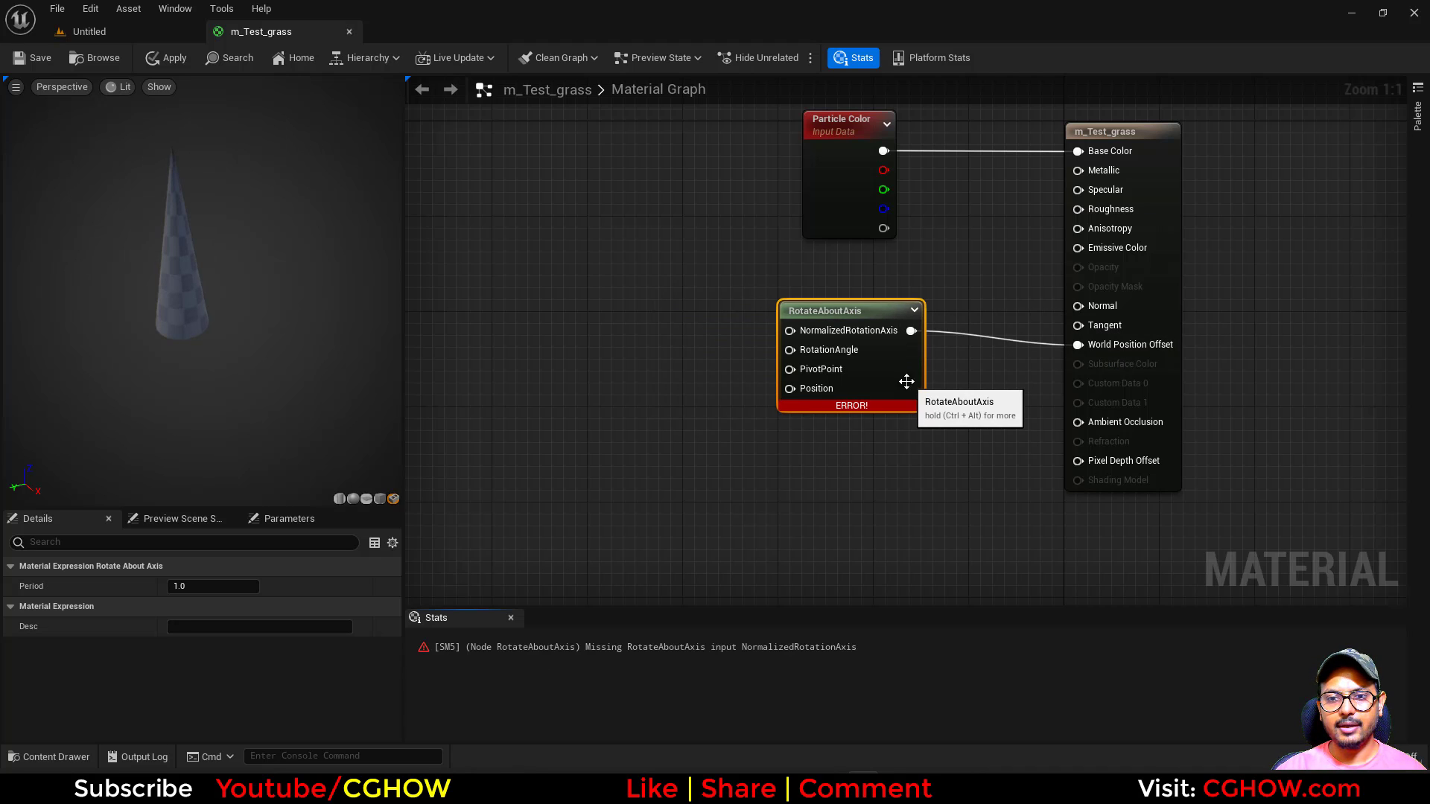
{"action": "right_click_drag", "start_coordinate": [602, 355], "coordinate": [634, 410]}
{"action": "left_click", "coordinate": [624, 279]}
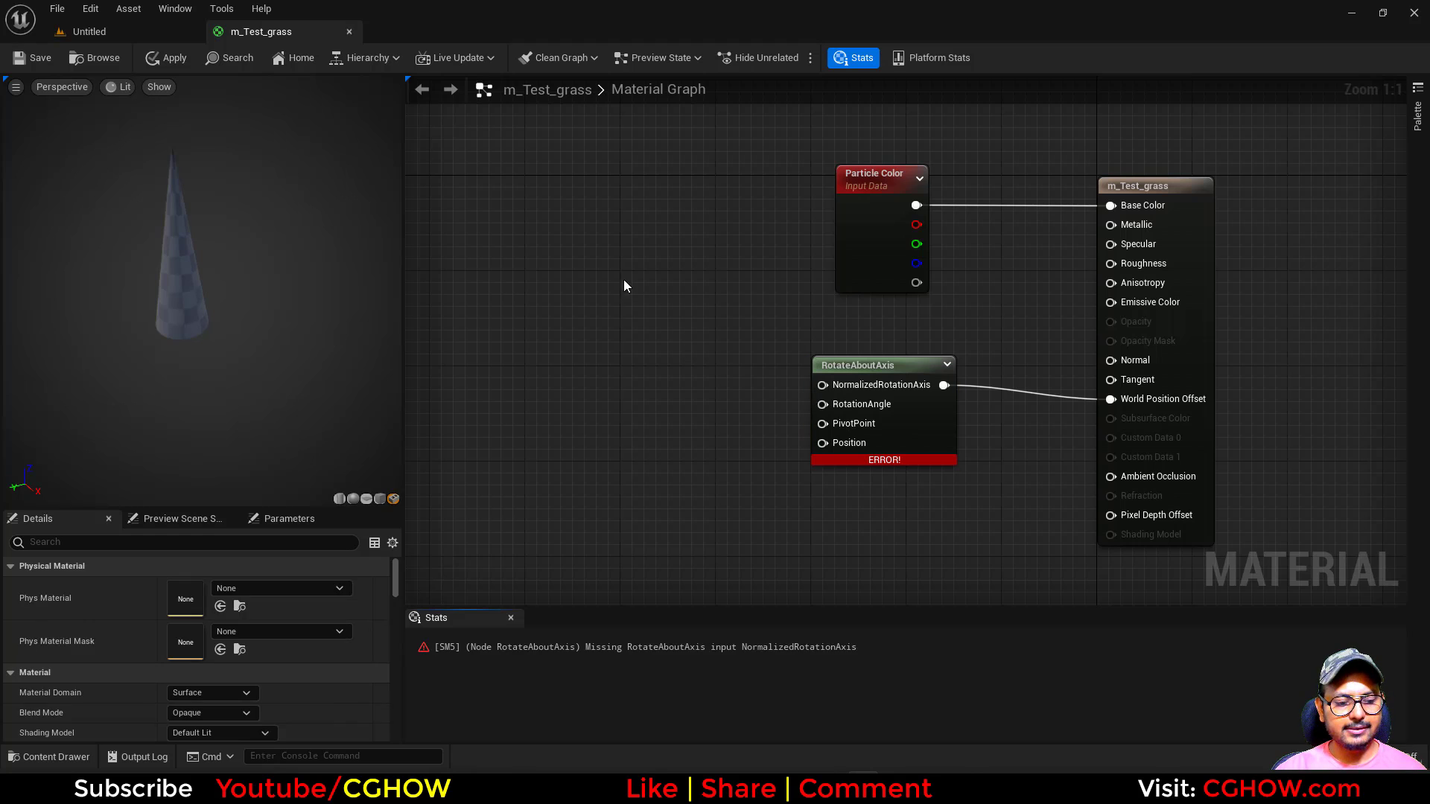
{"action": "key", "text": "2"}
{"action": "left_click", "coordinate": [623, 280]}
{"action": "key", "text": "Delete"}
Step: Add a Constant3Vector with R set to 1 and connect it to the NormalizedRotationAxis input of RotateAboutAxis
{"action": "key", "text": "3"}
{"action": "left_click", "coordinate": [580, 283]}
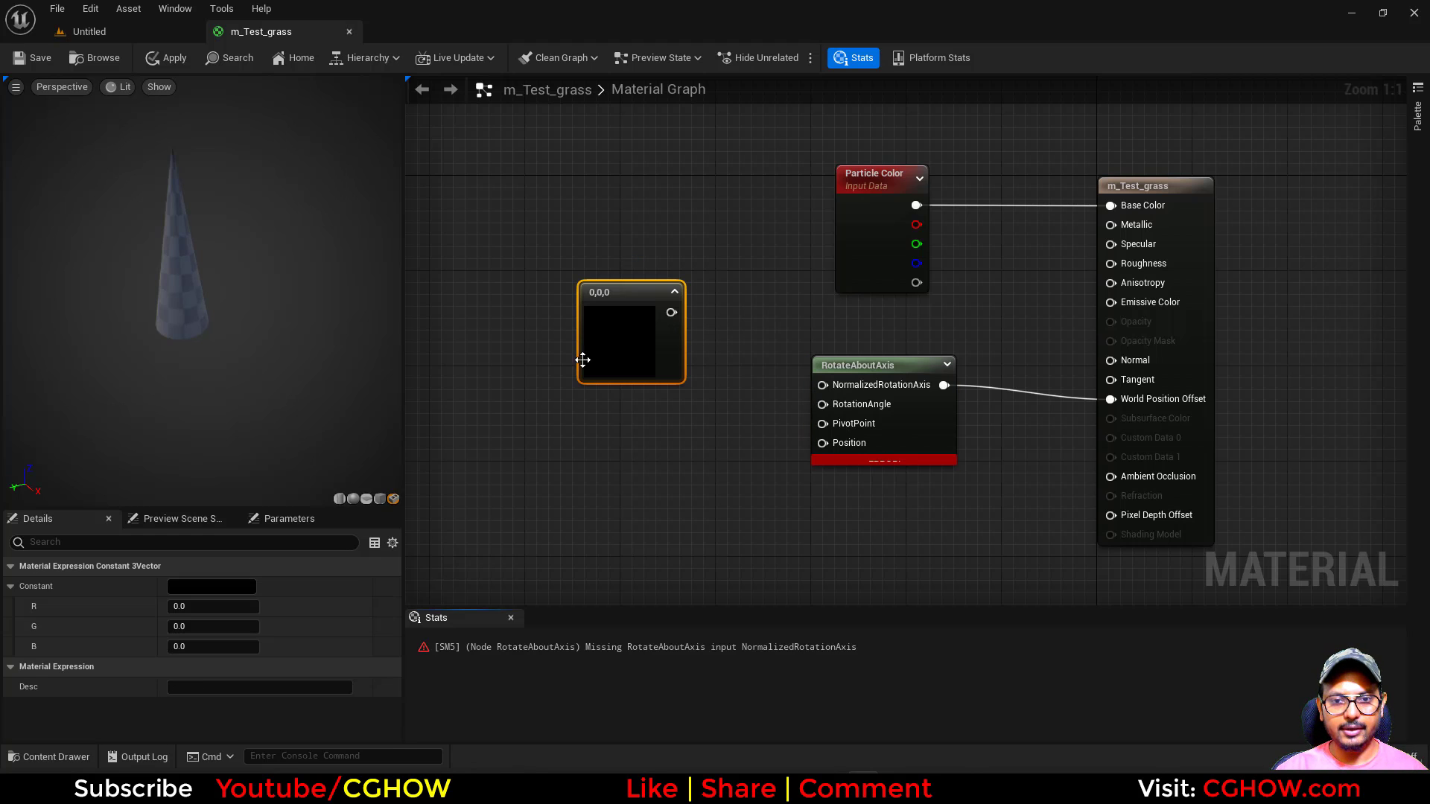
{"action": "left_click", "coordinate": [224, 606]}
{"action": "type", "text": "1"}
{"action": "key", "text": "Return"}
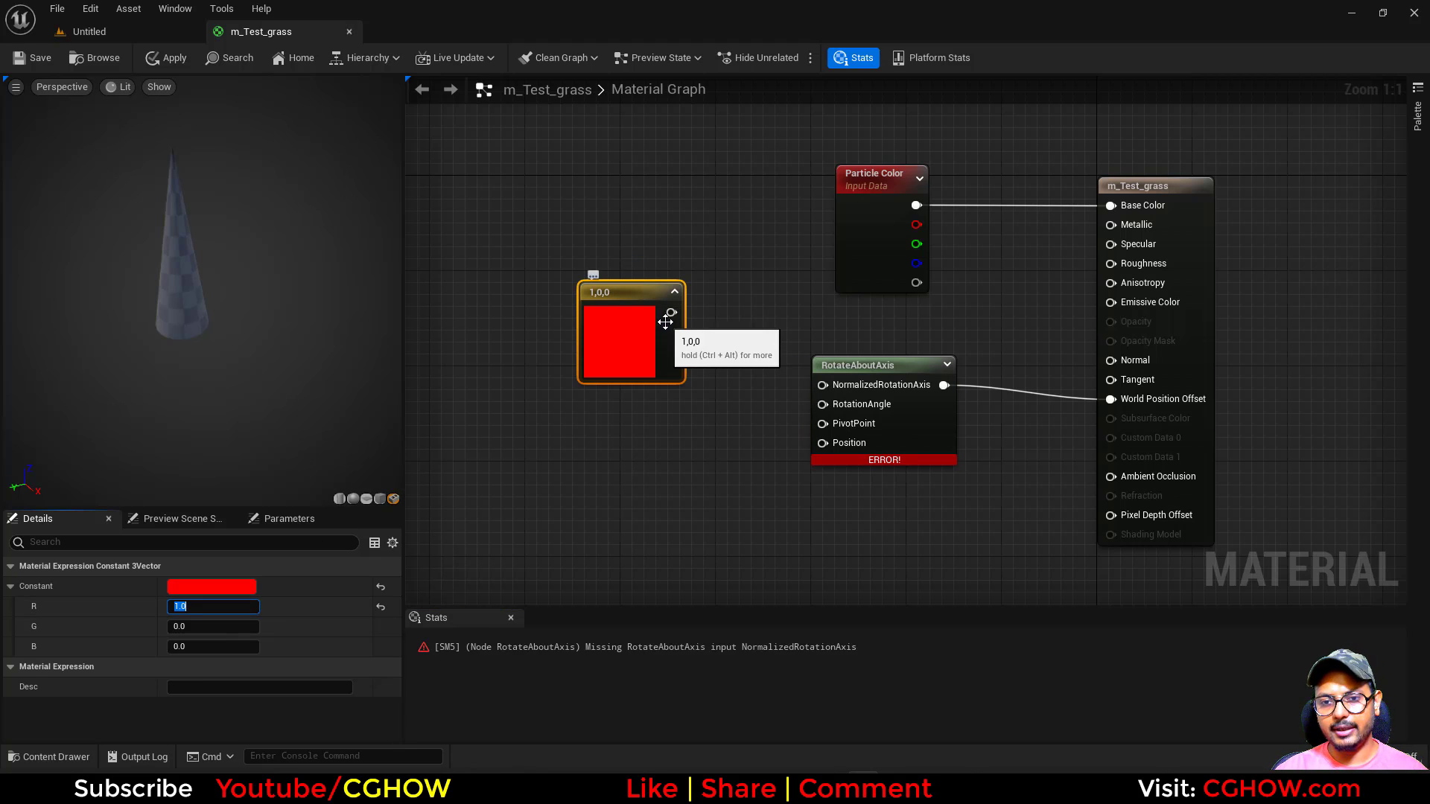
{"action": "left_click_drag", "start_coordinate": [671, 312], "coordinate": [823, 385]}
{"action": "right_click_drag", "start_coordinate": [615, 435], "coordinate": [634, 356]}
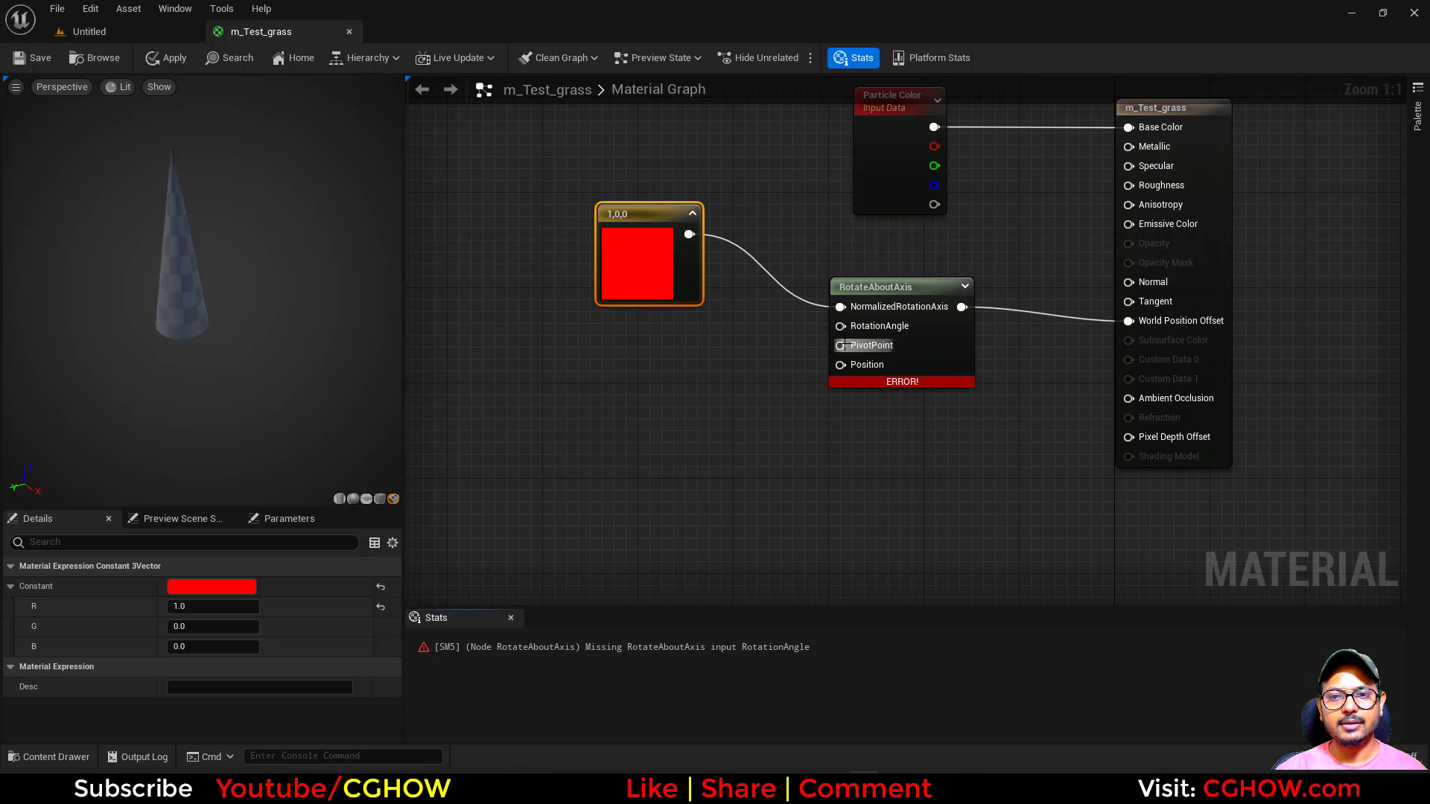
{"action": "left_click_drag", "start_coordinate": [633, 295], "coordinate": [615, 272]}
Step: Add a Constant node with a value of 0.25 and connect it to the RotationAngle input of RotateAboutAxis
{"action": "left_click", "coordinate": [605, 328]}
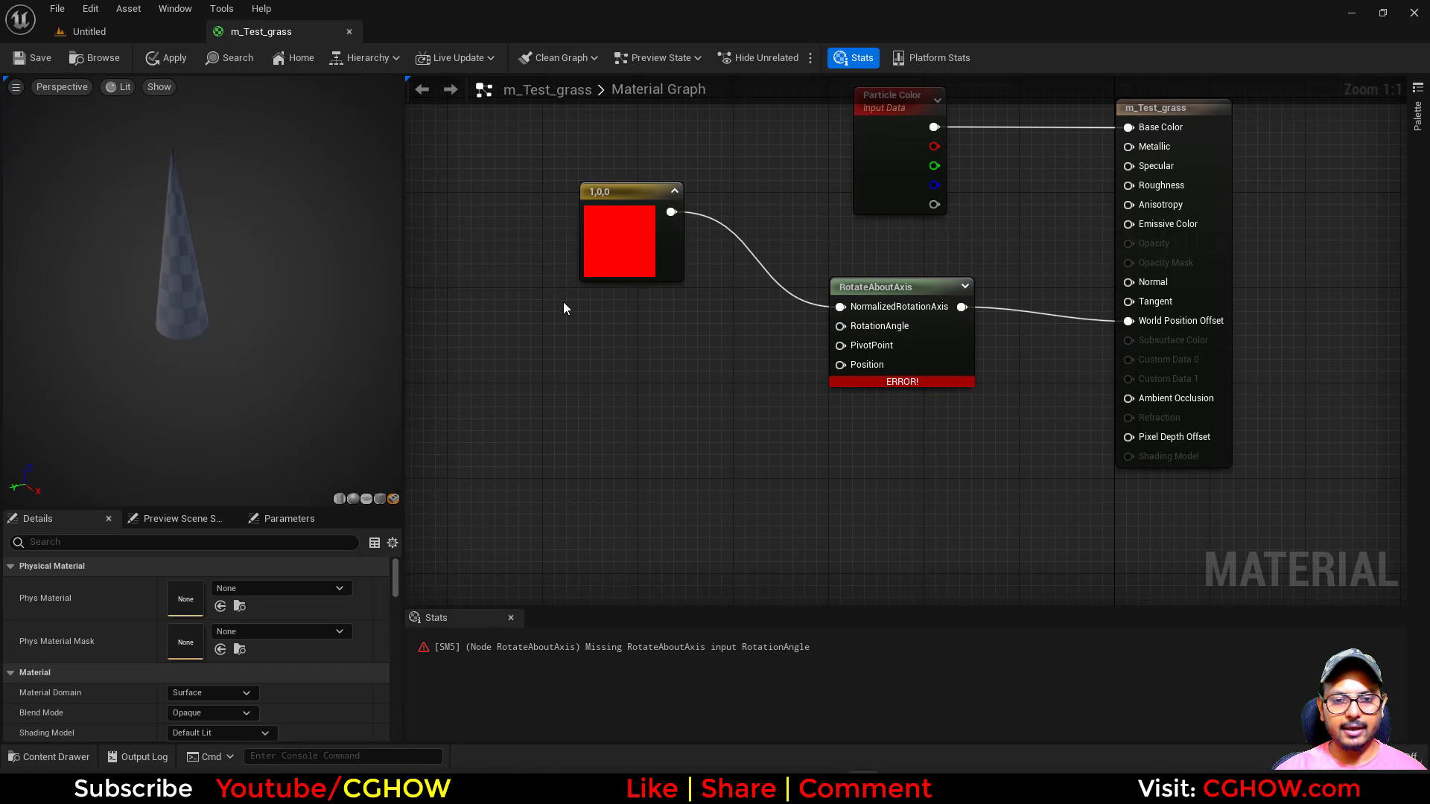
{"action": "key", "text": "1"}
{"action": "left_click", "coordinate": [563, 302]}
{"action": "left_click_drag", "start_coordinate": [591, 330], "coordinate": [842, 326]}
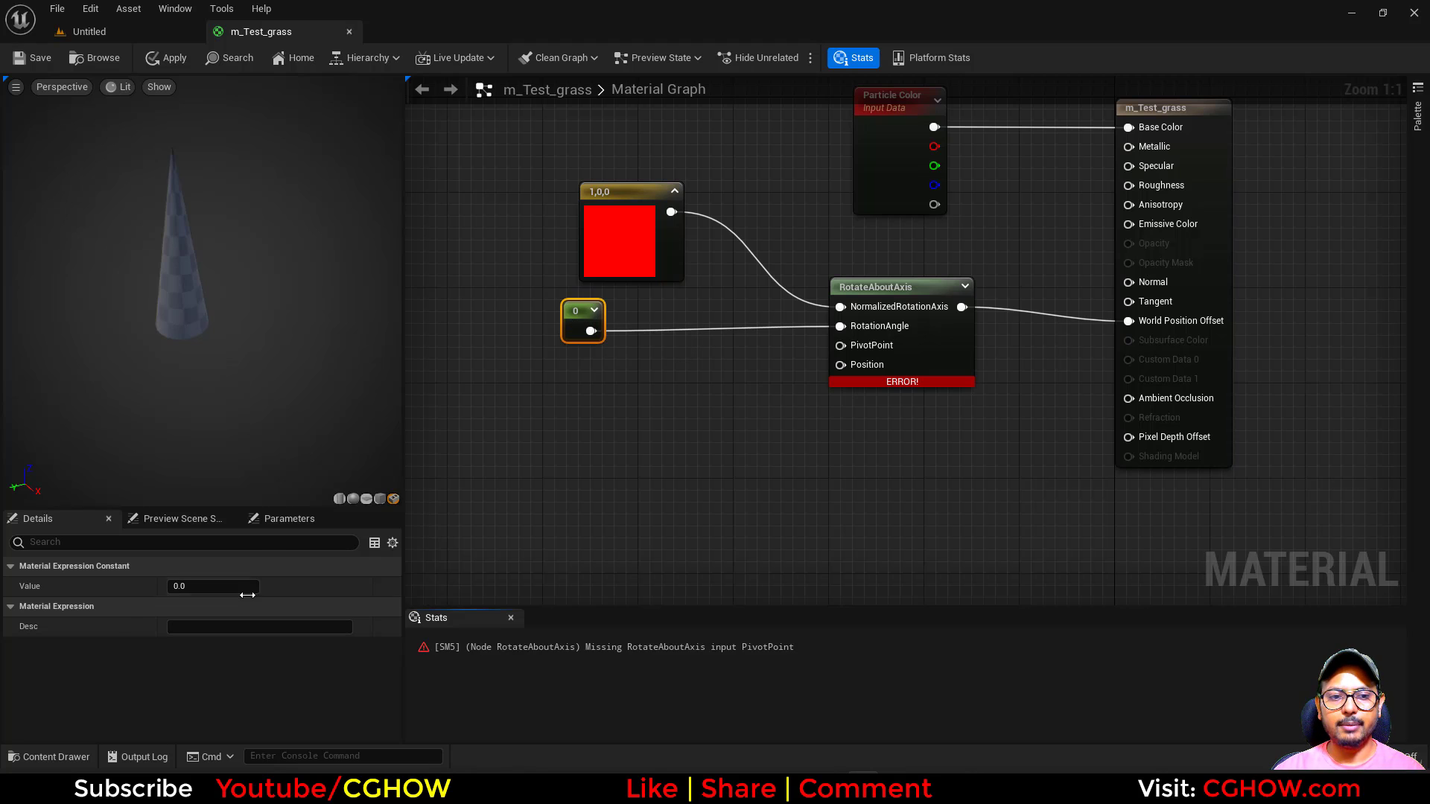
{"action": "type", "text": ".25"}
{"action": "key", "text": "Return"}
{"action": "right_click_drag", "start_coordinate": [846, 359], "coordinate": [821, 338]}
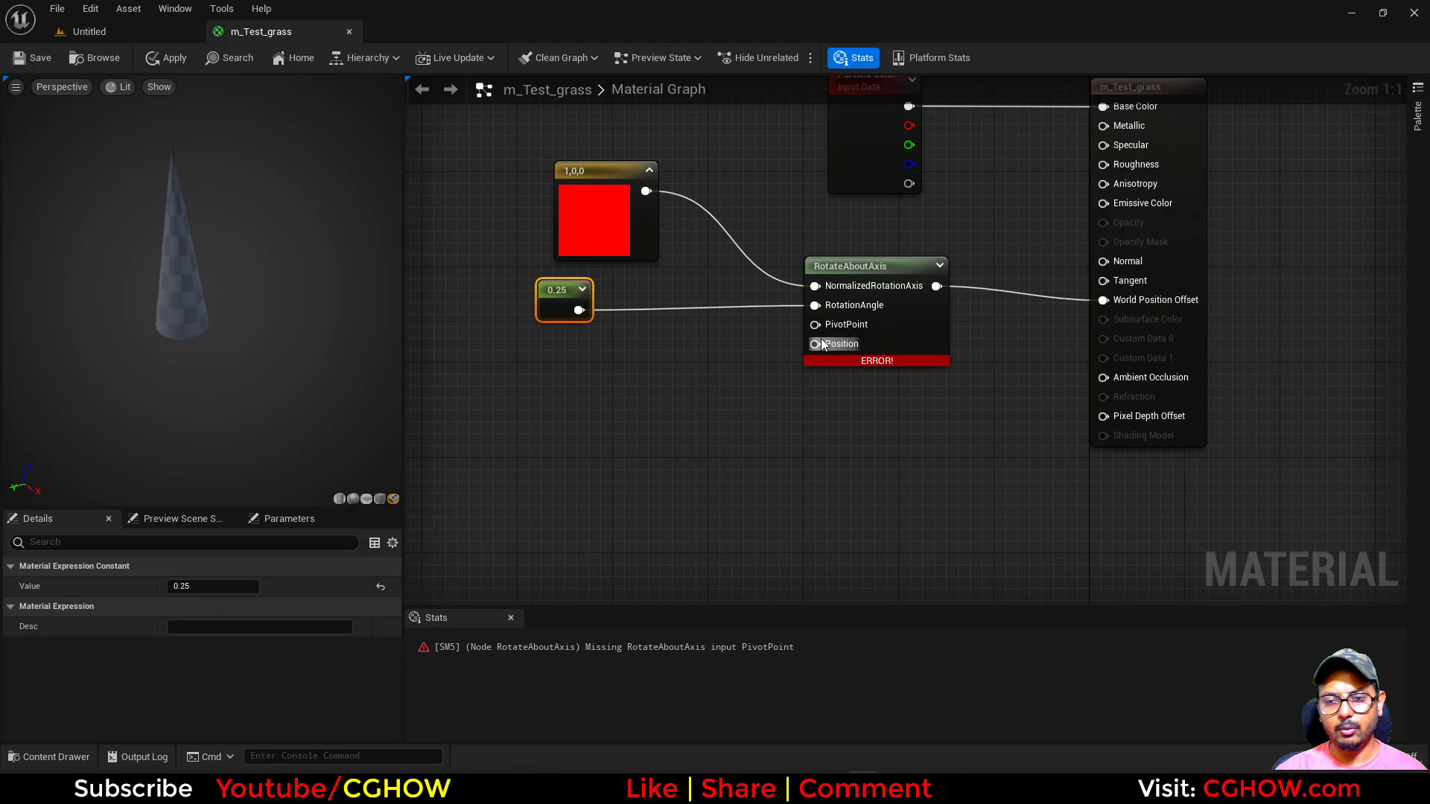
Step: Add an ObjectPivotPoint node and connect its Mesh Particle Pivot Location output to the PivotPoint input of RotateAboutAxis
{"action": "right_click", "coordinate": [575, 378]}
{"action": "type", "text": "pivo"}
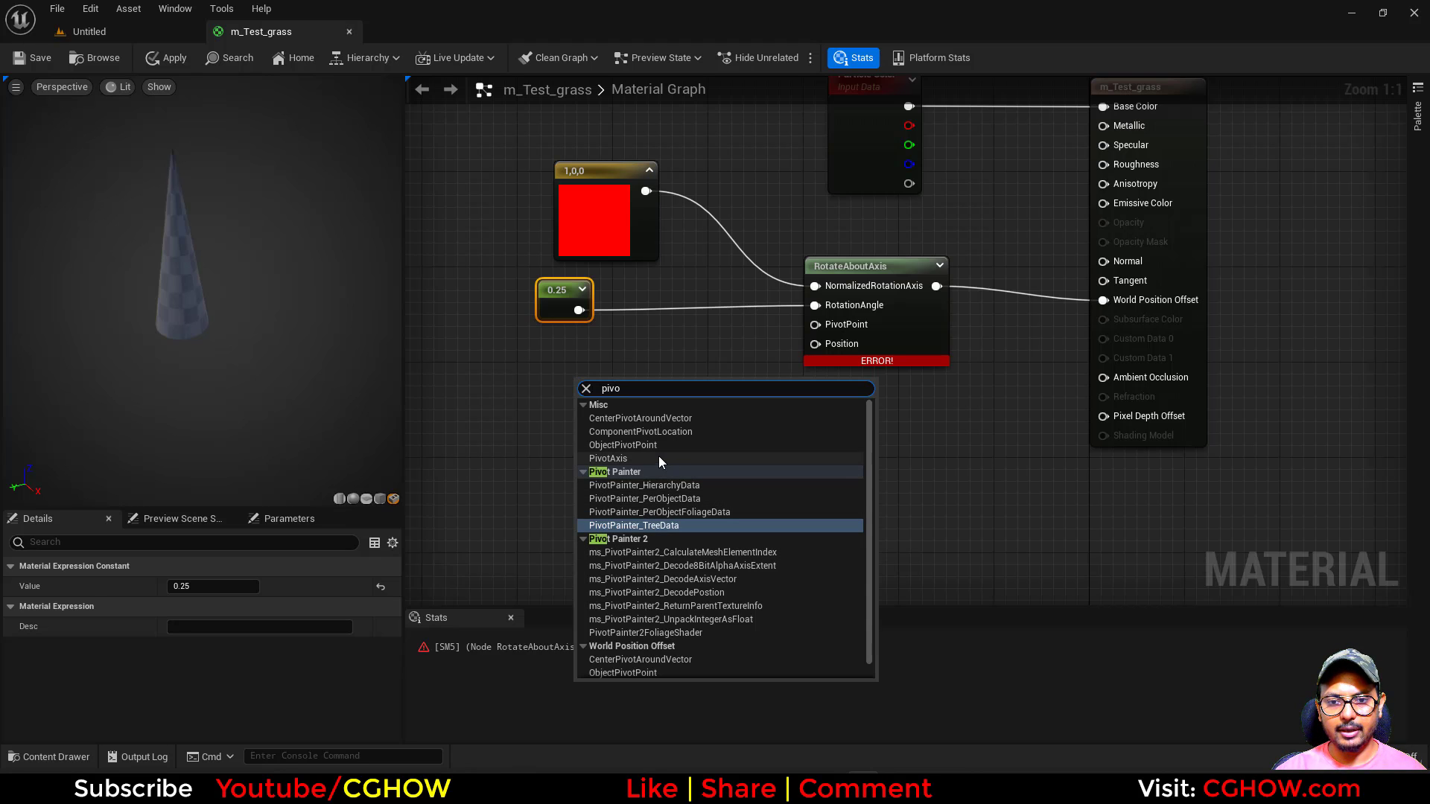
{"action": "left_click", "coordinate": [626, 447]}
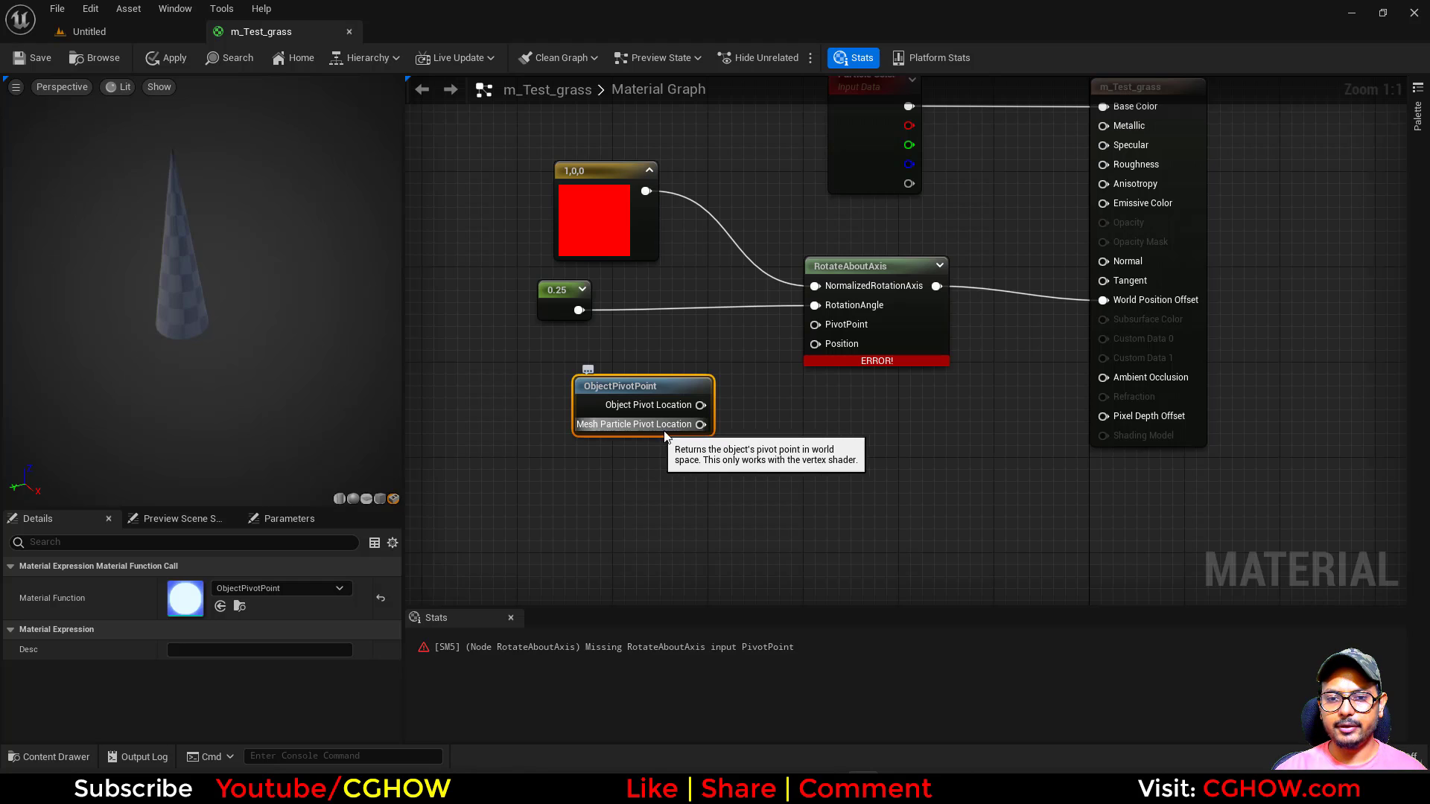
{"action": "left_click_drag", "start_coordinate": [700, 425], "coordinate": [815, 325]}
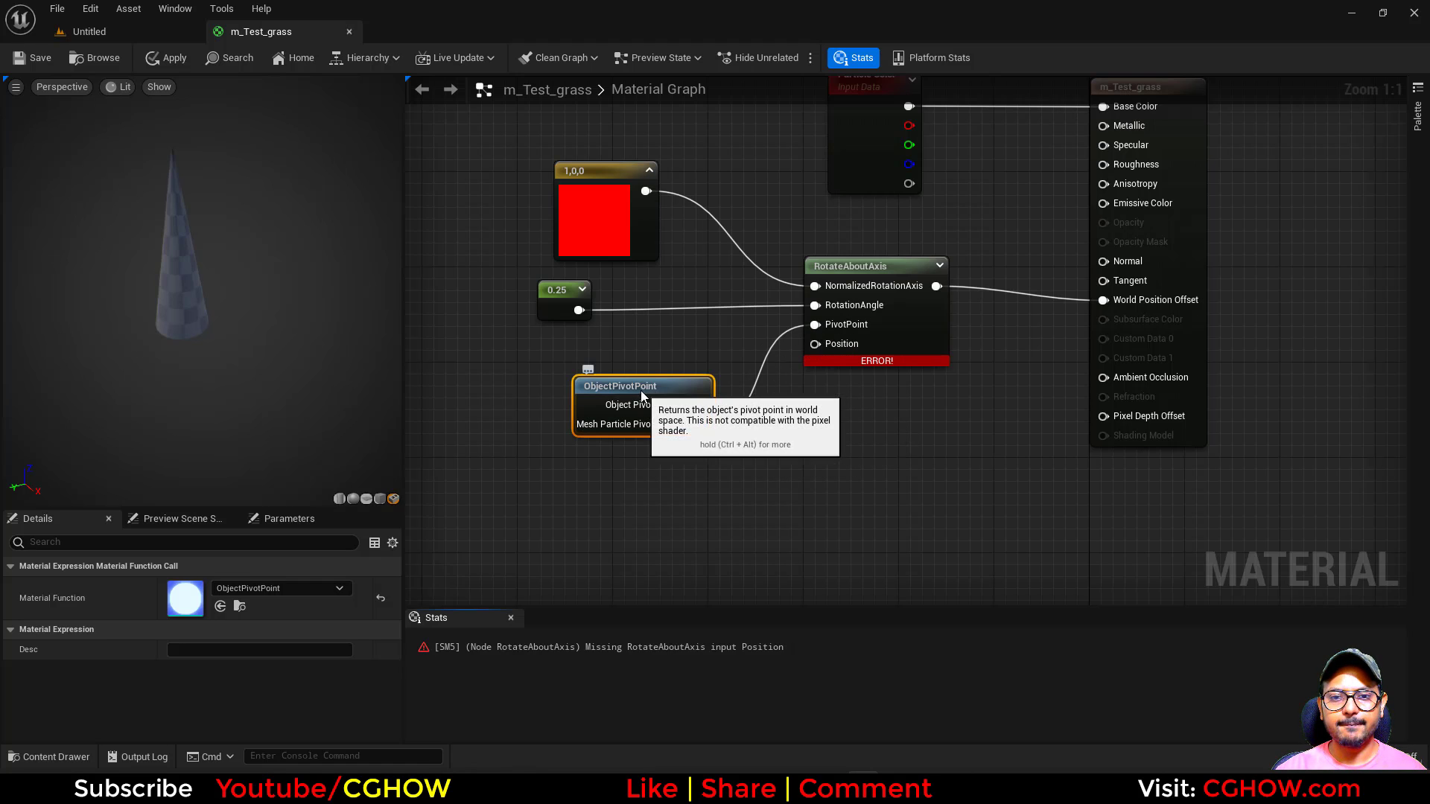
{"action": "left_click_drag", "start_coordinate": [640, 391], "coordinate": [632, 389]}
{"action": "right_click", "coordinate": [626, 495]}
{"action": "type", "text": "p"}
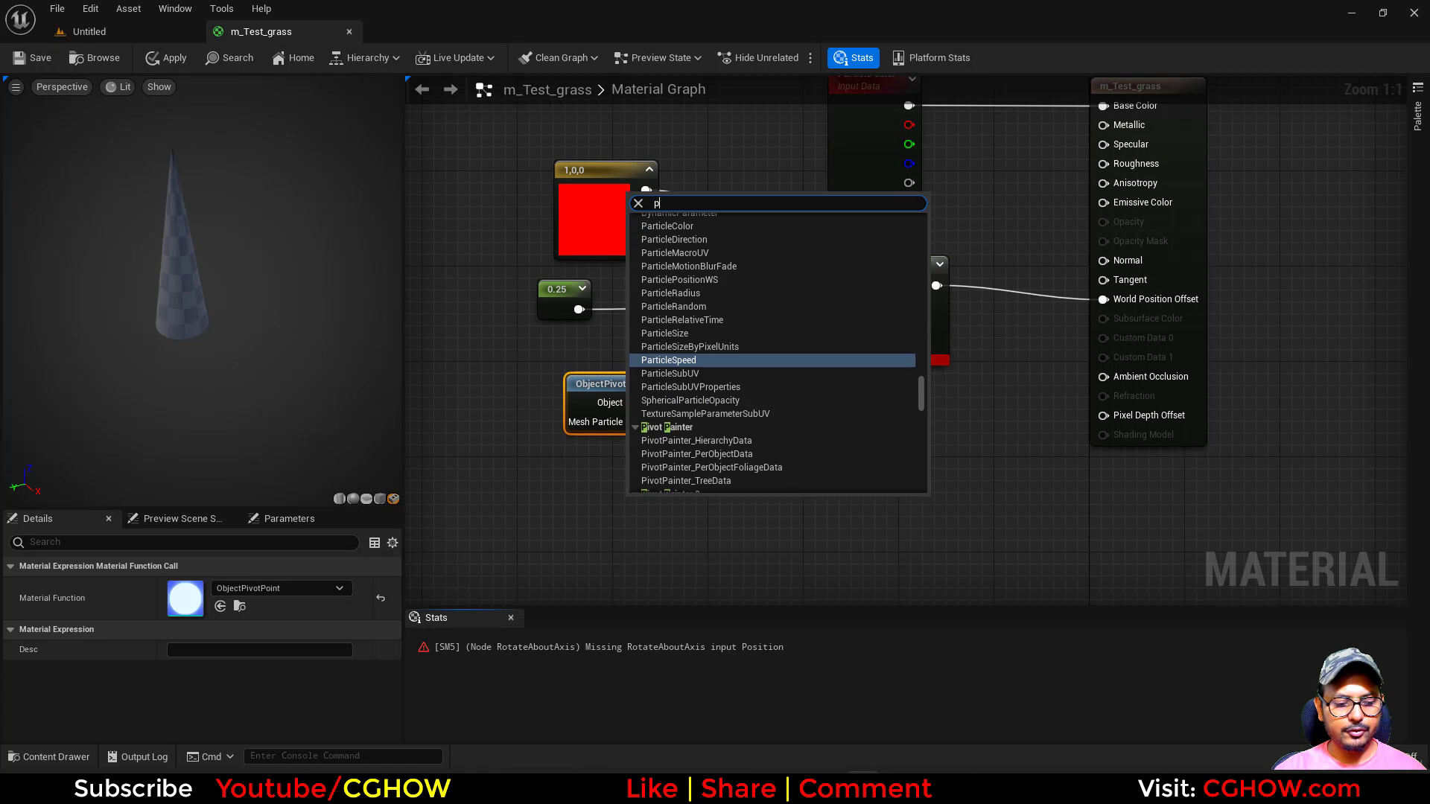
{"action": "right_click", "coordinate": [566, 520]}
{"action": "type", "text": "wolr"}
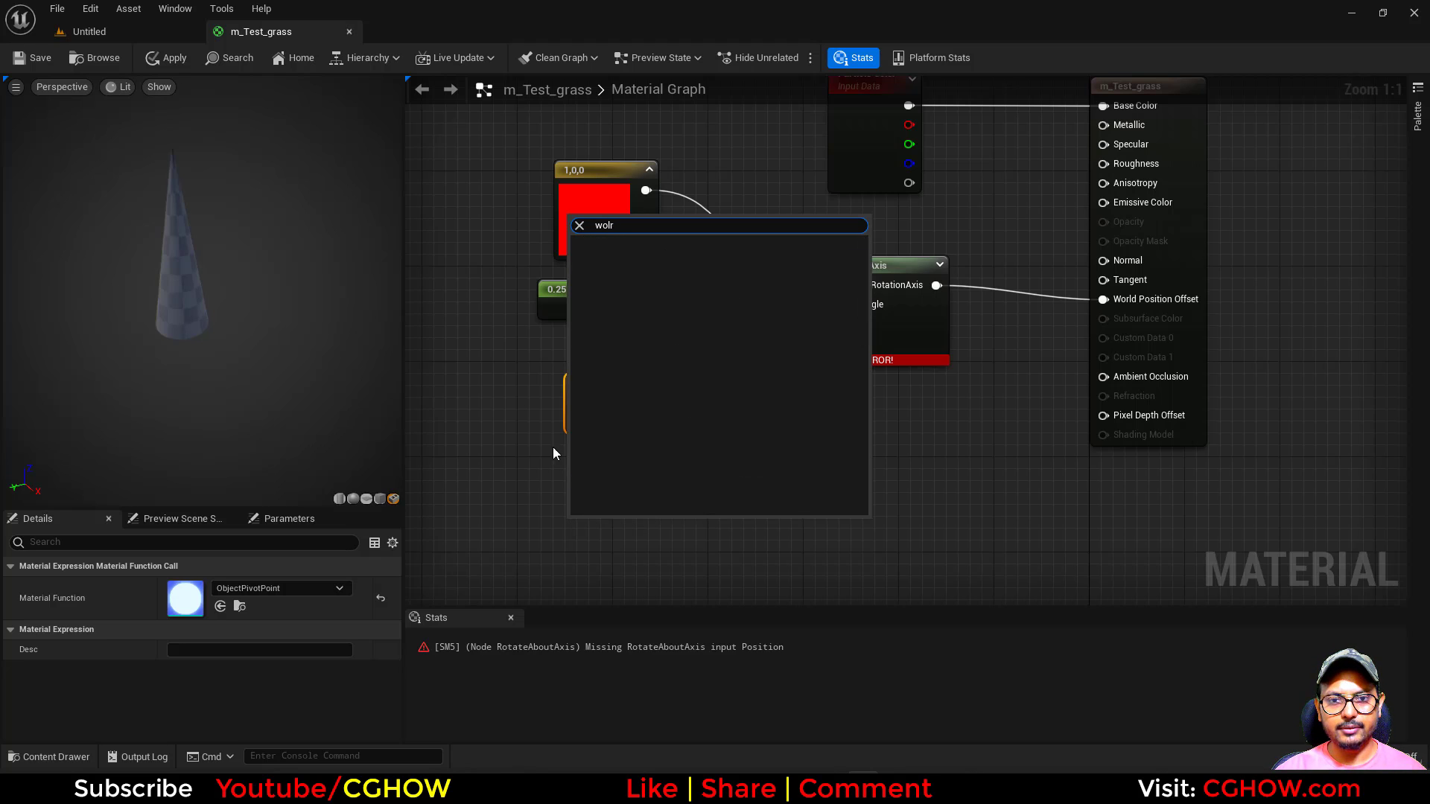
Step: Add a WorldPosition node below ObjectPivotPoint and connect it to the Position input of RotateAboutAxis
{"action": "right_click", "coordinate": [508, 487]}
{"action": "type", "text": "wor"}
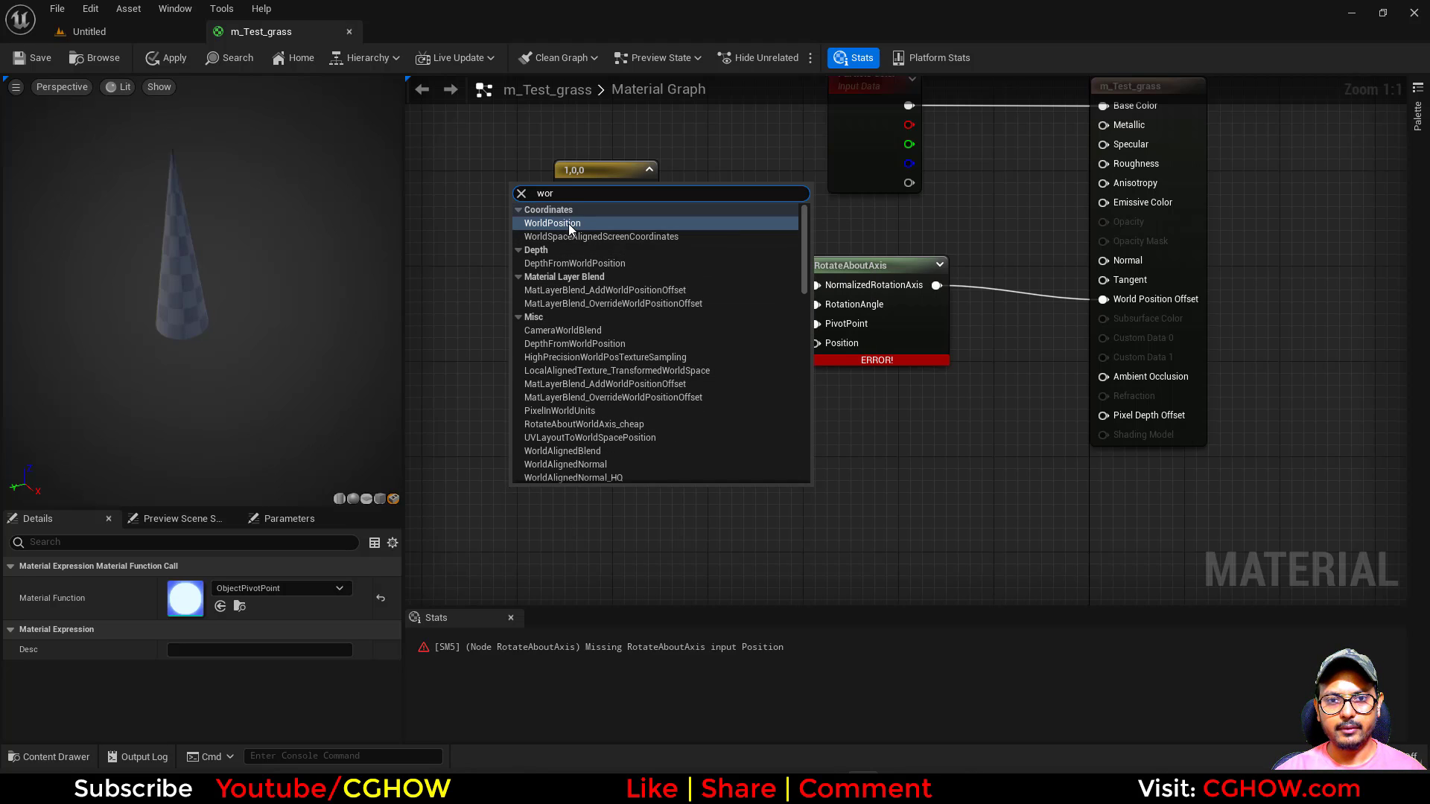
{"action": "left_click", "coordinate": [552, 224]}
{"action": "left_click_drag", "start_coordinate": [634, 527], "coordinate": [815, 343]}
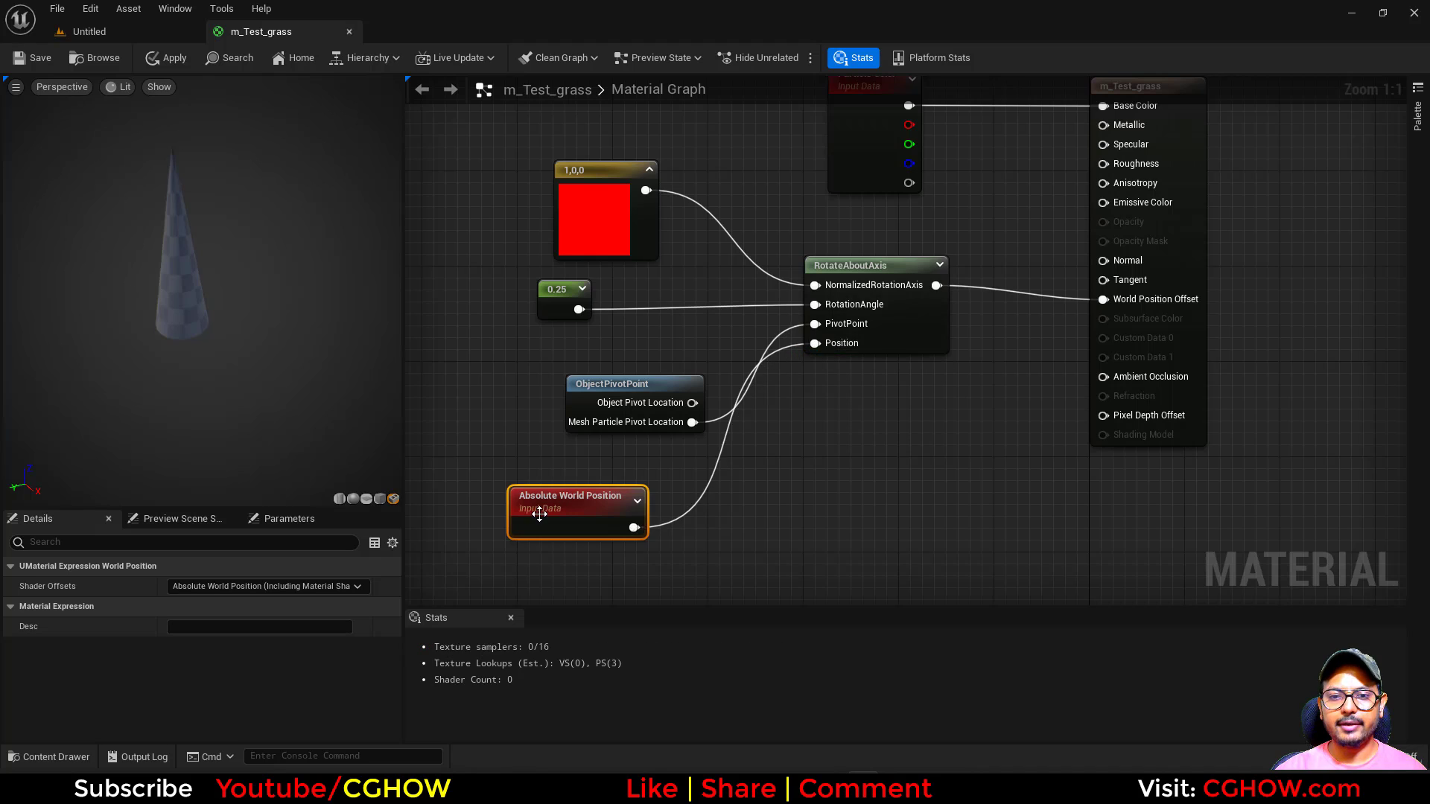
{"action": "left_click_drag", "start_coordinate": [539, 514], "coordinate": [632, 497]}
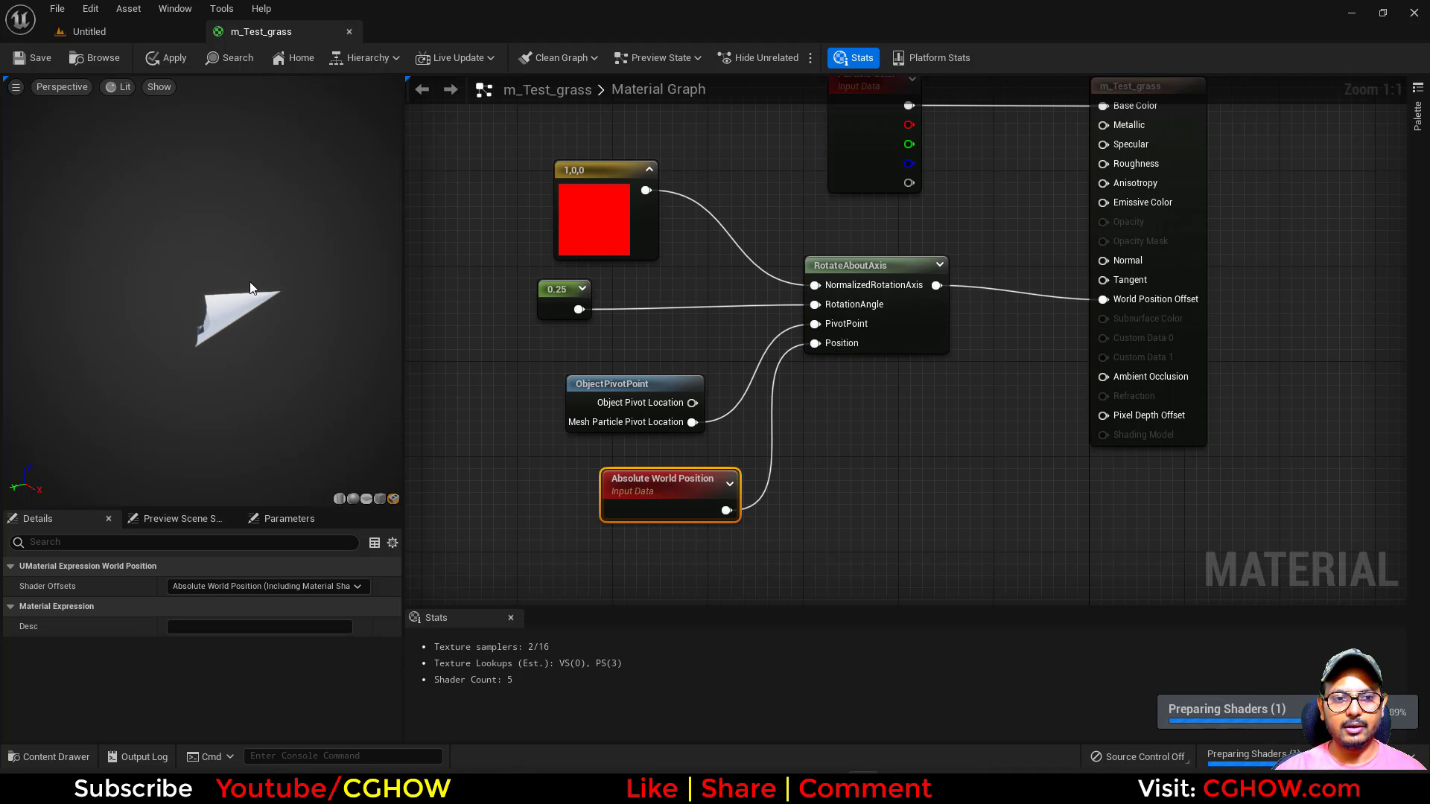
Step: Add a TexCoord node in the free space before the 0.25 constant and preview it on the cone
{"action": "left_click", "coordinate": [560, 299]}
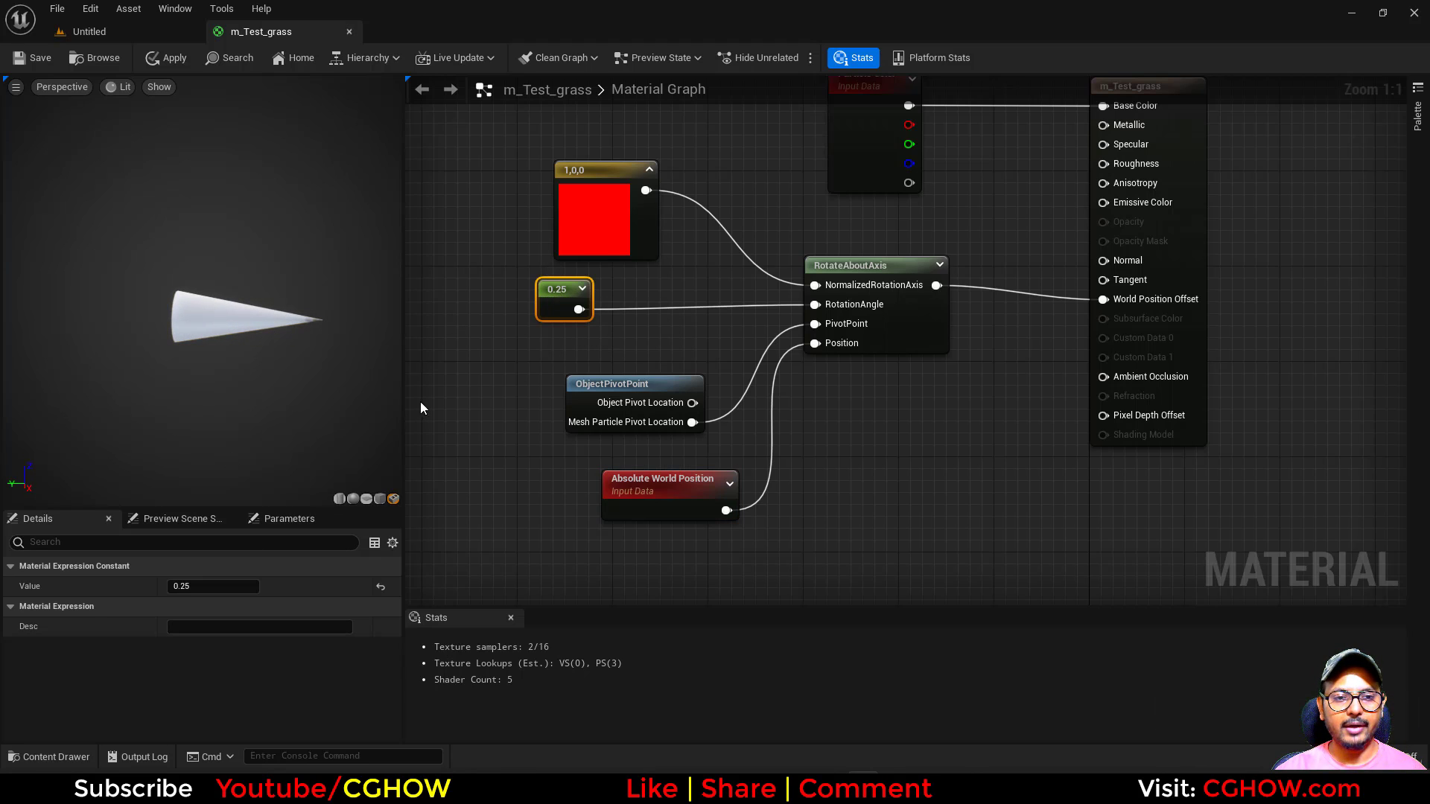
{"action": "right_click_drag", "start_coordinate": [551, 367], "coordinate": [707, 388]}
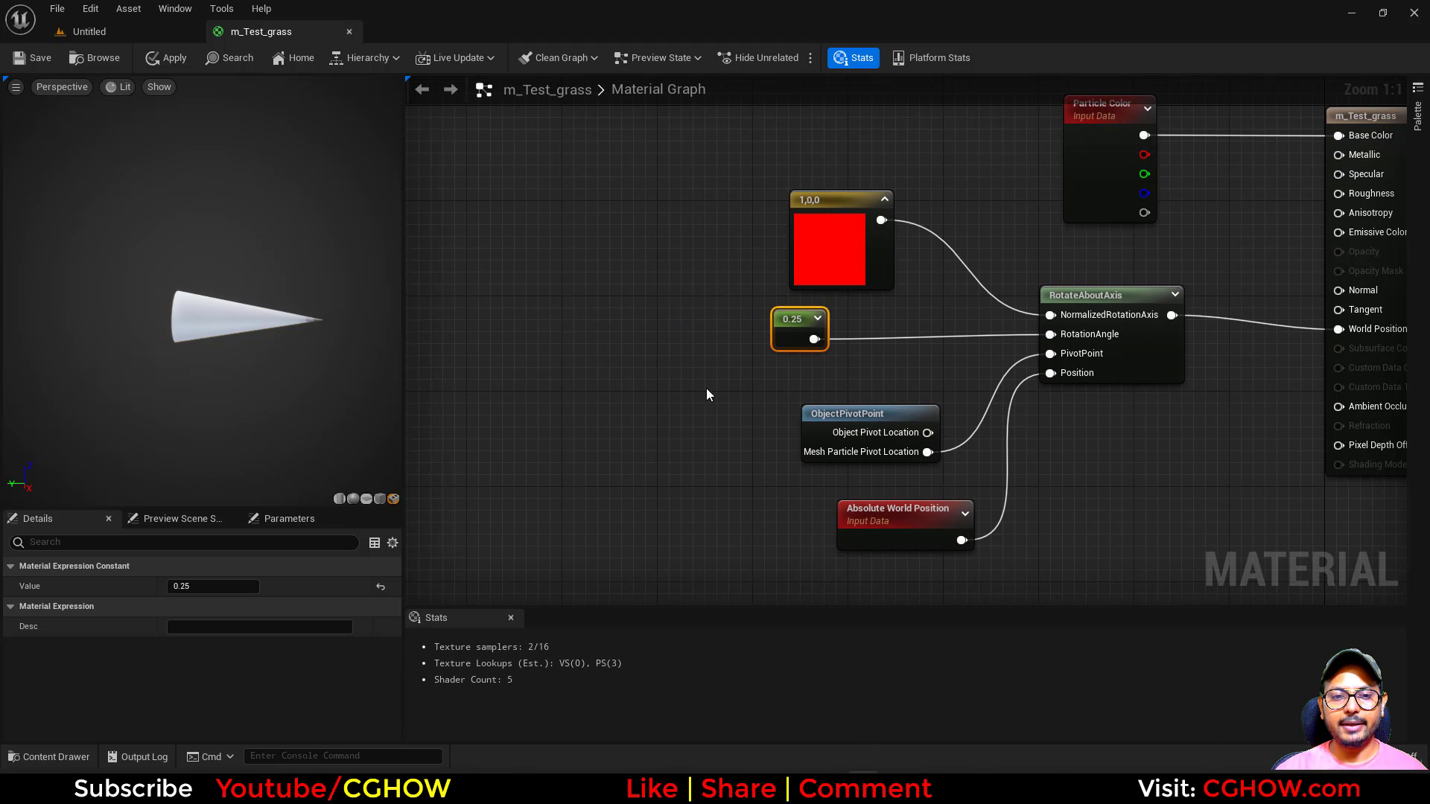
{"action": "left_click", "coordinate": [603, 384]}
{"action": "left_click", "coordinate": [434, 337]}
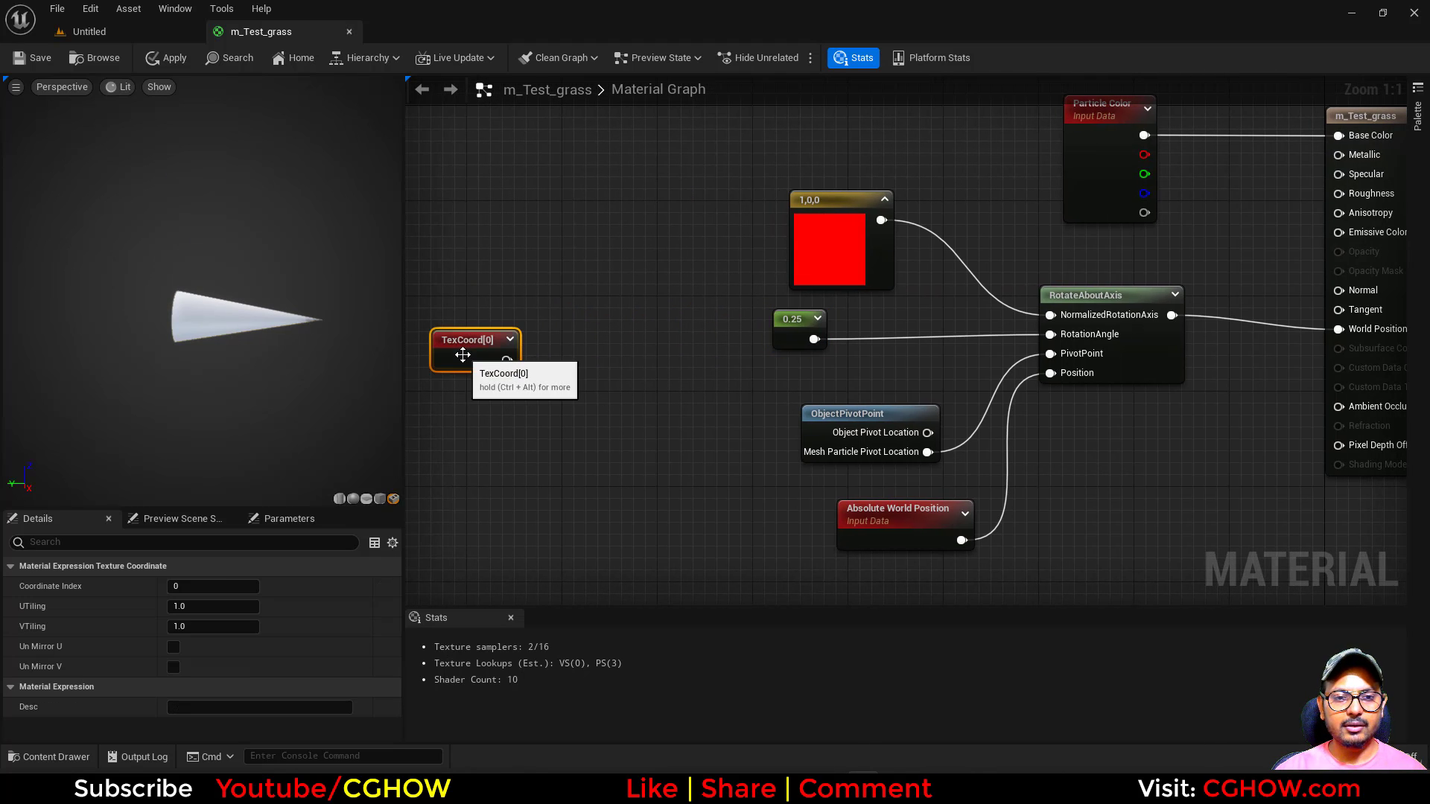
{"action": "key", "text": "space"}
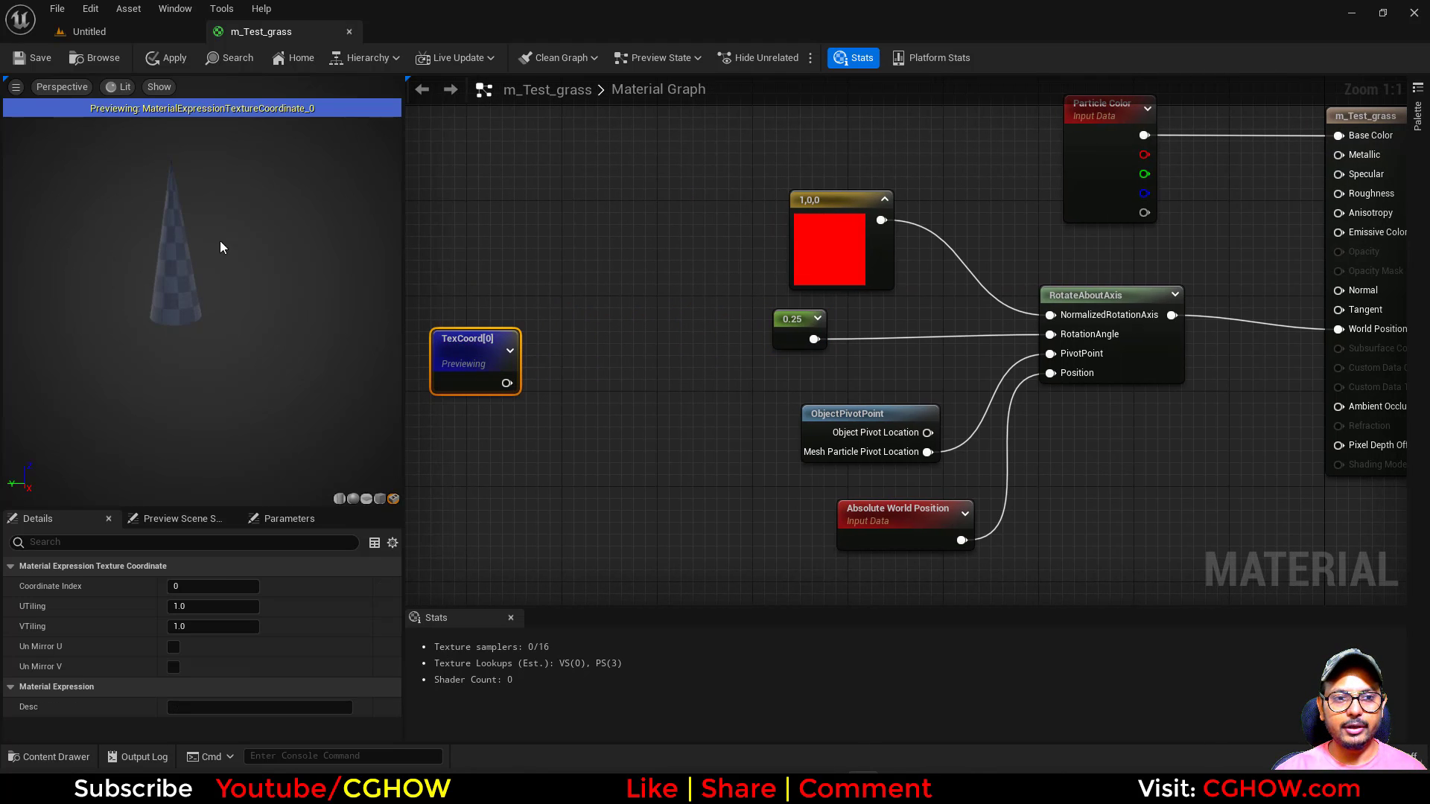
{"action": "mouse_move", "coordinate": [223, 330]}
{"action": "left_mouse_down"}
{"action": "mouse_move", "coordinate": [291, 330]}
{"action": "mouse_move", "coordinate": [223, 330]}
{"action": "left_mouse_up"}
Step: Add a Component Mask node fed by TexCoord, limit it to the G channel, and preview it on the cone
{"action": "left_click", "coordinate": [559, 339]}
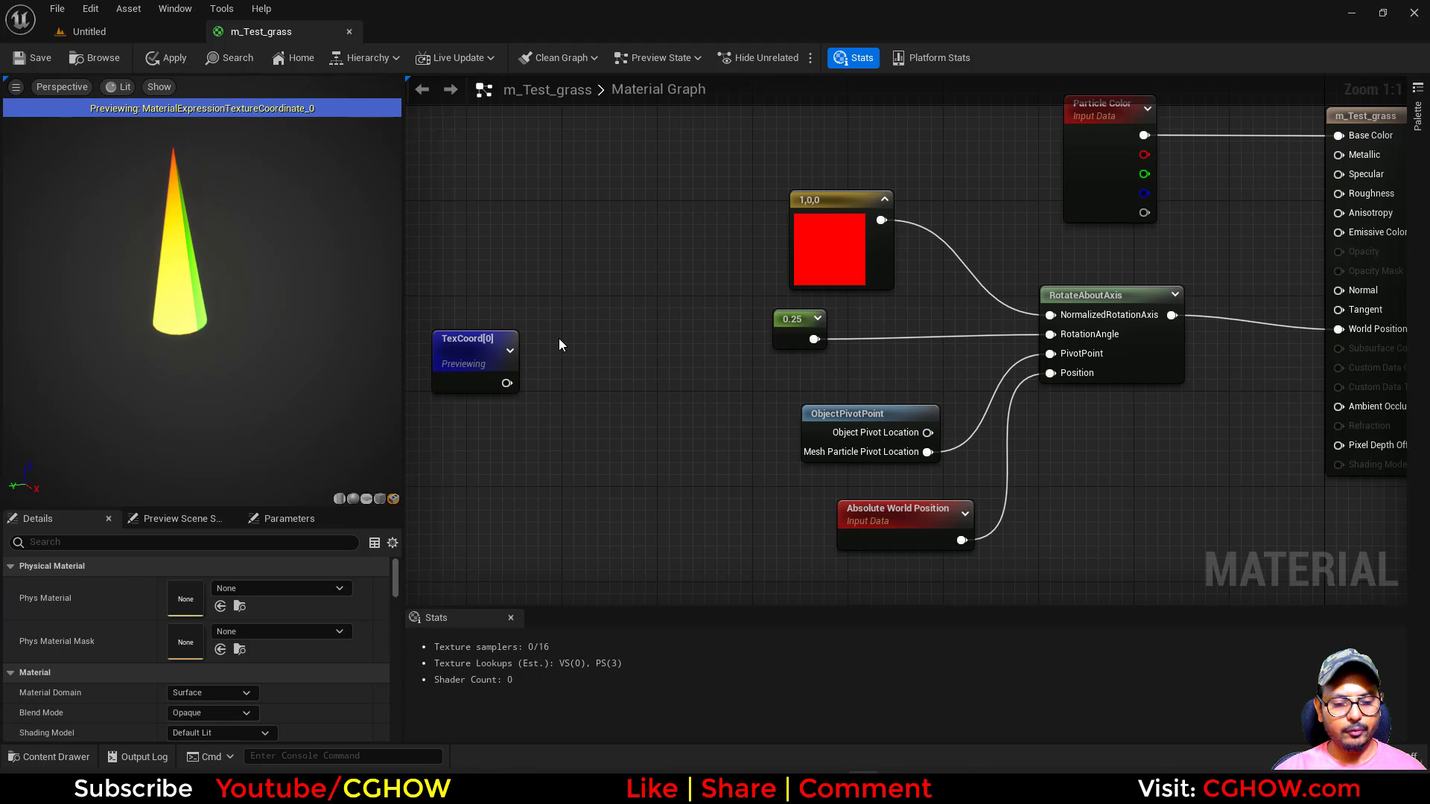
{"action": "left_click_drag", "start_coordinate": [506, 383], "coordinate": [569, 368]}
{"action": "key", "text": "space"}
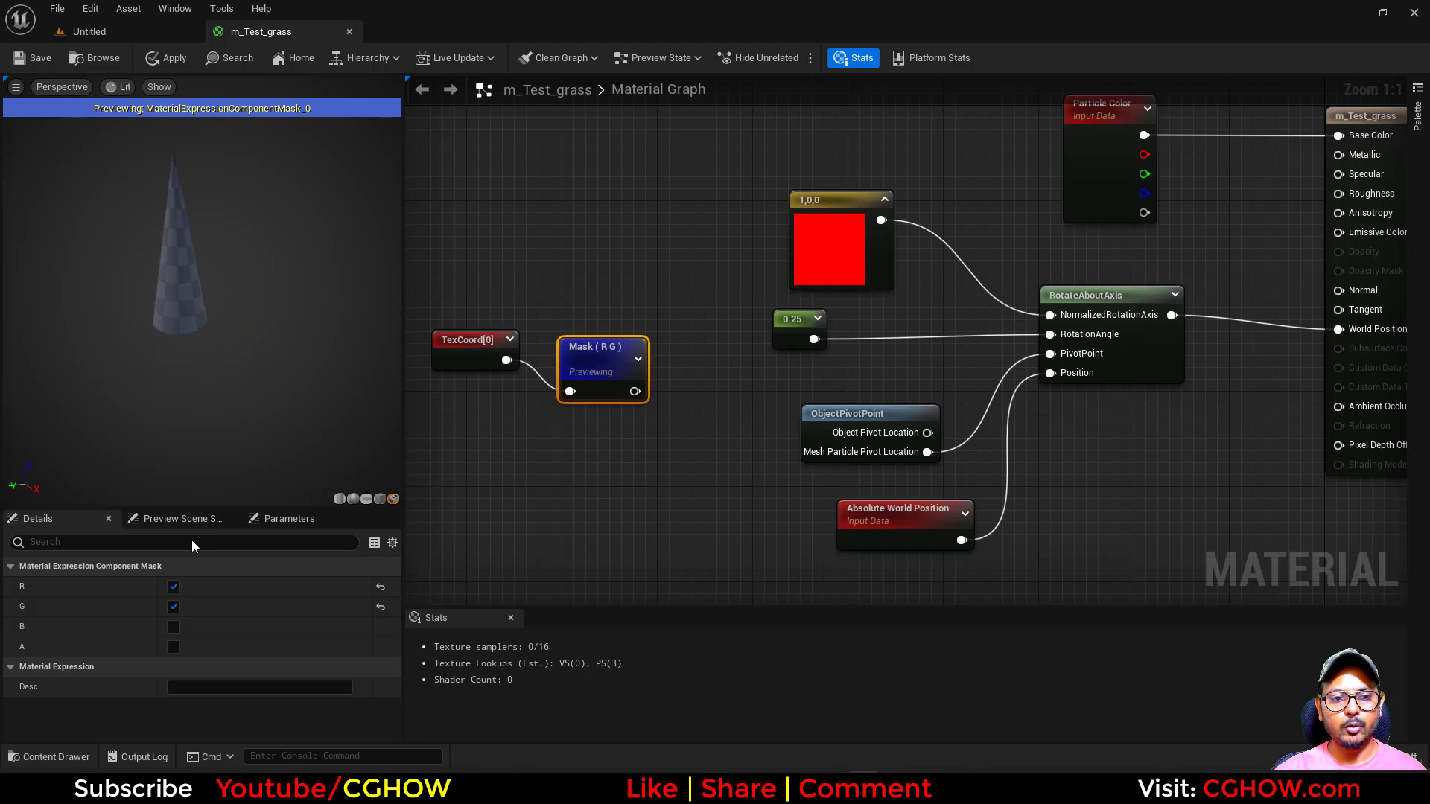
{"action": "left_click", "coordinate": [174, 587]}
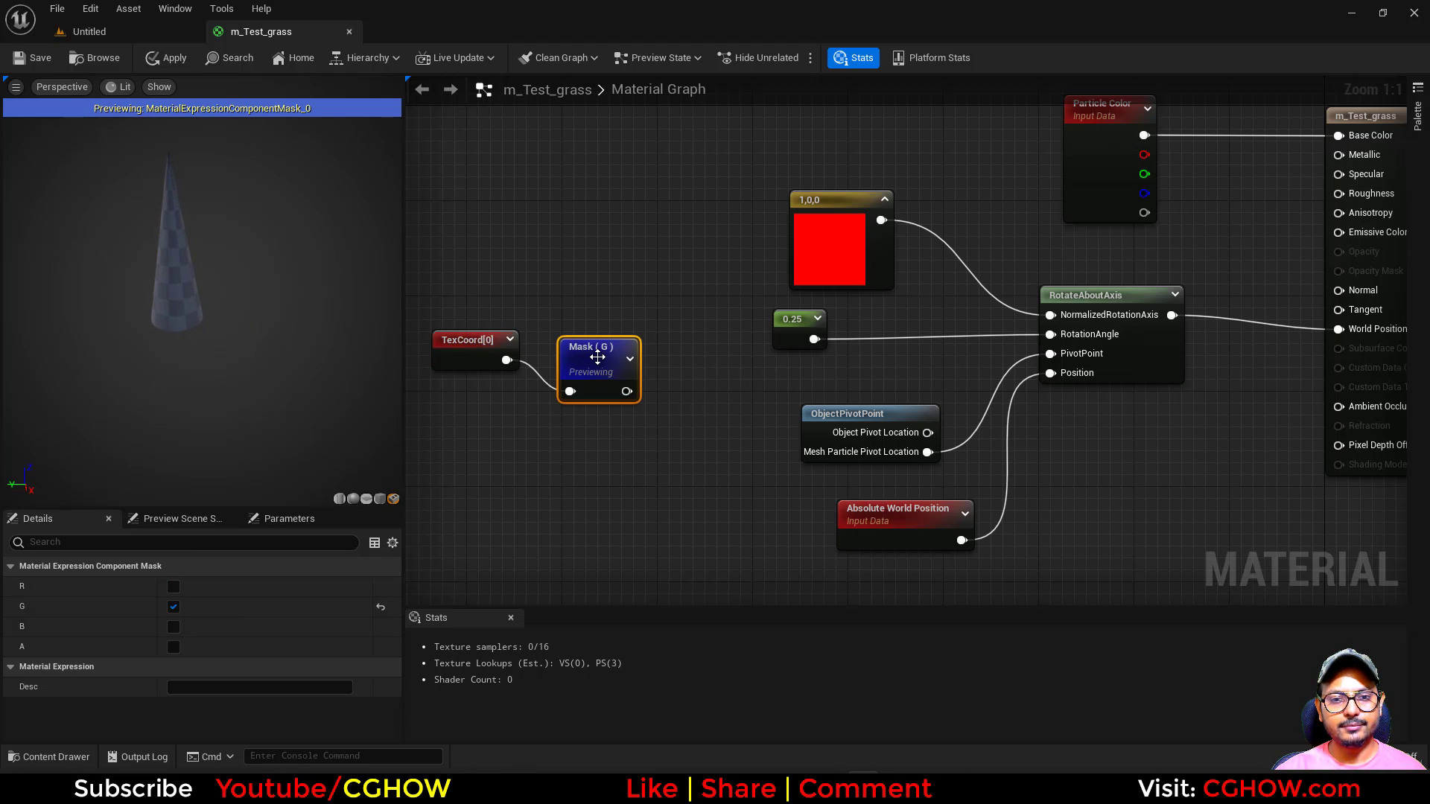
{"action": "left_click_drag", "start_coordinate": [597, 357], "coordinate": [602, 328]}
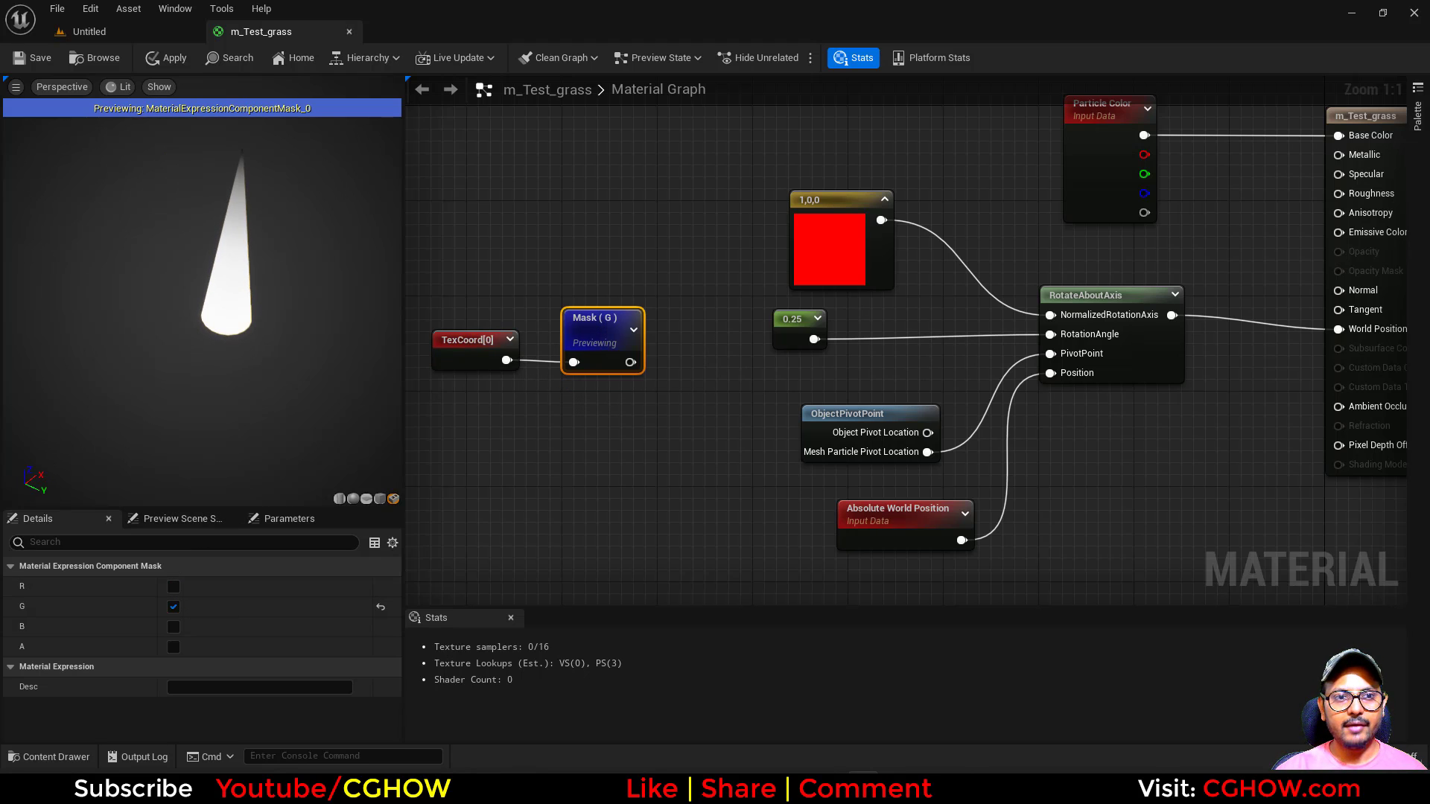
{"action": "left_click_drag", "start_coordinate": [246, 298], "coordinate": [179, 302]}
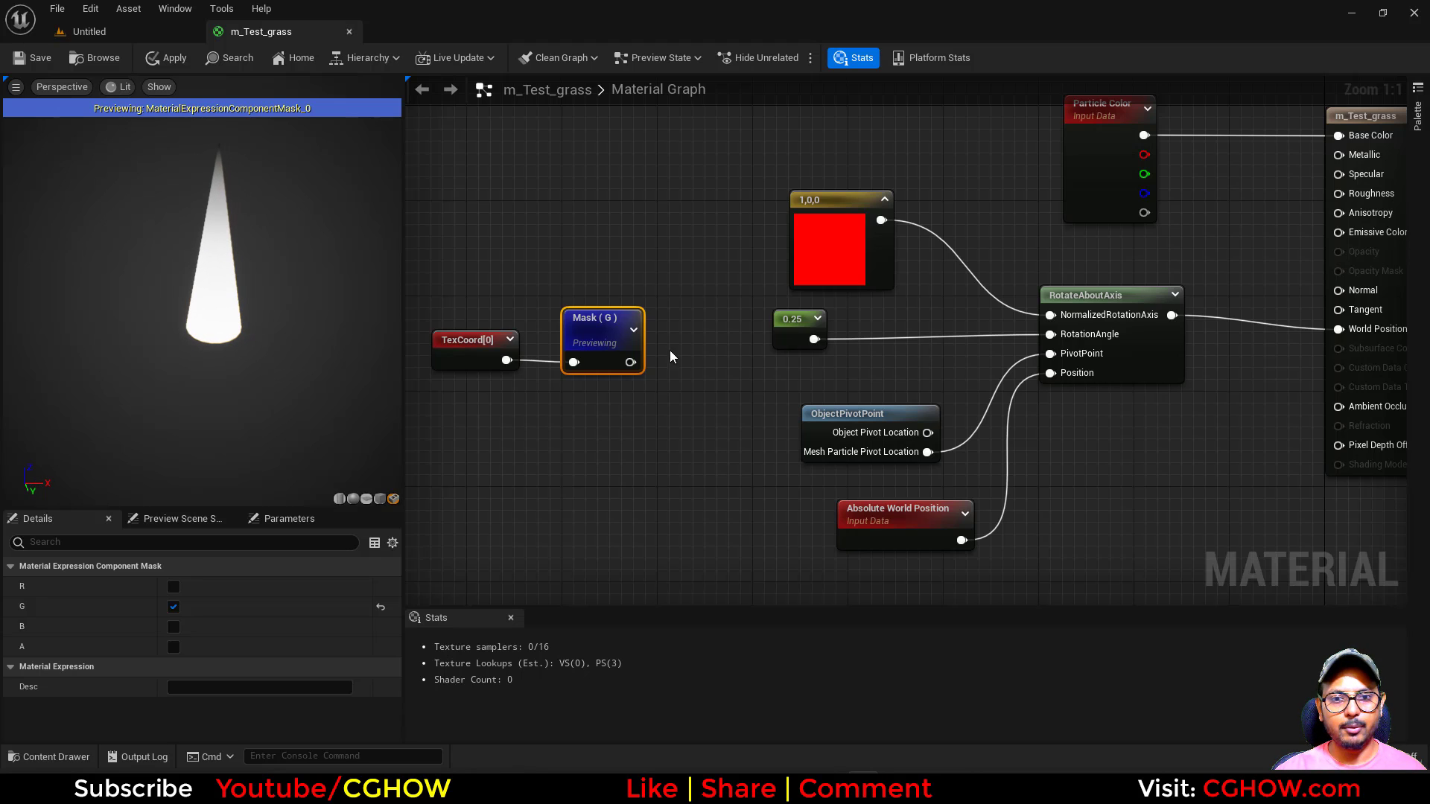
Step: Multiply the 0.25 constant by the G mask and connect the Multiply output to the RotationAngle input of RotateAboutAxis
{"action": "left_click", "coordinate": [669, 324]}
{"action": "left_click_drag", "start_coordinate": [630, 362], "coordinate": [775, 384]}
{"action": "left_click_drag", "start_coordinate": [797, 321], "coordinate": [1050, 334]}
{"action": "left_click_drag", "start_coordinate": [786, 385], "coordinate": [833, 374]}
Step: Stop previewing the Mask node and inspect the full material's bend on the cone
{"action": "right_click", "coordinate": [587, 338]}
{"action": "left_click", "coordinate": [609, 460]}
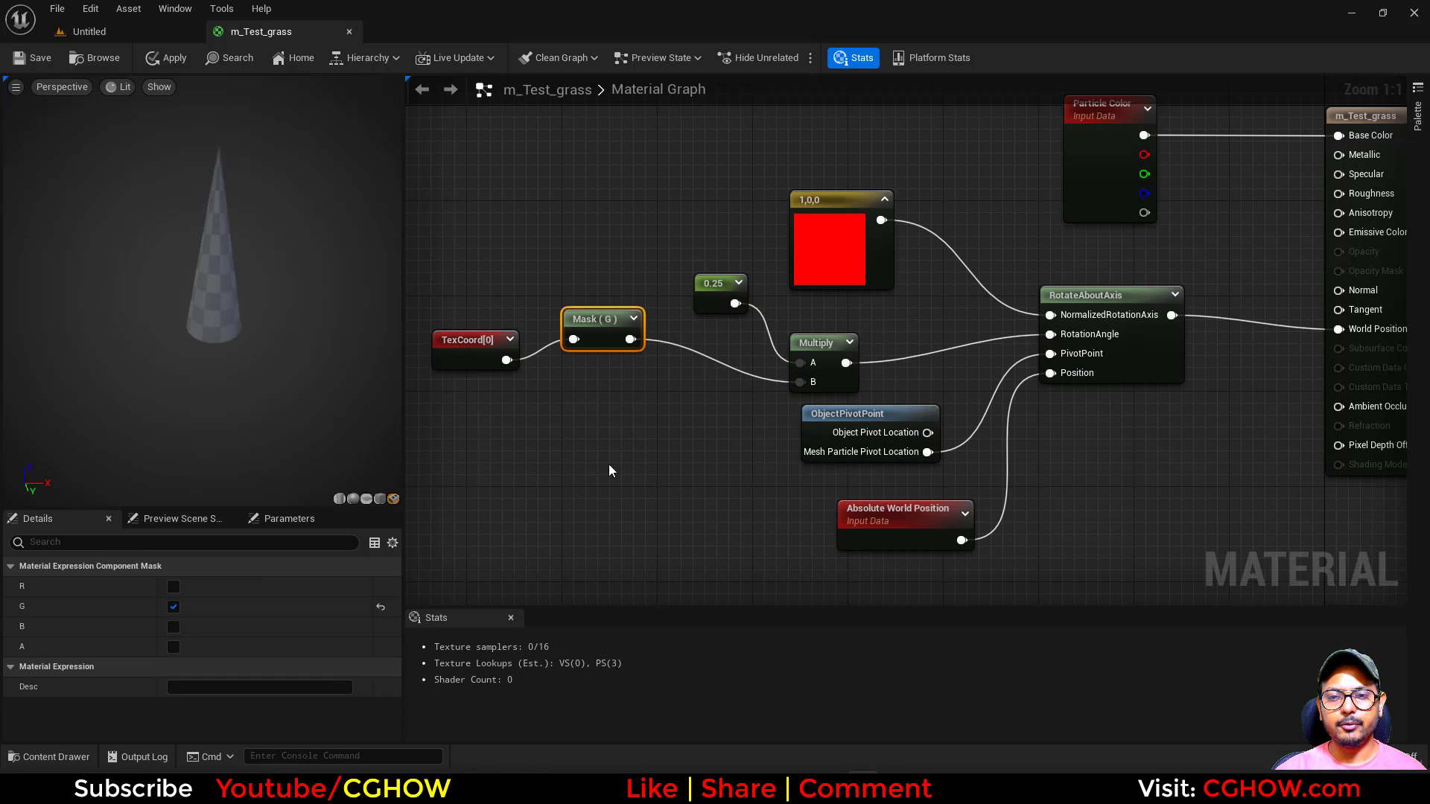
{"action": "right_click_drag", "start_coordinate": [609, 463], "coordinate": [581, 473]}
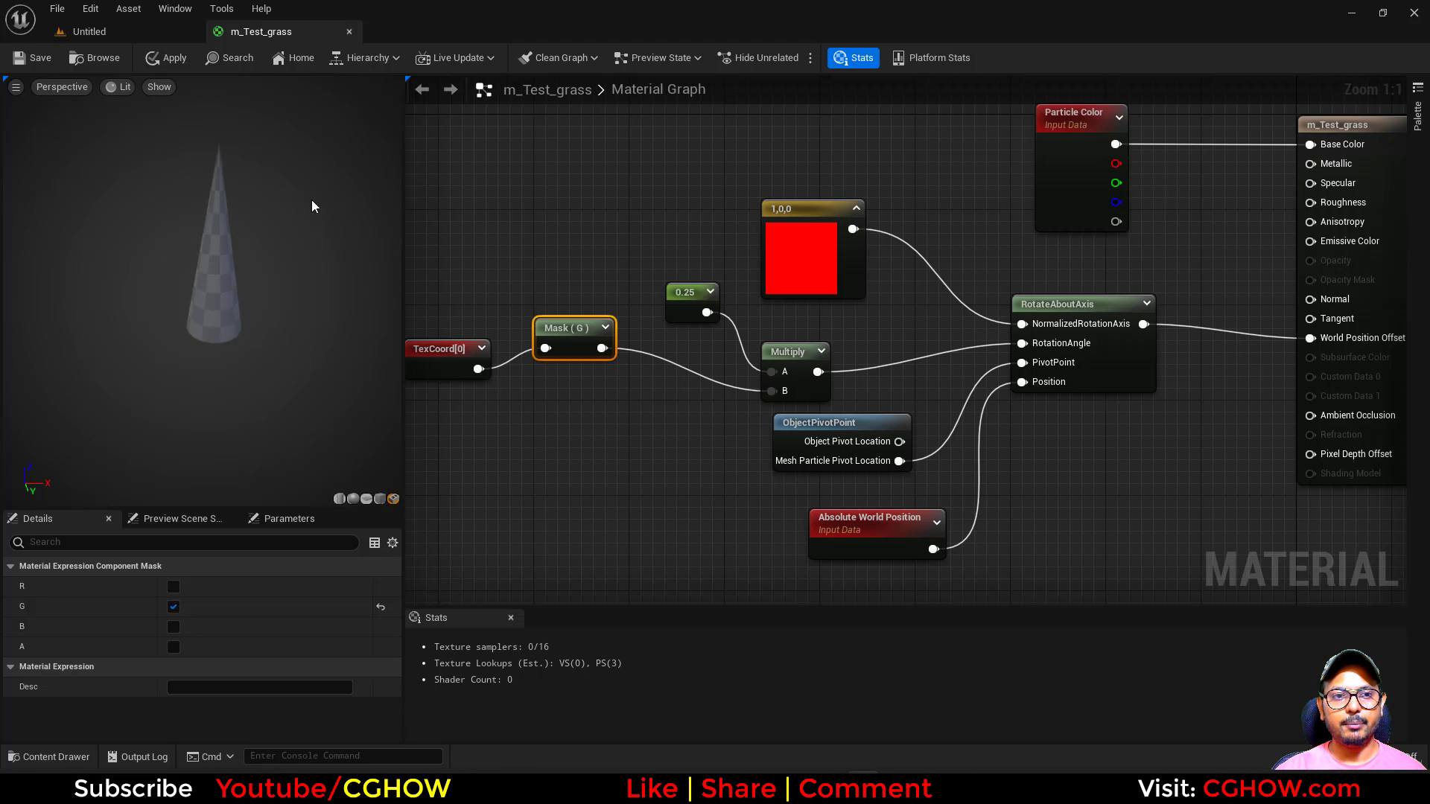
{"action": "left_click_drag", "start_coordinate": [213, 346], "coordinate": [380, 347]}
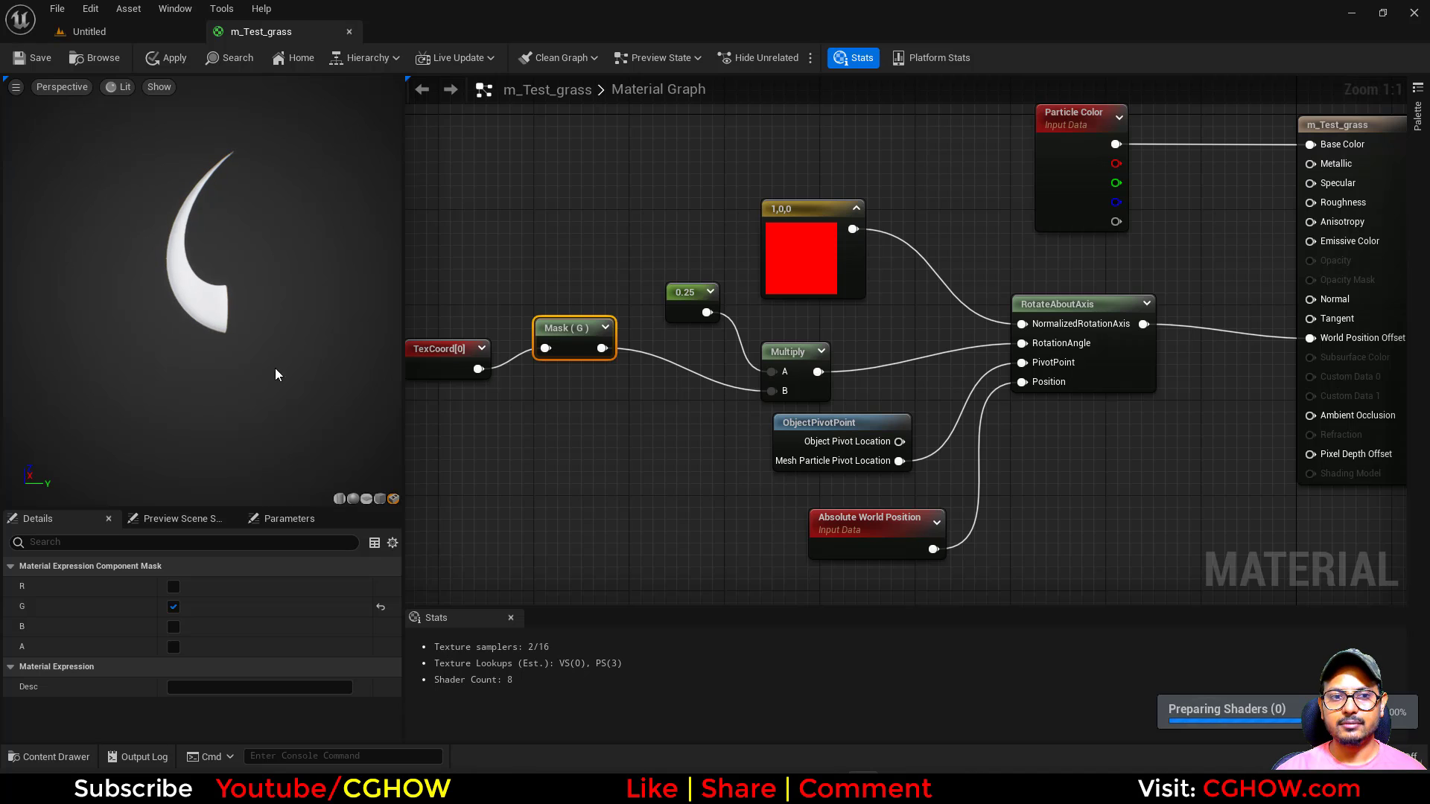
Step: Add a Dynamic Parameter node below the mask and connect Param1 to the A input of Multiply
{"action": "right_click_drag", "start_coordinate": [669, 465], "coordinate": [720, 414]}
{"action": "right_click_drag", "start_coordinate": [782, 449], "coordinate": [531, 469]}
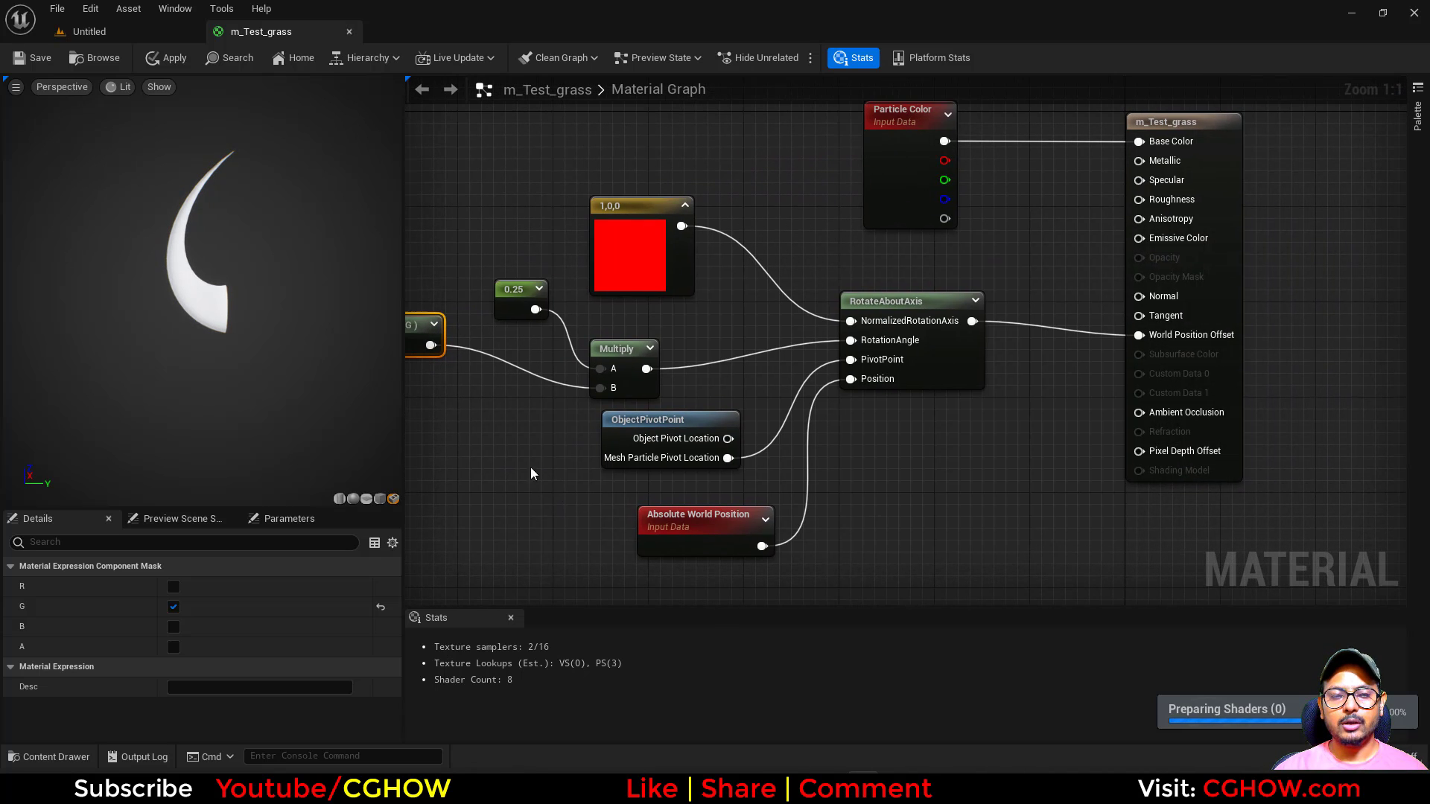
{"action": "right_click_drag", "start_coordinate": [424, 365], "coordinate": [610, 341]}
{"action": "right_click", "coordinate": [561, 395]}
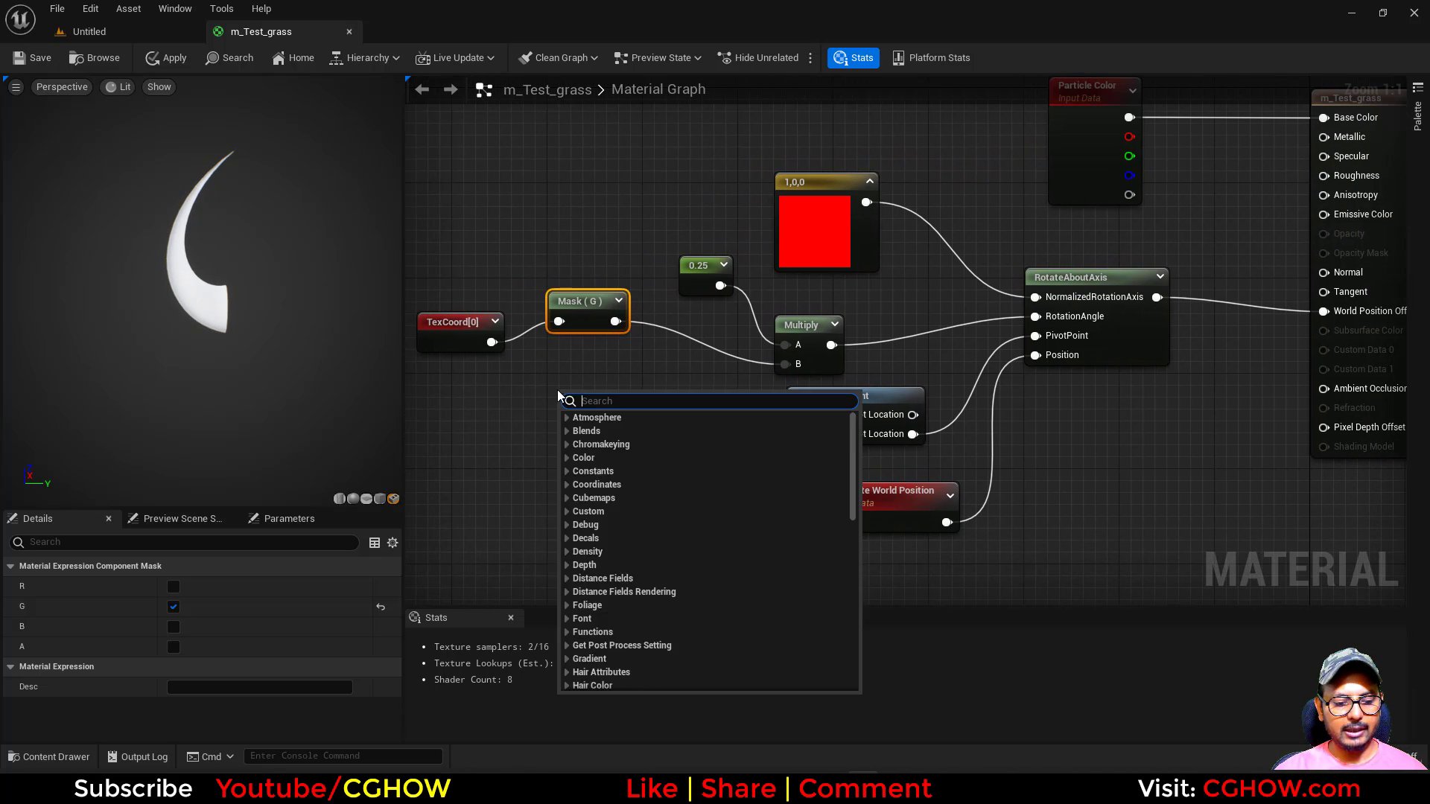
{"action": "type", "text": "dyn"}
{"action": "left_click", "coordinate": [613, 471]}
{"action": "left_click_drag", "start_coordinate": [669, 429], "coordinate": [785, 345]}
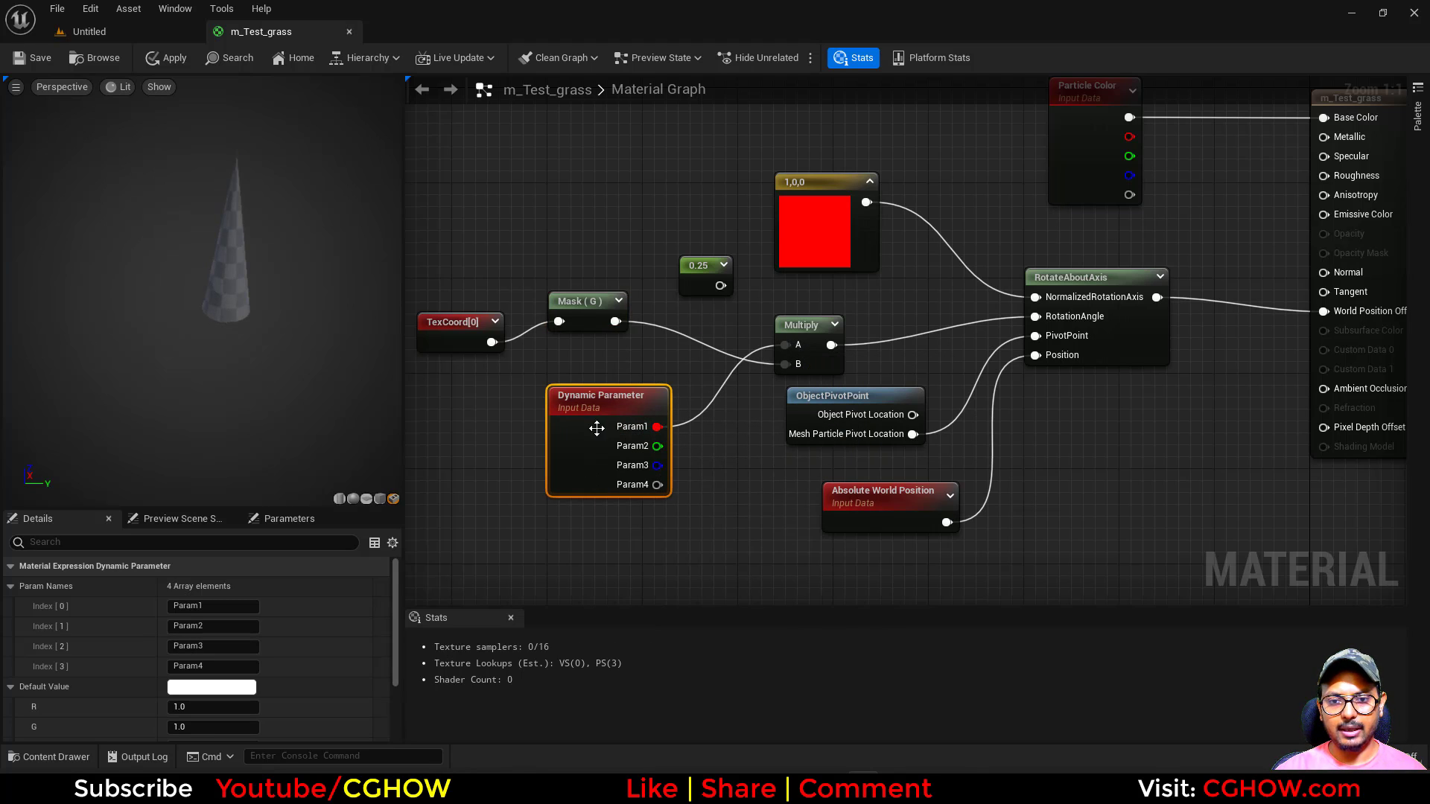
Step: Rename the Dynamic Parameter's first parameter to "bend" and apply the material changes
{"action": "left_click", "coordinate": [173, 606]}
{"action": "type", "text": "bend"}
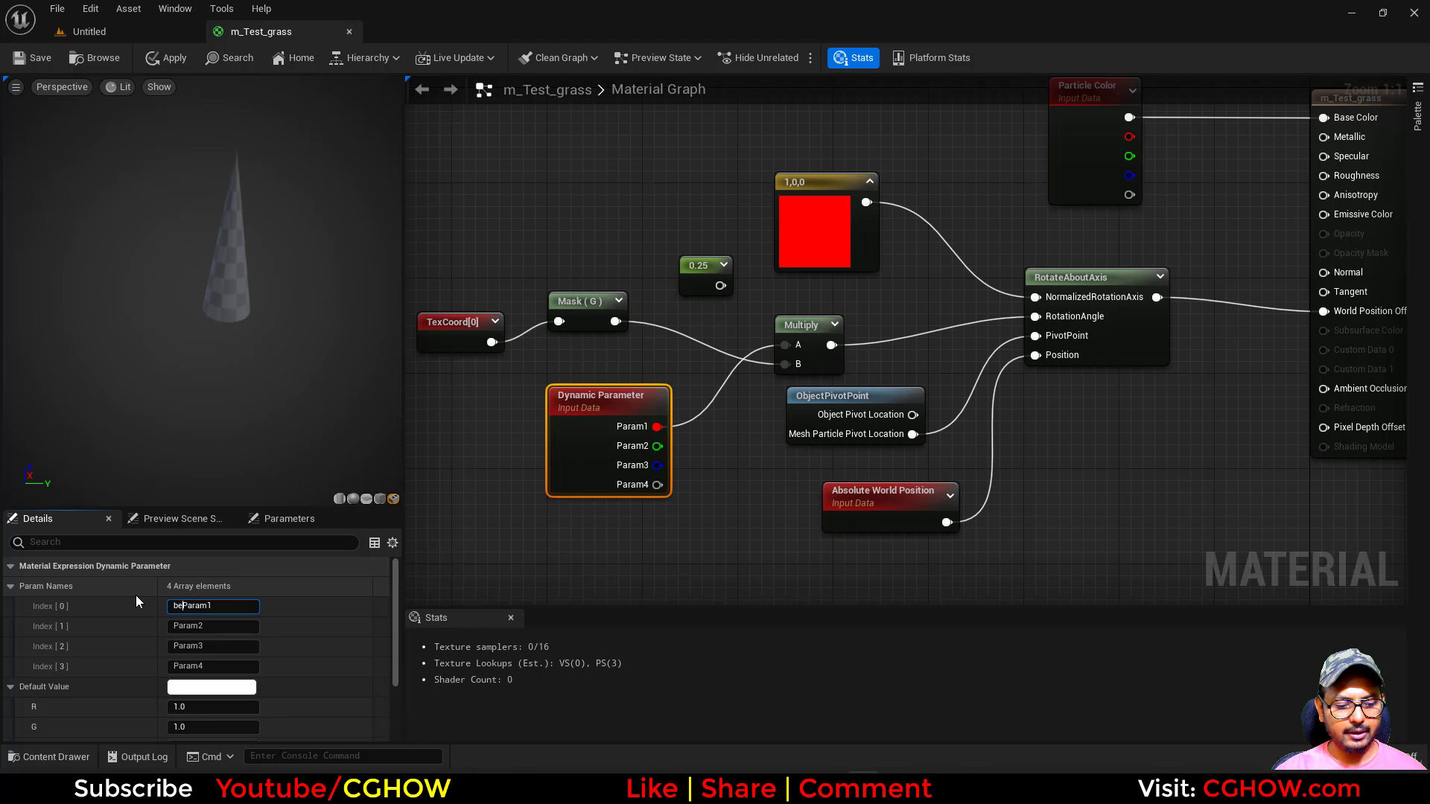
{"action": "key", "text": "Delete"}
{"action": "key", "text": "Delete"}
{"action": "key", "text": "Delete"}
{"action": "key", "text": "Delete"}
{"action": "key", "text": "Delete"}
{"action": "left_click", "coordinate": [440, 581]}
{"action": "right_click_drag", "start_coordinate": [706, 515], "coordinate": [624, 537]}
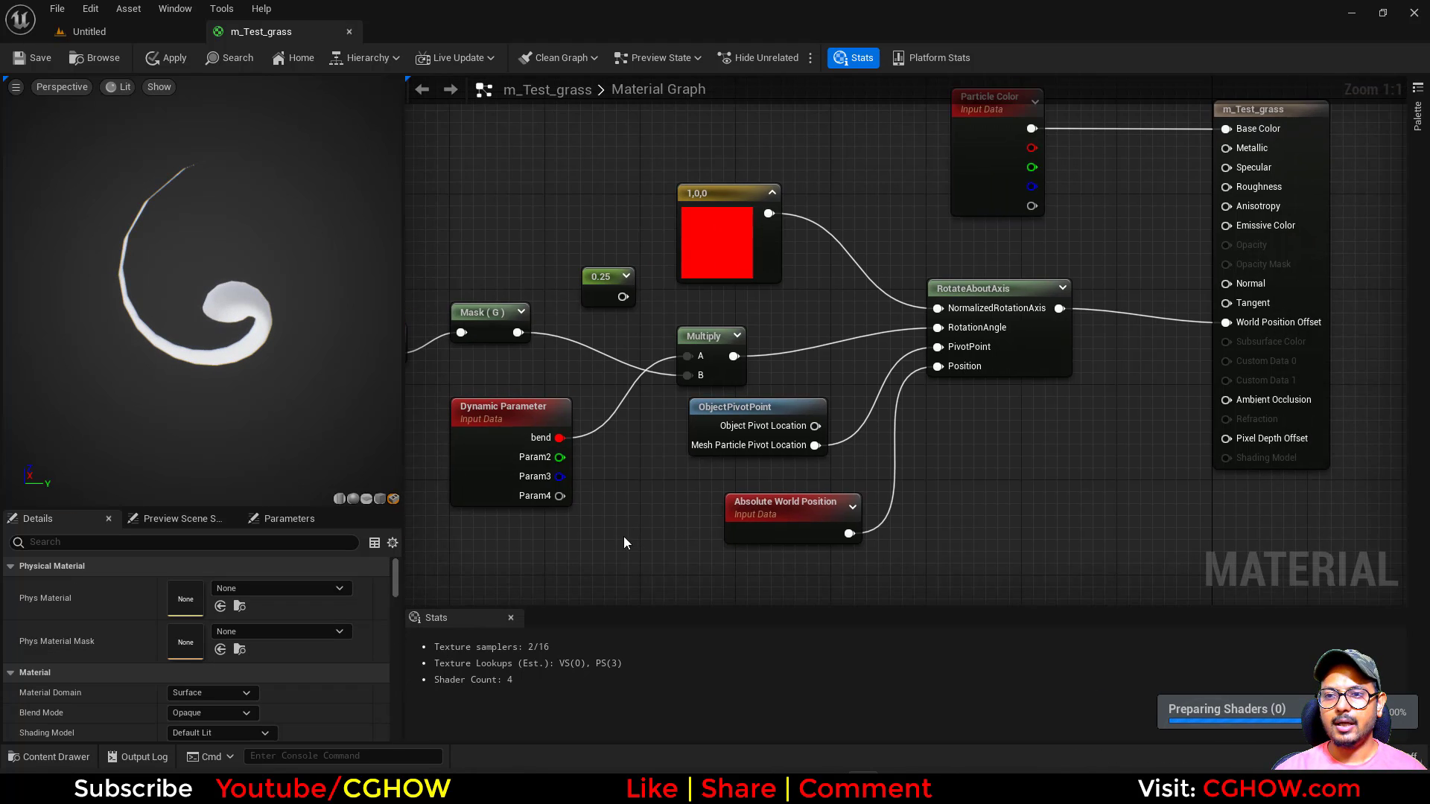
{"action": "left_click", "coordinate": [168, 57]}
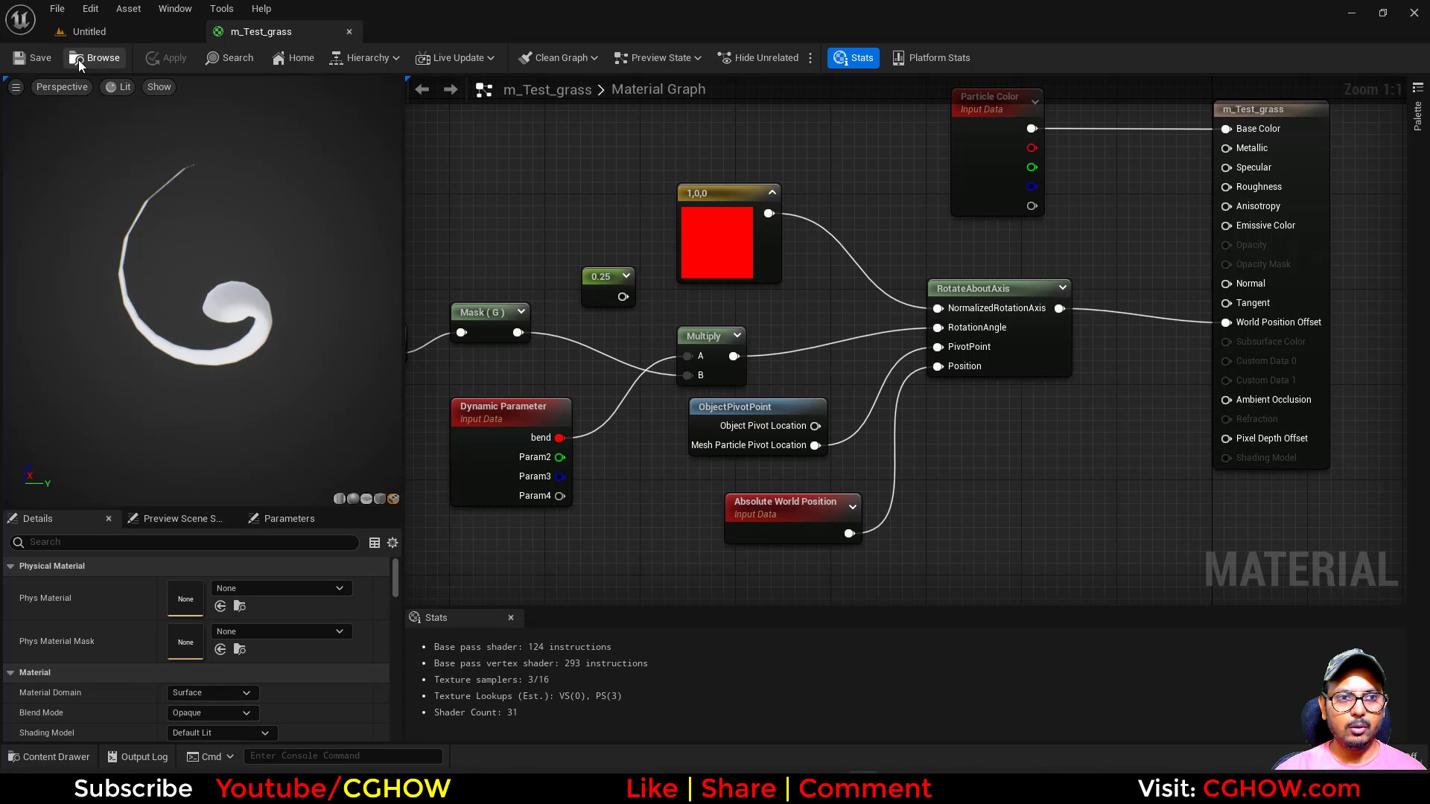
Step: Create a Niagara system named FX from the Fountain emitter template in the test folder
{"action": "left_click", "coordinate": [81, 59]}
{"action": "right_click", "coordinate": [377, 652]}
{"action": "key", "text": "Escape"}
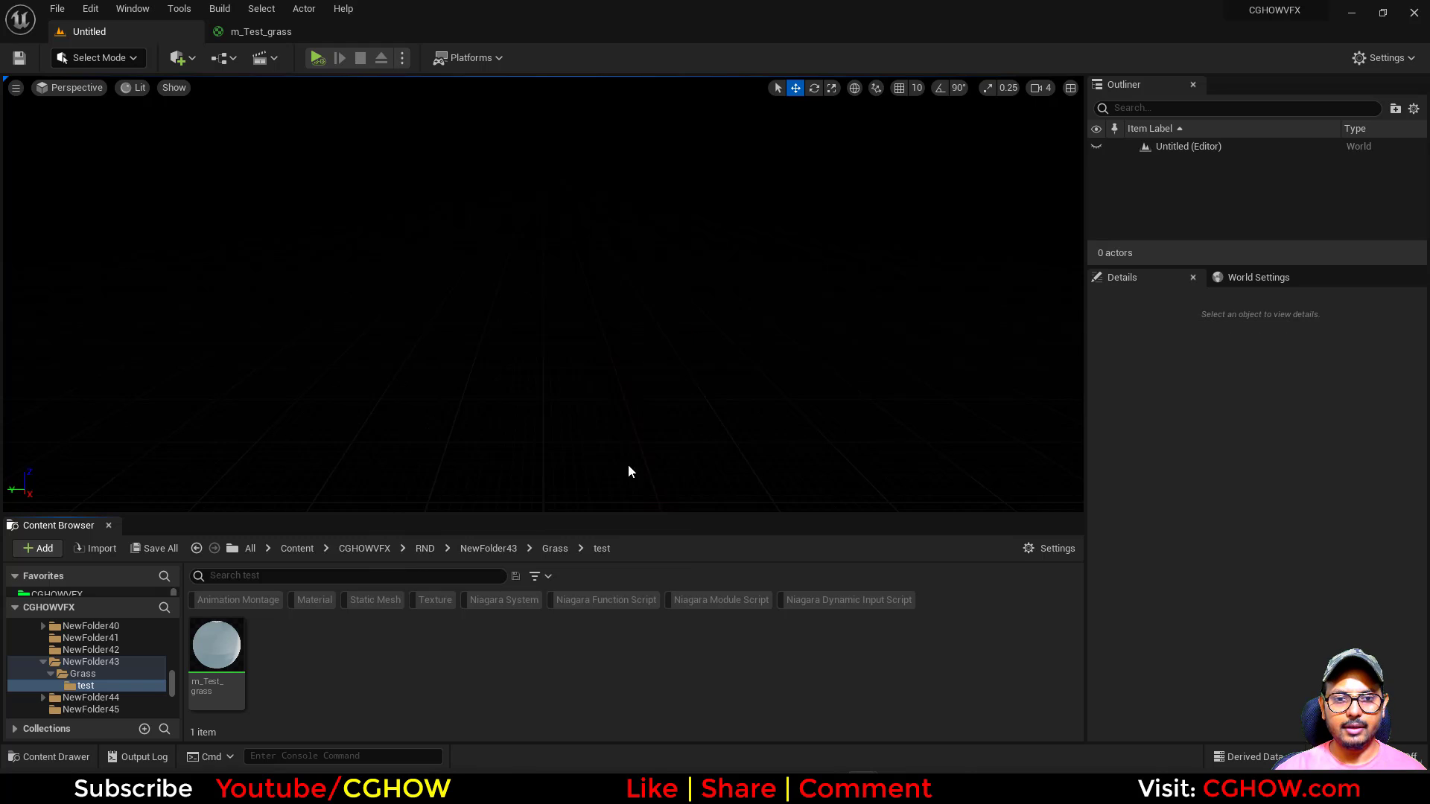
{"action": "left_click", "coordinate": [704, 605]}
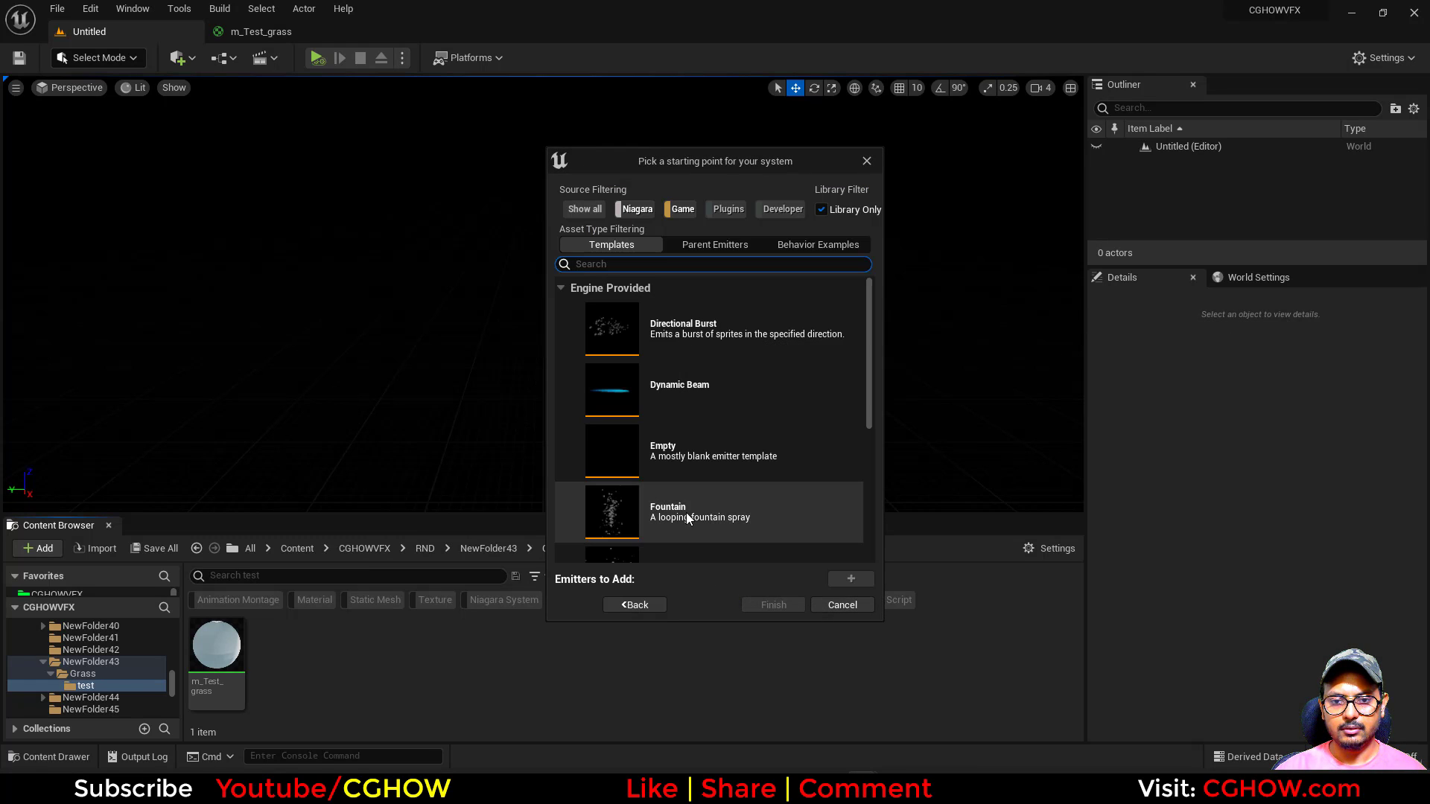
{"action": "left_click", "coordinate": [679, 511]}
{"action": "left_click", "coordinate": [851, 579]}
{"action": "left_click", "coordinate": [774, 605]}
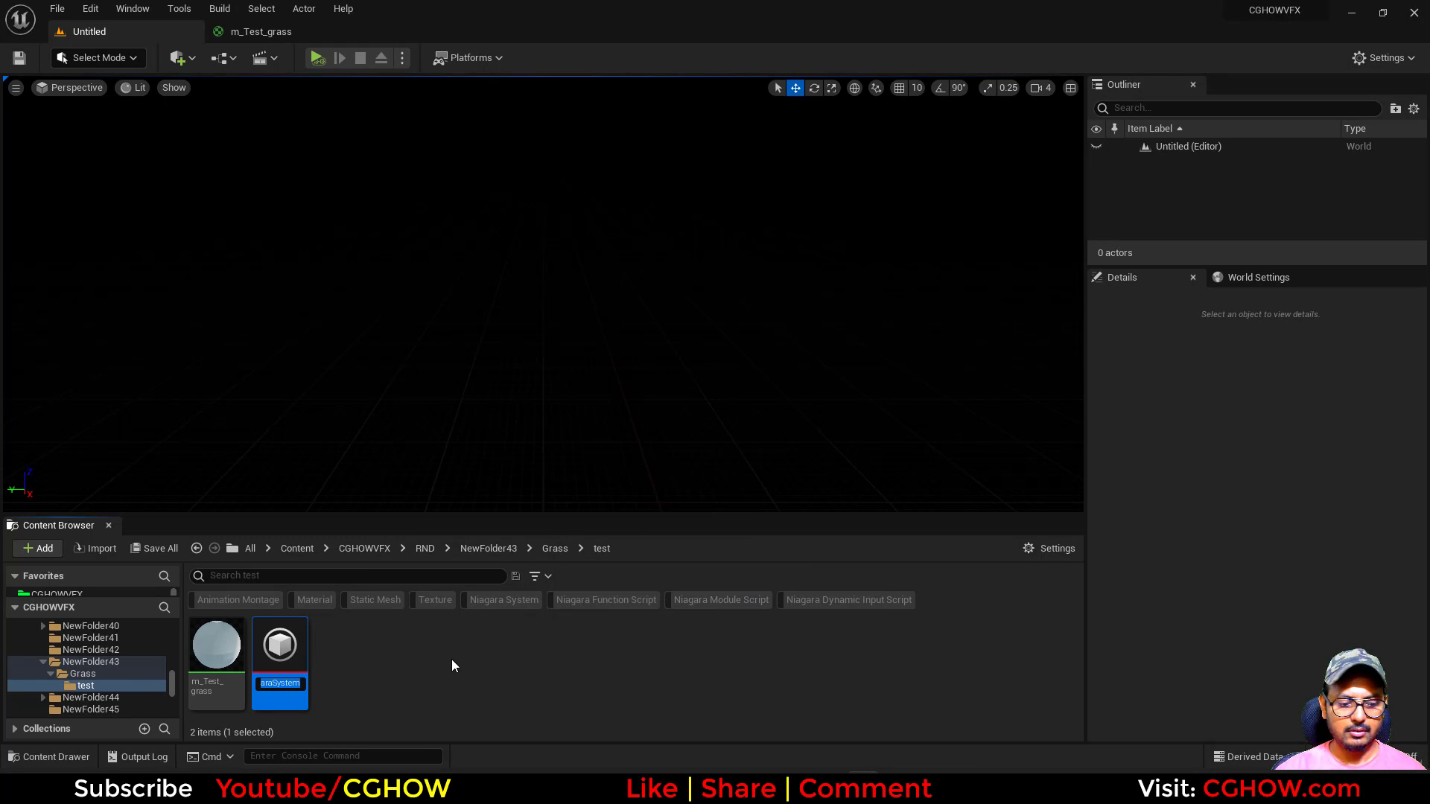
{"action": "key", "text": "Return"}
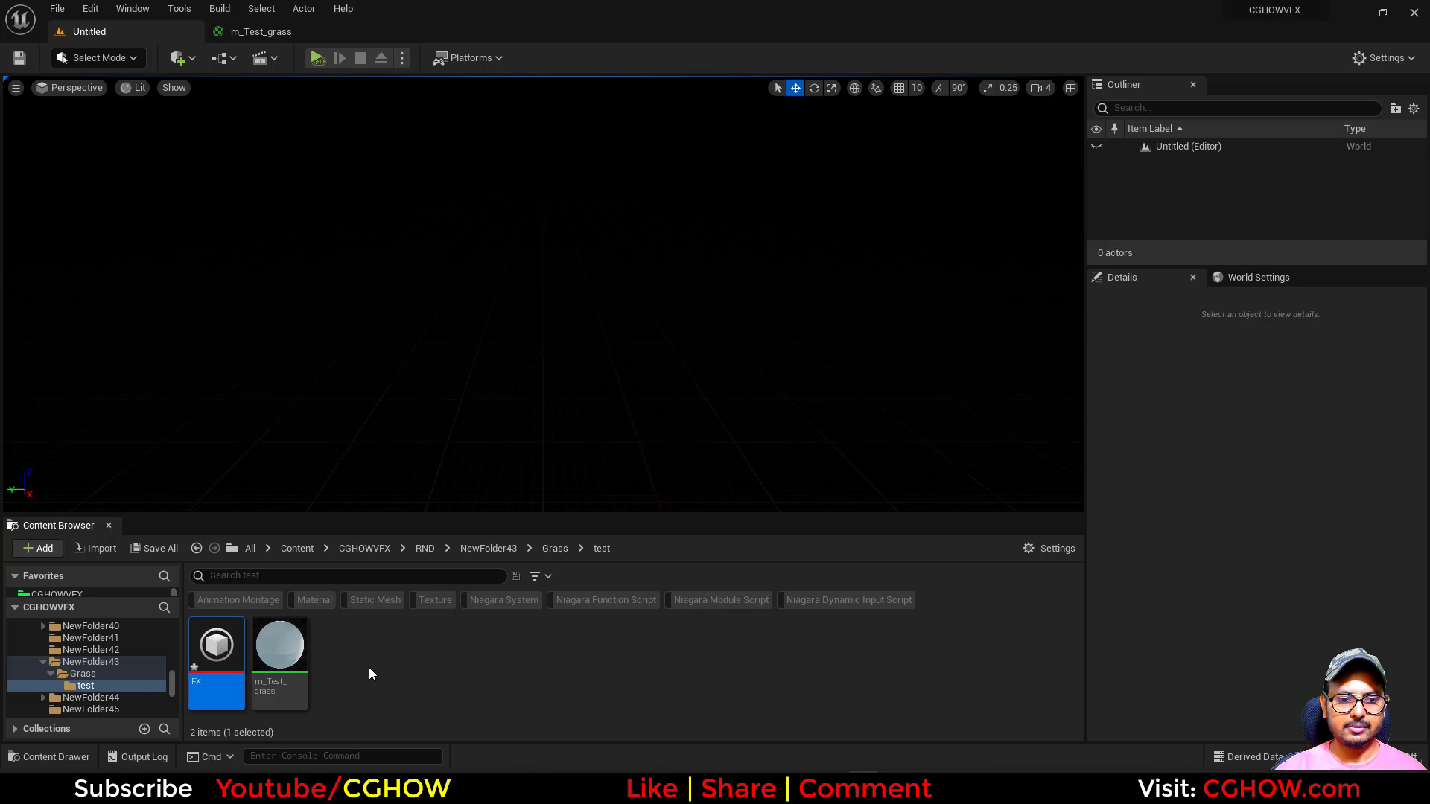
Step: Open the FX system and delete the Scale Color, Drag, Gravity Force, Add Velocity and Spawn Rate modules from the Fountain emitter
{"action": "double_click", "coordinate": [236, 655]}
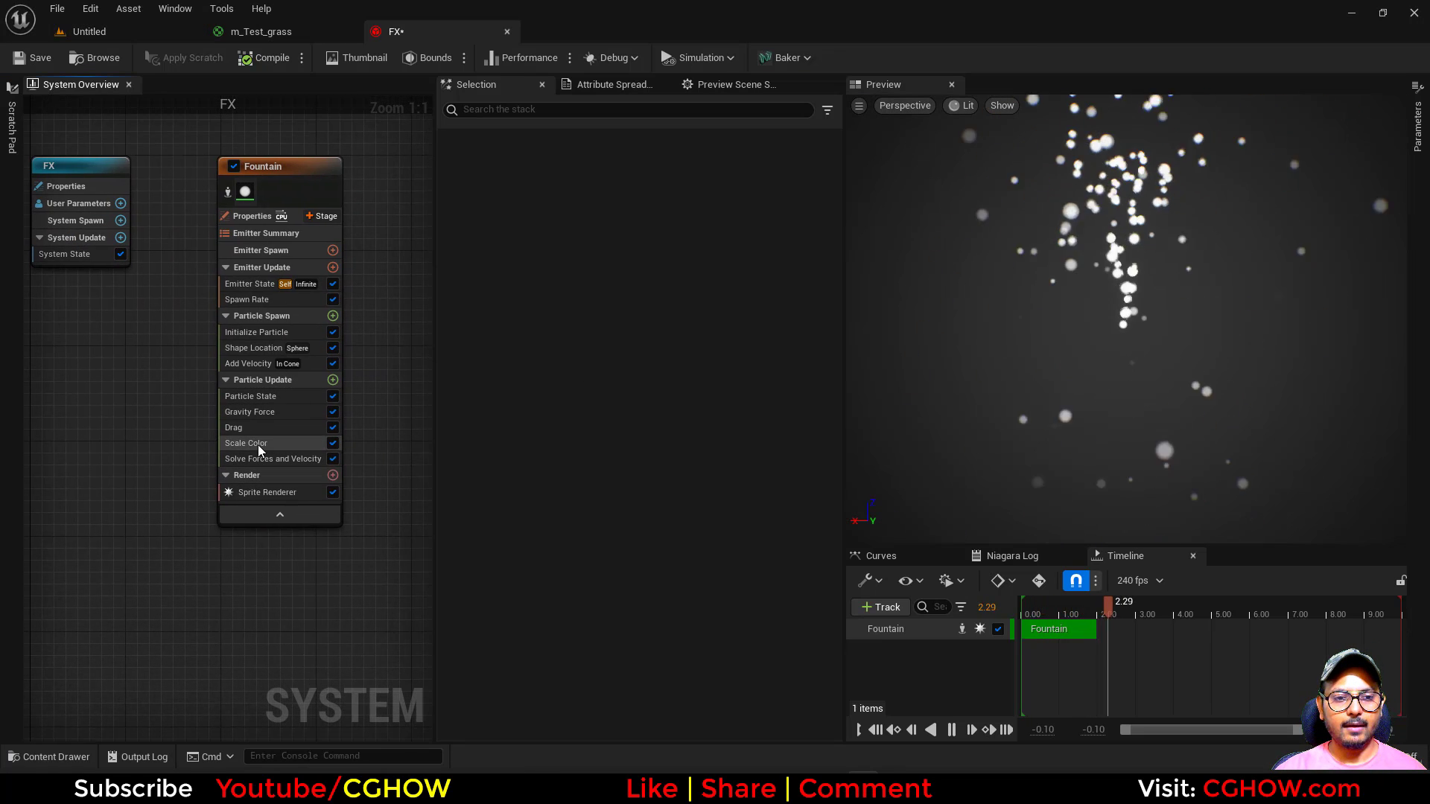
{"action": "left_click", "coordinate": [259, 445]}
{"action": "left_click", "coordinate": [253, 428], "text": "ctrl"}
{"action": "left_click", "coordinate": [253, 412], "text": "ctrl"}
{"action": "left_click", "coordinate": [286, 365], "text": "ctrl"}
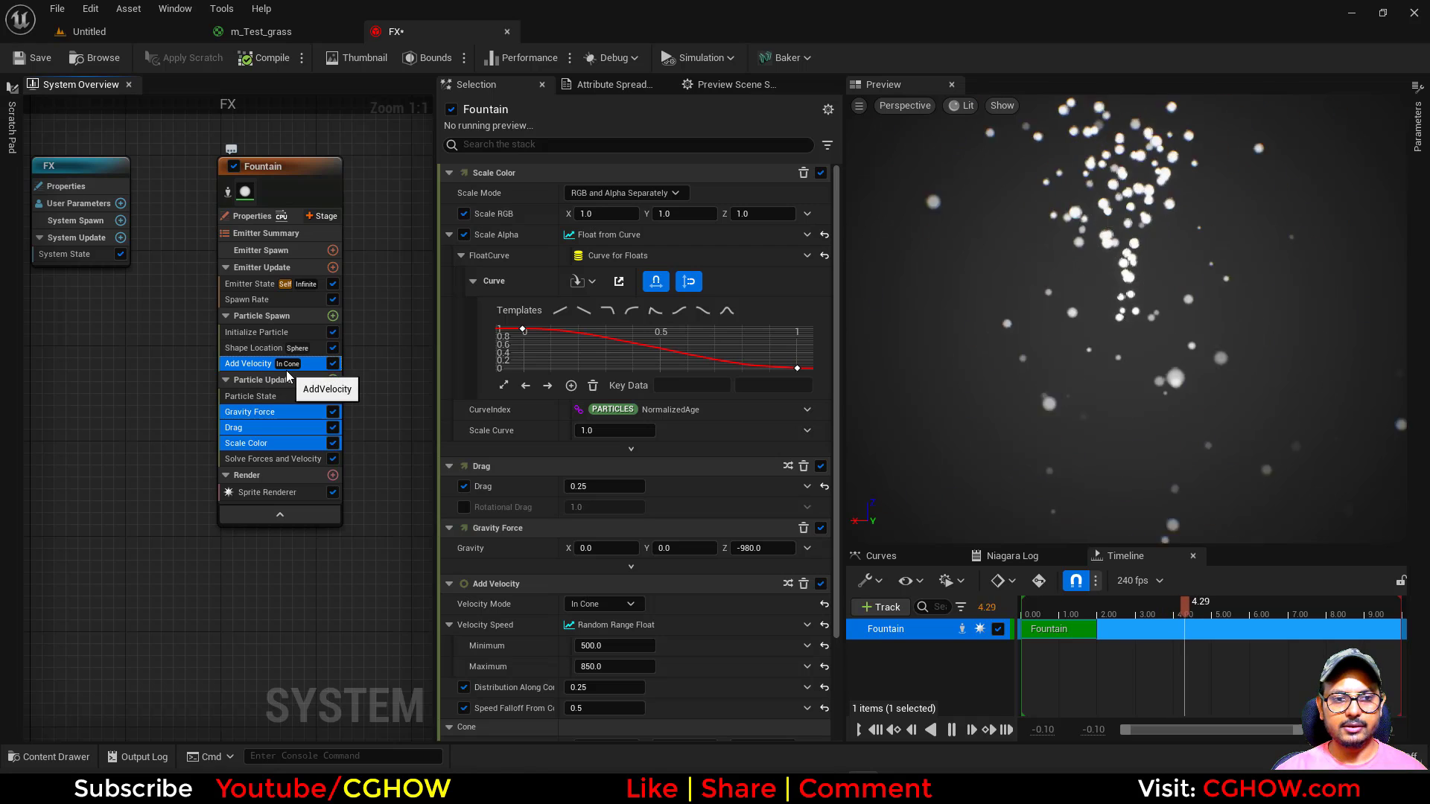
{"action": "key", "text": "Delete"}
{"action": "left_click", "coordinate": [258, 300]}
{"action": "key", "text": "Delete"}
{"action": "left_click", "coordinate": [333, 267]}
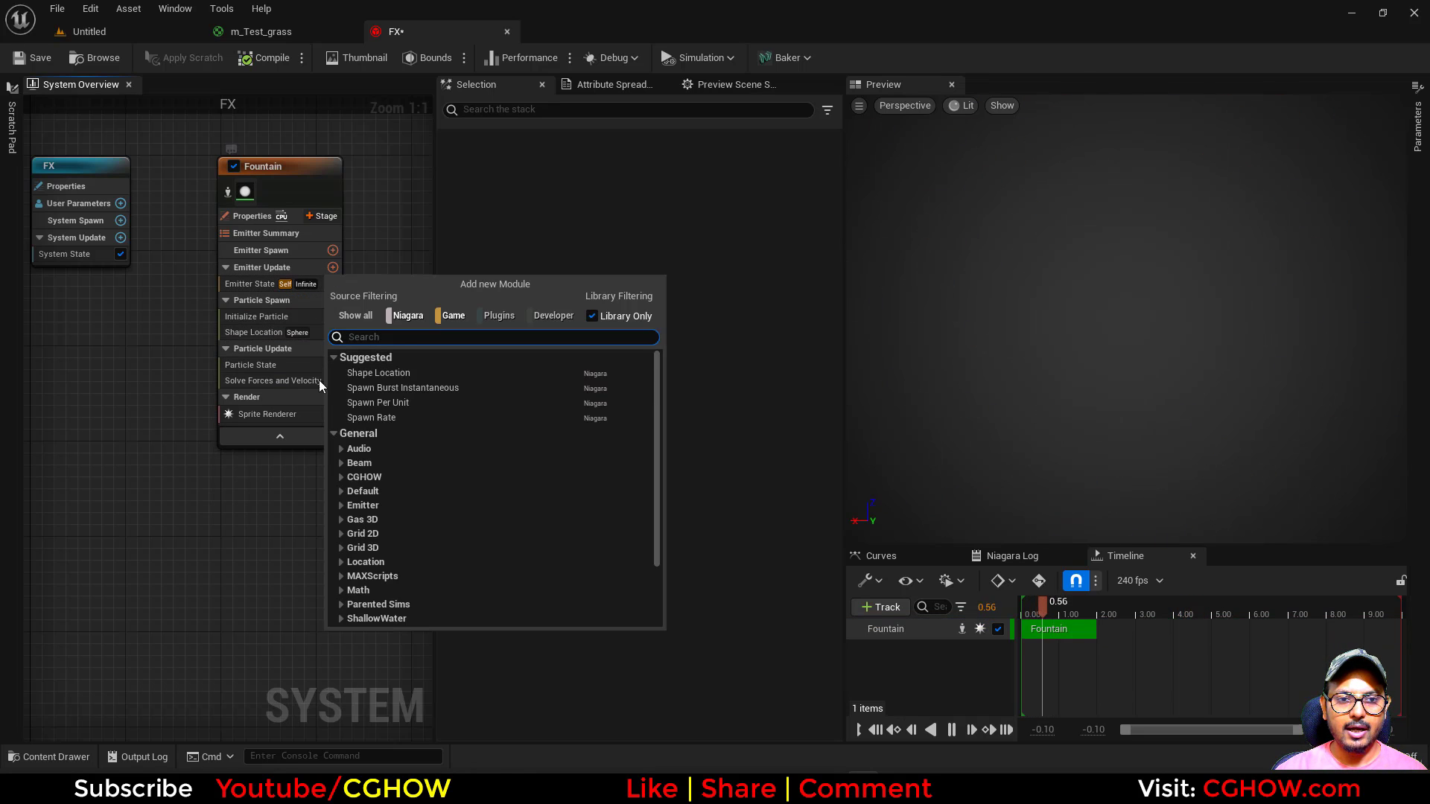
{"action": "left_click", "coordinate": [395, 375]}
{"action": "key", "text": "Delete"}
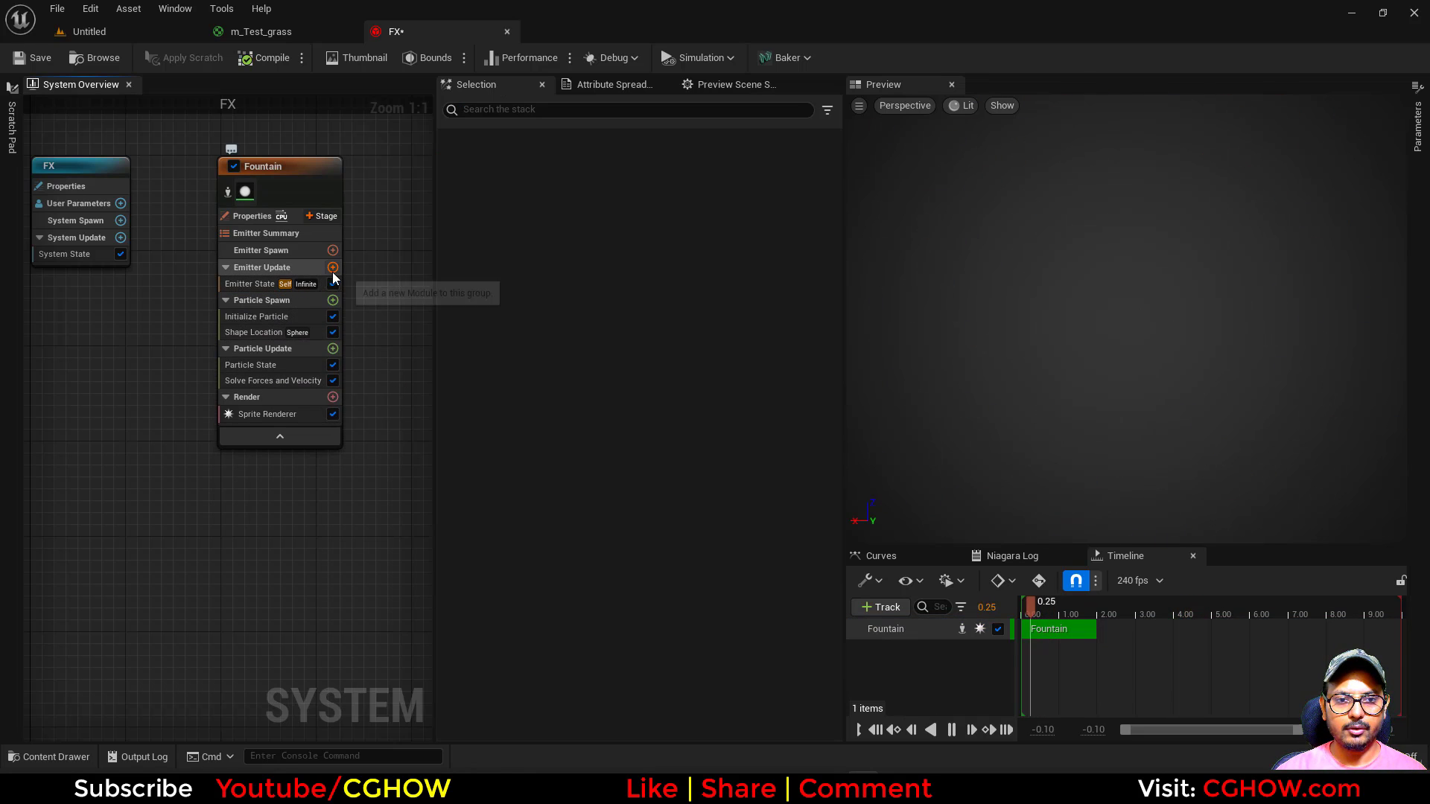
Step: Add a Spawn Burst Instantaneous module to Emitter Update and set its Spawn Count to 100
{"action": "left_click", "coordinate": [333, 268]}
{"action": "left_click", "coordinate": [409, 400]}
{"action": "left_click", "coordinate": [607, 193]}
{"action": "type", "text": "100"}
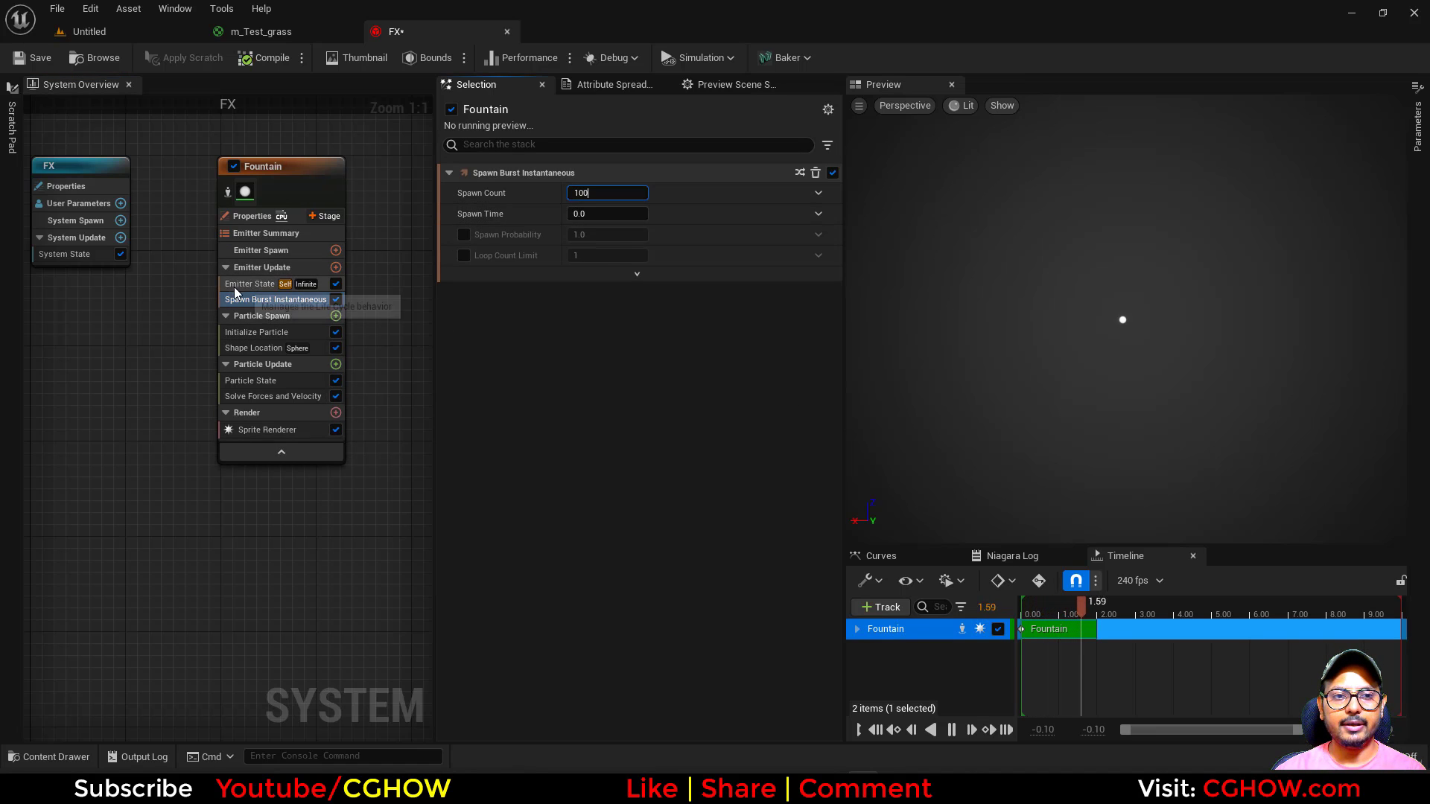
Step: Set the emitter's Loop Behavior to Once and turn off Kill Particles When Lifetime Has Elapsed in Particle State
{"action": "left_click", "coordinate": [251, 283]}
{"action": "left_click", "coordinate": [606, 273]}
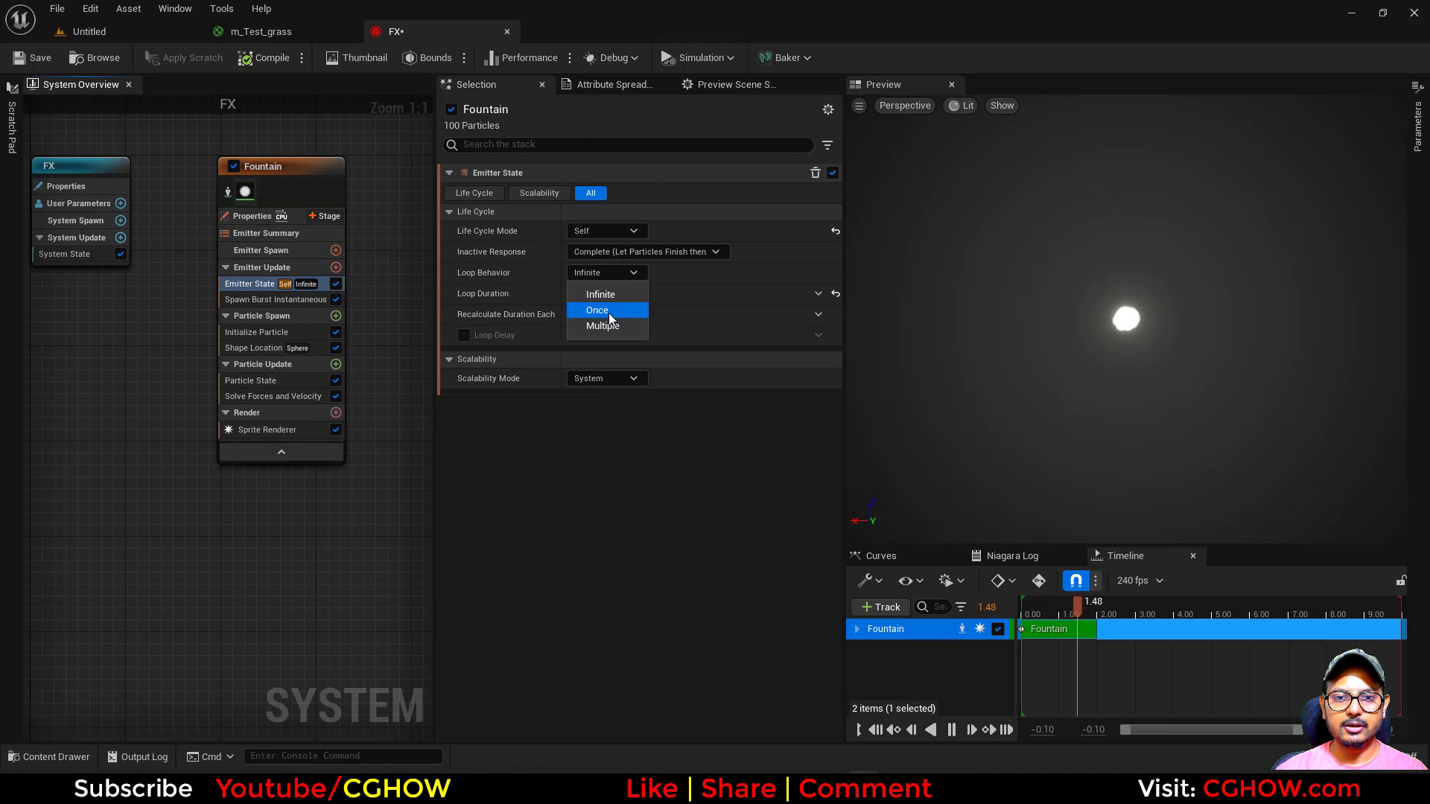
{"action": "left_click", "coordinate": [597, 310]}
{"action": "left_click", "coordinate": [250, 380]}
Step: Delete the Sprite Renderer from the Fountain emitter and add a Mesh Renderer in its place
{"action": "left_click", "coordinate": [288, 430]}
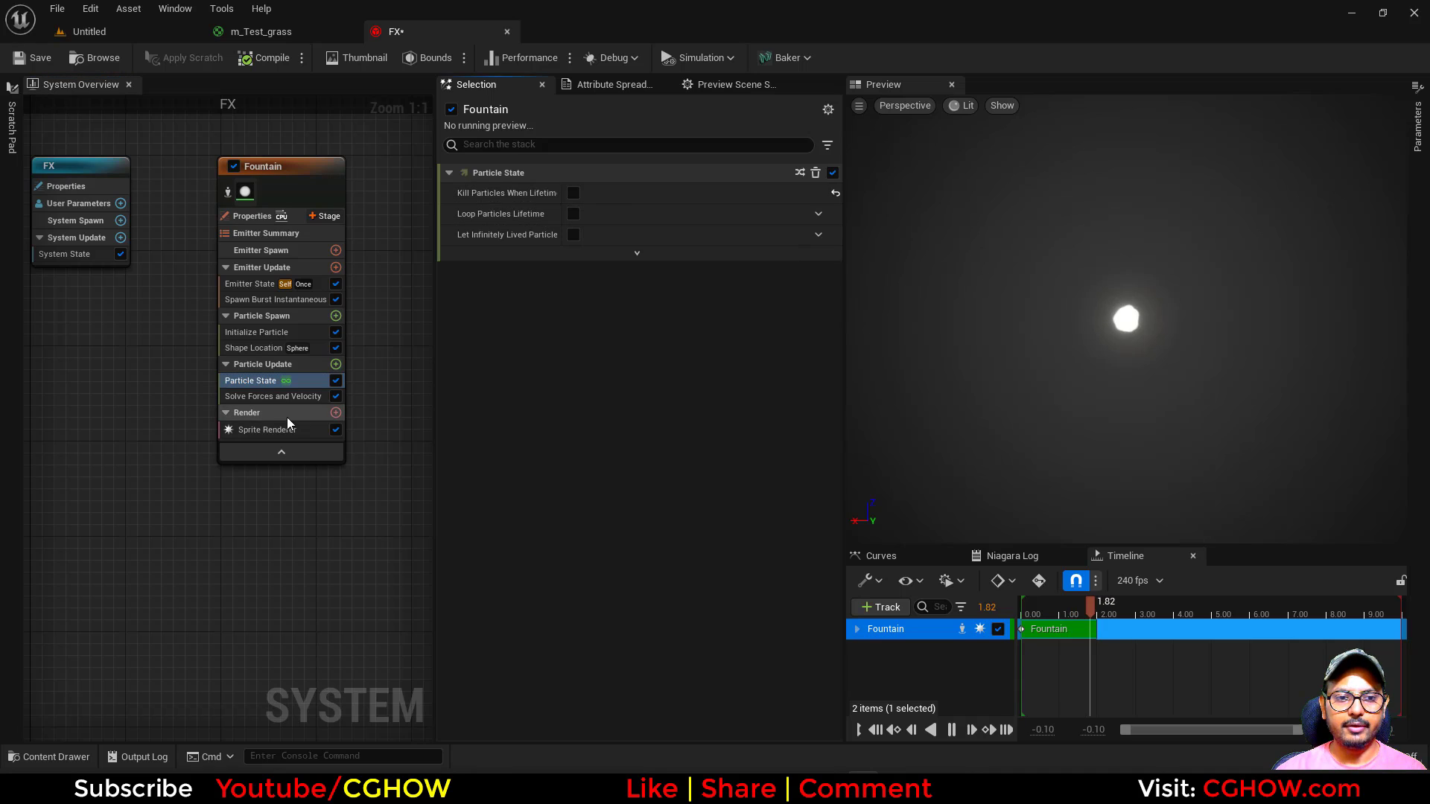
{"action": "key", "text": "Delete"}
{"action": "left_click", "coordinate": [336, 399]}
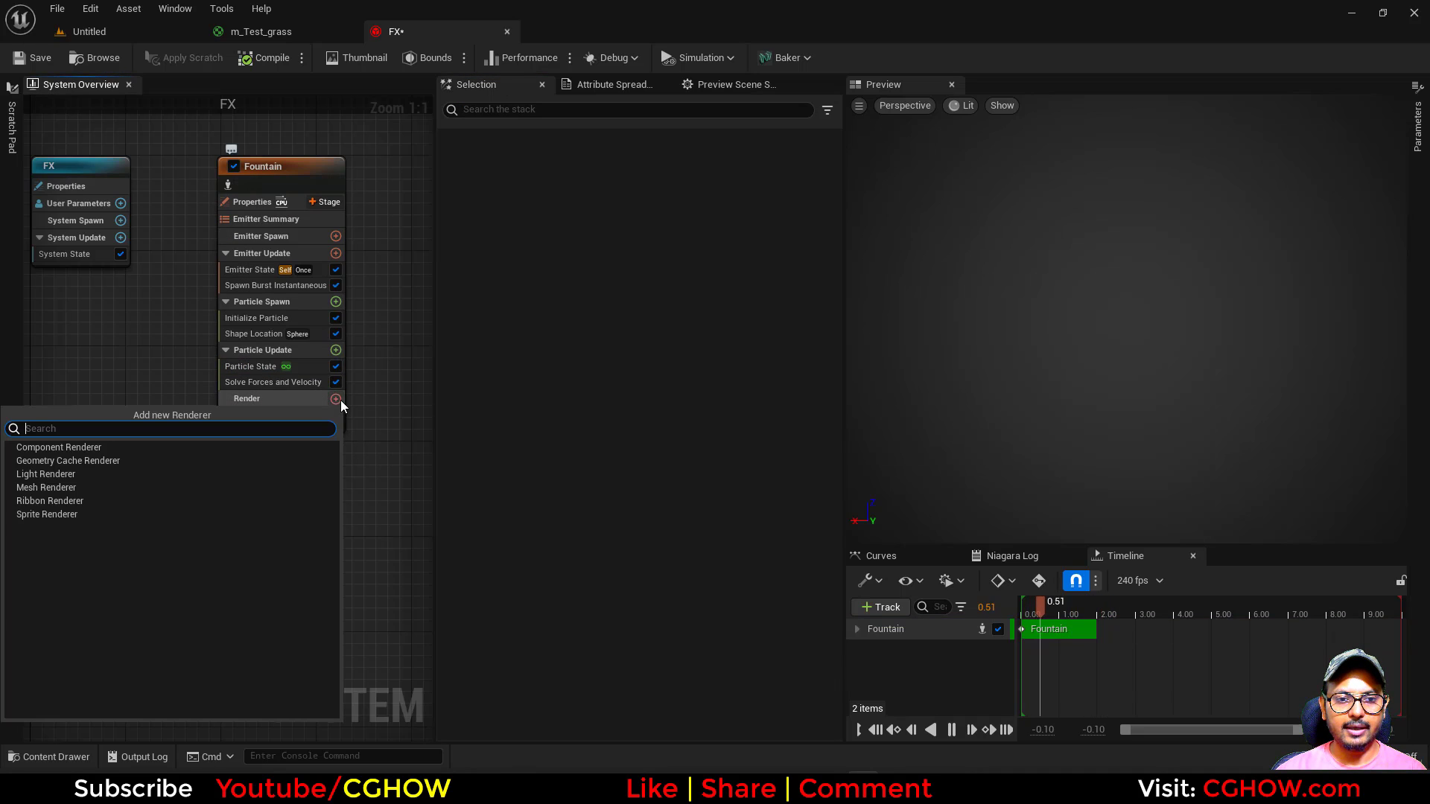
{"action": "left_click", "coordinate": [64, 488]}
Step: Assign the grass blade mesh named 1 from the Grass folder to the Mesh Renderer's first mesh slot
{"action": "left_click", "coordinate": [151, 30]}
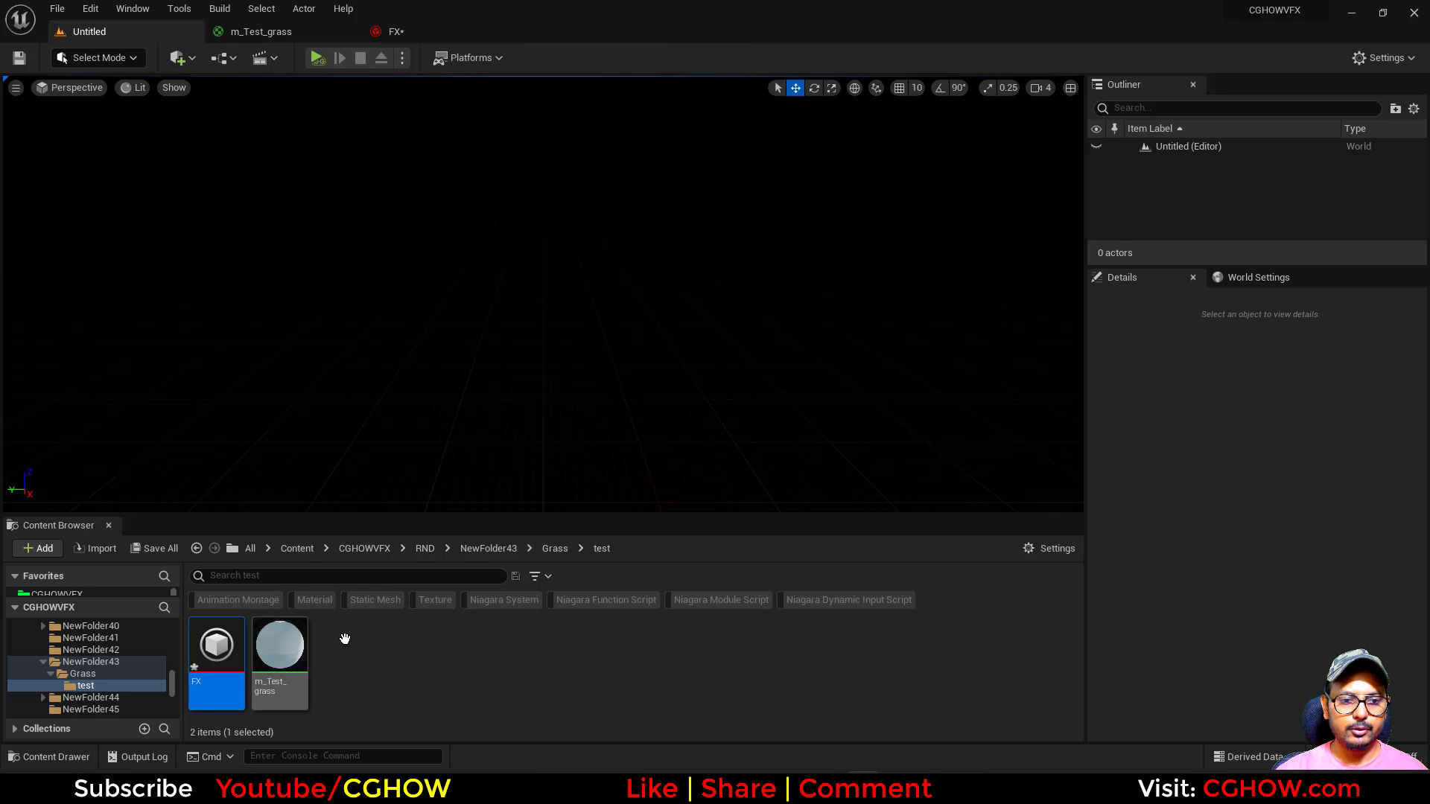
{"action": "left_click", "coordinate": [555, 548]}
{"action": "left_click", "coordinate": [265, 685]}
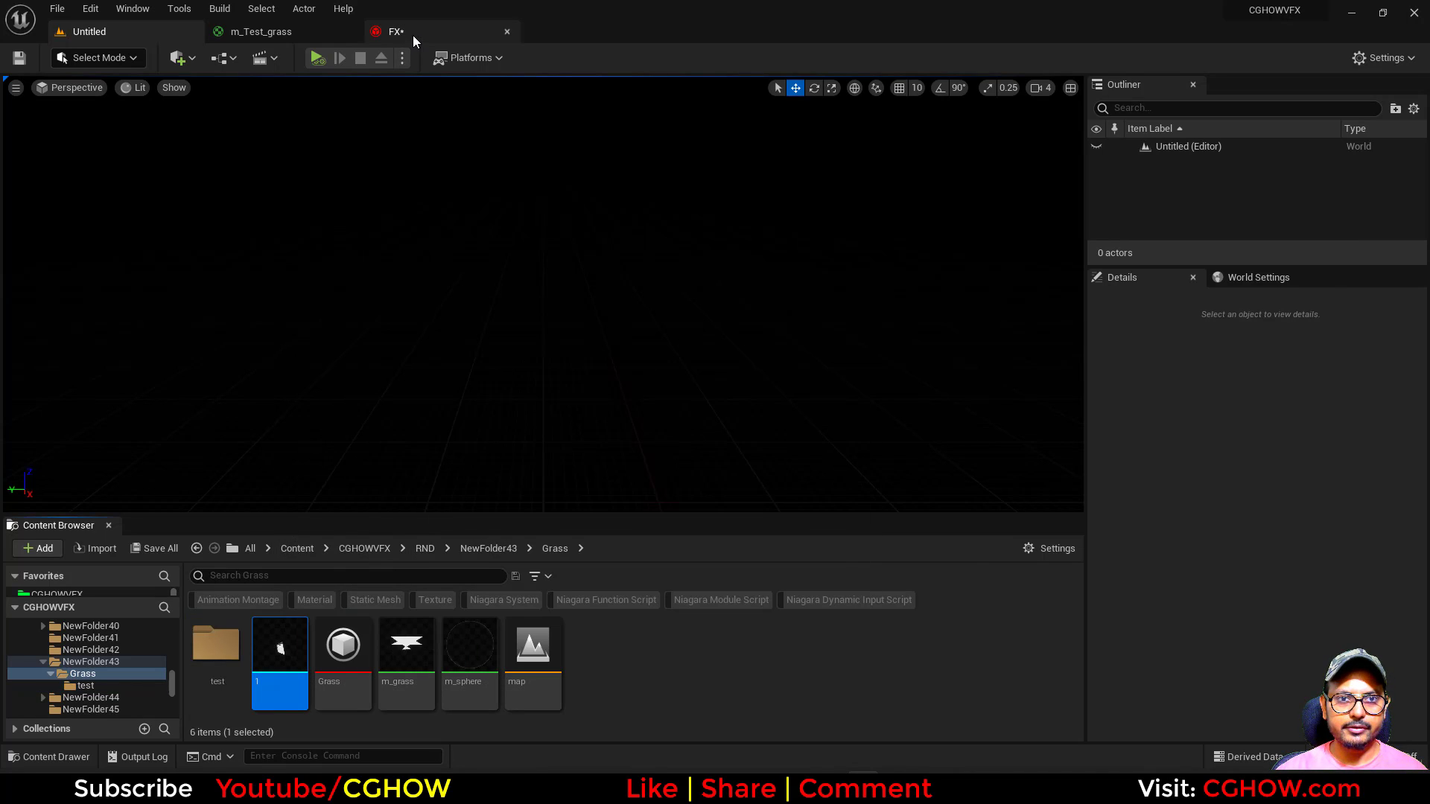
{"action": "left_click", "coordinate": [412, 33]}
{"action": "left_click", "coordinate": [450, 302]}
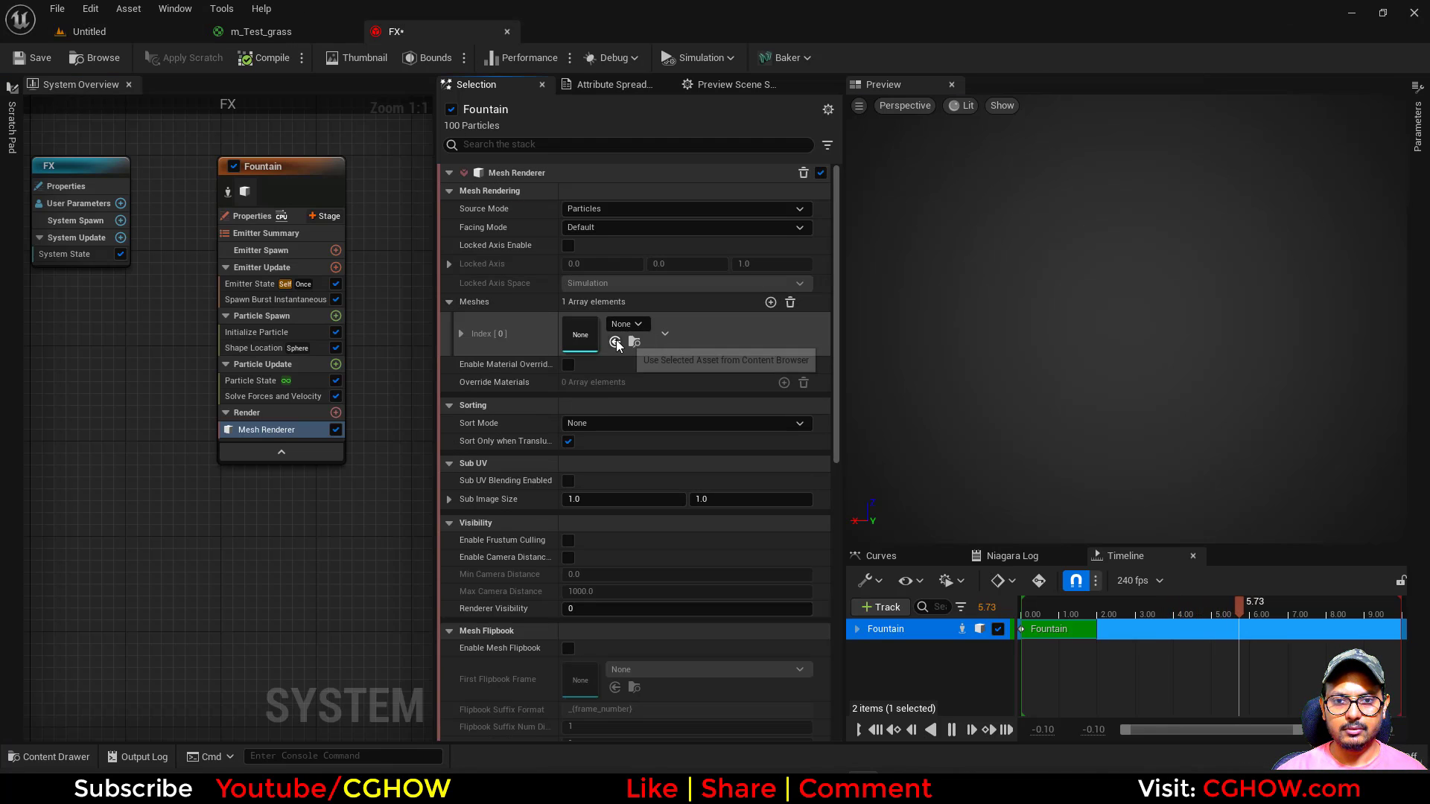
{"action": "left_click", "coordinate": [614, 342]}
Step: Enable material overrides on the Mesh Renderer and add an override entry using the m_Test_grass material
{"action": "left_click", "coordinate": [310, 31]}
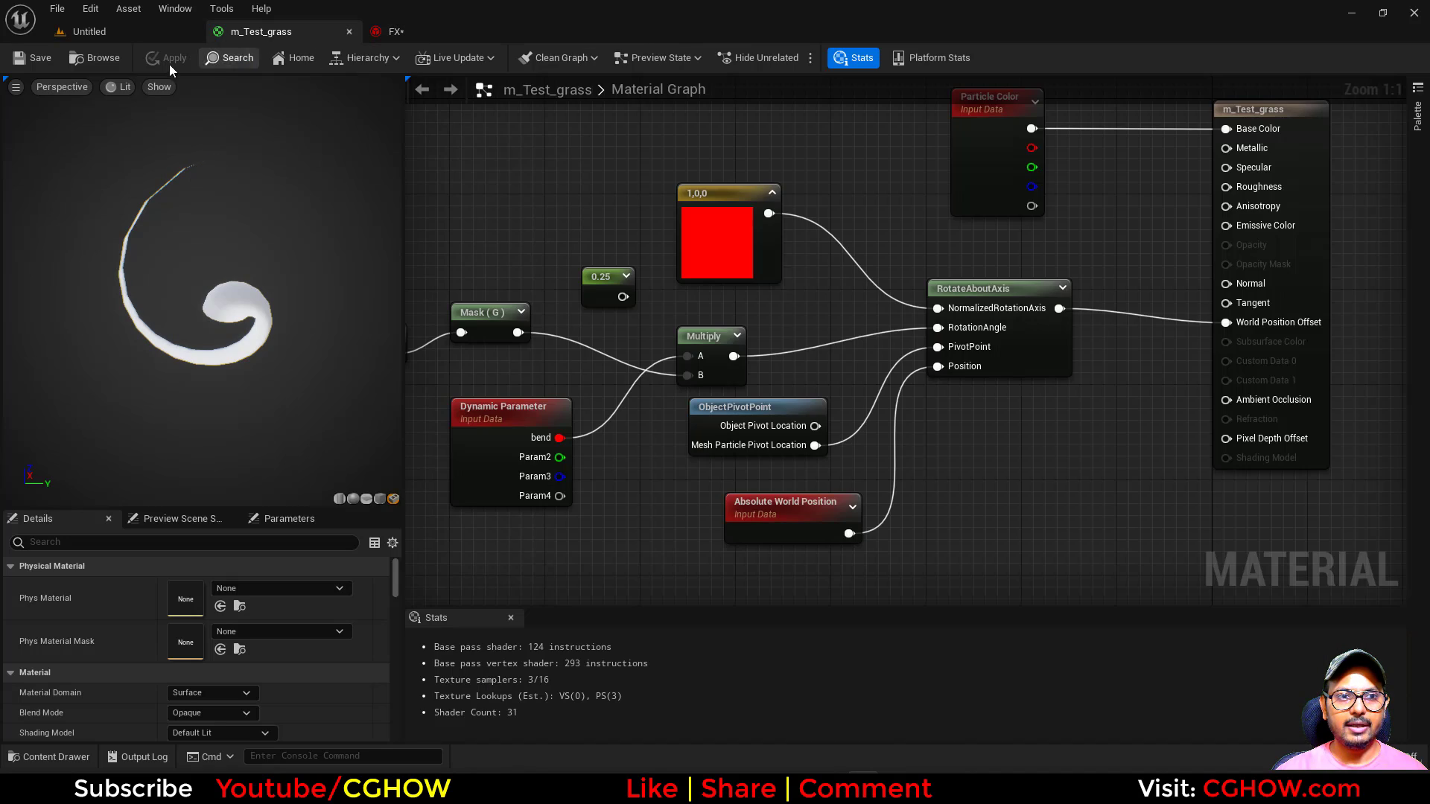
{"action": "left_click", "coordinate": [93, 31]}
{"action": "left_click", "coordinate": [435, 35]}
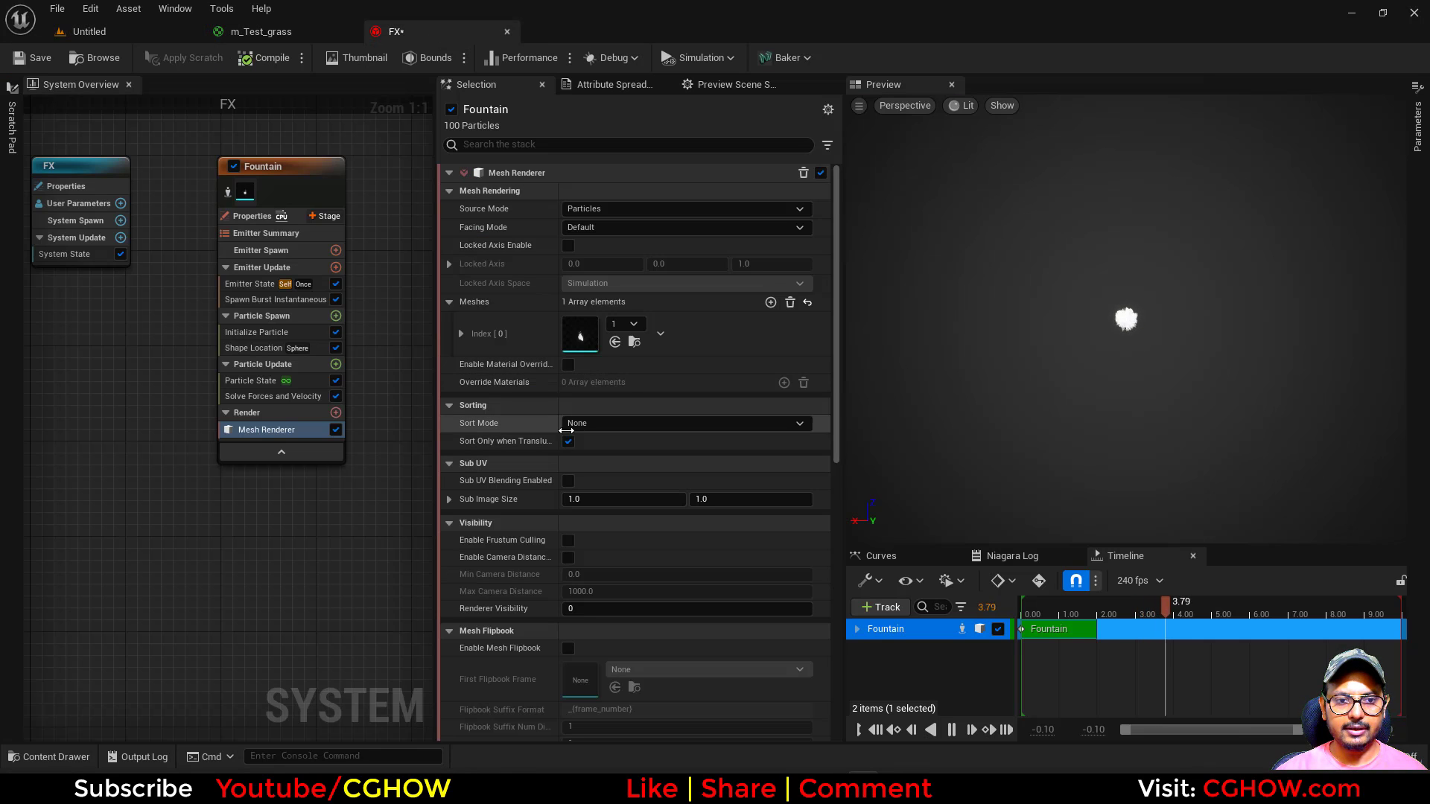
{"action": "left_click", "coordinate": [771, 382]}
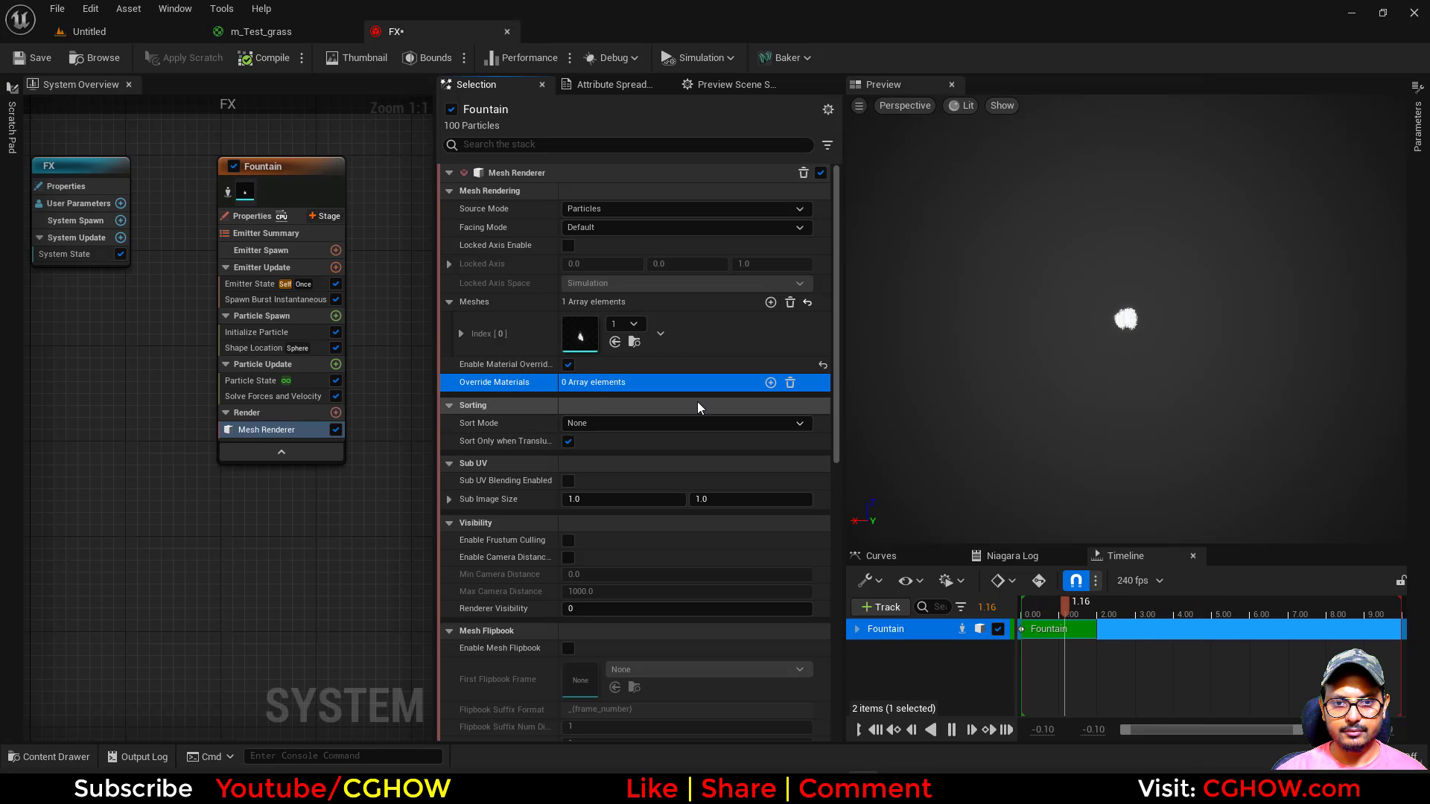
{"action": "left_click", "coordinate": [449, 383]}
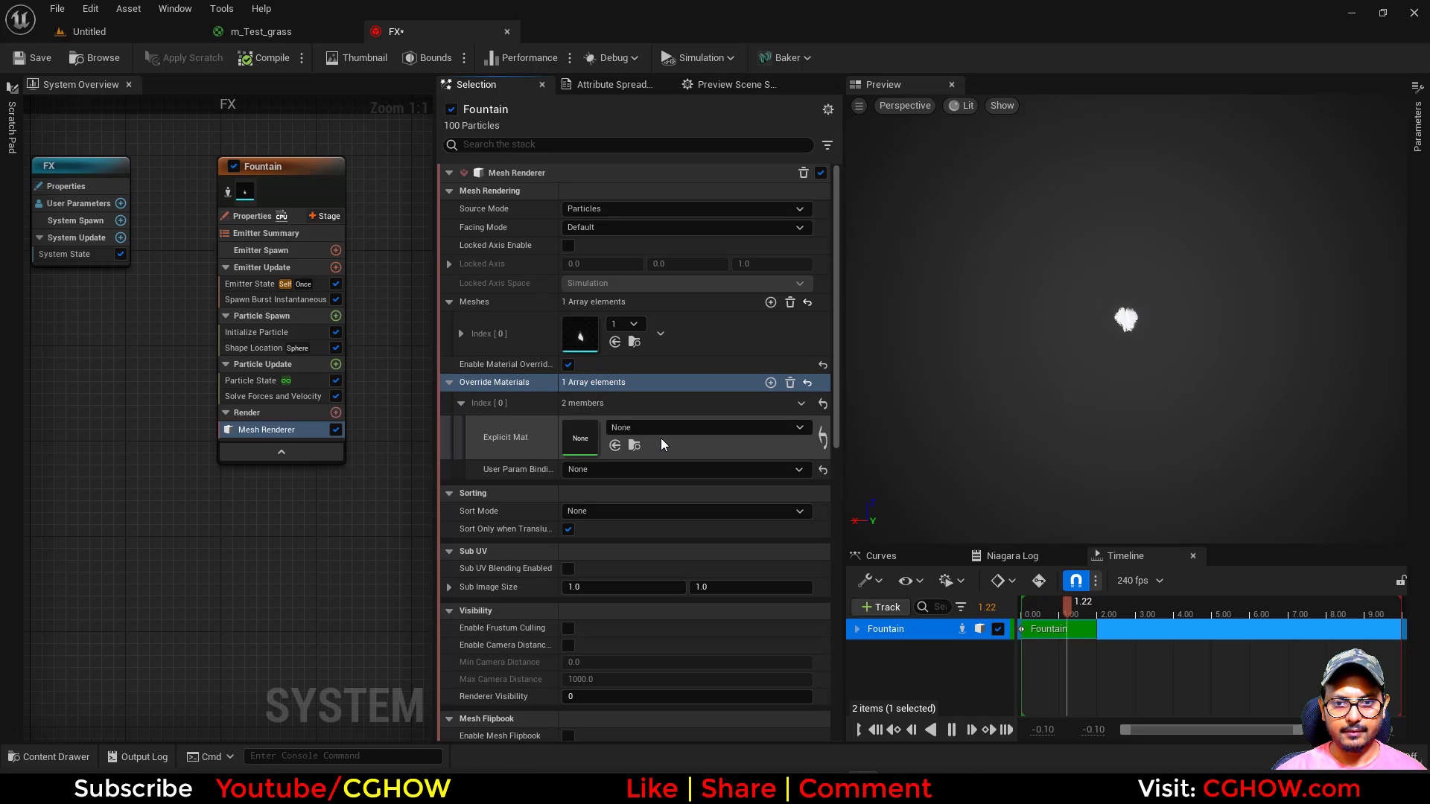
{"action": "left_click", "coordinate": [615, 446]}
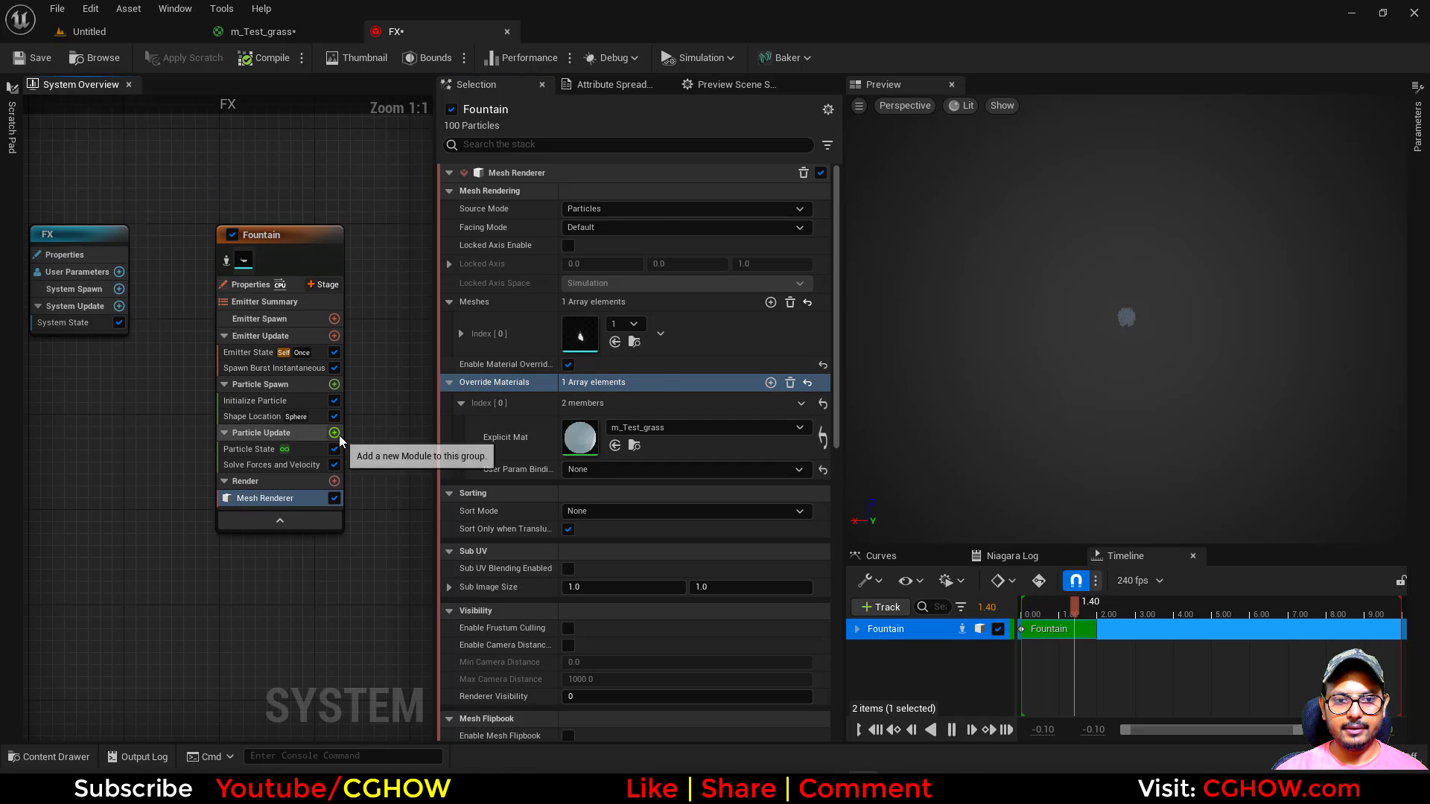
Step: Add a Dynamic Material Parameters module to the emitter's Particle Update group
{"action": "left_click", "coordinate": [335, 433]}
{"action": "type", "text": "dyn"}
{"action": "left_click", "coordinate": [414, 167]}
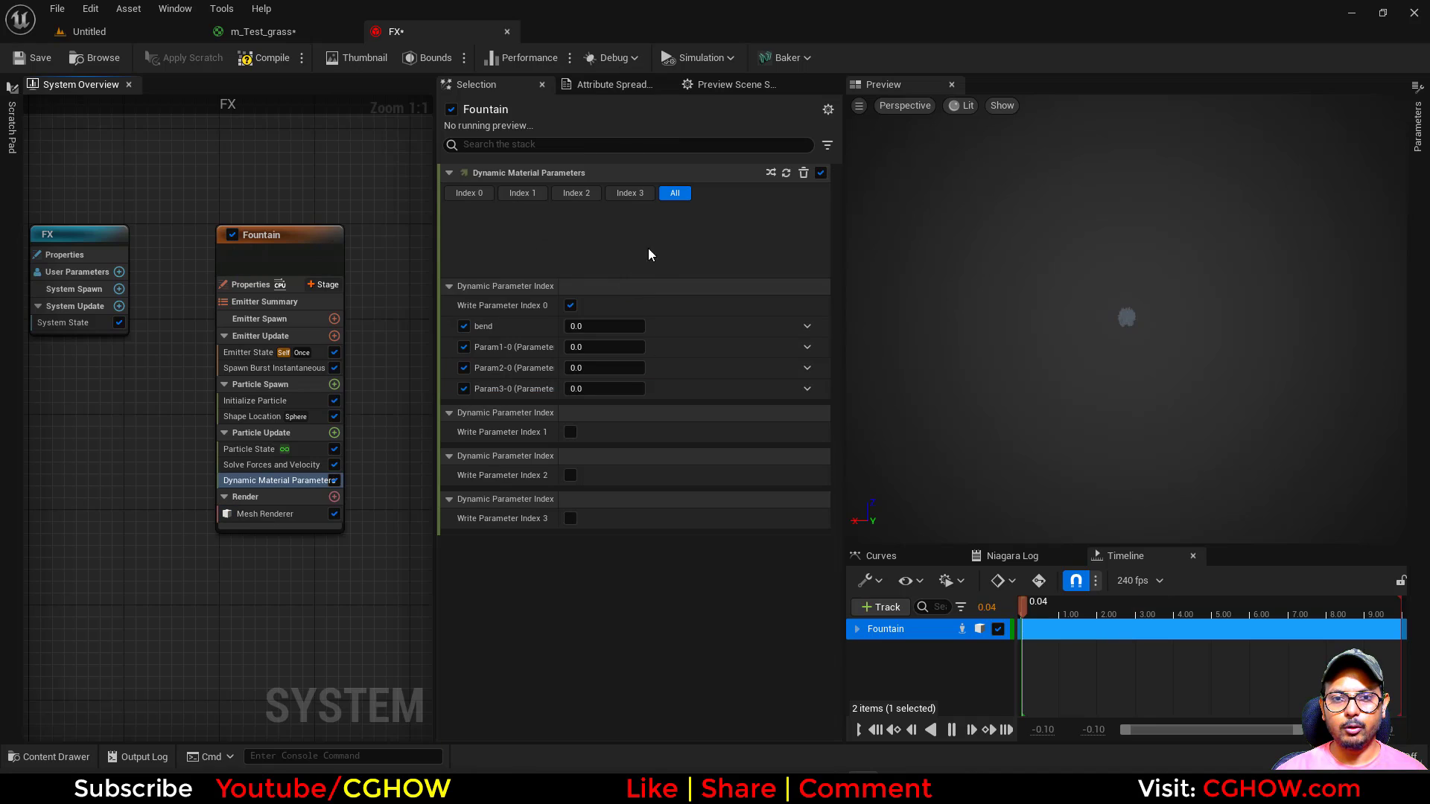
Step: Change the Shape Location primitive to Cylinder and set its Cylinder Height to 0
{"action": "left_click", "coordinate": [252, 417]}
{"action": "left_click", "coordinate": [611, 231]}
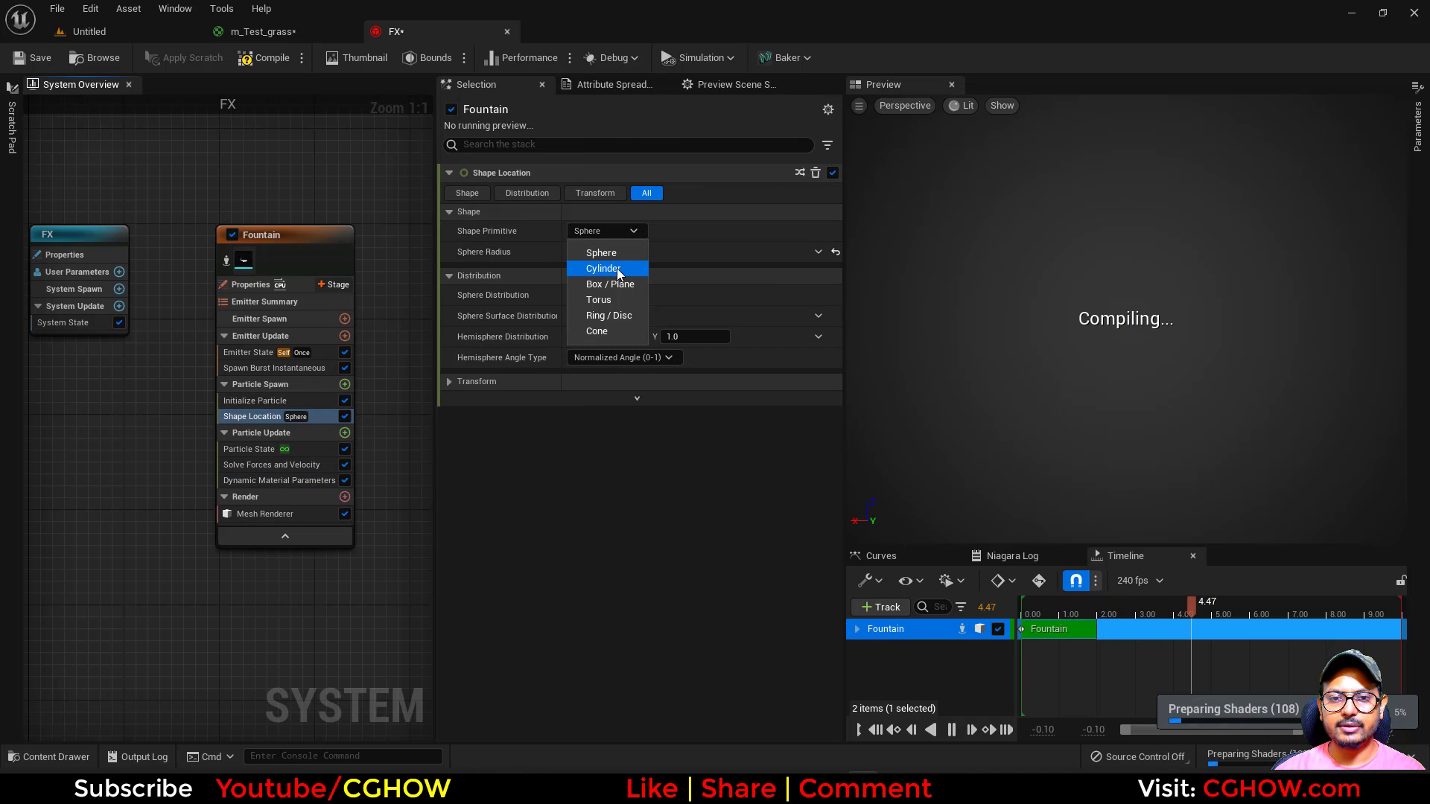
{"action": "left_click", "coordinate": [617, 270]}
{"action": "left_click", "coordinate": [601, 253]}
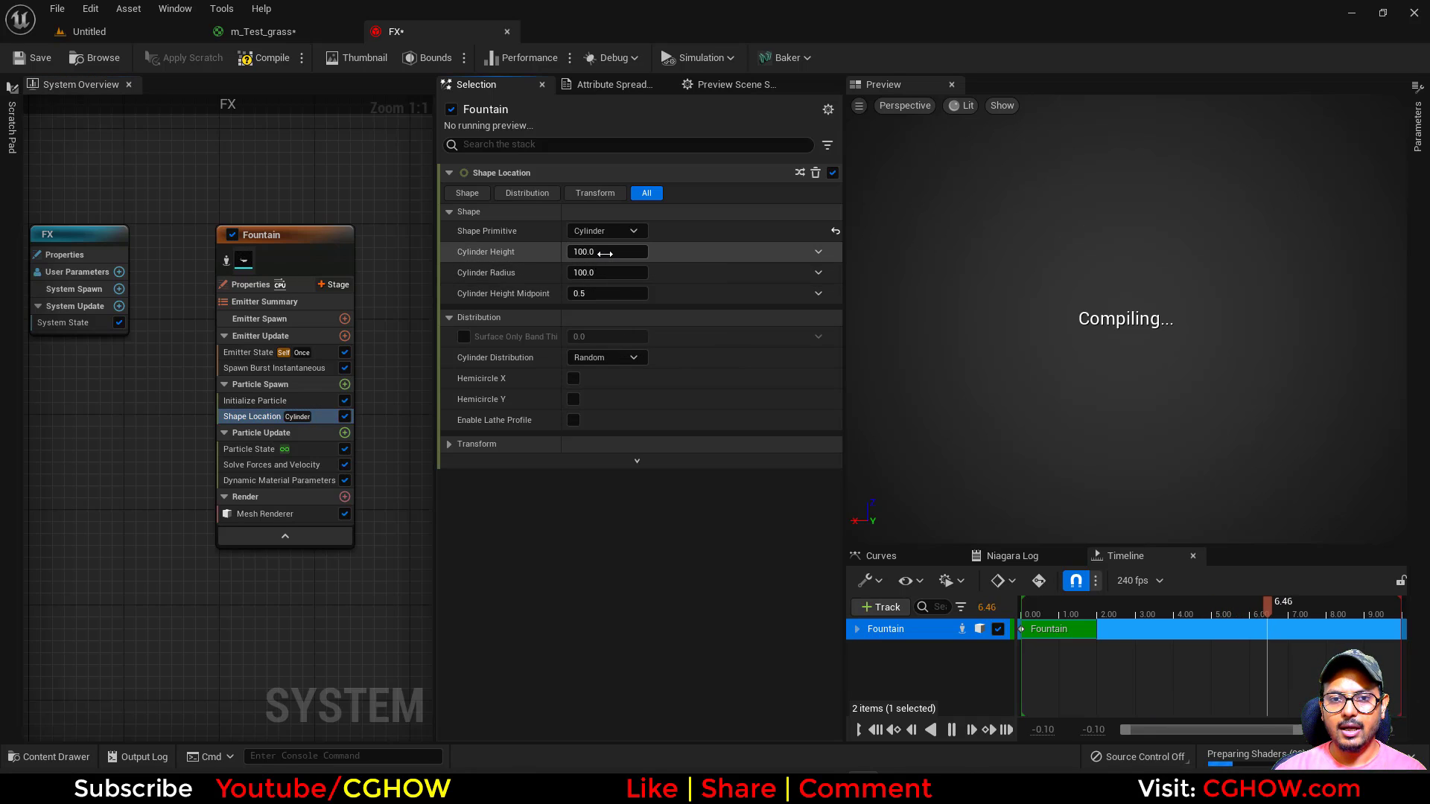
{"action": "type", "text": "0"}
{"action": "key", "text": "Return"}
{"action": "left_click_drag", "start_coordinate": [1082, 609], "coordinate": [1061, 606]}
{"action": "left_click_drag", "start_coordinate": [1081, 419], "coordinate": [1082, 477]}
{"action": "scroll", "coordinate": [1082, 415], "scroll_direction": "up", "scroll_amount": 5}
{"action": "scroll", "coordinate": [1082, 416], "scroll_direction": "down", "scroll_amount": 2}
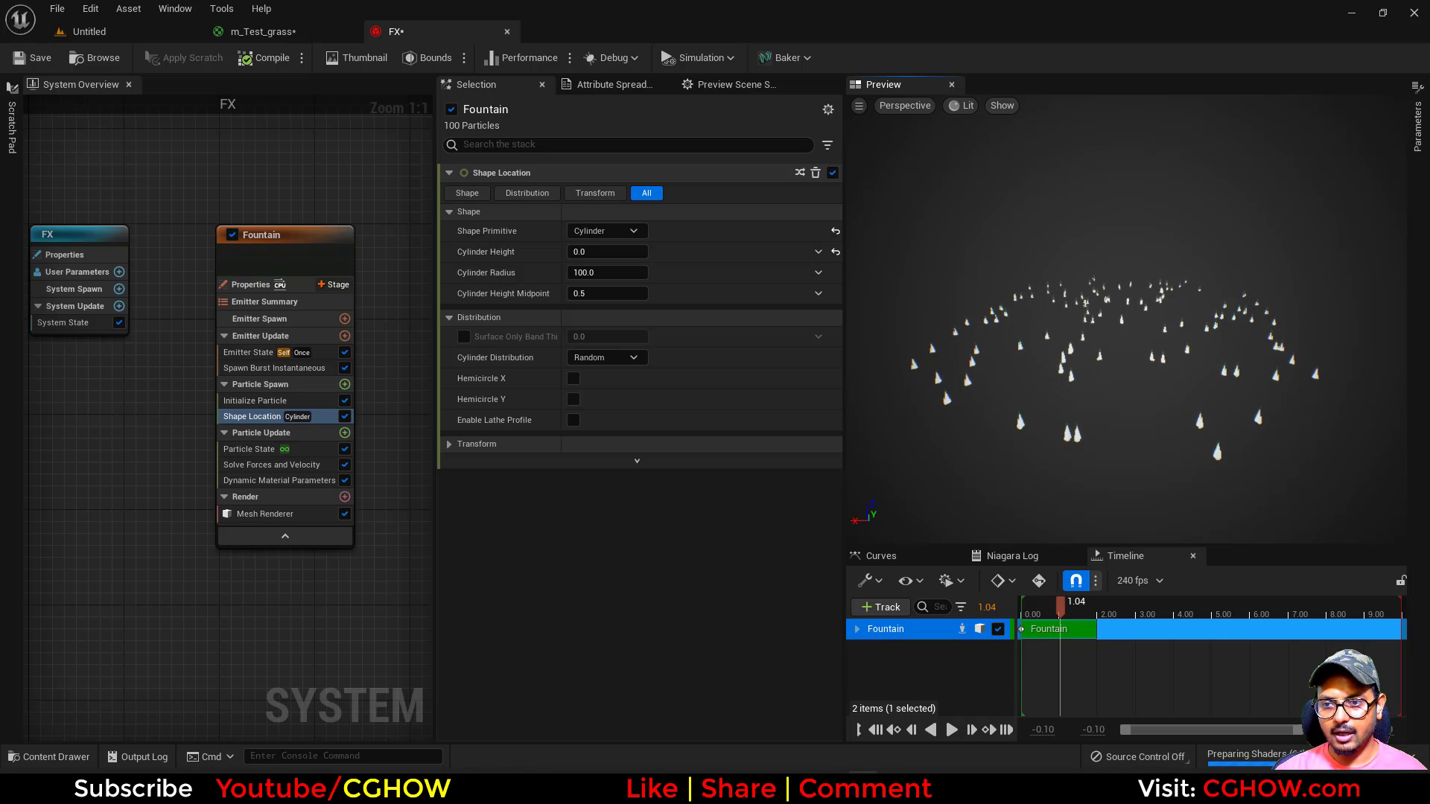
Step: Set Initialize Particle's Mesh Scale Mode to Non-Uniform with a scale of X 3, Y 3, Z 6
{"action": "left_click", "coordinate": [286, 402]}
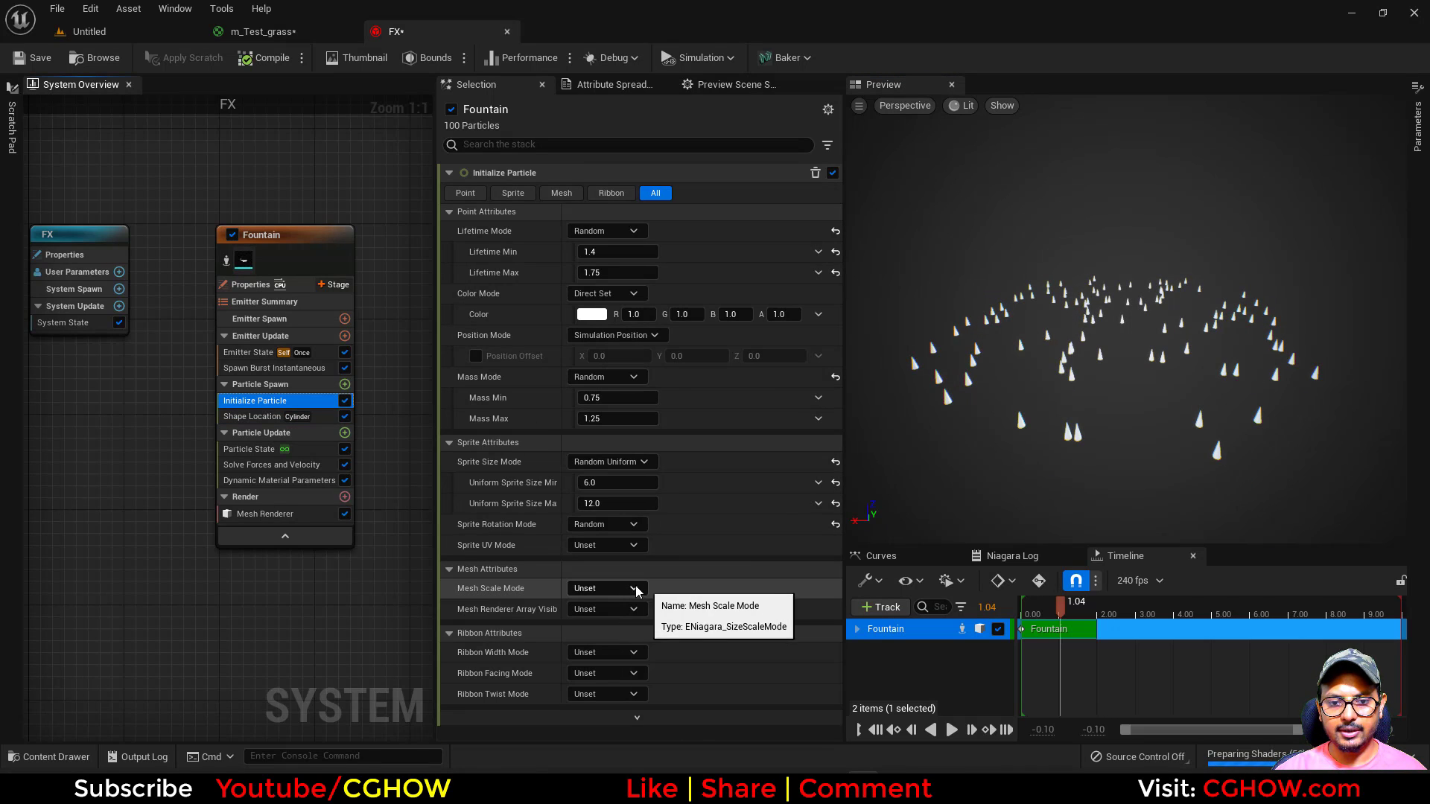
{"action": "left_click", "coordinate": [626, 588]}
{"action": "left_click", "coordinate": [603, 657]}
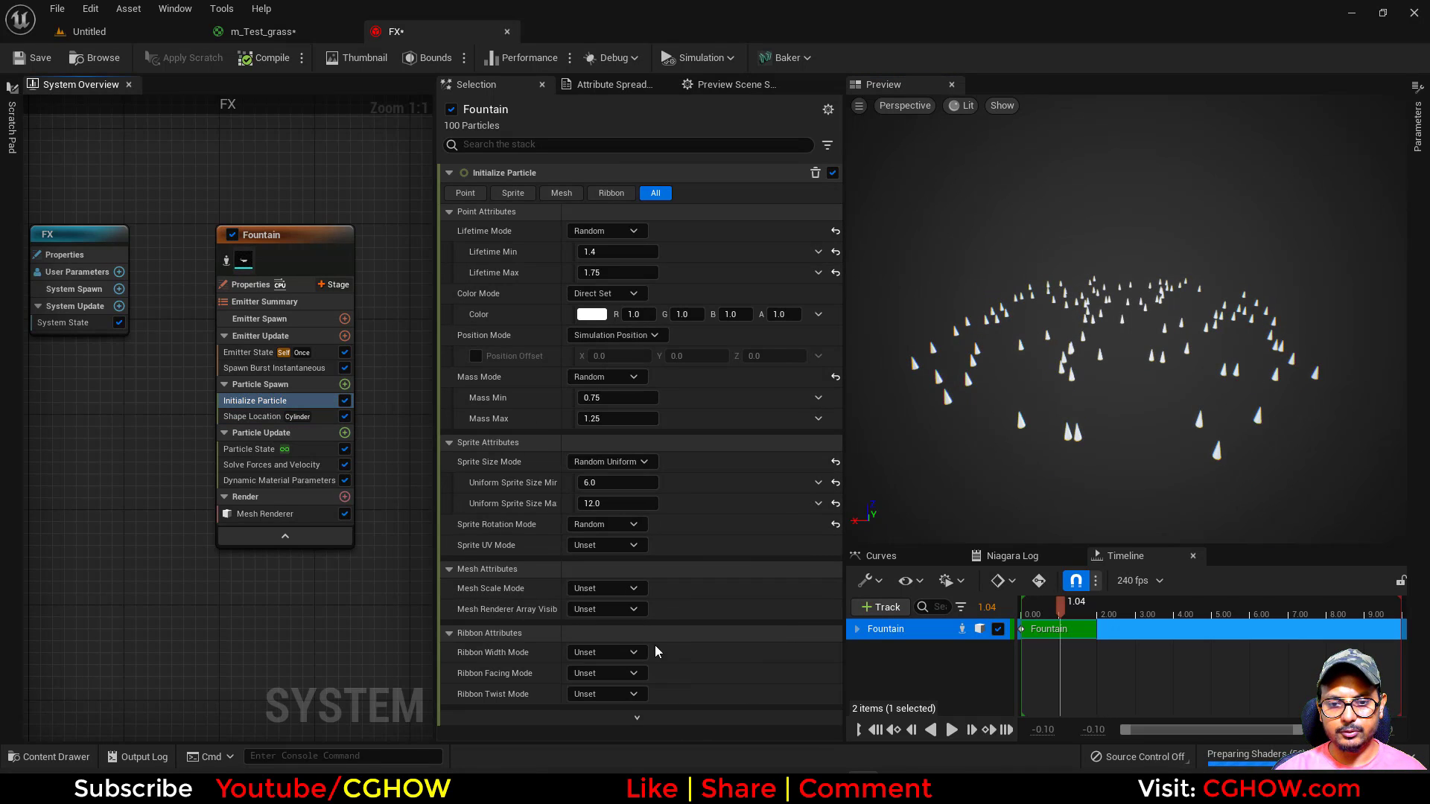
{"action": "left_click", "coordinate": [632, 620]}
{"action": "type", "text": "3"}
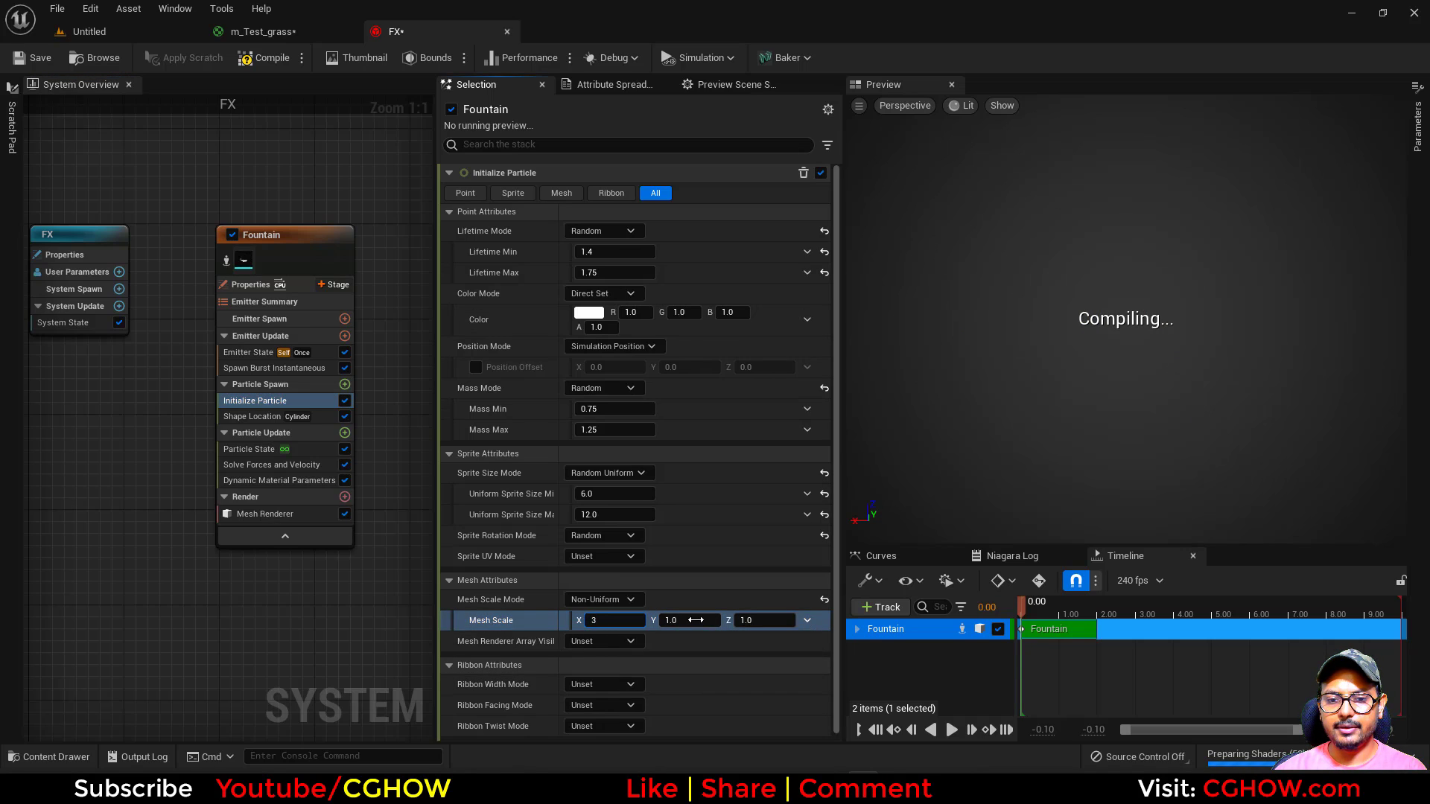
{"action": "key", "text": "Tab"}
{"action": "type", "text": "3"}
{"action": "key", "text": "Tab"}
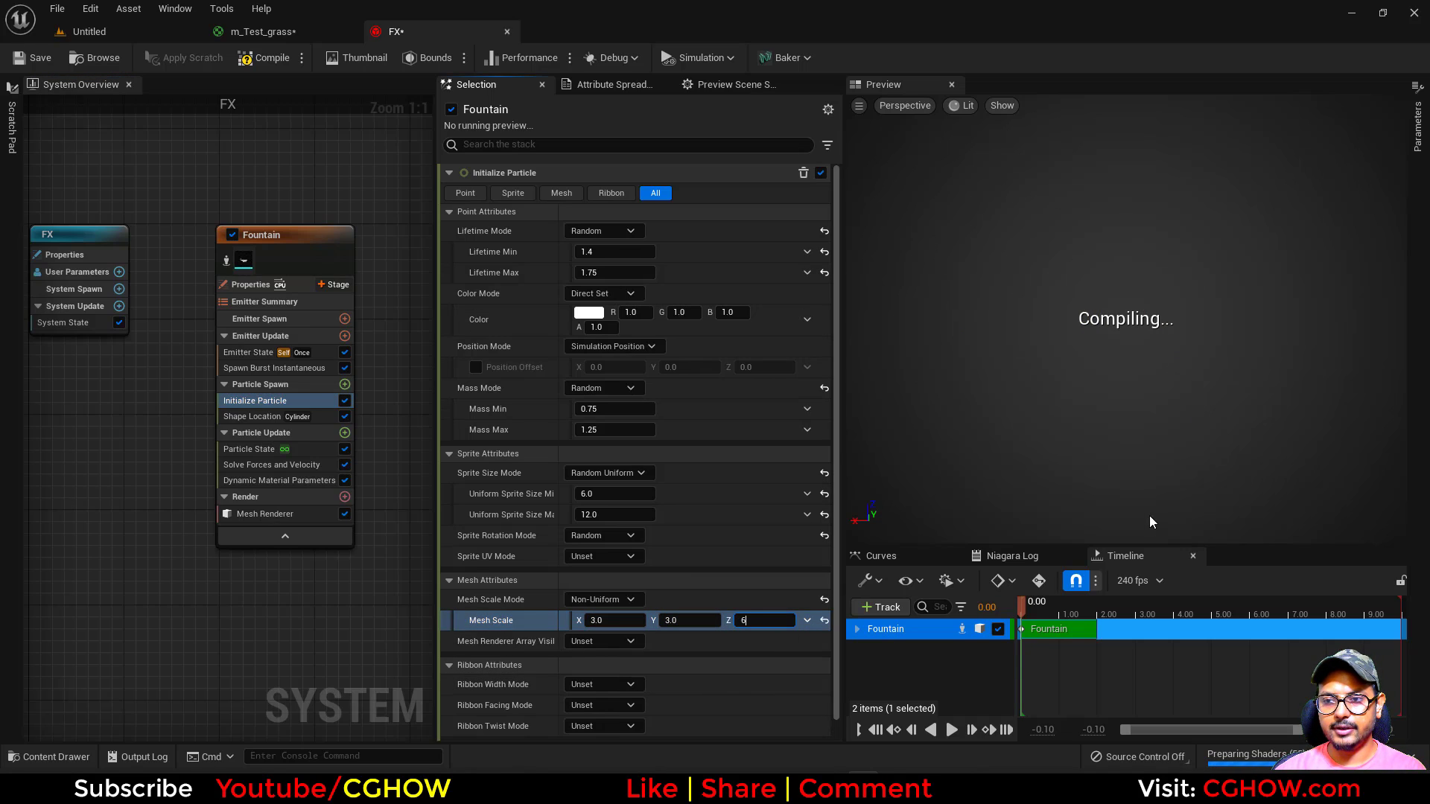
{"action": "type", "text": "6"}
{"action": "key", "text": "Return"}
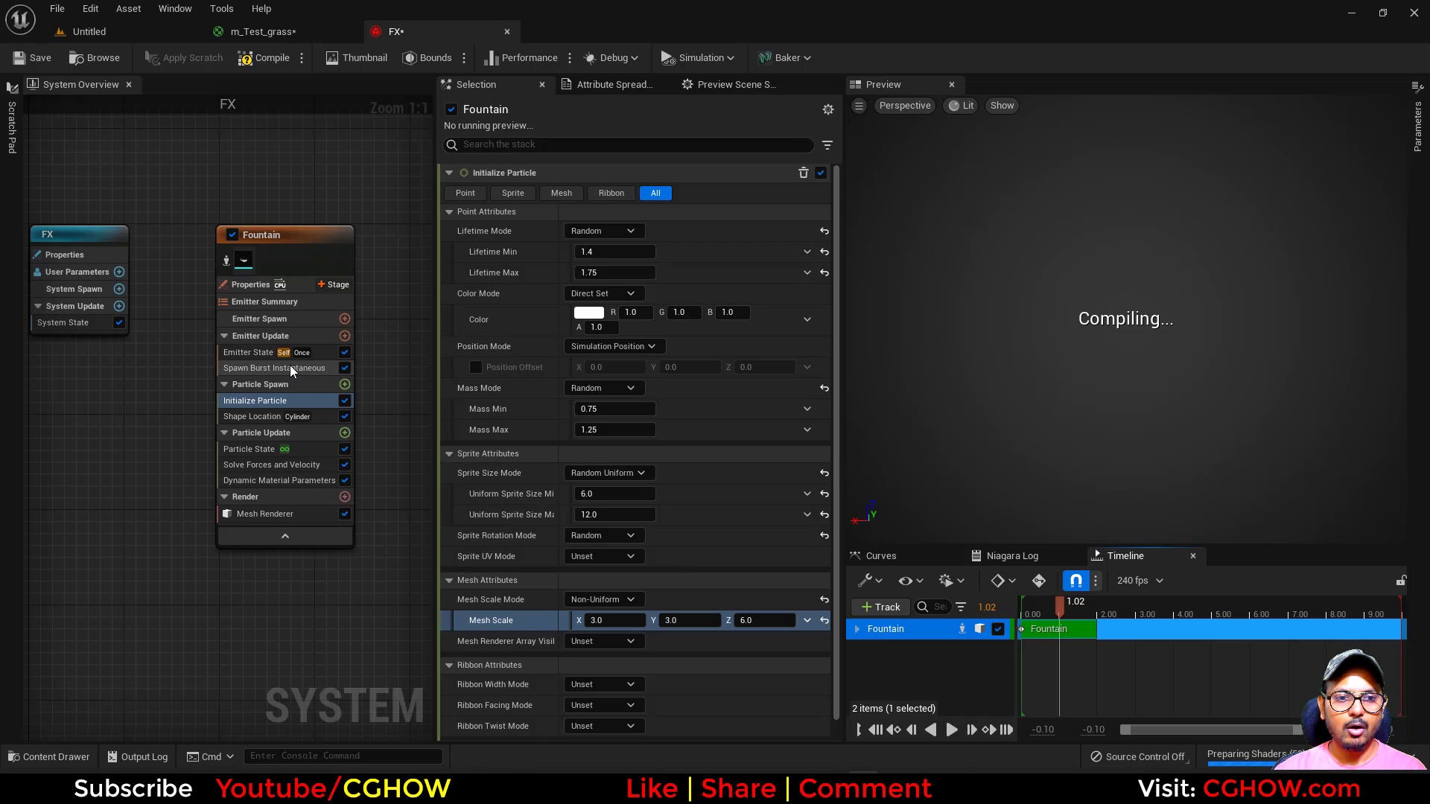
Step: Set the burst's Spawn Count to 200 and the initial particle color to dark green (hex sRGB 089D00FF)
{"action": "left_click", "coordinate": [290, 368]}
{"action": "left_click", "coordinate": [608, 193]}
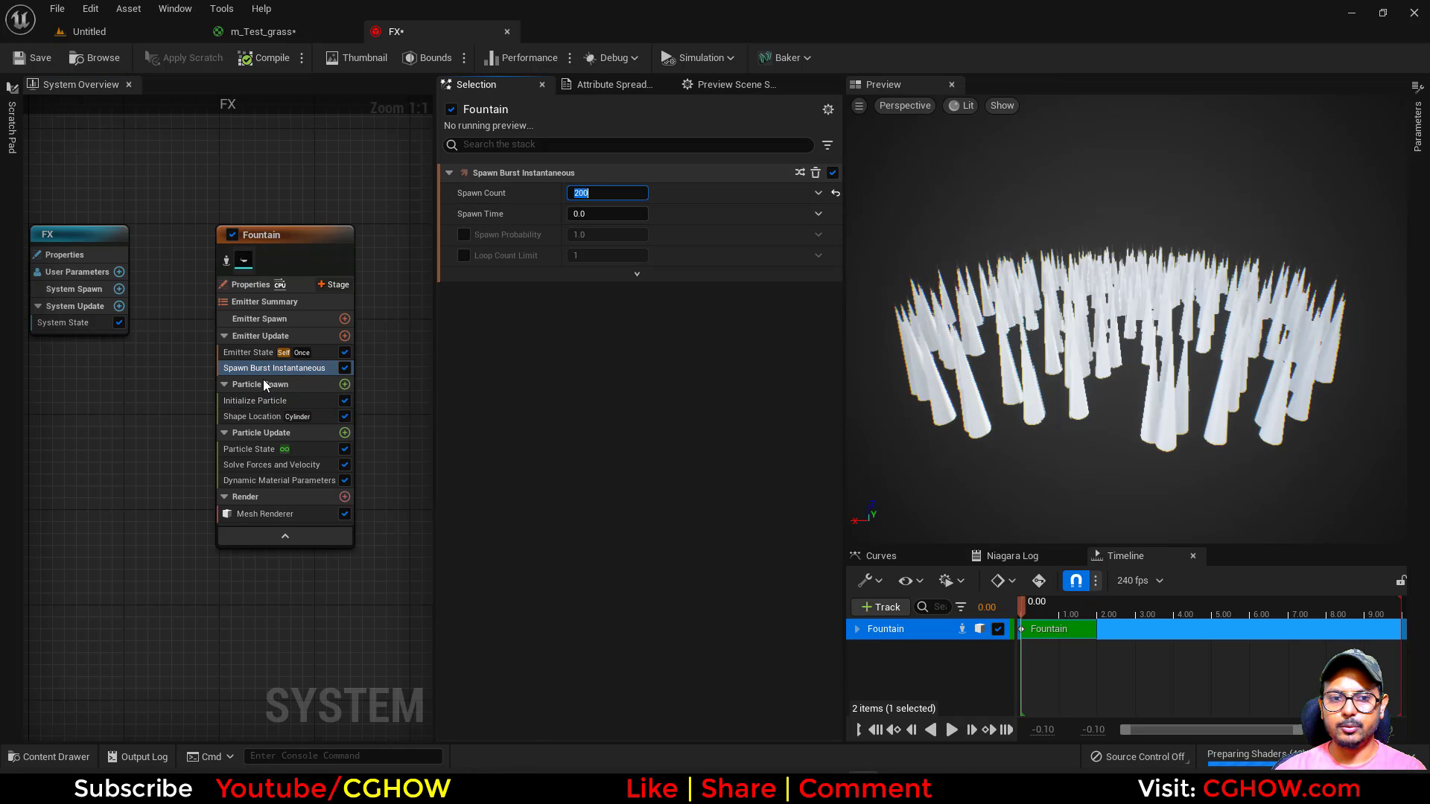
{"action": "left_click", "coordinate": [255, 401]}
{"action": "left_click", "coordinate": [589, 313]}
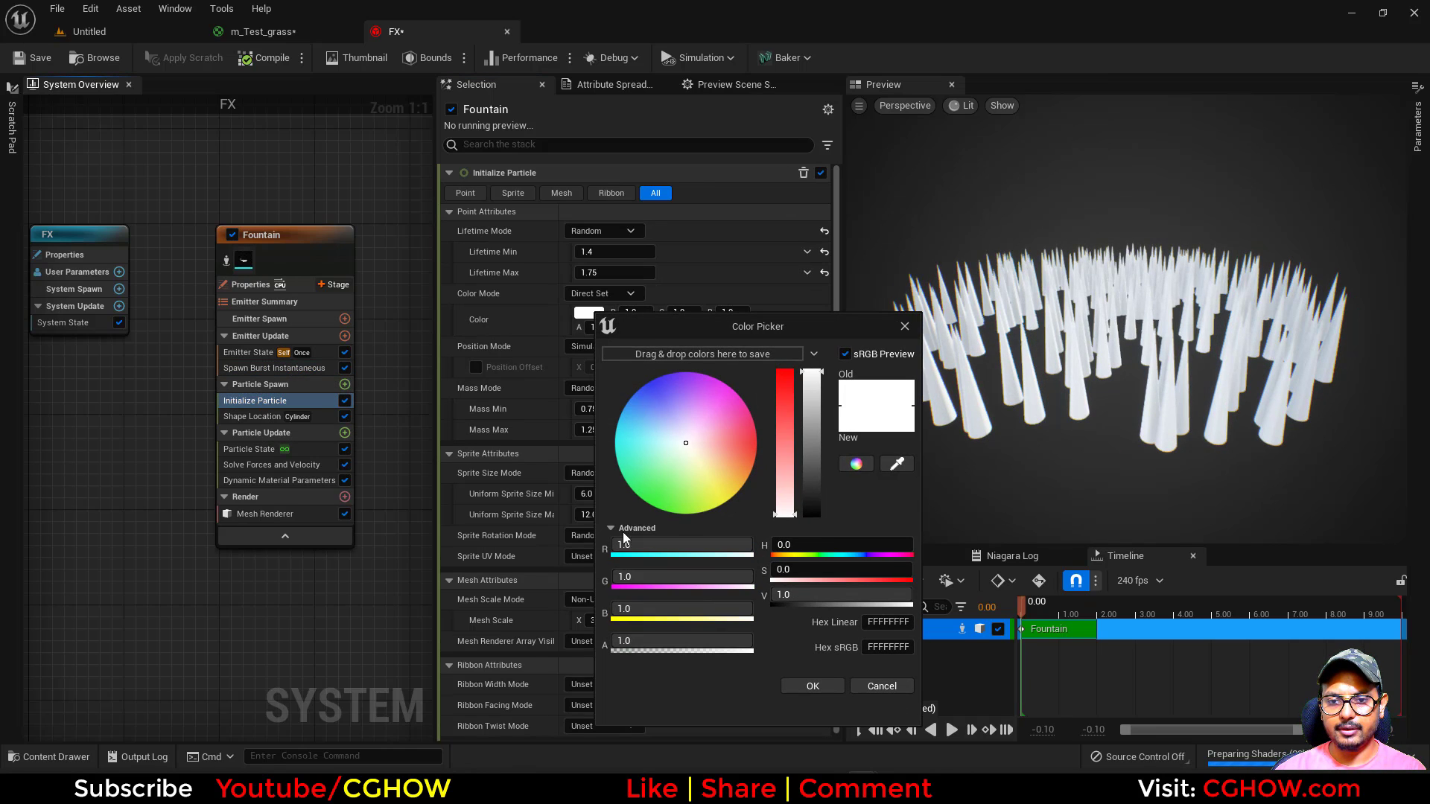
{"action": "left_click", "coordinate": [651, 505]}
{"action": "left_click", "coordinate": [812, 465]}
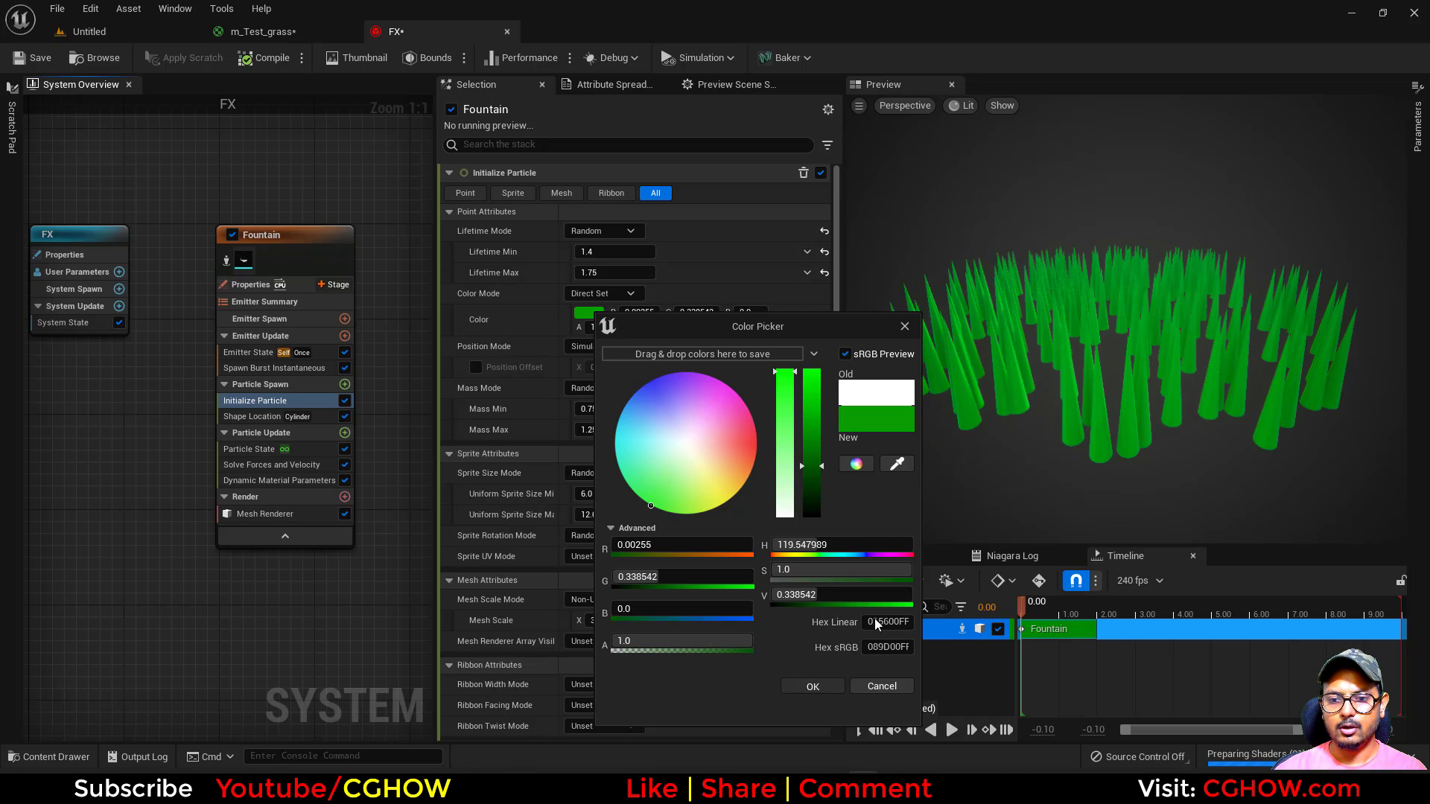
{"action": "left_click", "coordinate": [813, 686]}
Step: Set the bend value in Dynamic Material Parameters to about 0.227
{"action": "left_click", "coordinate": [279, 480]}
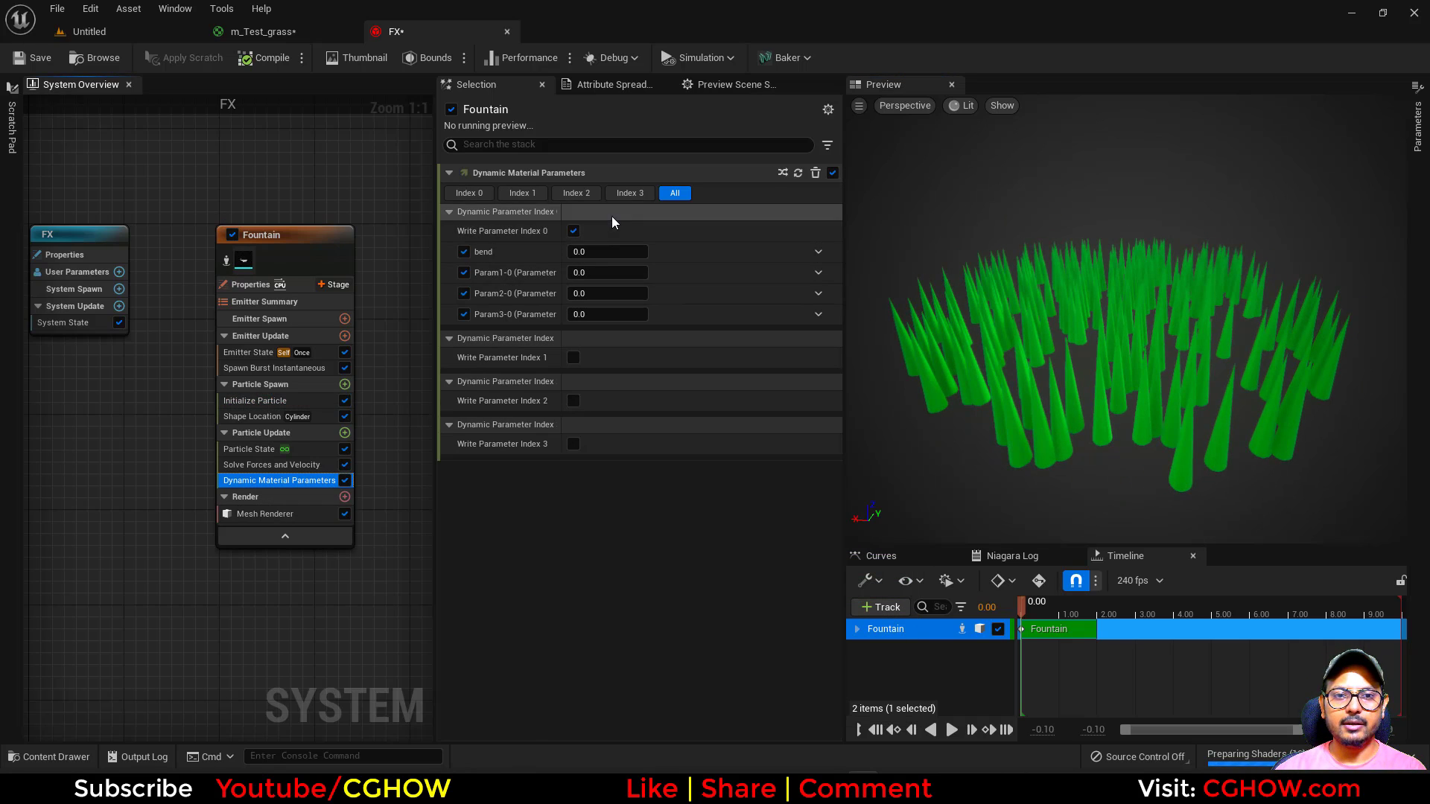
{"action": "mouse_move", "coordinate": [601, 253]}
{"action": "left_mouse_down"}
{"action": "mouse_move", "coordinate": [634, 253]}
{"action": "mouse_move", "coordinate": [615, 253]}
{"action": "left_mouse_up"}
Step: Examine the direction and shape of the bent grass blades from several angles in the preview
{"action": "left_click_drag", "start_coordinate": [1102, 312], "coordinate": [1246, 304]}
{"action": "left_click_drag", "start_coordinate": [1019, 290], "coordinate": [1166, 269]}
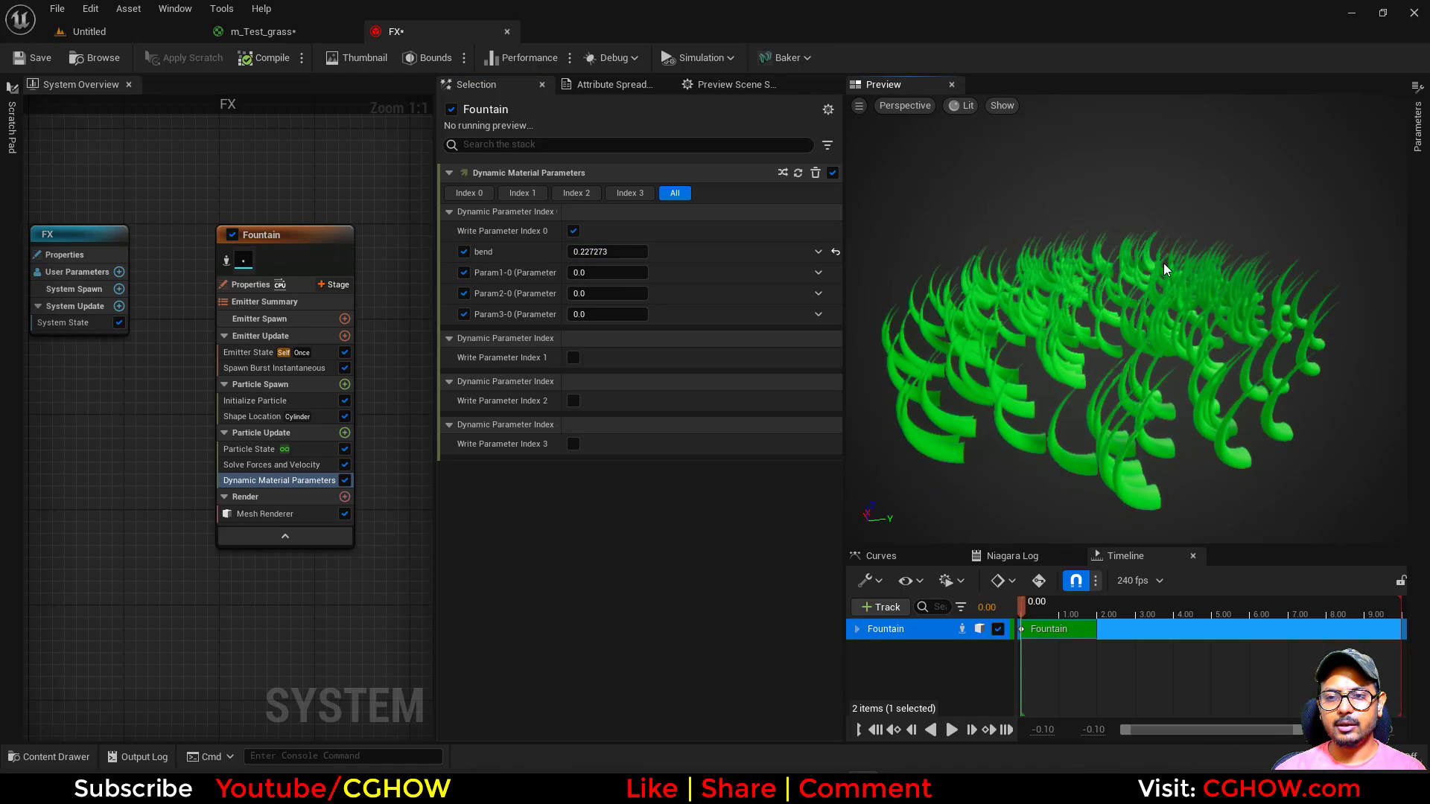
{"action": "left_click_drag", "start_coordinate": [1057, 379], "coordinate": [909, 382]}
{"action": "left_click_drag", "start_coordinate": [1105, 364], "coordinate": [1117, 461]}
{"action": "left_click_drag", "start_coordinate": [1338, 230], "coordinate": [1350, 218]}
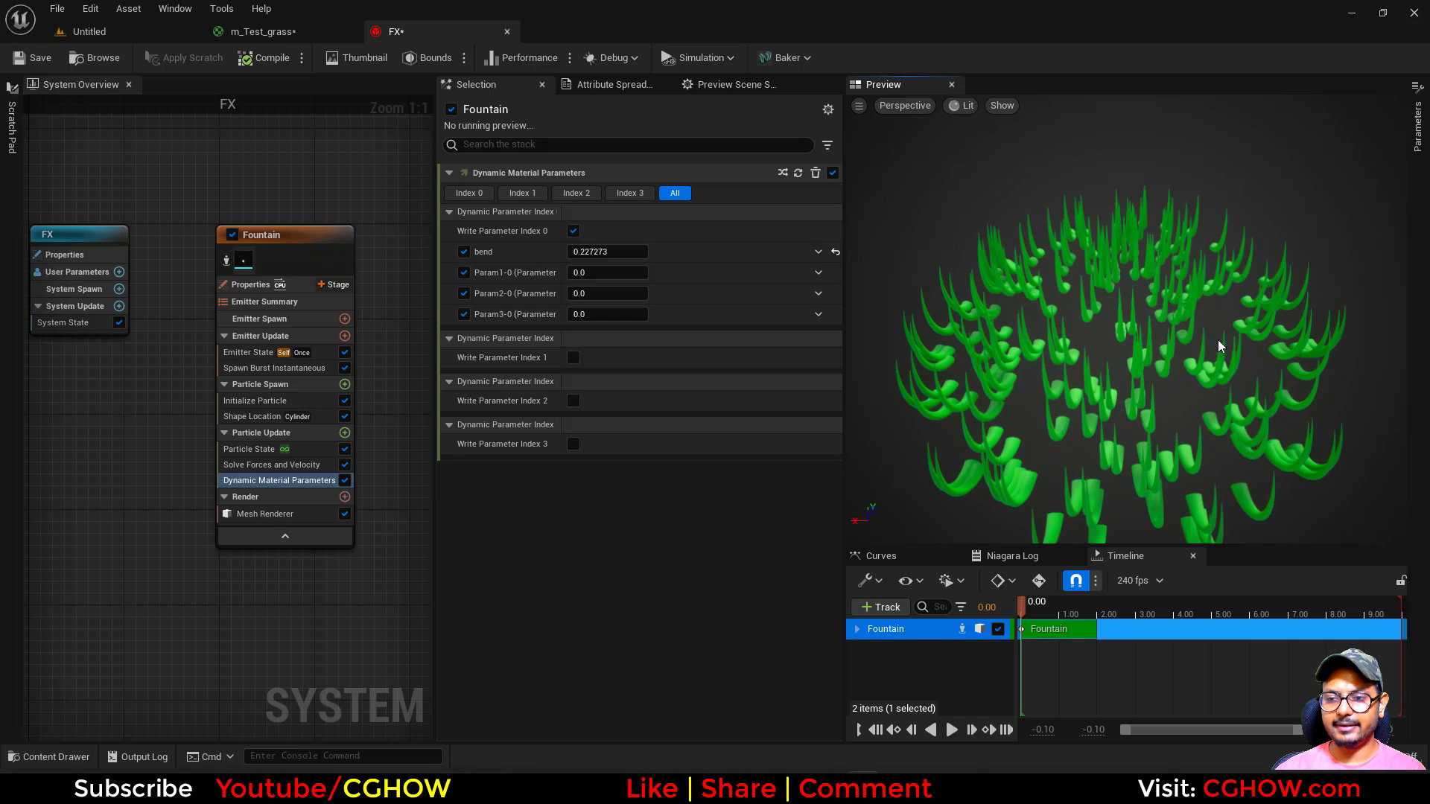
{"action": "left_click_drag", "start_coordinate": [1199, 332], "coordinate": [1152, 255]}
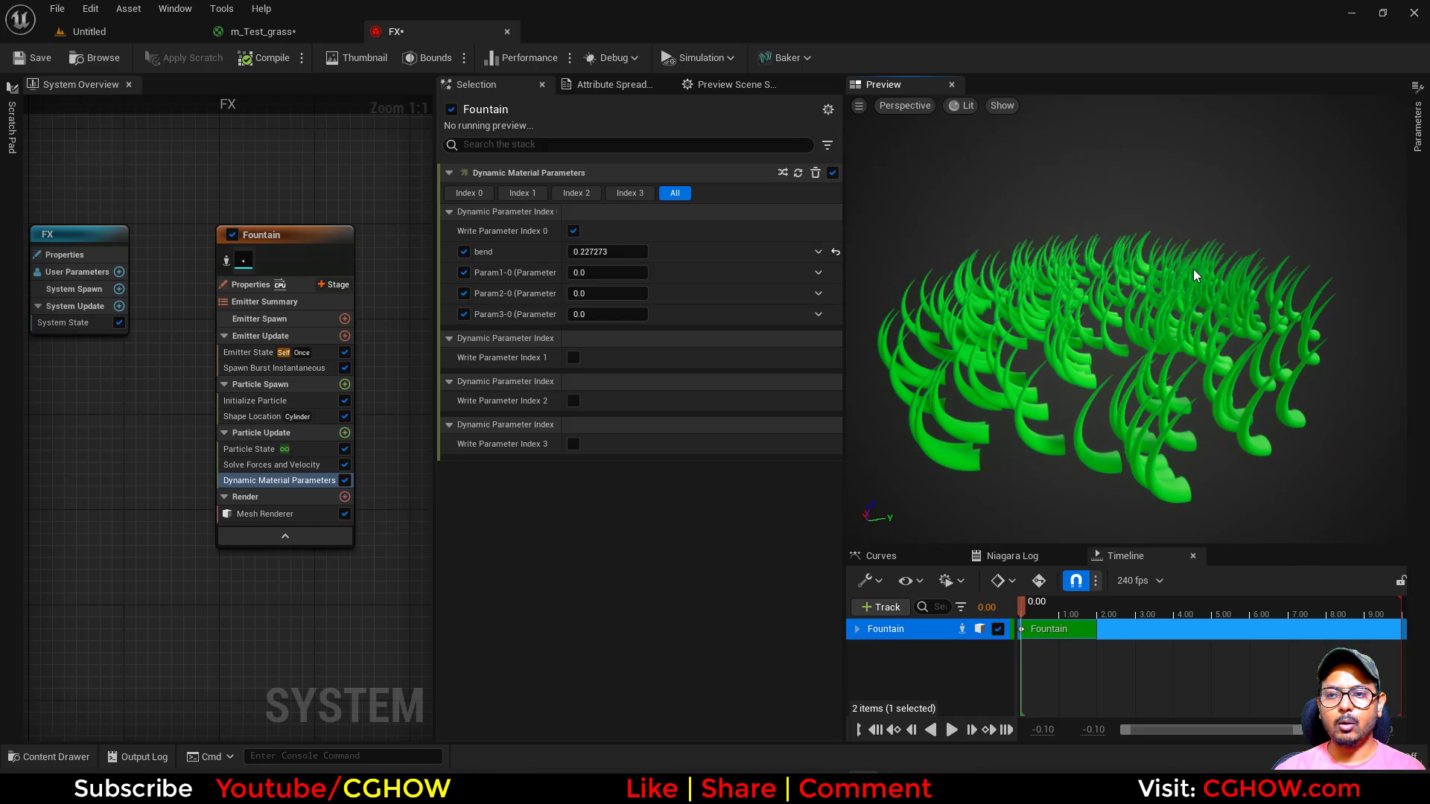
{"action": "left_click_drag", "start_coordinate": [1113, 399], "coordinate": [1405, 307]}
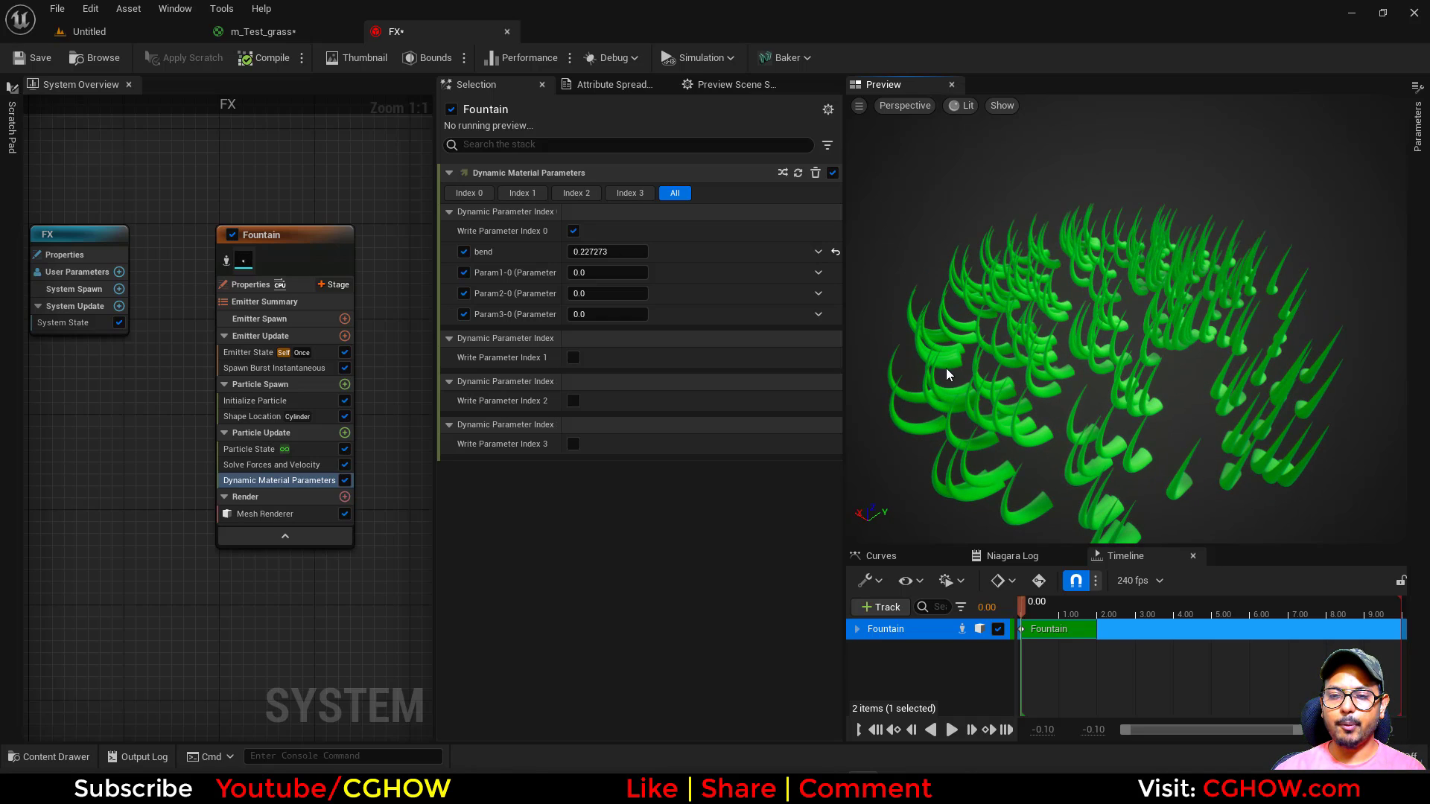
{"action": "left_click_drag", "start_coordinate": [1221, 320], "coordinate": [1186, 330]}
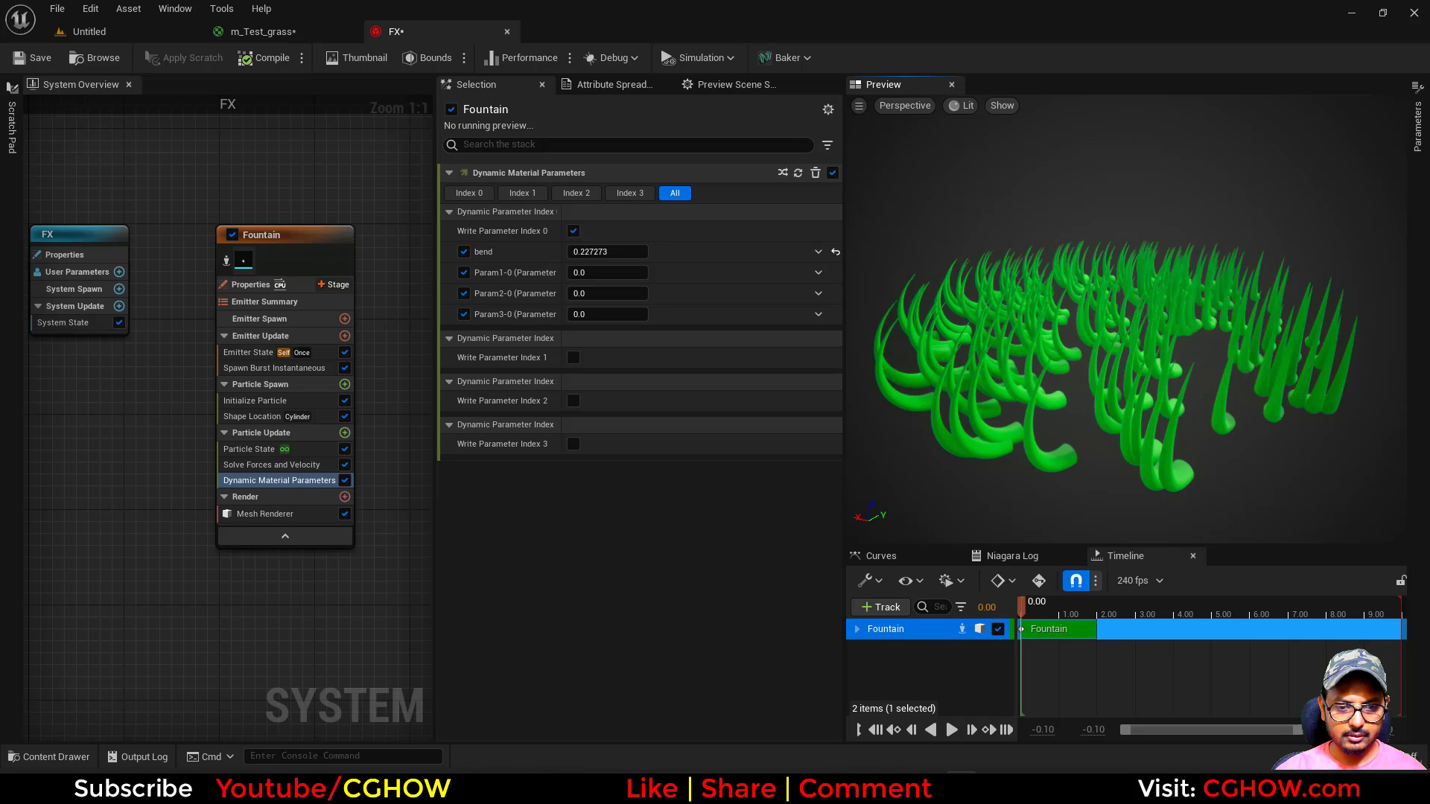
Step: Switch to Paint and sketch a row of straight green grass blades with a row of bent ones below it
{"action": "key", "text": "super"}
{"action": "type", "text": "pai"}
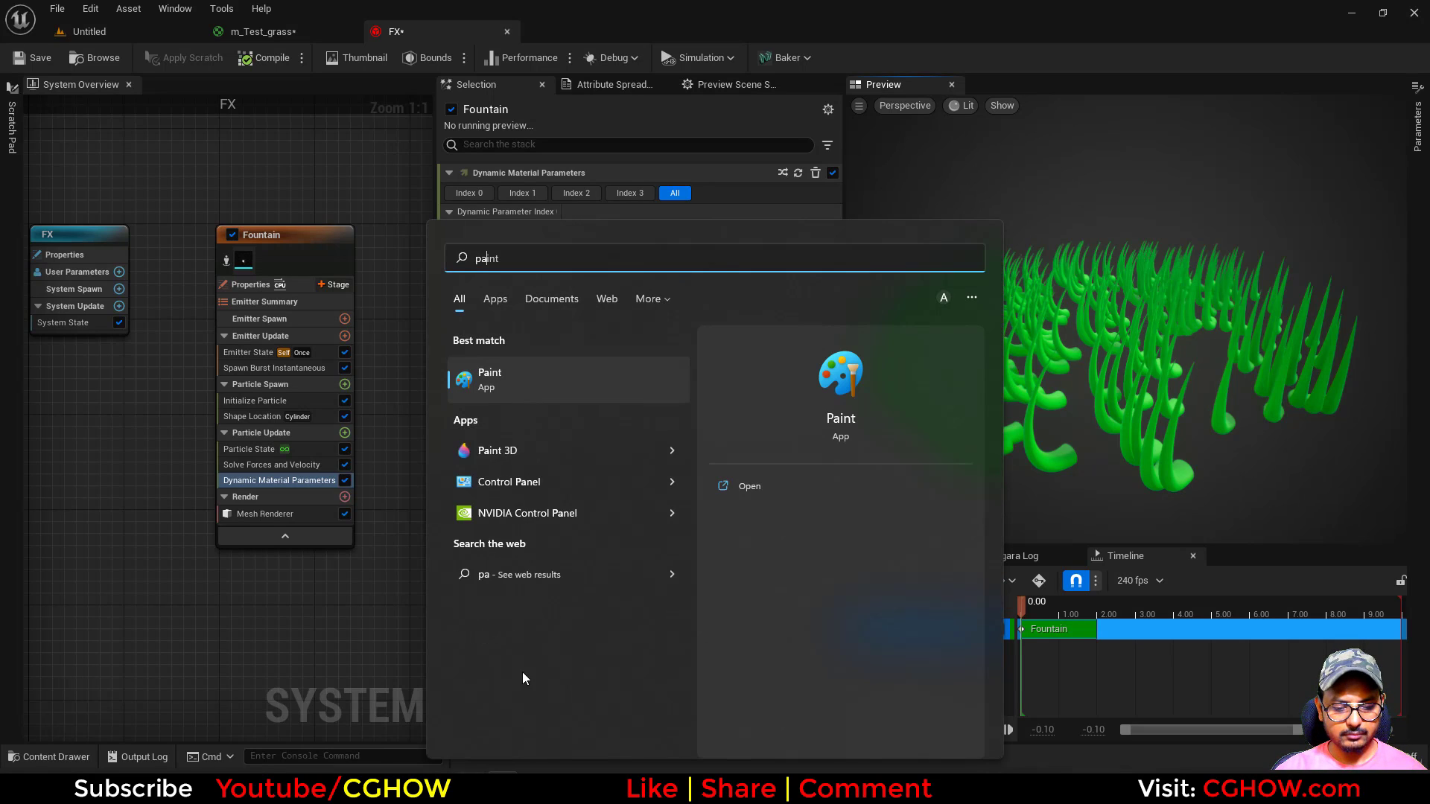
{"action": "left_click", "coordinate": [539, 383]}
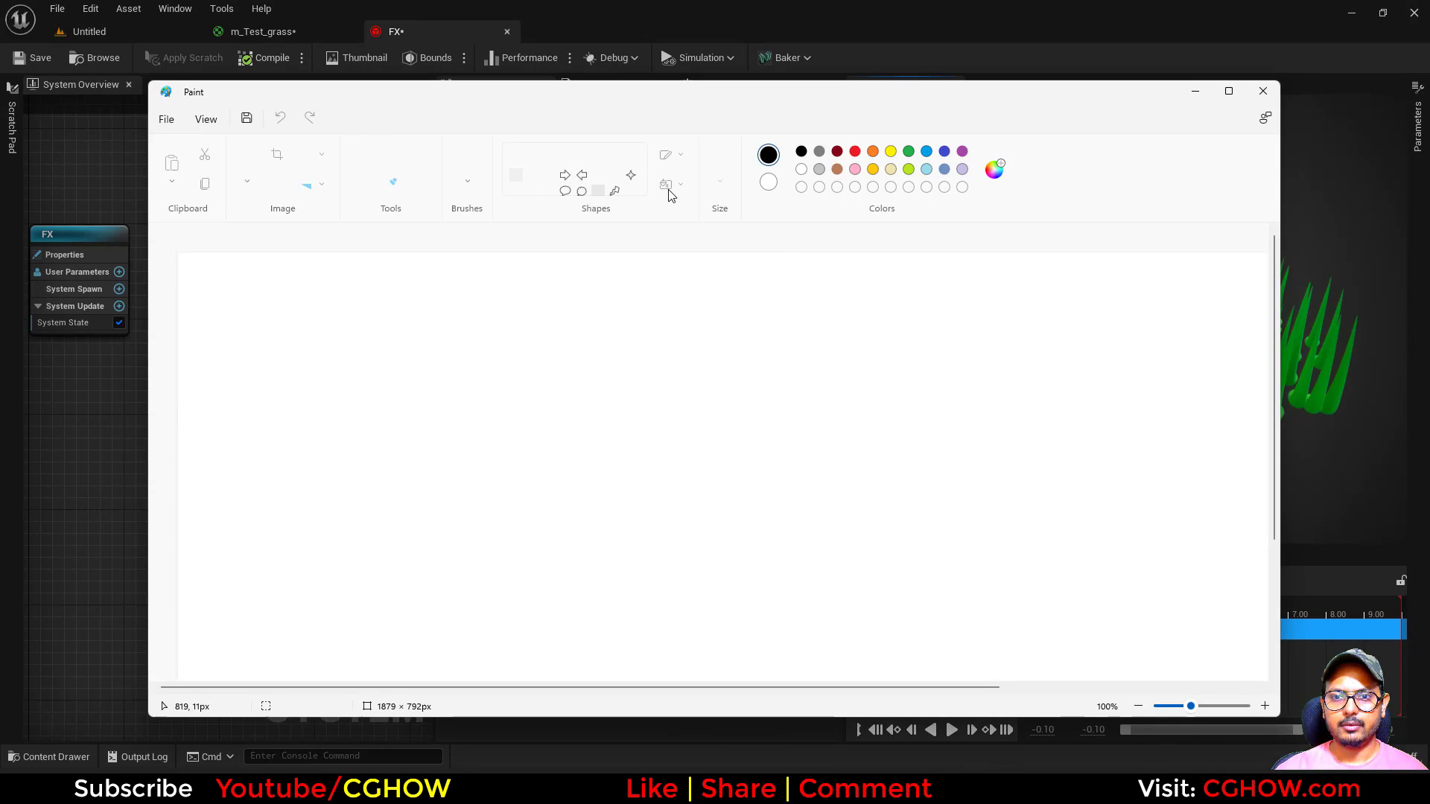
{"action": "left_click_drag", "start_coordinate": [531, 306], "coordinate": [526, 469]}
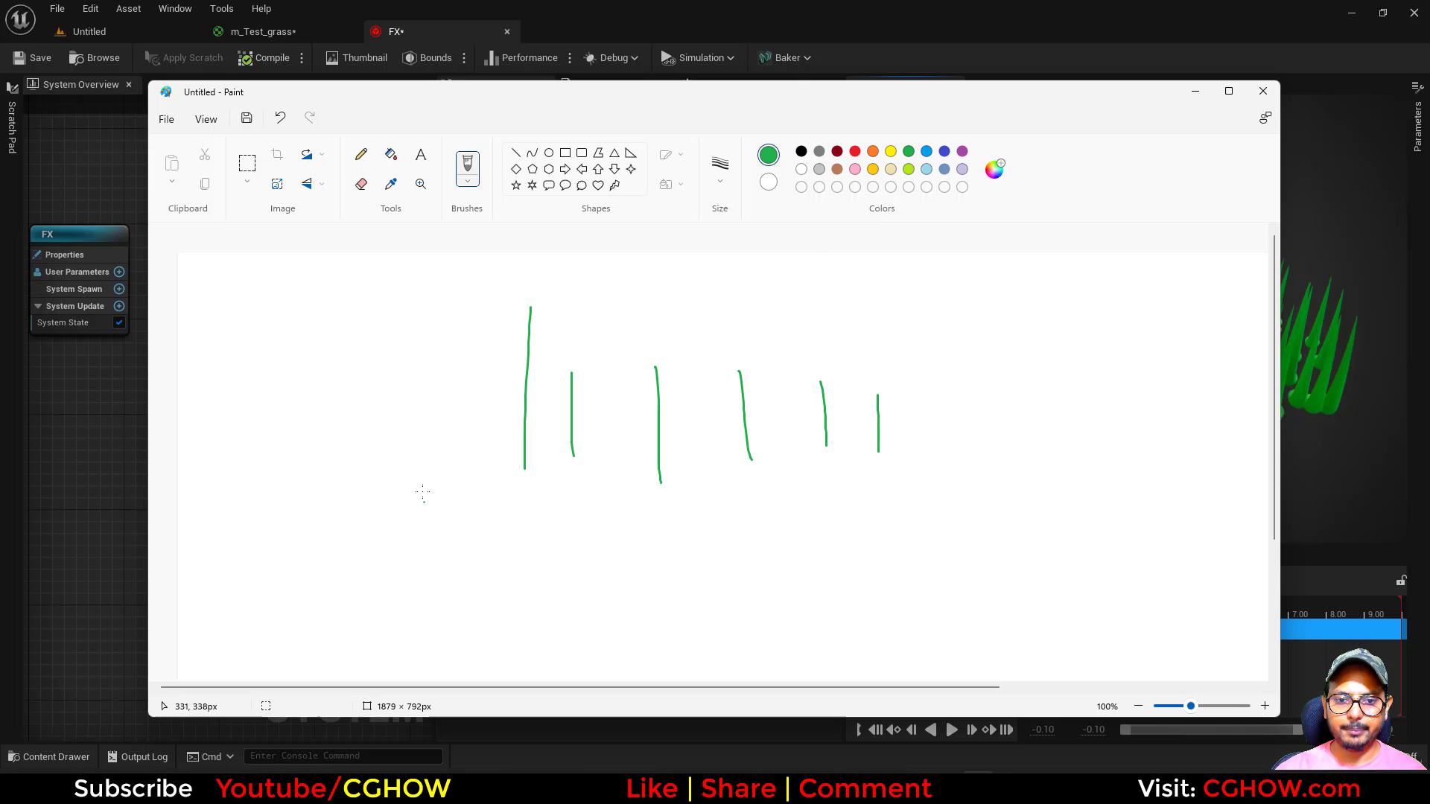
{"action": "left_click_drag", "start_coordinate": [424, 480], "coordinate": [517, 616]}
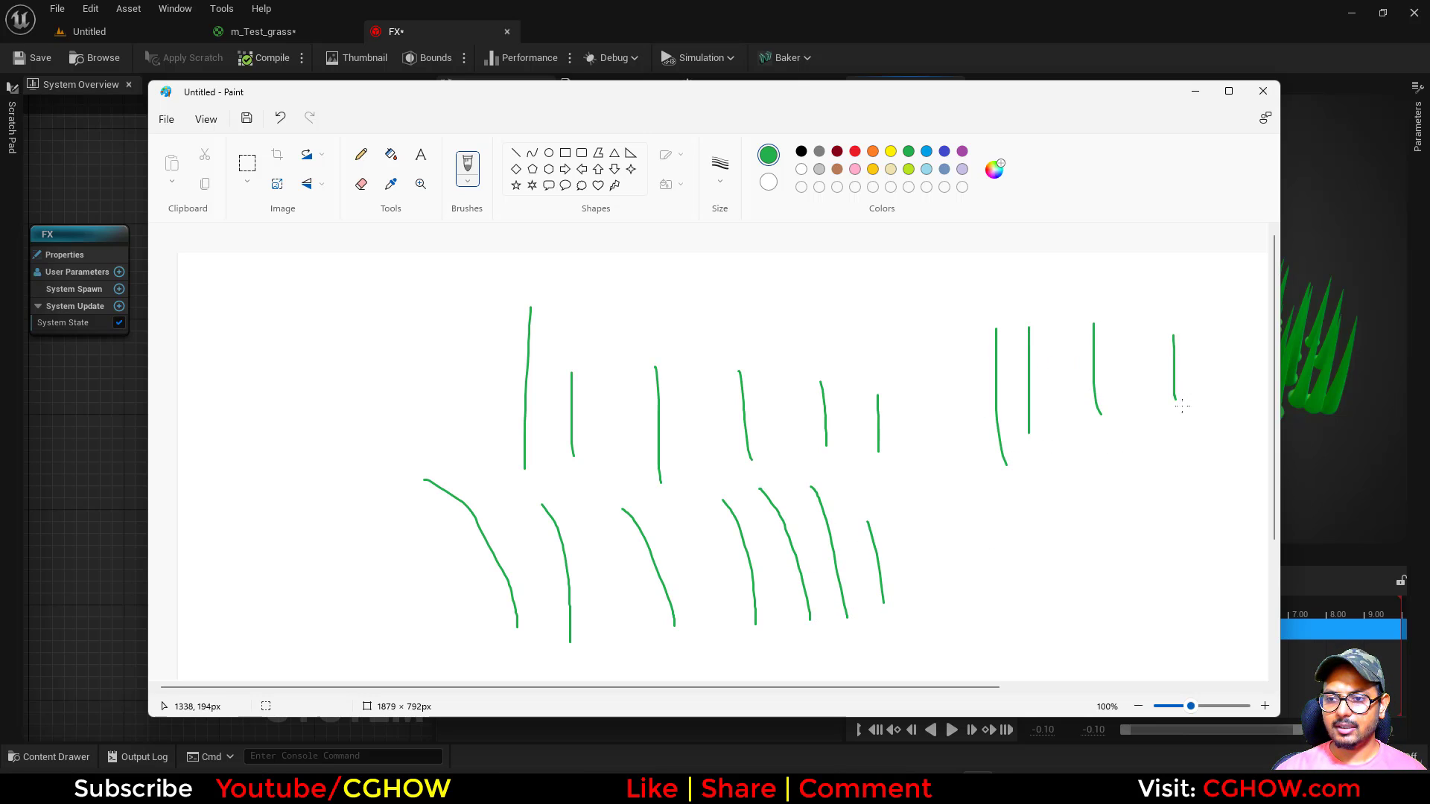
Step: Sketch grass blades bending outward around a red centre point, and below them a row bending away from a red circle
{"action": "left_click_drag", "start_coordinate": [1211, 339], "coordinate": [1218, 426]}
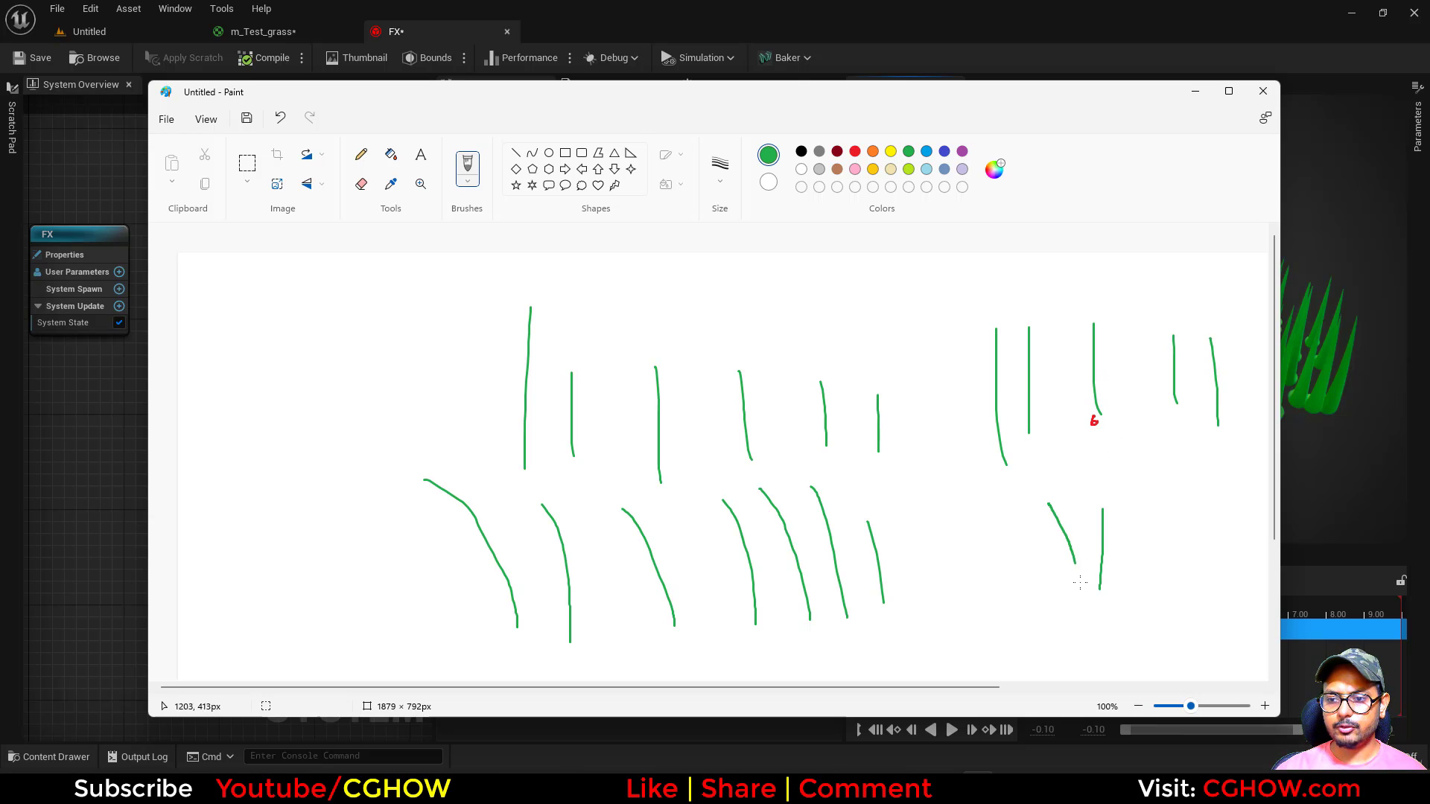
{"action": "left_click_drag", "start_coordinate": [1023, 624], "coordinate": [1026, 627]}
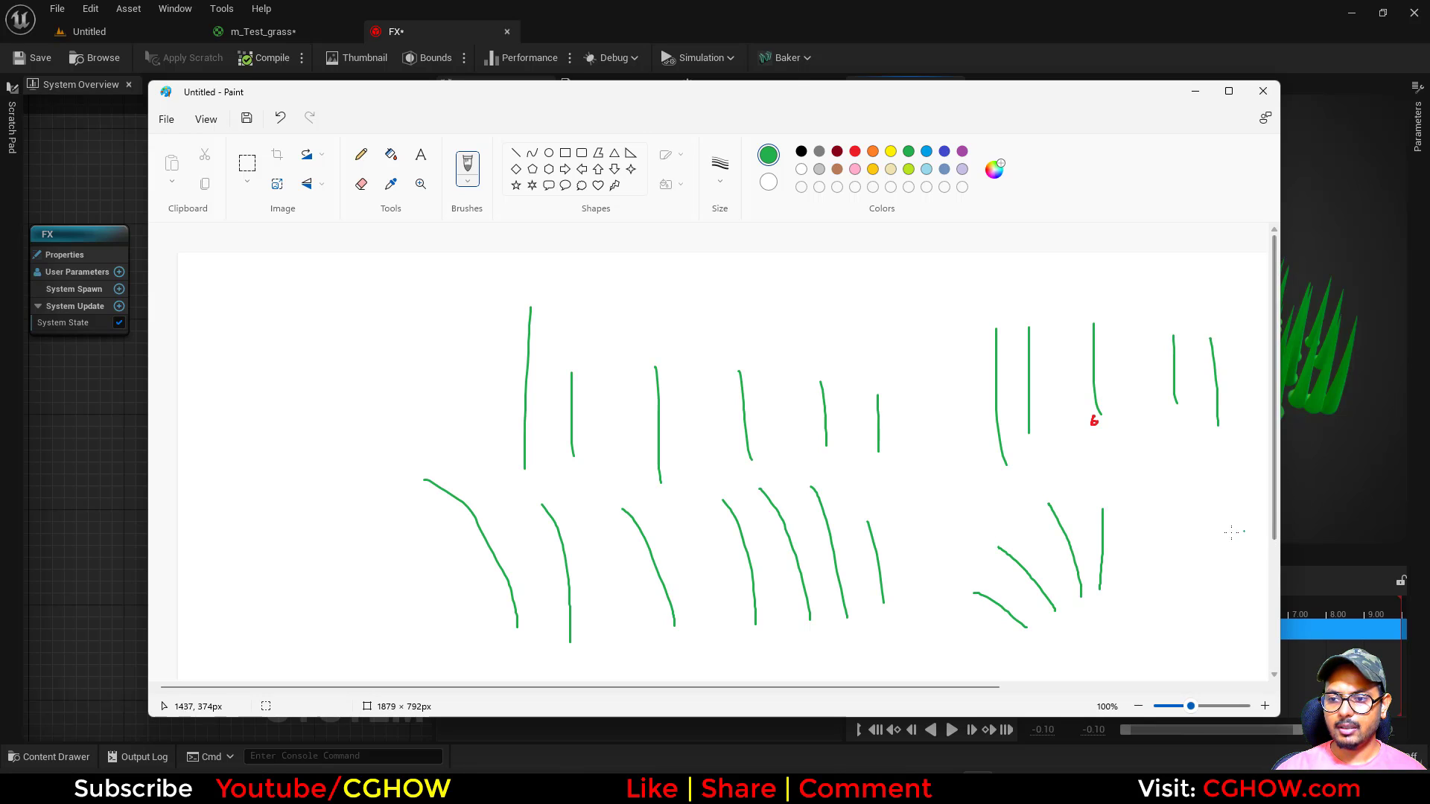
{"action": "left_click_drag", "start_coordinate": [1197, 532], "coordinate": [1162, 541]}
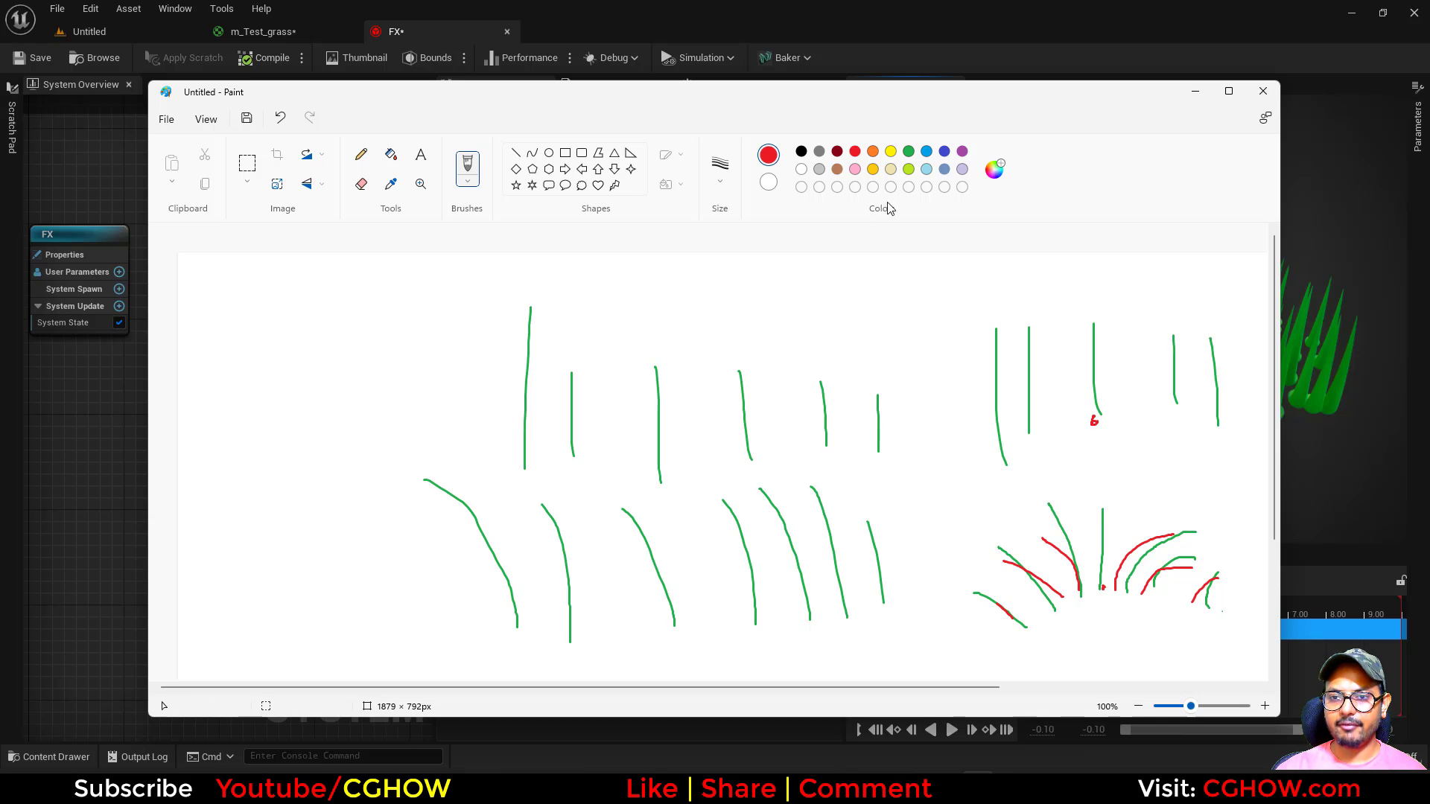
{"action": "scroll", "coordinate": [1039, 569], "scroll_direction": "down", "scroll_amount": 3}
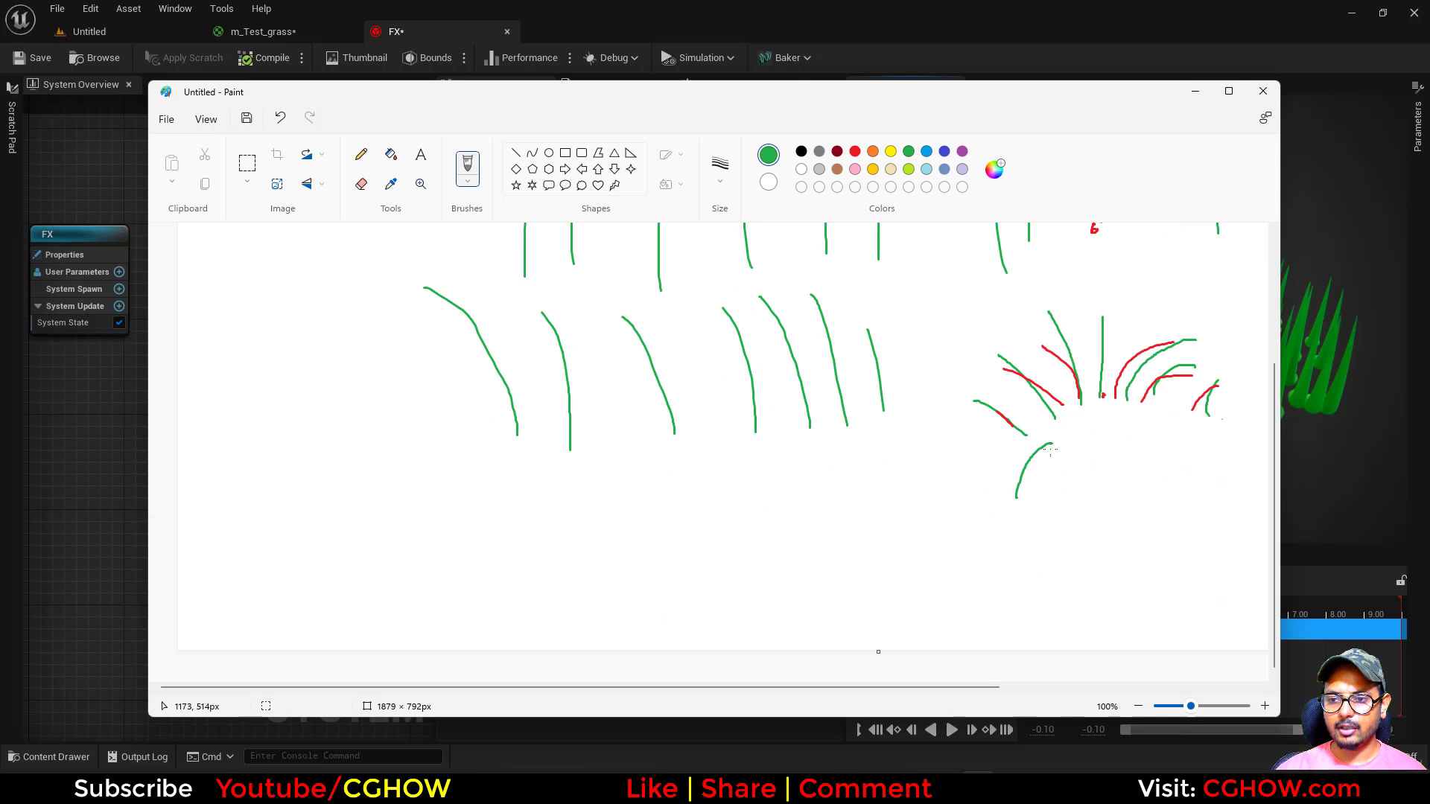
{"action": "mouse_move", "coordinate": [1039, 504]}
{"action": "left_mouse_down"}
{"action": "mouse_move", "coordinate": [1071, 452]}
{"action": "mouse_move", "coordinate": [1099, 451]}
{"action": "left_mouse_up"}
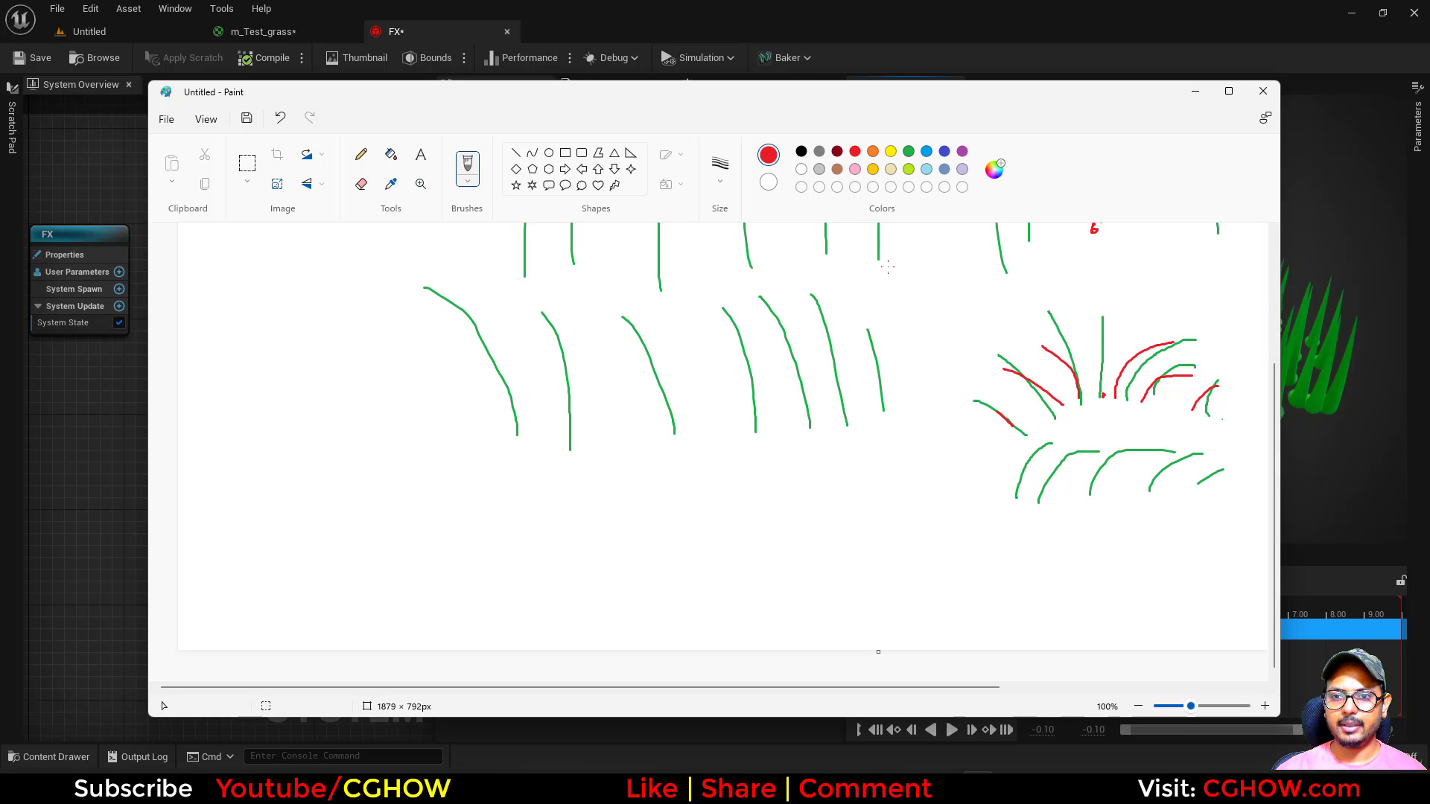
{"action": "left_click_drag", "start_coordinate": [1013, 496], "coordinate": [1007, 492]}
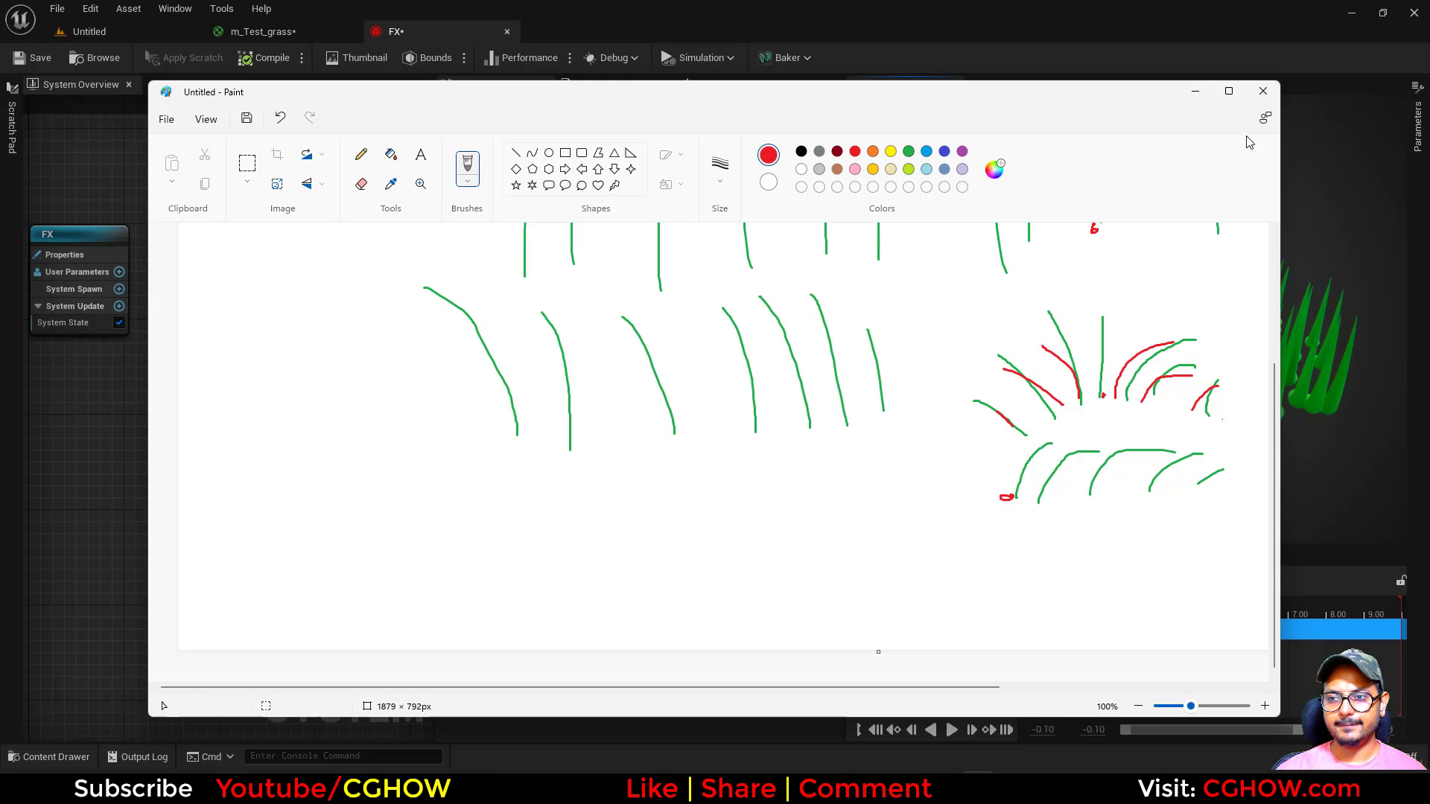
{"action": "left_click", "coordinate": [1192, 94]}
Step: Switch back to the Niagara system and set the bend value in Dynamic Material Parameters to 0
{"action": "left_click_drag", "start_coordinate": [1214, 361], "coordinate": [1065, 287]}
{"action": "left_click_drag", "start_coordinate": [1175, 368], "coordinate": [1341, 373]}
{"action": "left_click_drag", "start_coordinate": [1069, 296], "coordinate": [1013, 294]}
{"action": "left_click", "coordinate": [608, 253]}
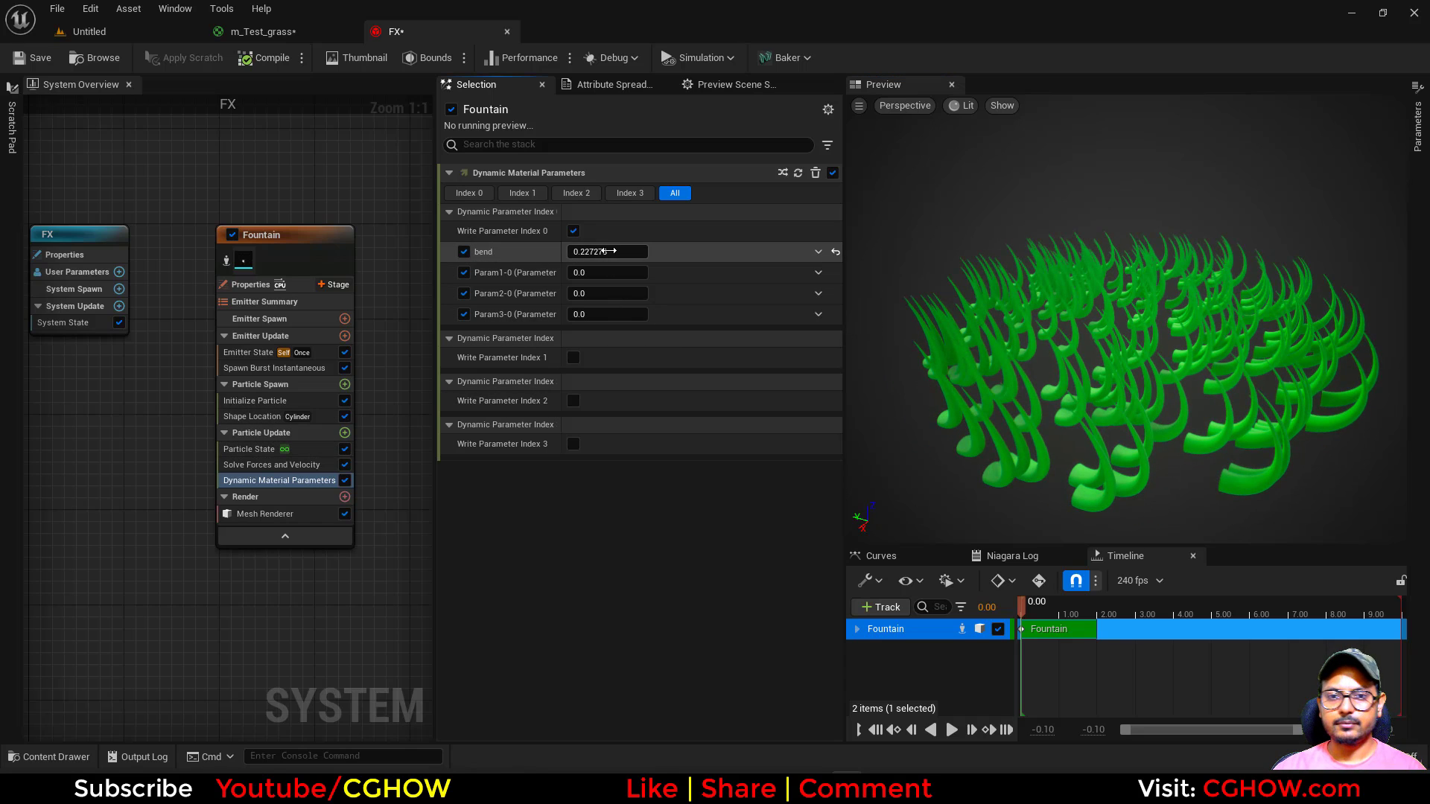
{"action": "type", "text": "0"}
{"action": "key", "text": "Return"}
{"action": "left_click_drag", "start_coordinate": [1127, 352], "coordinate": [1028, 406]}
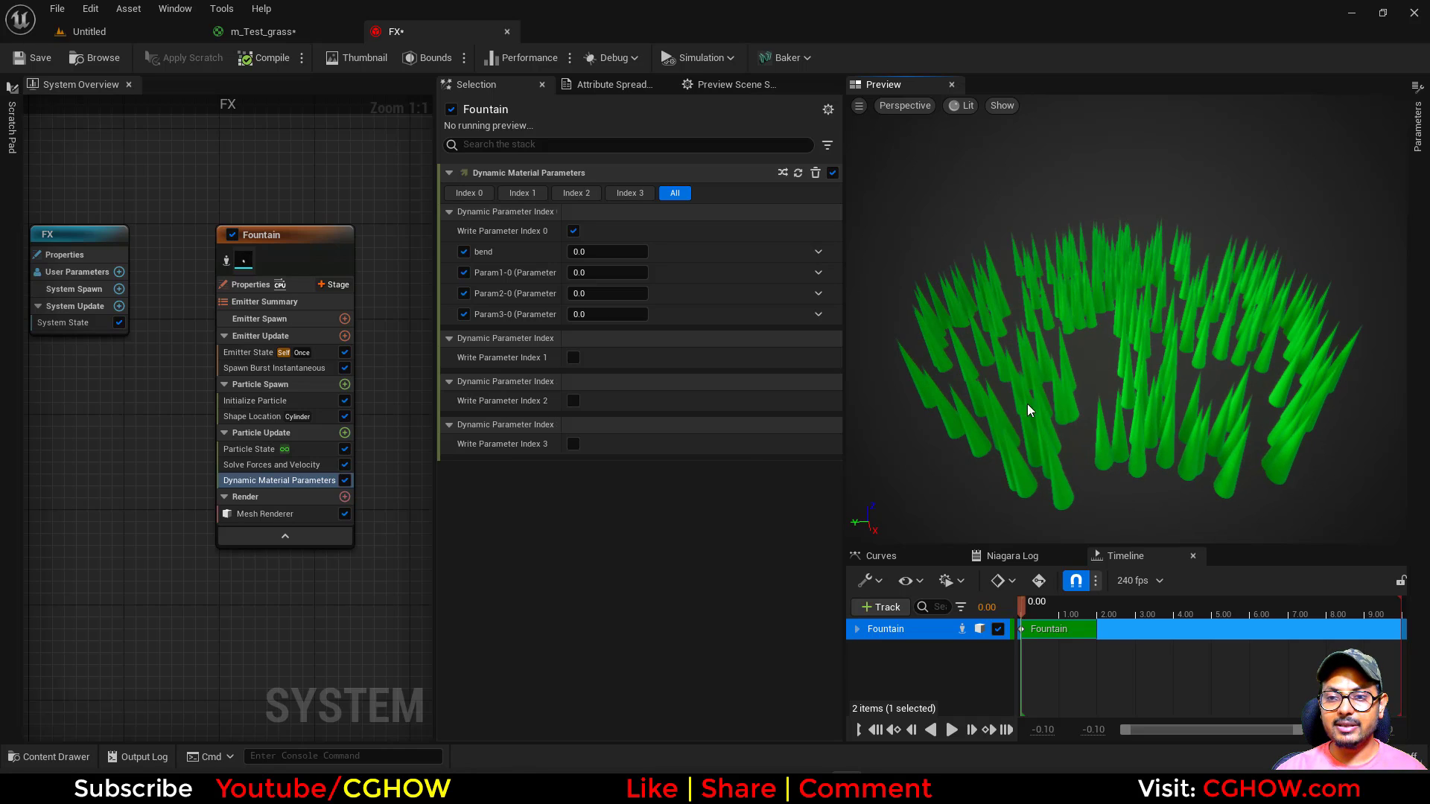
Step: Change Shape Location's primitive to Ring / Disc and set its distribution mode to Uniform
{"action": "left_click", "coordinate": [254, 417]}
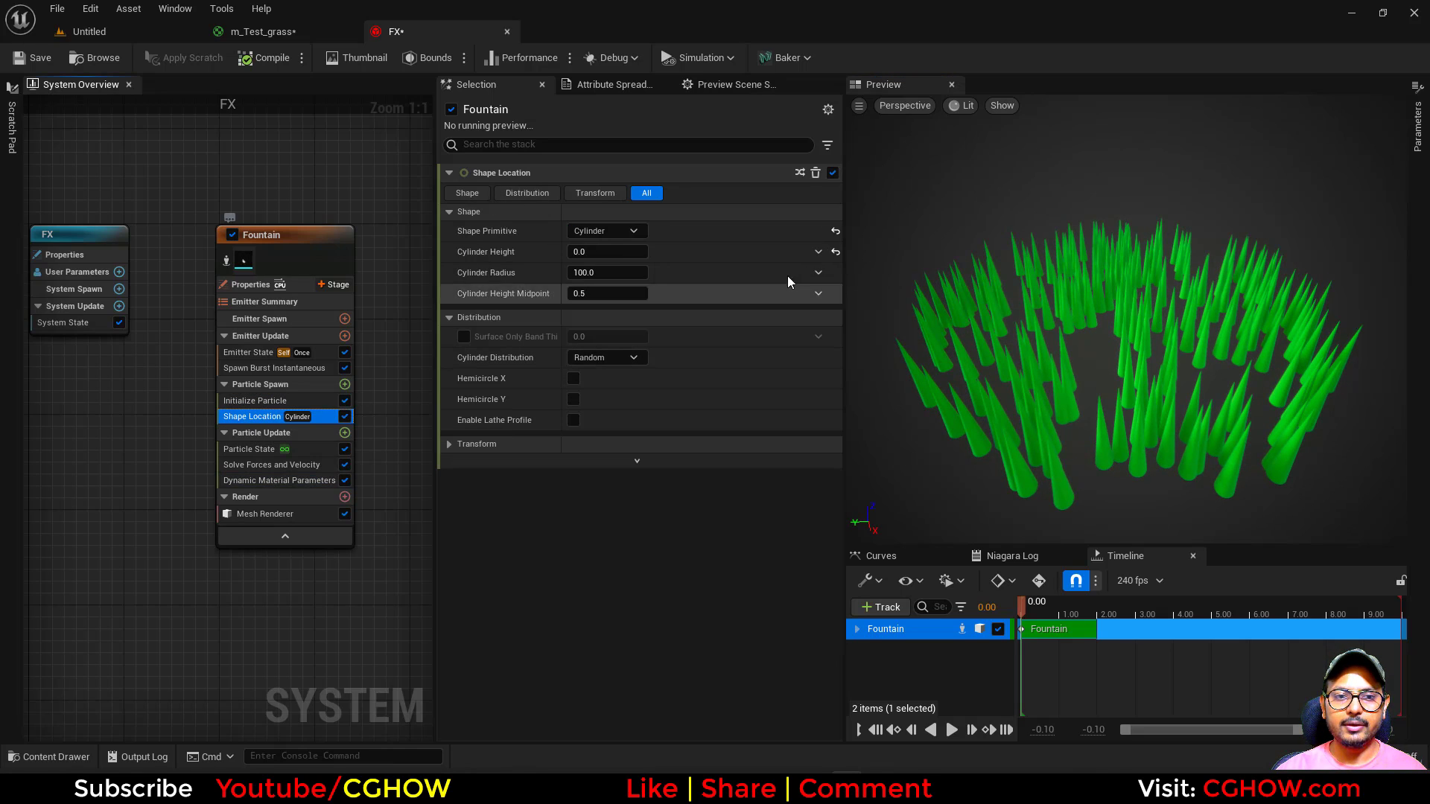
{"action": "left_click", "coordinate": [610, 234]}
{"action": "left_click", "coordinate": [605, 323]}
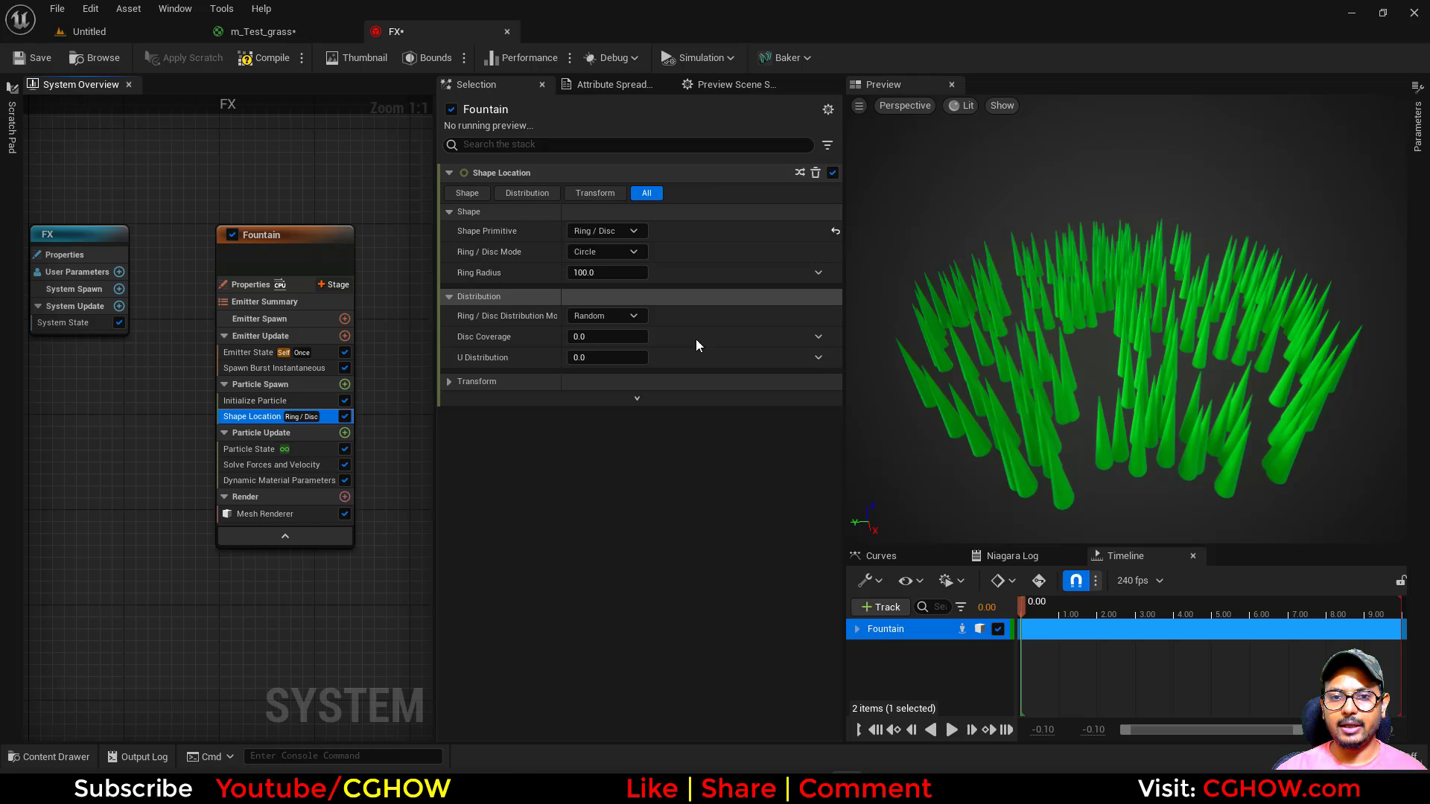
{"action": "left_click", "coordinate": [635, 316]}
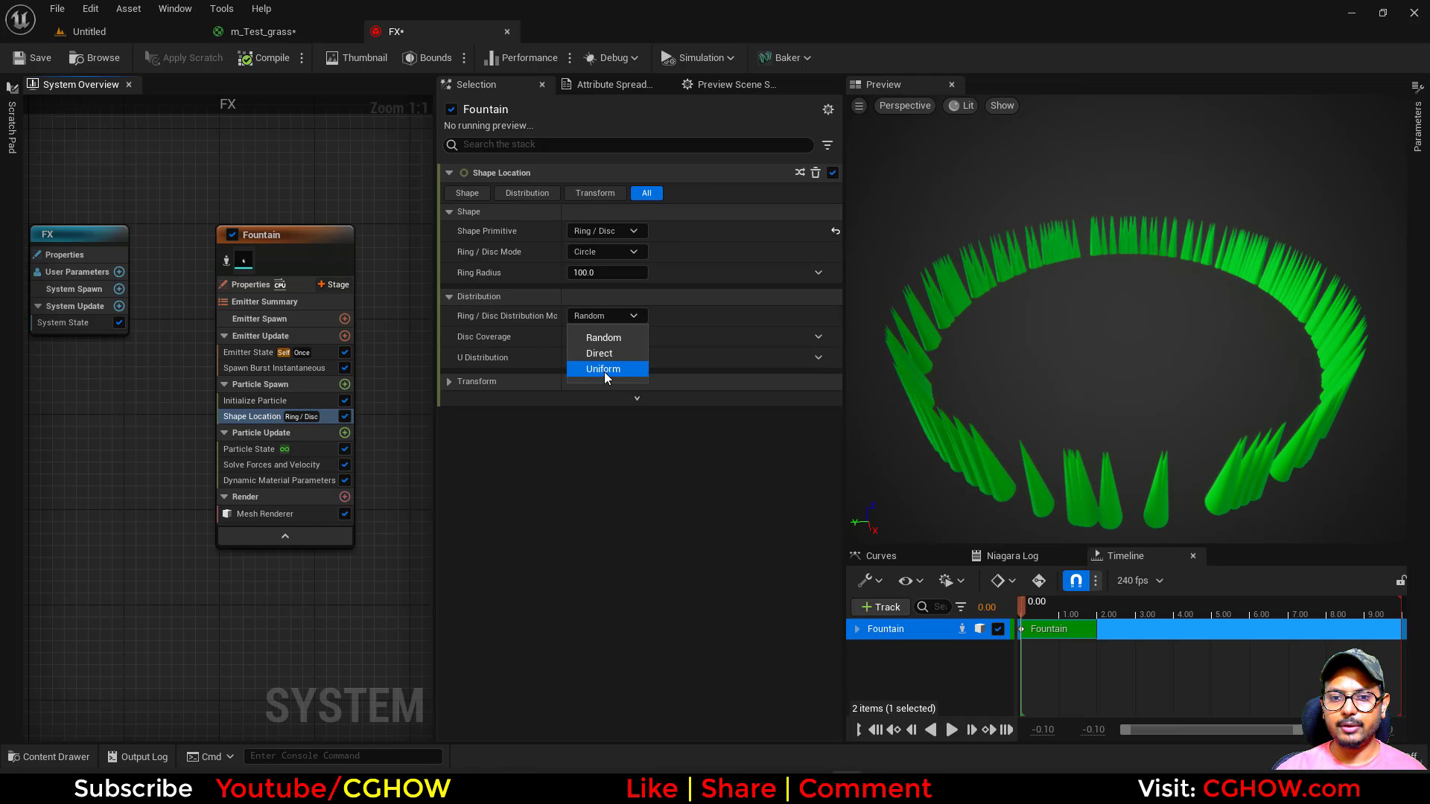
{"action": "left_click", "coordinate": [603, 370]}
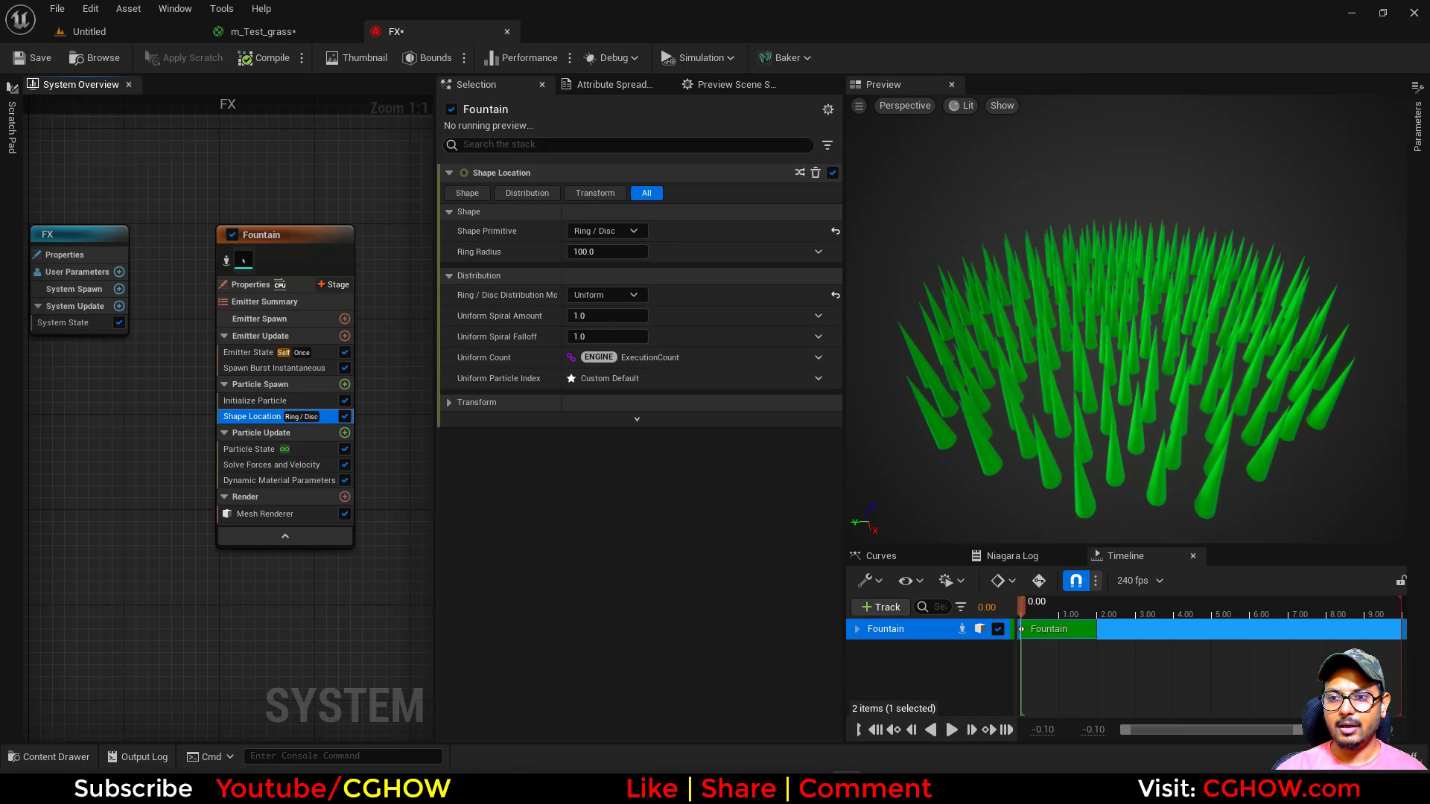
{"action": "left_click_drag", "start_coordinate": [1126, 321], "coordinate": [1229, 365]}
Step: Increase the Spawn Burst Instantaneous Spawn Count to 478
{"action": "left_click", "coordinate": [271, 371]}
{"action": "left_click_drag", "start_coordinate": [596, 195], "coordinate": [663, 194]}
{"action": "left_click_drag", "start_coordinate": [1080, 313], "coordinate": [1147, 332]}
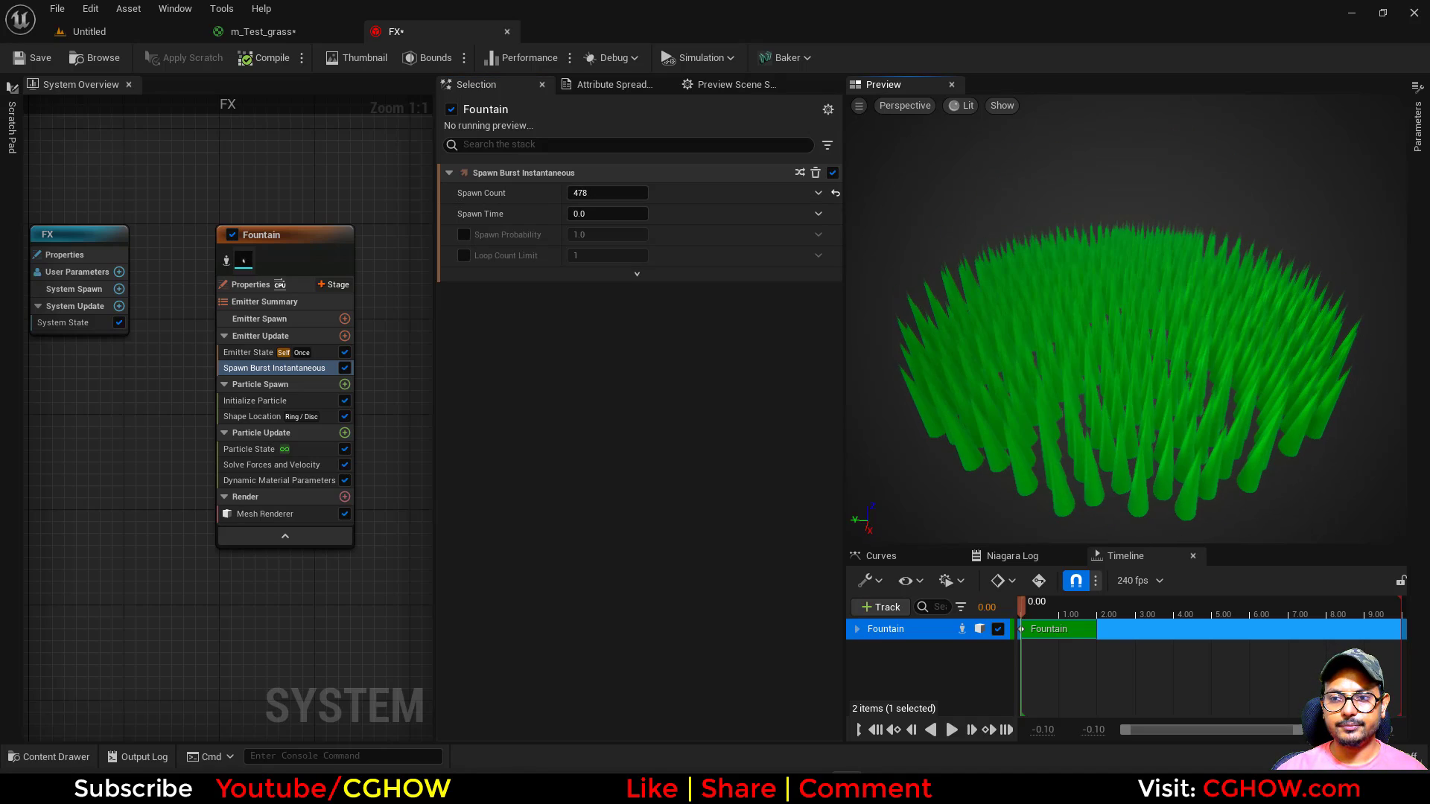
Step: Set the bend value in Dynamic Material Parameters to about 0.327 and check the bend direction across the disc
{"action": "left_click", "coordinate": [279, 481]}
{"action": "left_click_drag", "start_coordinate": [607, 252], "coordinate": [656, 277]}
{"action": "left_click_drag", "start_coordinate": [1141, 315], "coordinate": [1196, 316]}
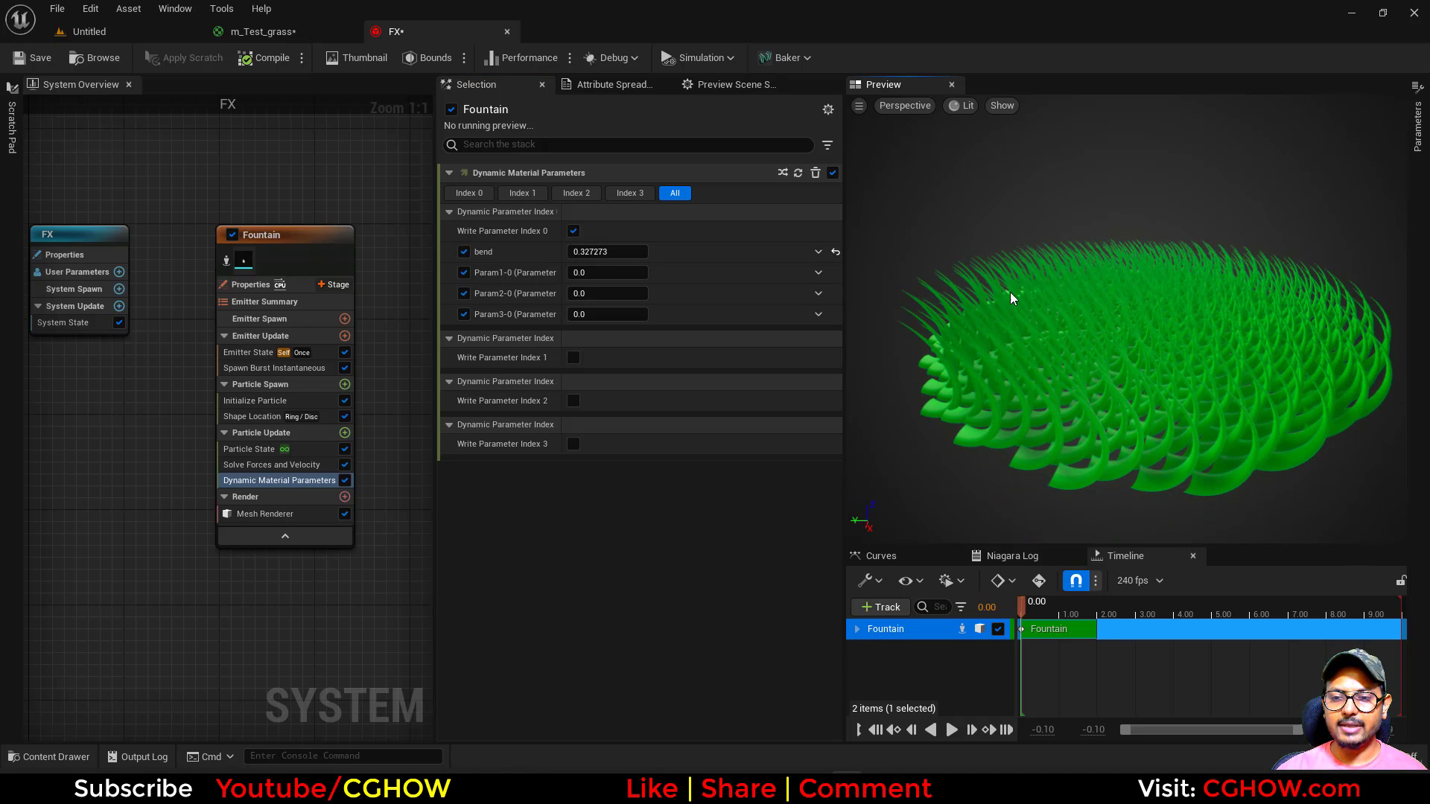
{"action": "left_click_drag", "start_coordinate": [1352, 327], "coordinate": [932, 302]}
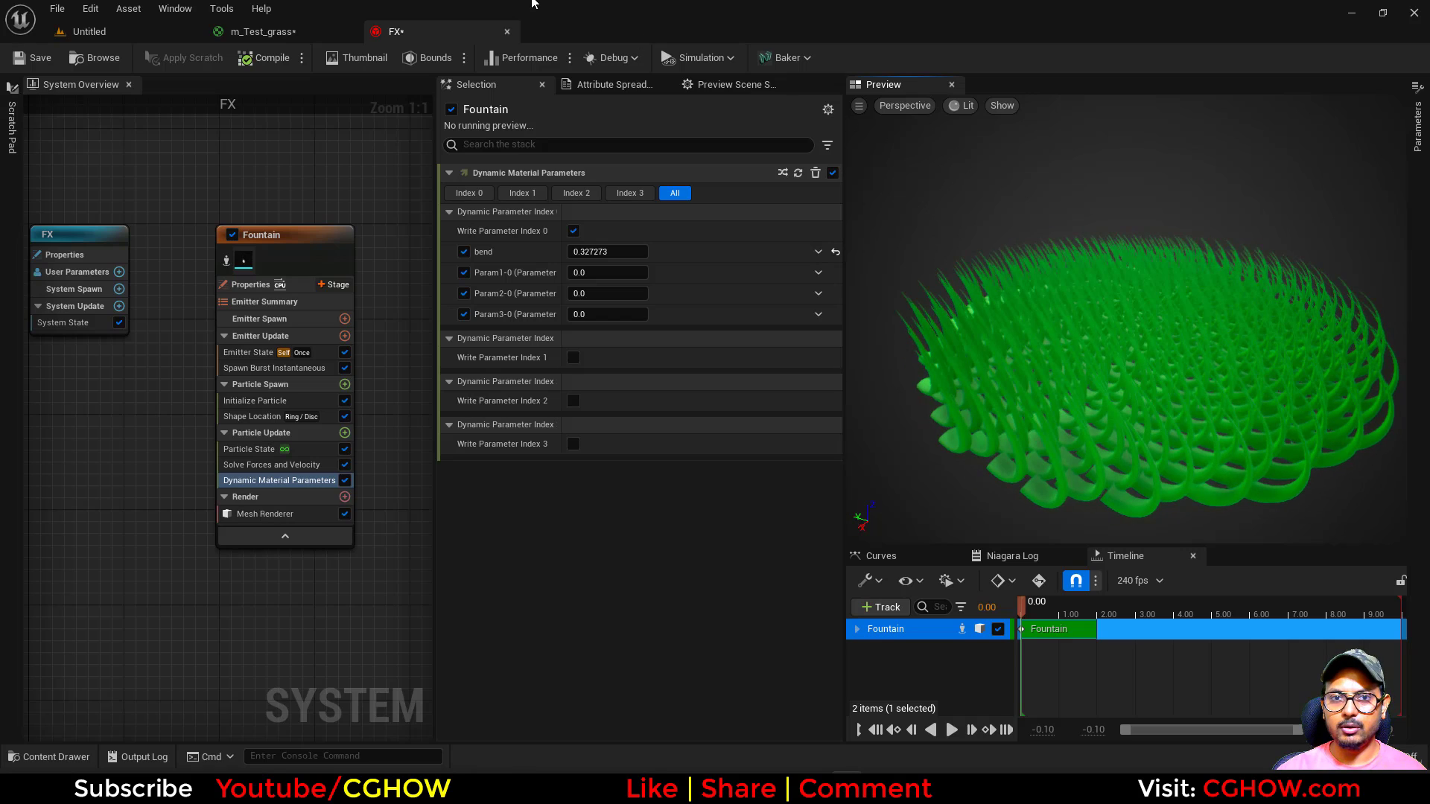
Step: In the m_Test_grass material, nudge the red 1,0,0 vector upward and add a 0,0,0 Constant3Vector above the TexCoord node
{"action": "left_click", "coordinate": [265, 36]}
{"action": "right_click_drag", "start_coordinate": [580, 265], "coordinate": [862, 349]}
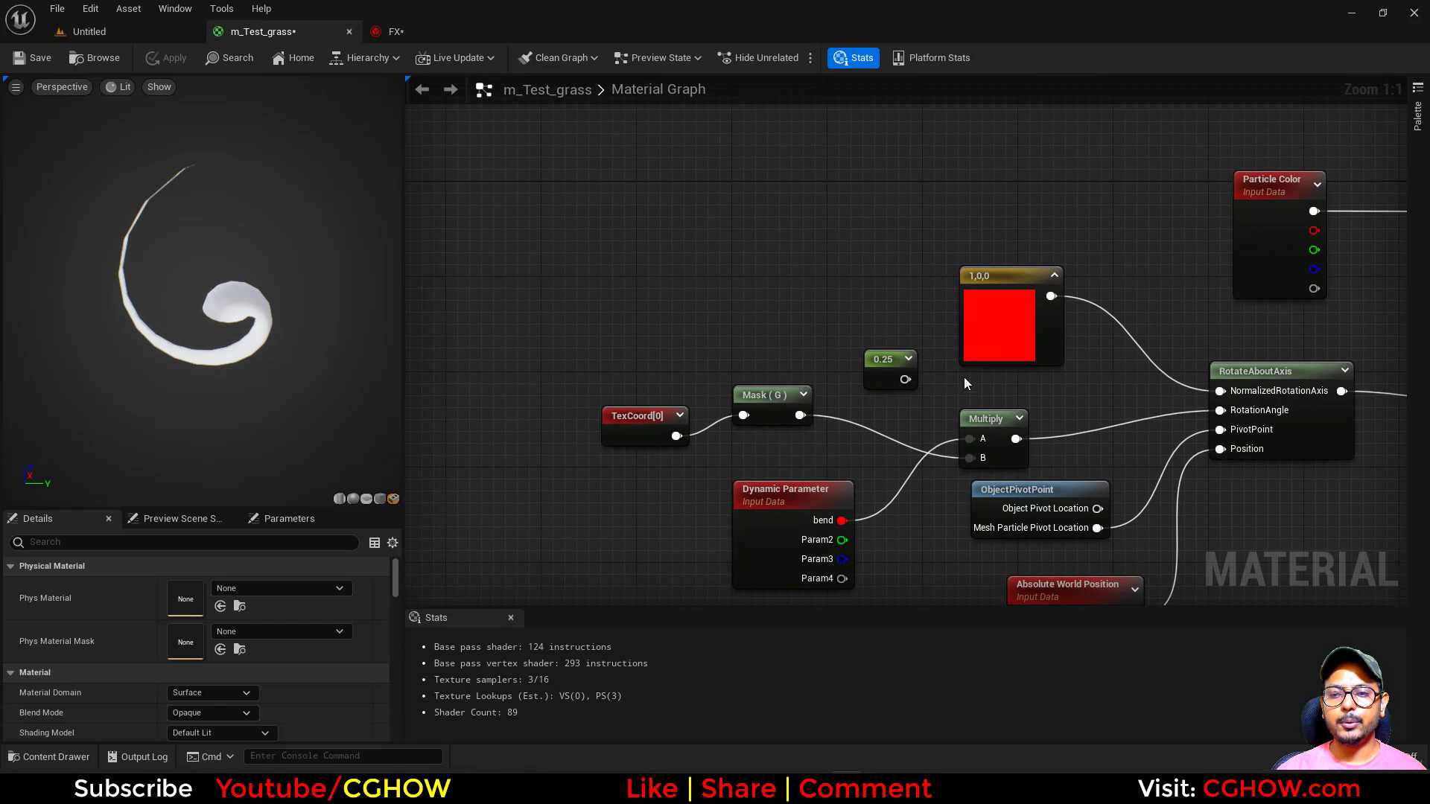
{"action": "left_click_drag", "start_coordinate": [987, 334], "coordinate": [988, 299]}
{"action": "right_click_drag", "start_coordinate": [713, 258], "coordinate": [699, 327]}
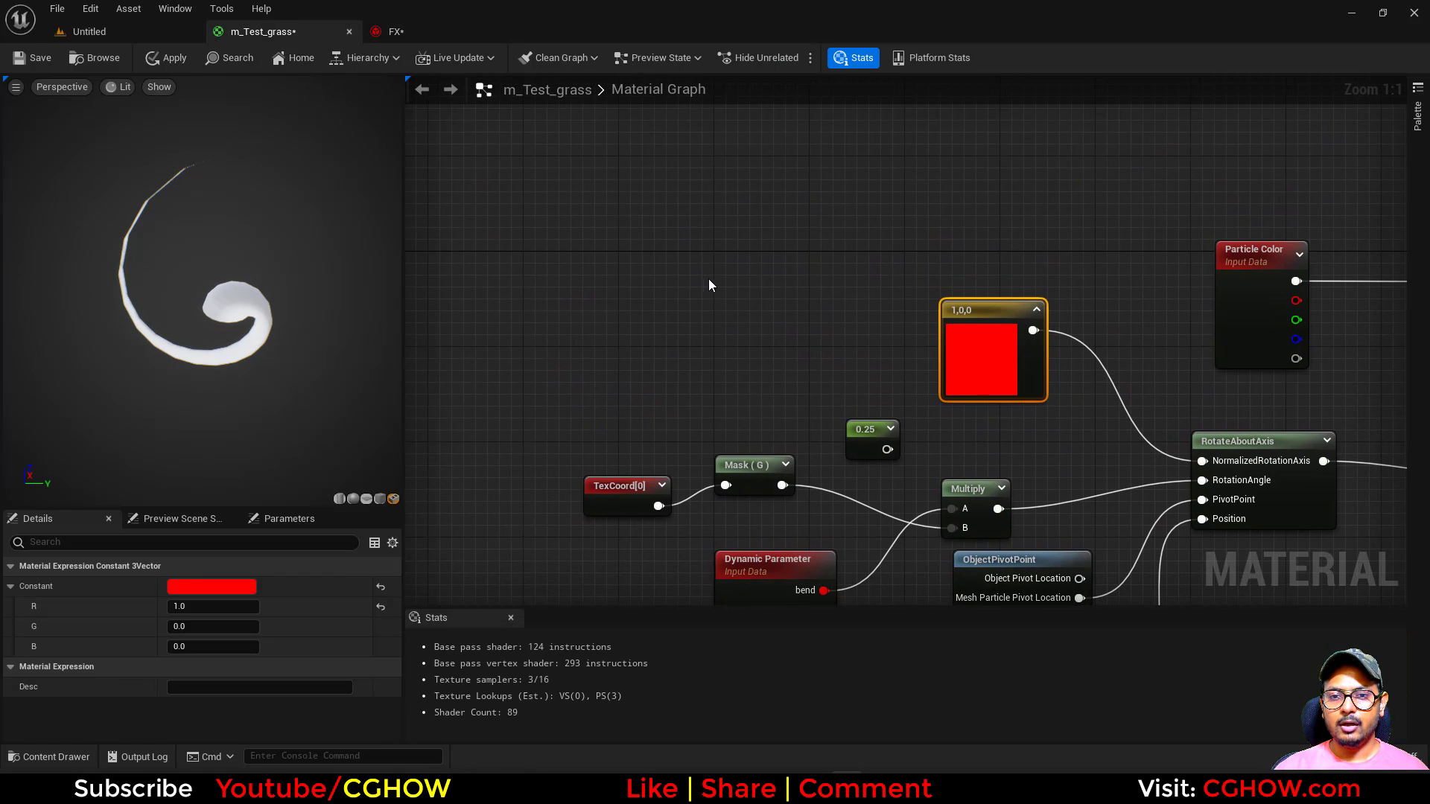
{"action": "left_click", "coordinate": [588, 260]}
{"action": "key", "text": "3"}
{"action": "left_click", "coordinate": [590, 245]}
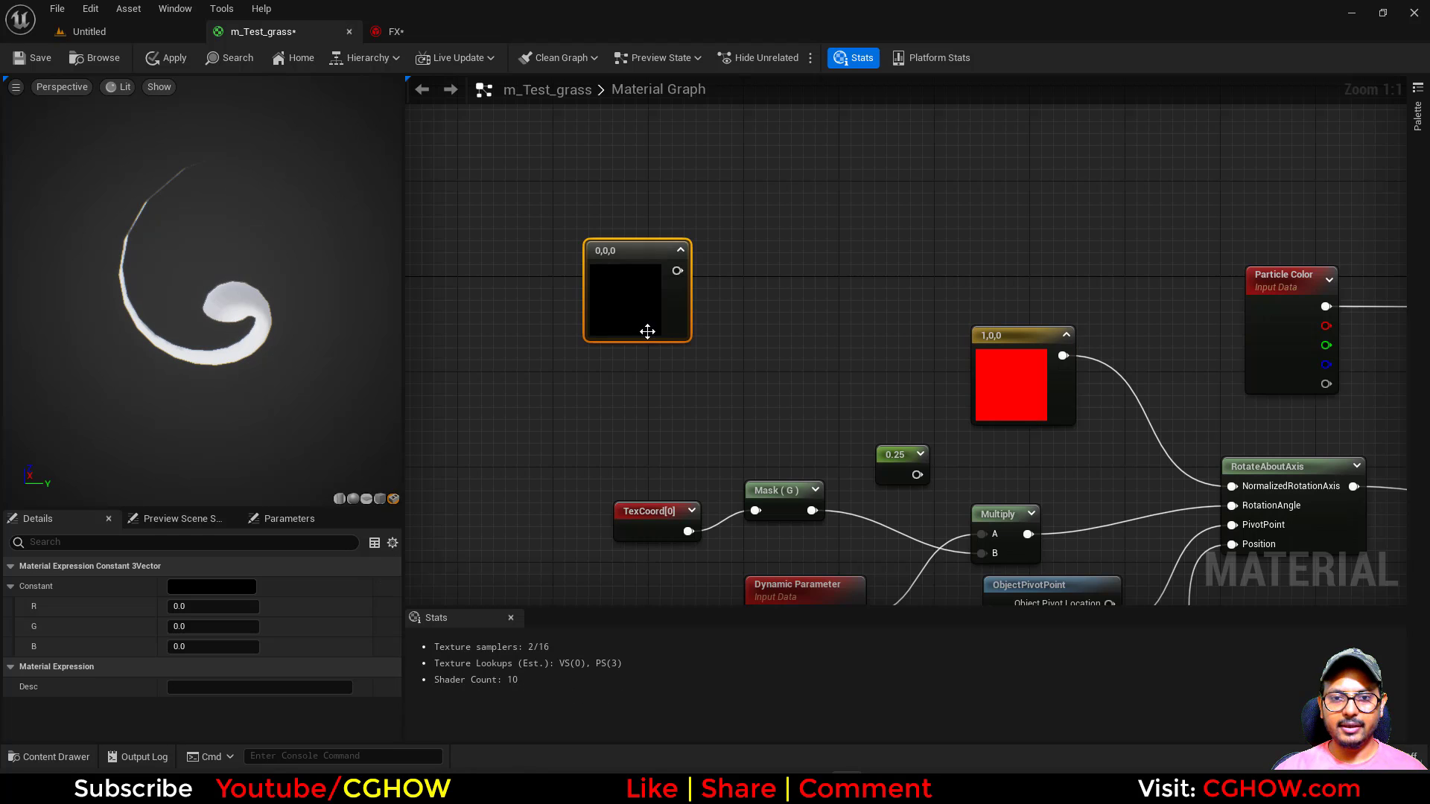
Step: Add a Subtract node with the 0,0,0 vector as A and ObjectPivotPoint's Mesh Particle Pivot Location as B
{"action": "left_click_drag", "start_coordinate": [627, 298], "coordinate": [629, 246]}
{"action": "type", "text": "sub"}
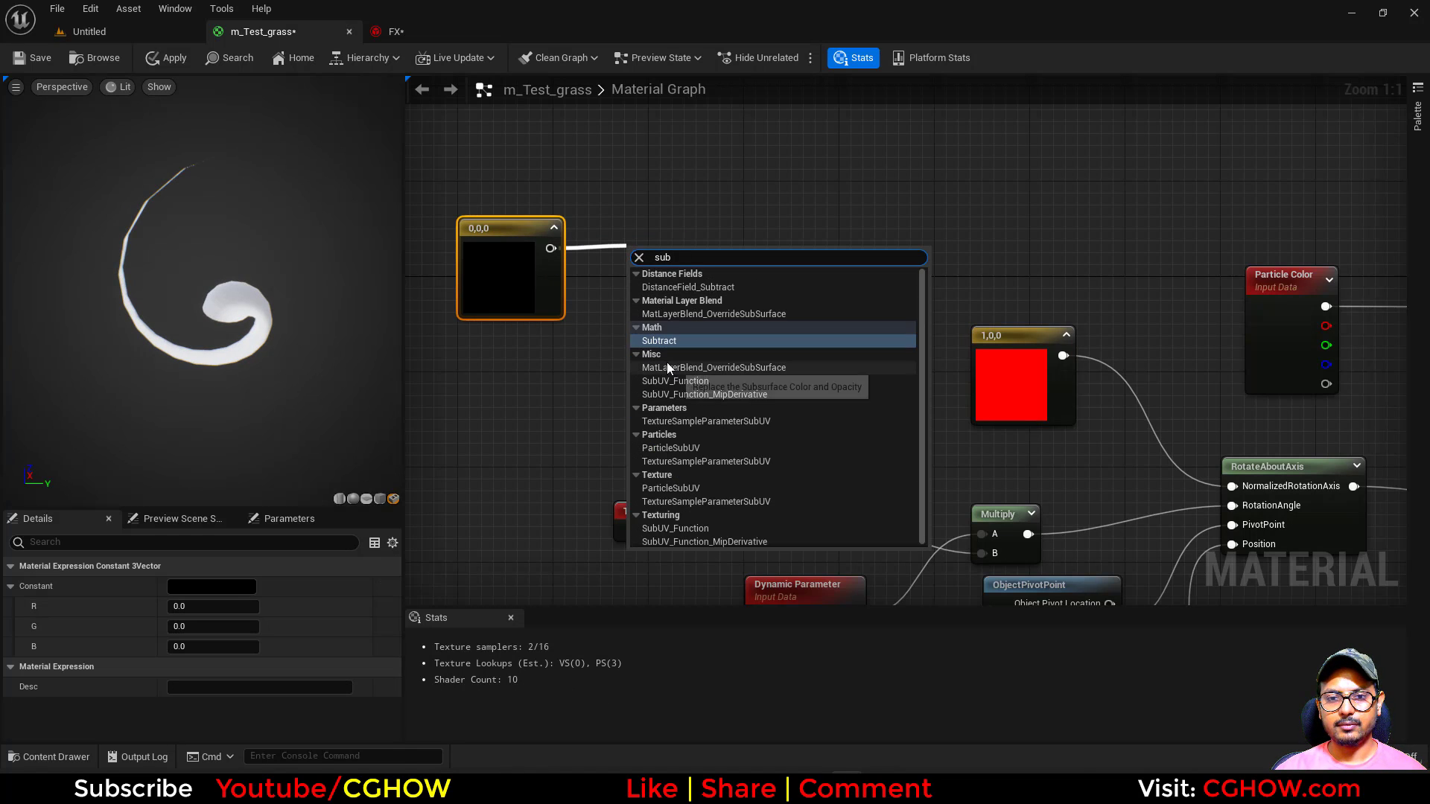
{"action": "left_click", "coordinate": [665, 340]}
{"action": "right_click_drag", "start_coordinate": [880, 516], "coordinate": [848, 429]}
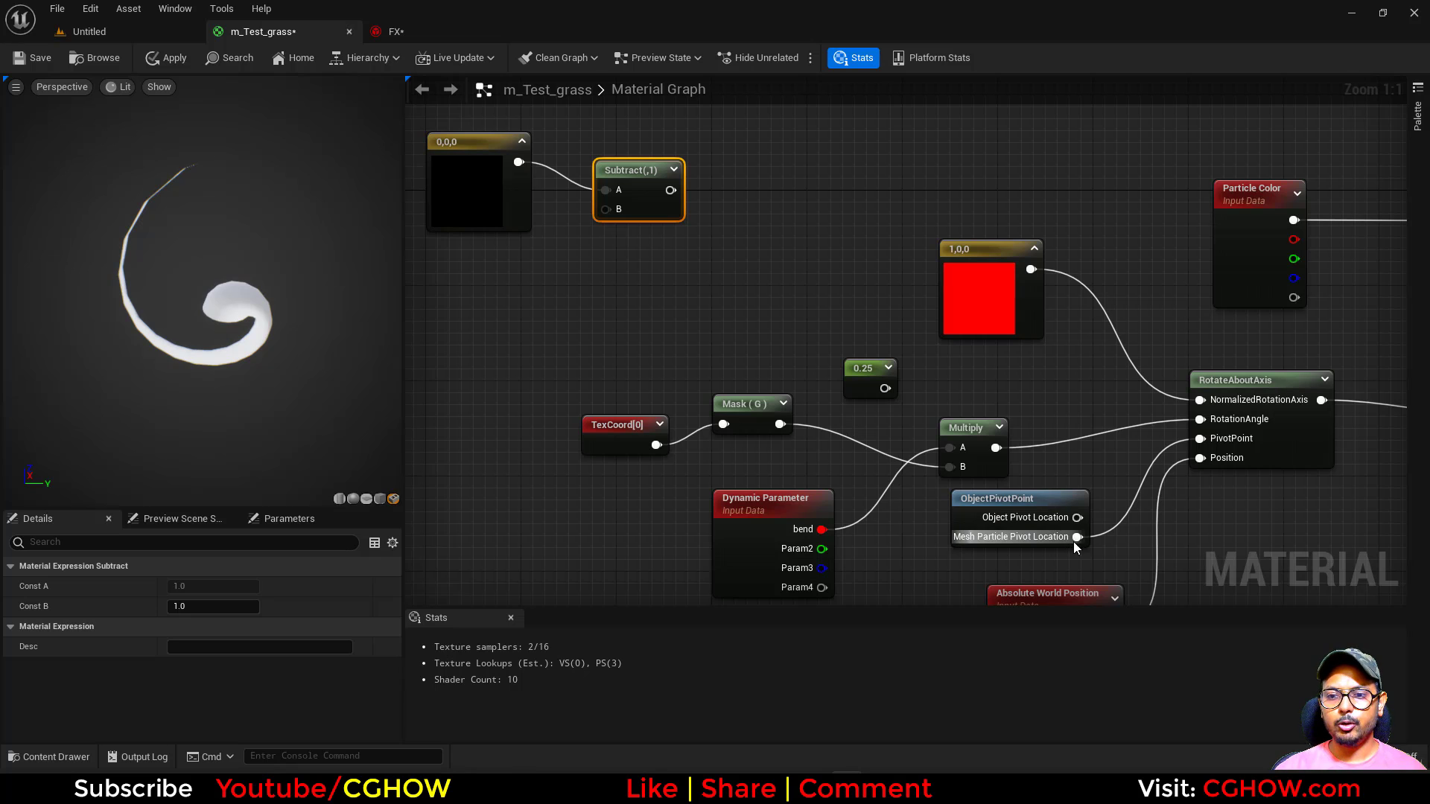
{"action": "left_click_drag", "start_coordinate": [1078, 537], "coordinate": [605, 210]}
{"action": "scroll", "coordinate": [713, 298], "scroll_direction": "down", "scroll_amount": 1}
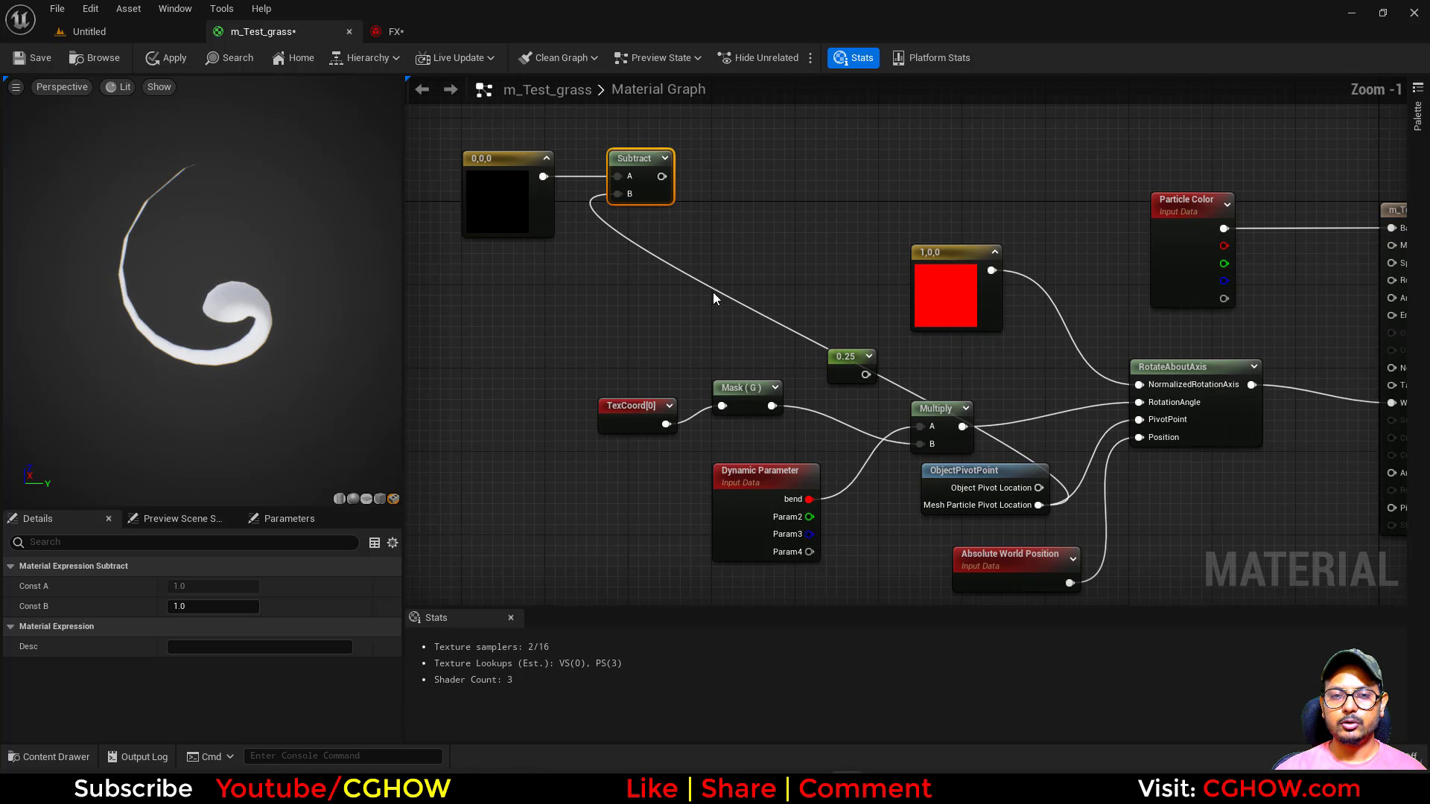
{"action": "right_click_drag", "start_coordinate": [692, 305], "coordinate": [652, 336]}
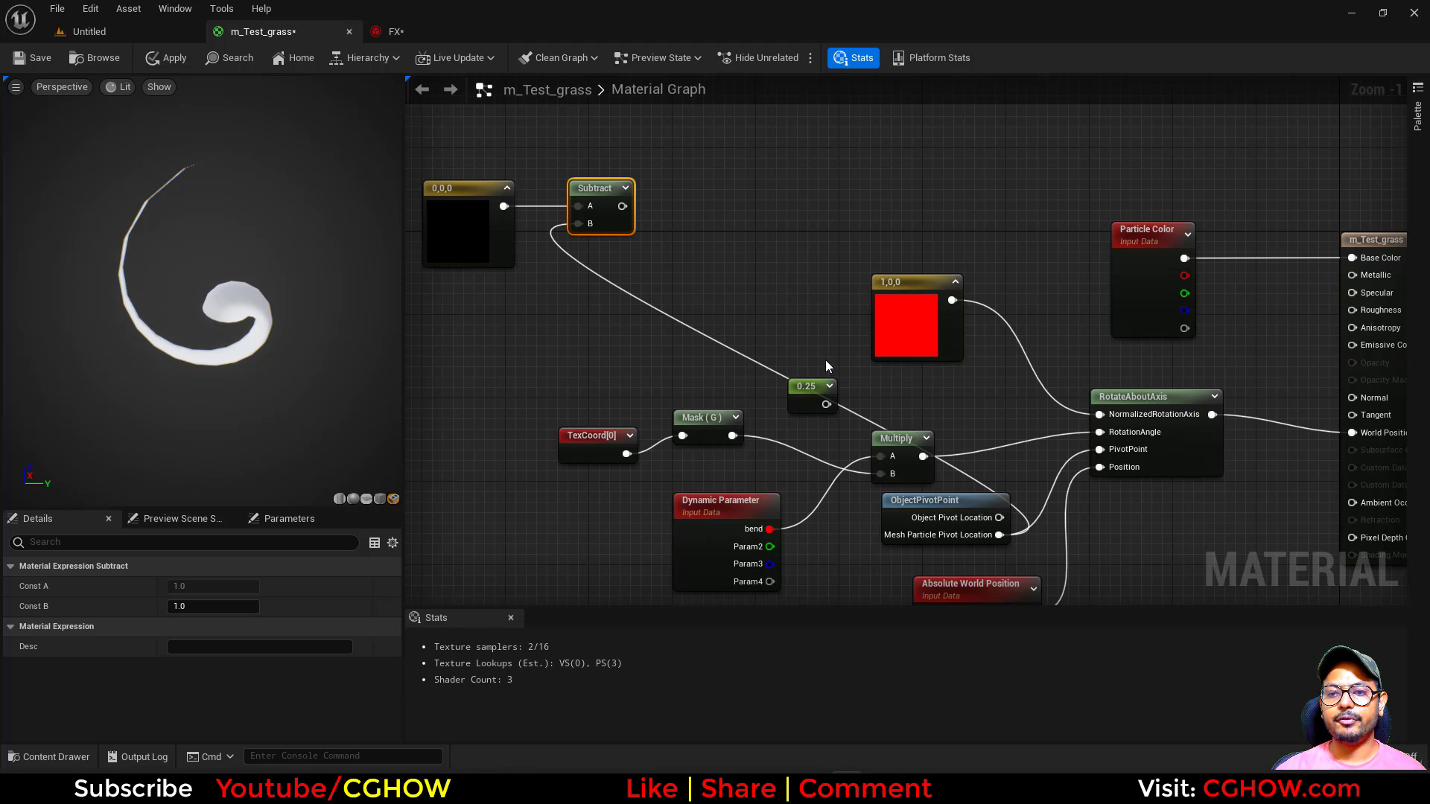
{"action": "right_click_drag", "start_coordinate": [667, 301], "coordinate": [626, 355]}
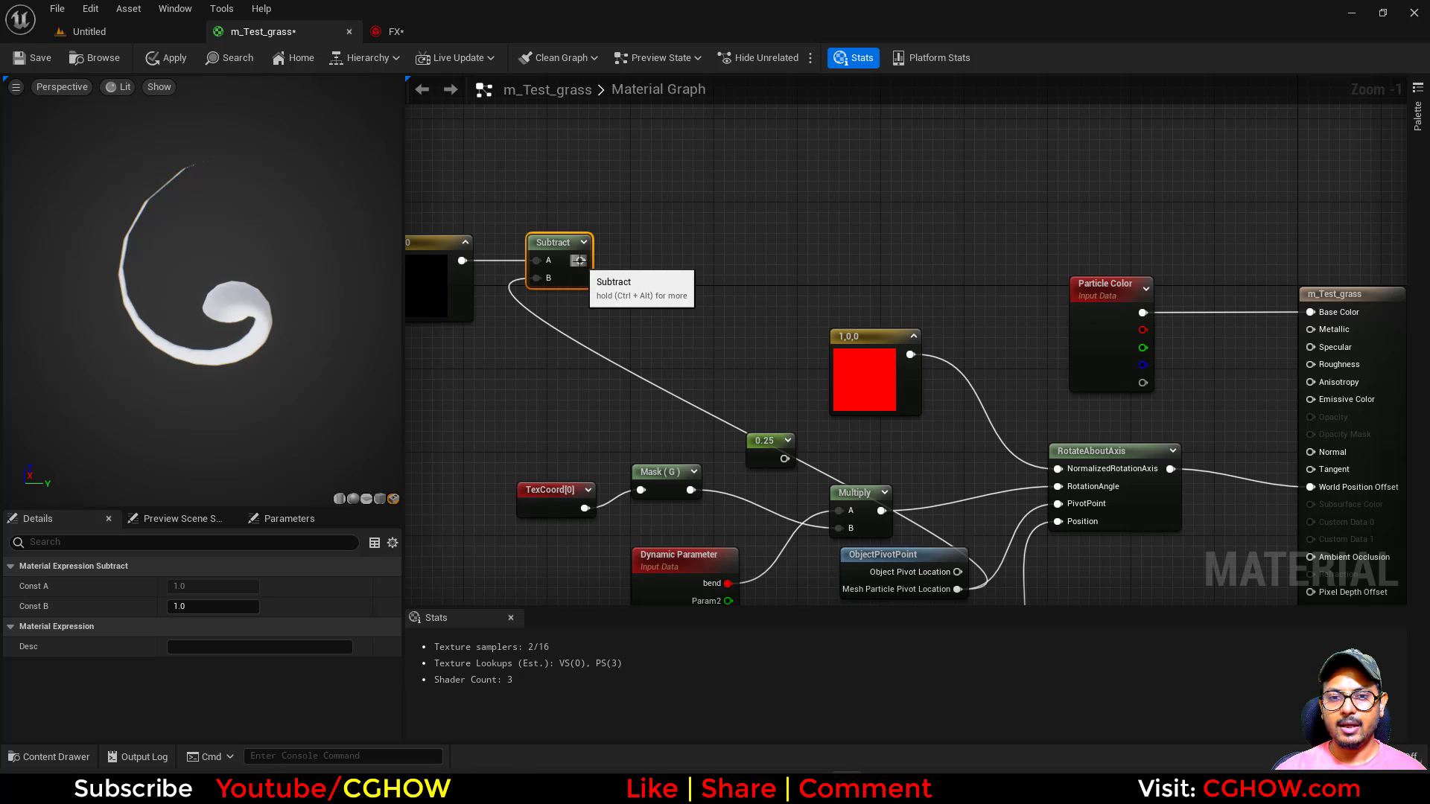
Step: Feed the Subtract result into a new Normalize node
{"action": "right_click_drag", "start_coordinate": [573, 287], "coordinate": [643, 286]}
{"action": "left_click_drag", "start_coordinate": [514, 217], "coordinate": [619, 262]}
{"action": "right_click_drag", "start_coordinate": [740, 355], "coordinate": [677, 316]}
{"action": "left_click_drag", "start_coordinate": [571, 224], "coordinate": [596, 234]}
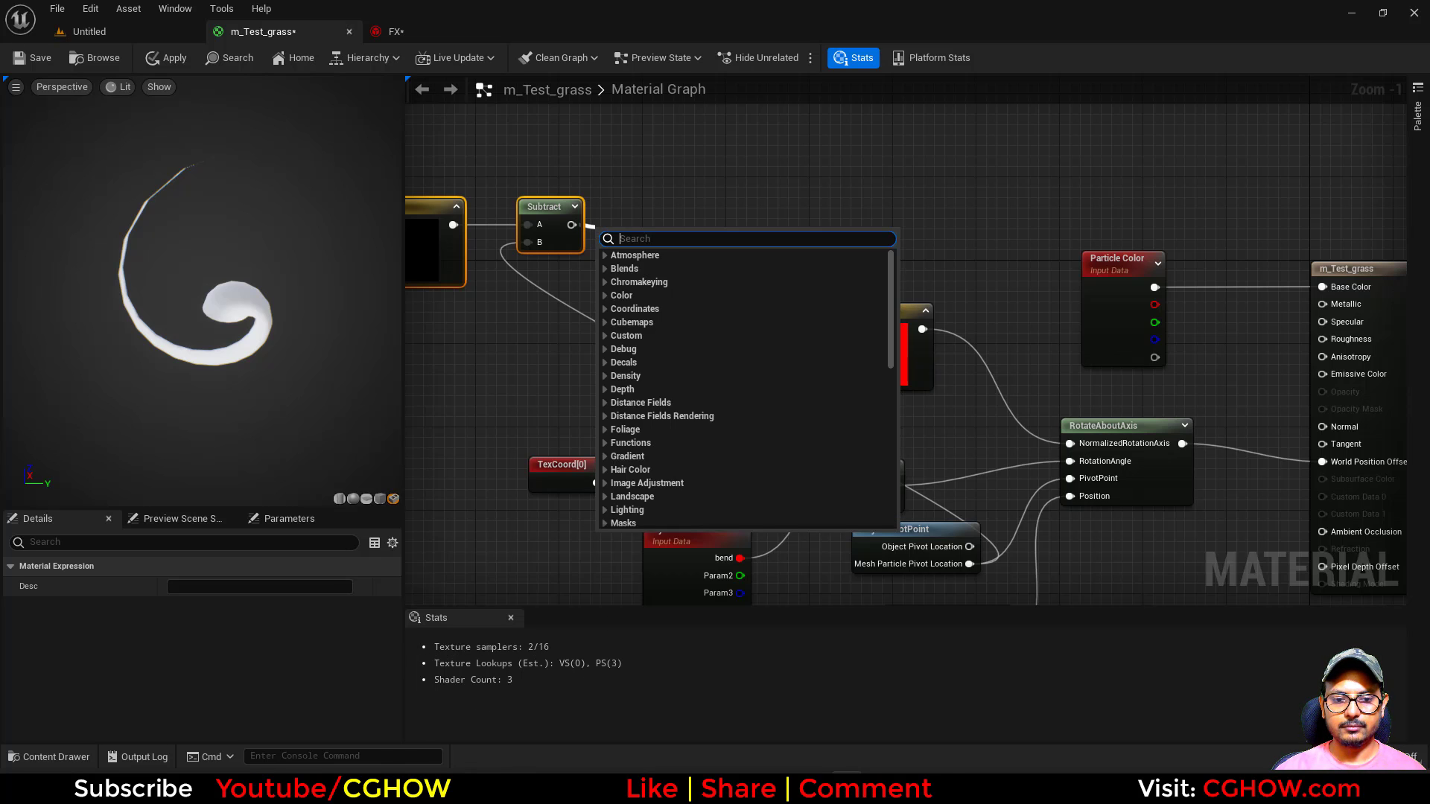
{"action": "right_click_drag", "start_coordinate": [743, 278], "coordinate": [710, 325]}
{"action": "left_click_drag", "start_coordinate": [540, 272], "coordinate": [619, 266]}
{"action": "type", "text": "nor"}
{"action": "left_click", "coordinate": [659, 365]}
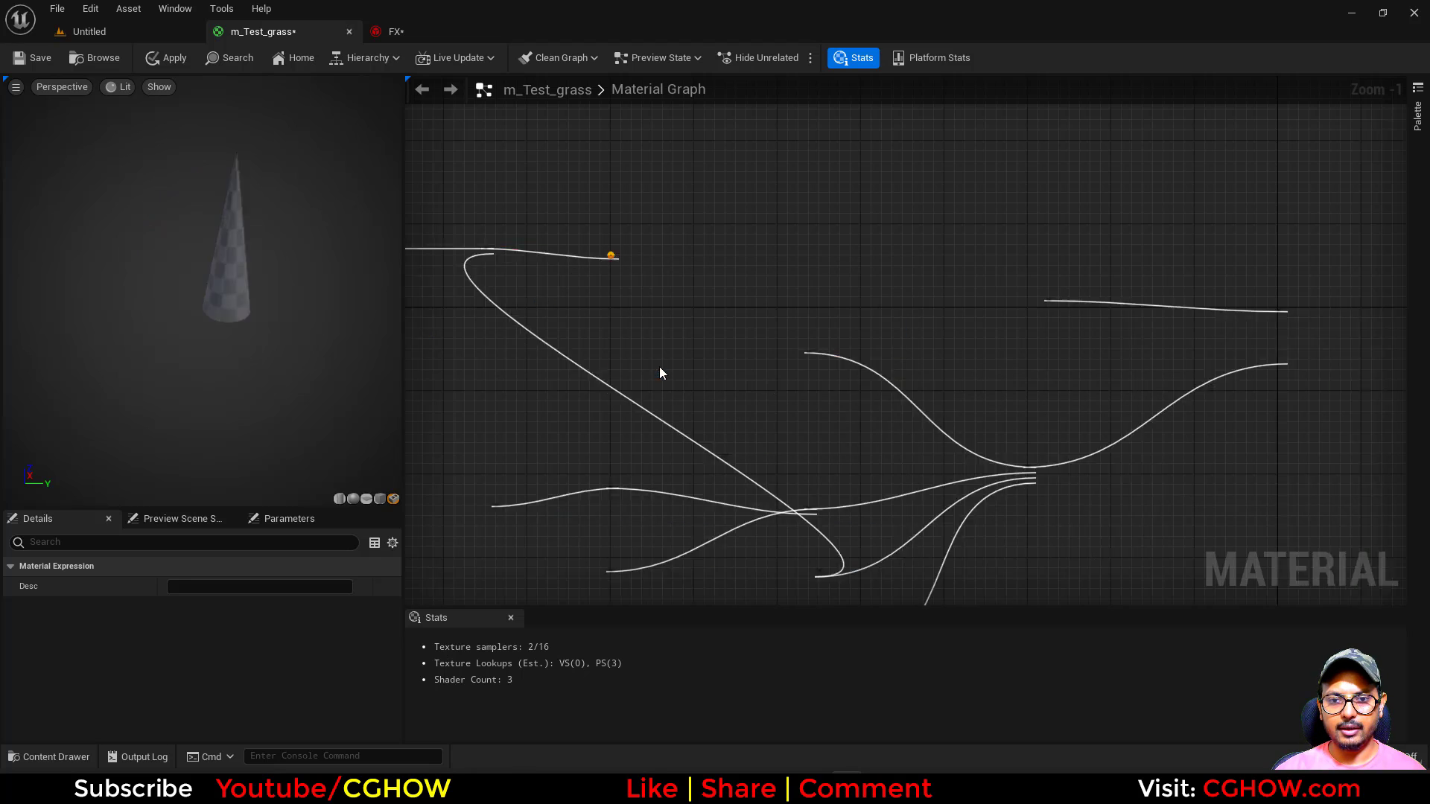
{"action": "left_click_drag", "start_coordinate": [683, 282], "coordinate": [658, 273]}
{"action": "key", "text": "Escape"}
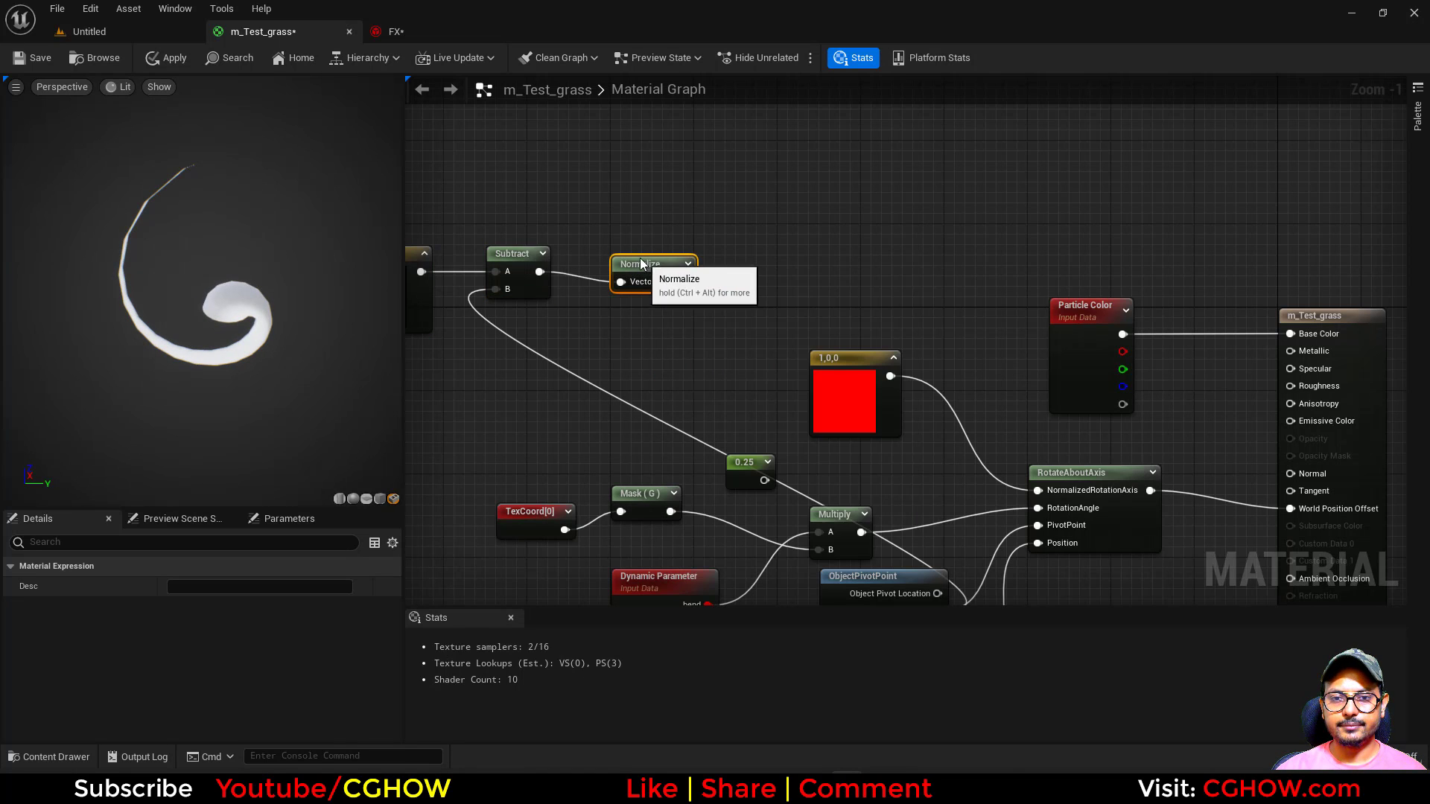
Step: Add a CrossProduct node and place it beside the Normalize node, above the red vector
{"action": "right_click_drag", "start_coordinate": [726, 239], "coordinate": [692, 224]}
{"action": "right_click", "coordinate": [704, 207]}
{"action": "type", "text": "cra"}
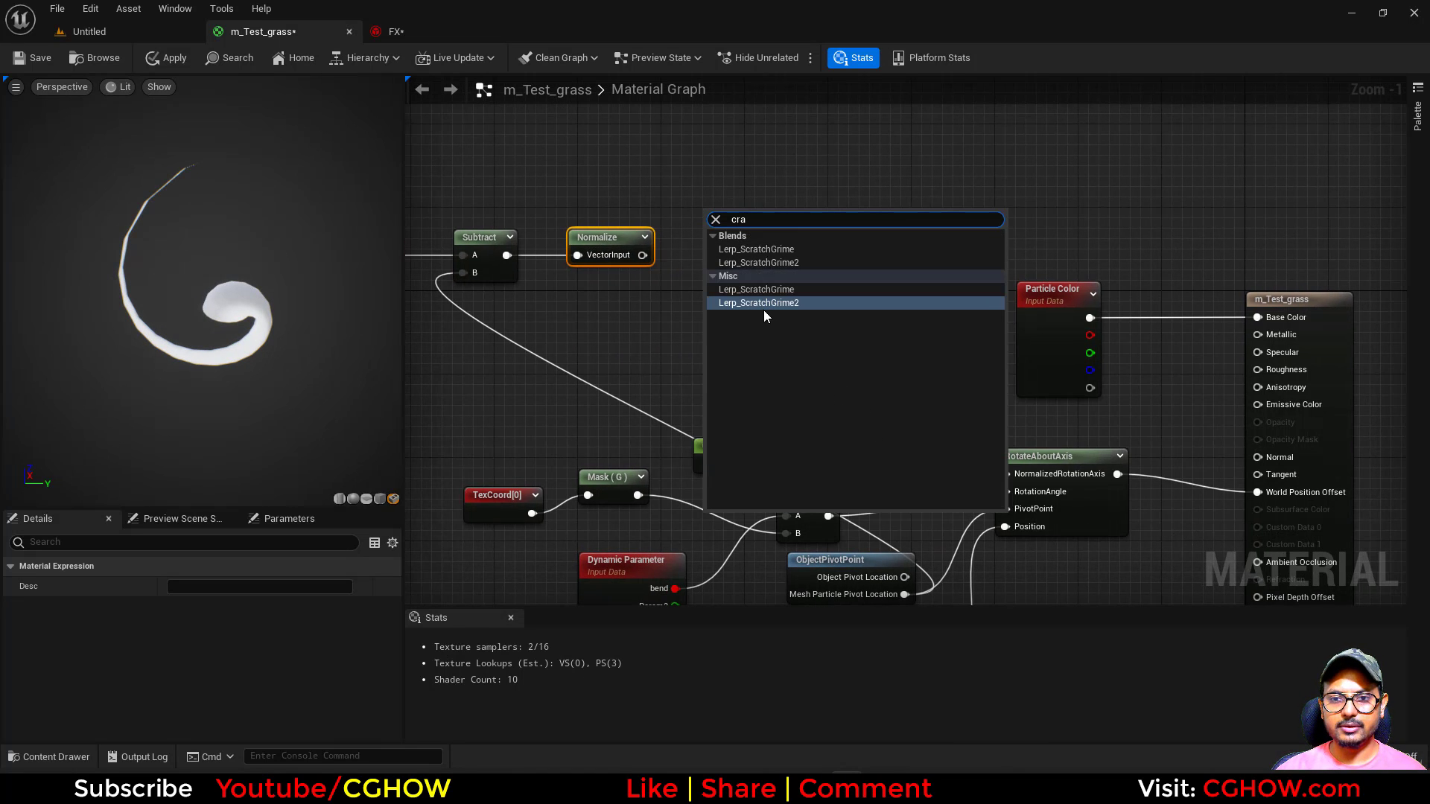
{"action": "key", "text": "Escape"}
{"action": "right_click", "coordinate": [724, 178]}
{"action": "type", "text": "cros"}
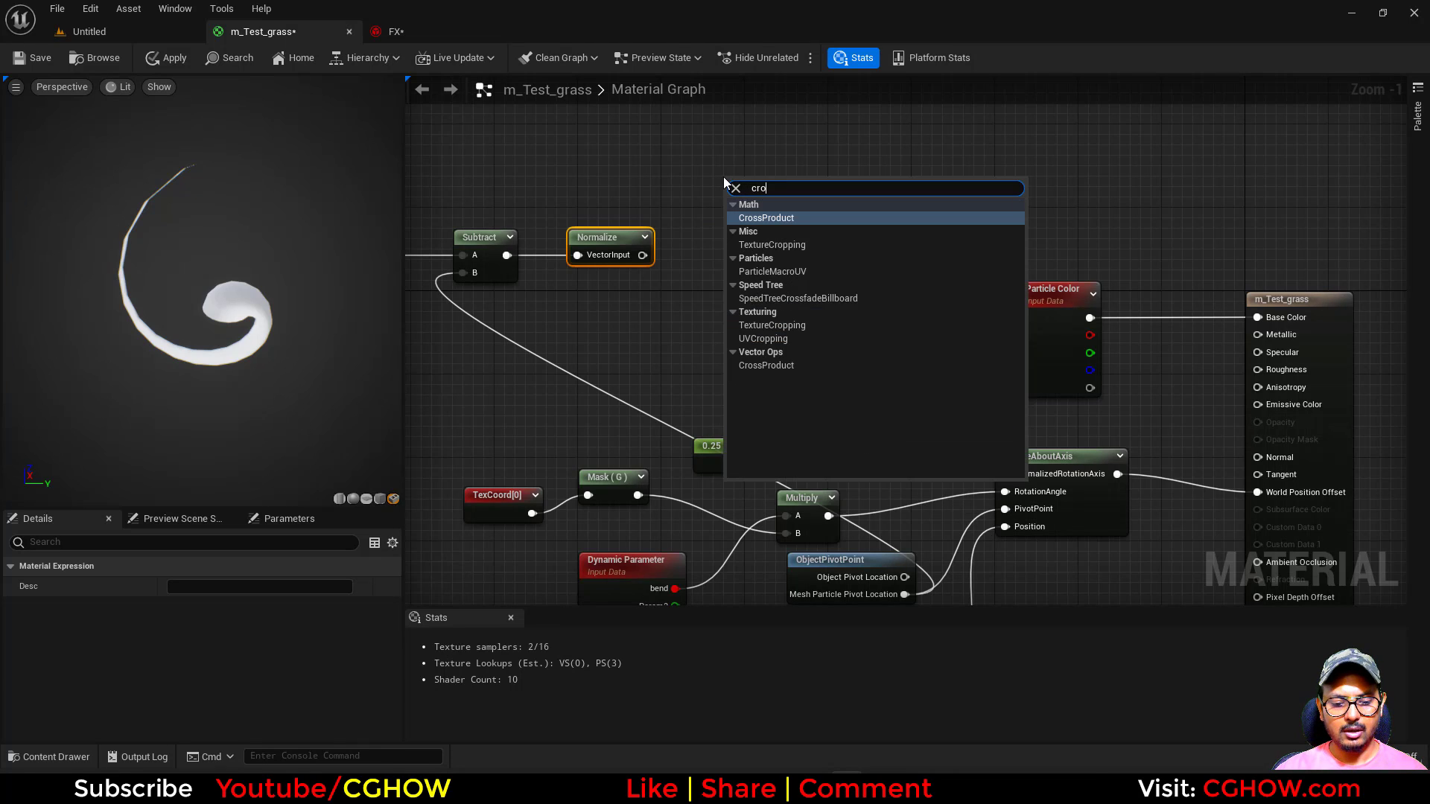
{"action": "left_click", "coordinate": [766, 218]}
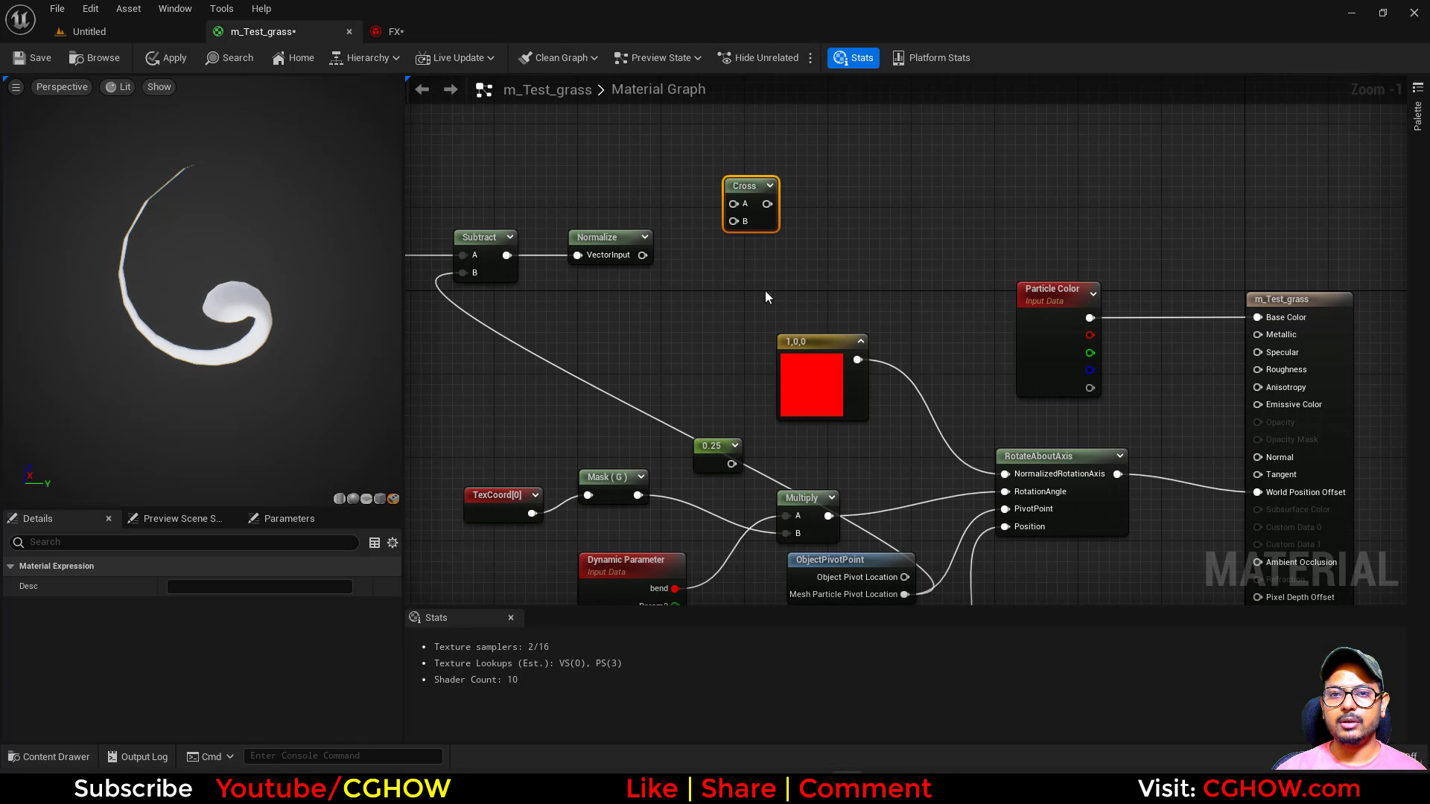
{"action": "left_click_drag", "start_coordinate": [768, 225], "coordinate": [778, 266]}
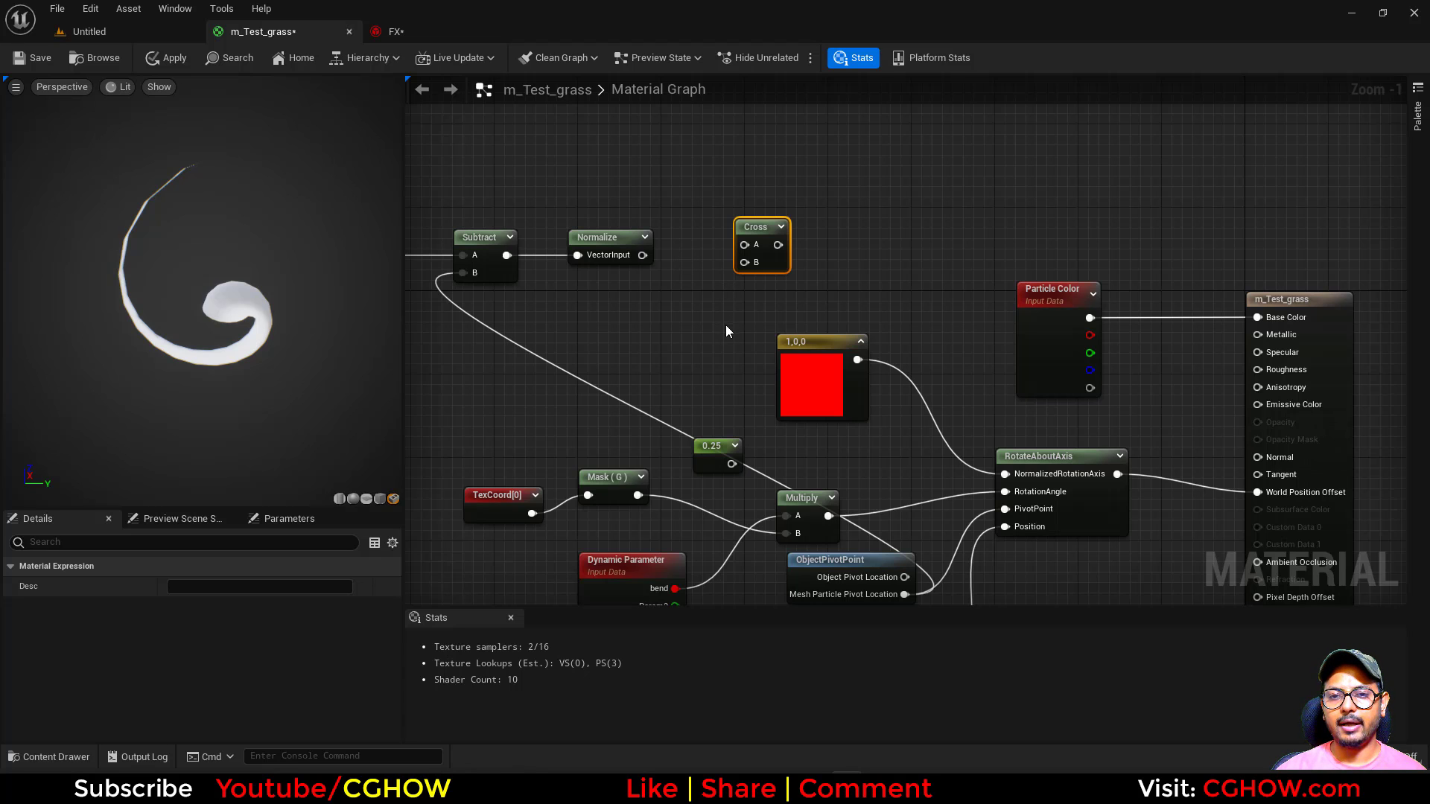
{"action": "right_click_drag", "start_coordinate": [726, 325], "coordinate": [684, 278]}
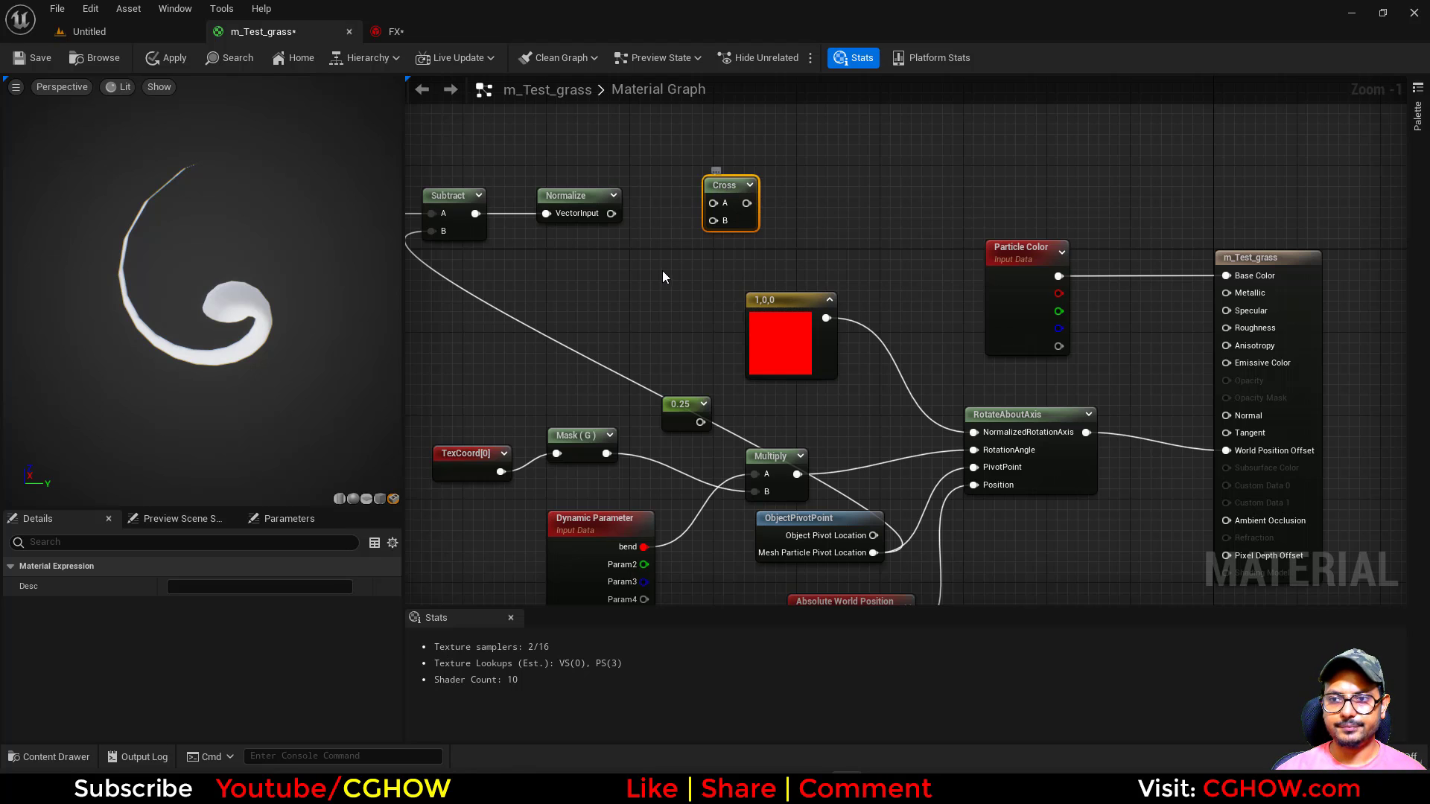
Step: Connect the Normalize node's output to the B input of the Cross node
{"action": "right_click_drag", "start_coordinate": [663, 270], "coordinate": [634, 268]}
{"action": "left_click_drag", "start_coordinate": [584, 211], "coordinate": [684, 218]}
{"action": "right_click_drag", "start_coordinate": [682, 154], "coordinate": [678, 269]}
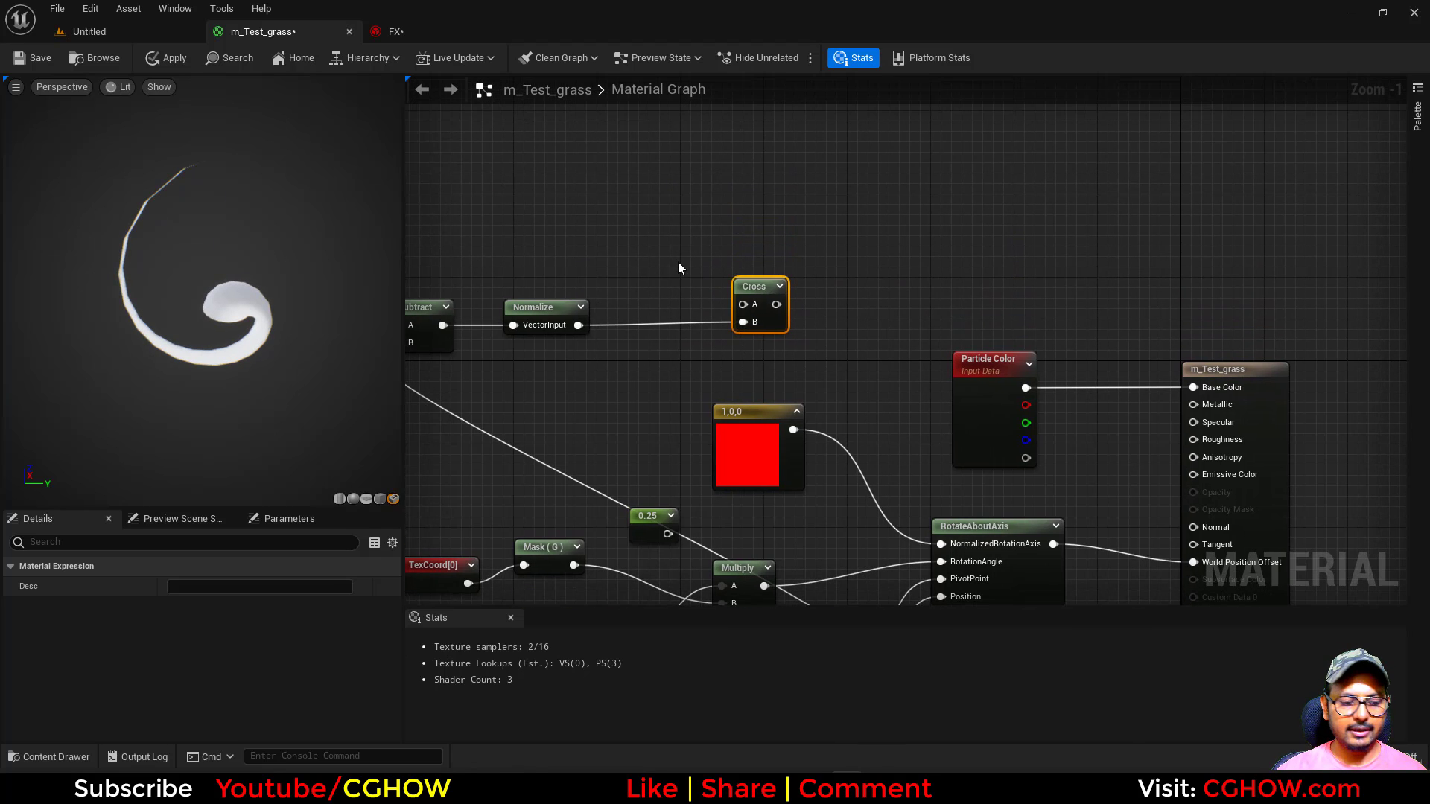
Step: Add a 0,0,1 Constant3Vector above the Normalize node and feed it into the Cross node's A input
{"action": "left_click", "coordinate": [605, 195]}
{"action": "left_click", "coordinate": [213, 646]}
{"action": "type", "text": "1"}
{"action": "key", "text": "Return"}
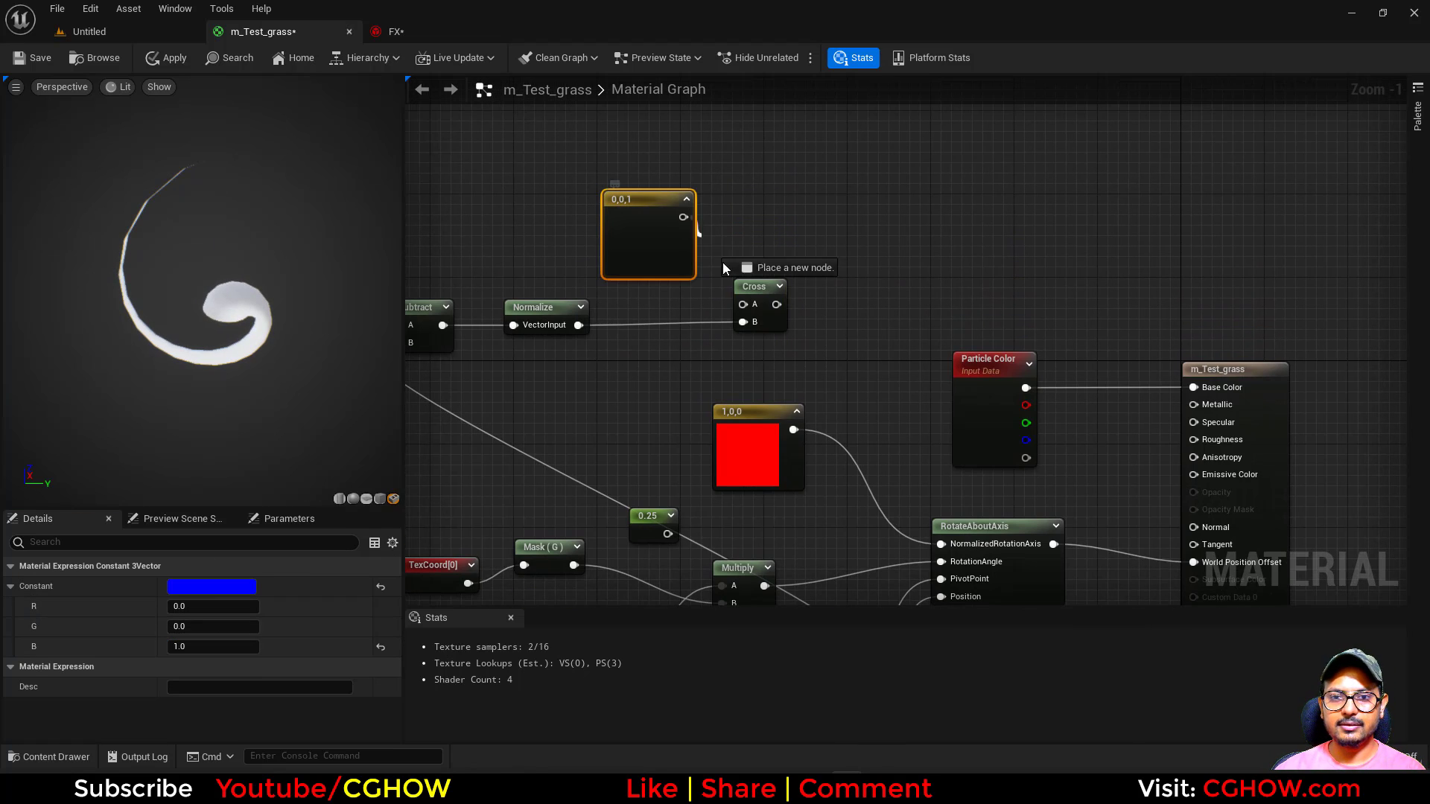
{"action": "left_click_drag", "start_coordinate": [753, 311], "coordinate": [745, 305]}
Step: Preview the Cross node's output on the mesh and shift the node slightly away from the blue vector
{"action": "left_click", "coordinate": [764, 294]}
{"action": "key", "text": "space"}
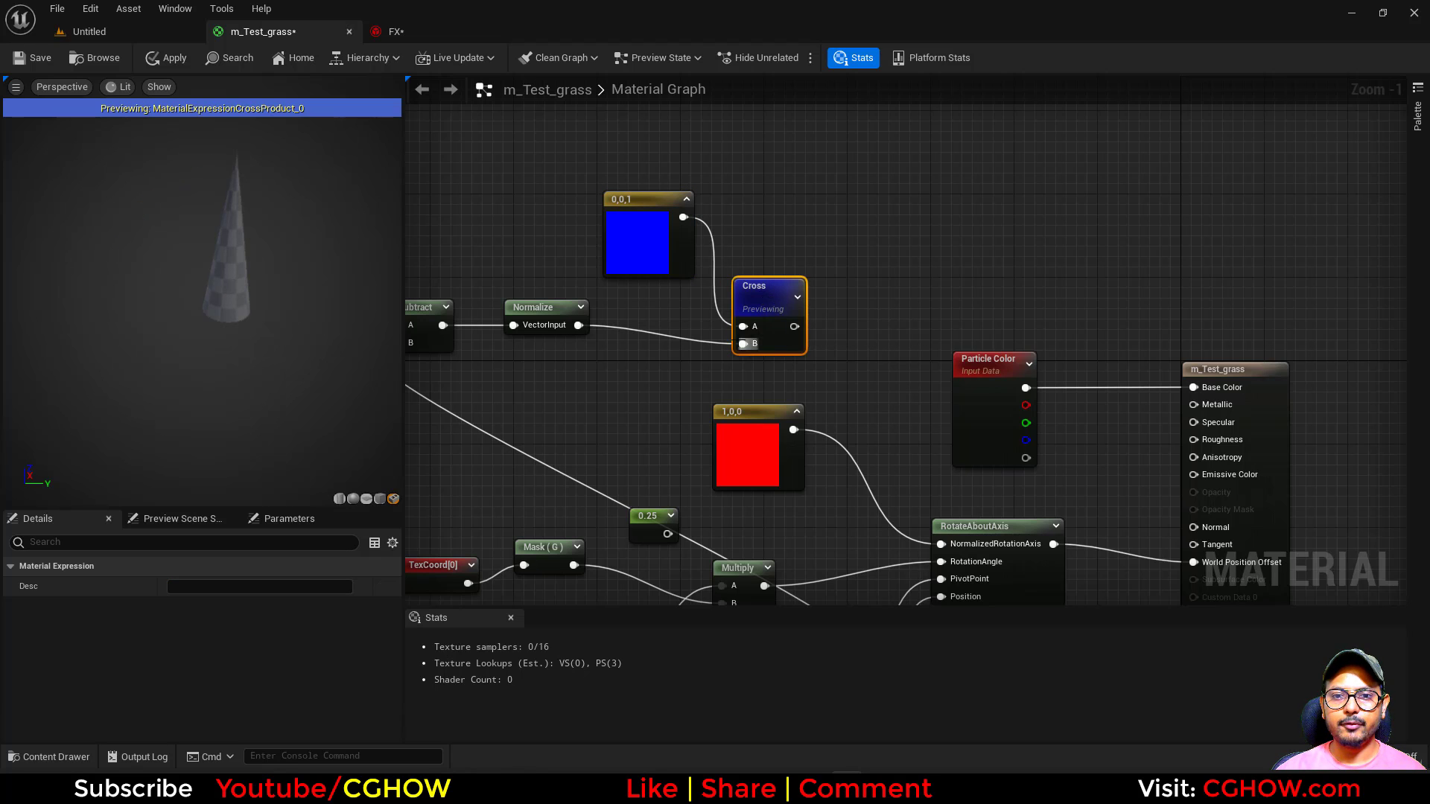
{"action": "right_click_drag", "start_coordinate": [768, 310], "coordinate": [812, 245]}
{"action": "left_click_drag", "start_coordinate": [812, 246], "coordinate": [822, 224]}
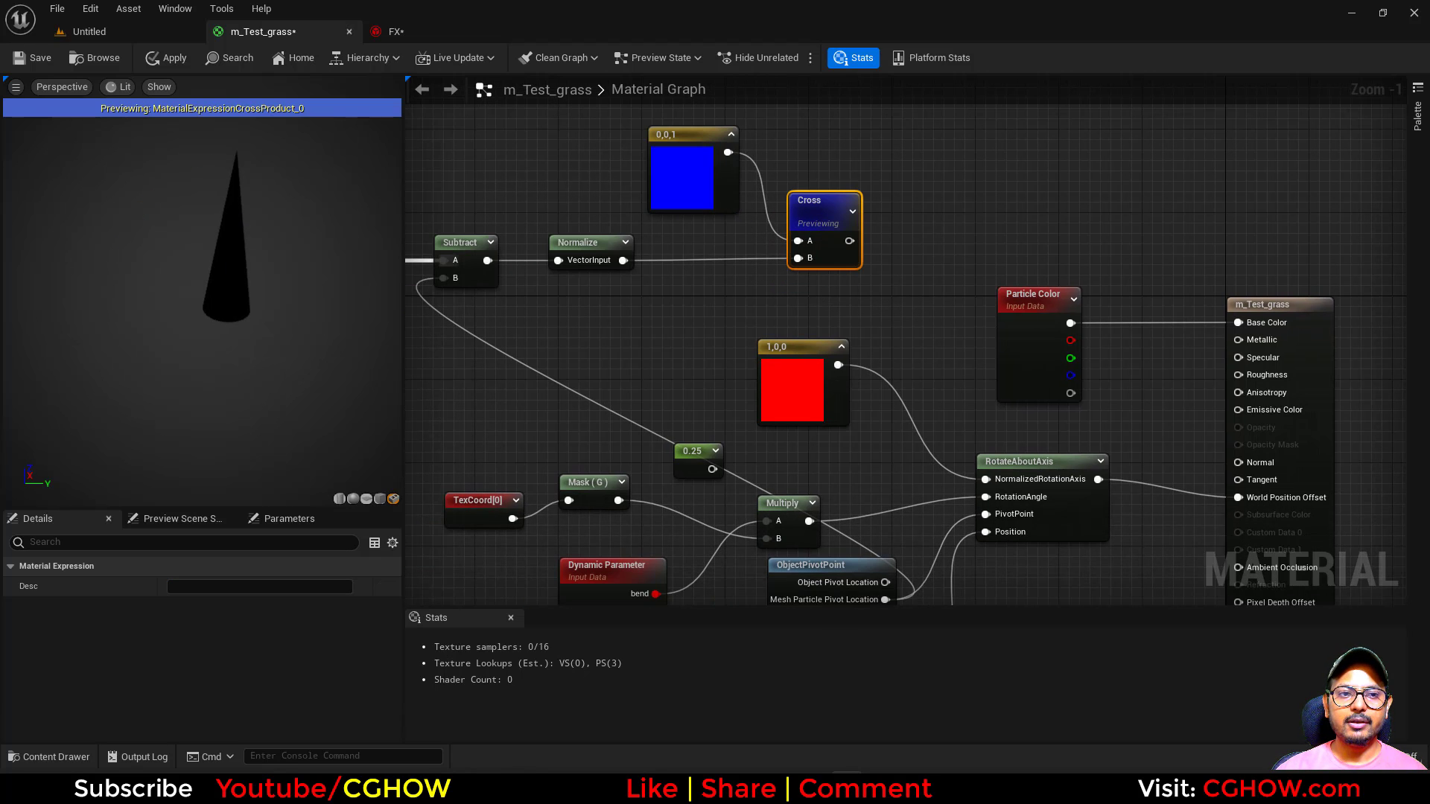
Step: Set the black constant vector feeding Subtract to 1,1,1 and examine its effect in the Cross node preview
{"action": "right_click_drag", "start_coordinate": [740, 297], "coordinate": [863, 360]}
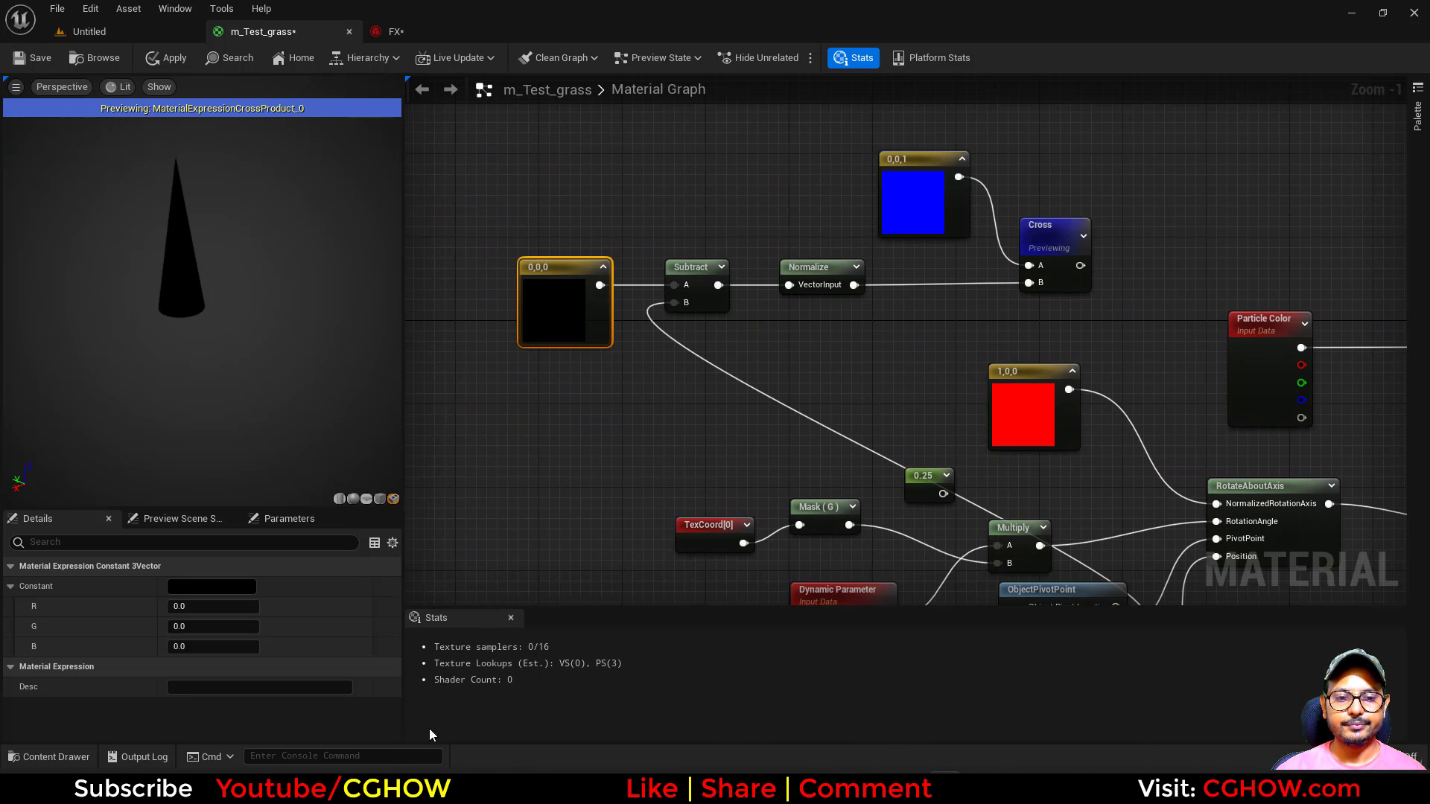
{"action": "right_click_drag", "start_coordinate": [792, 460], "coordinate": [789, 493]}
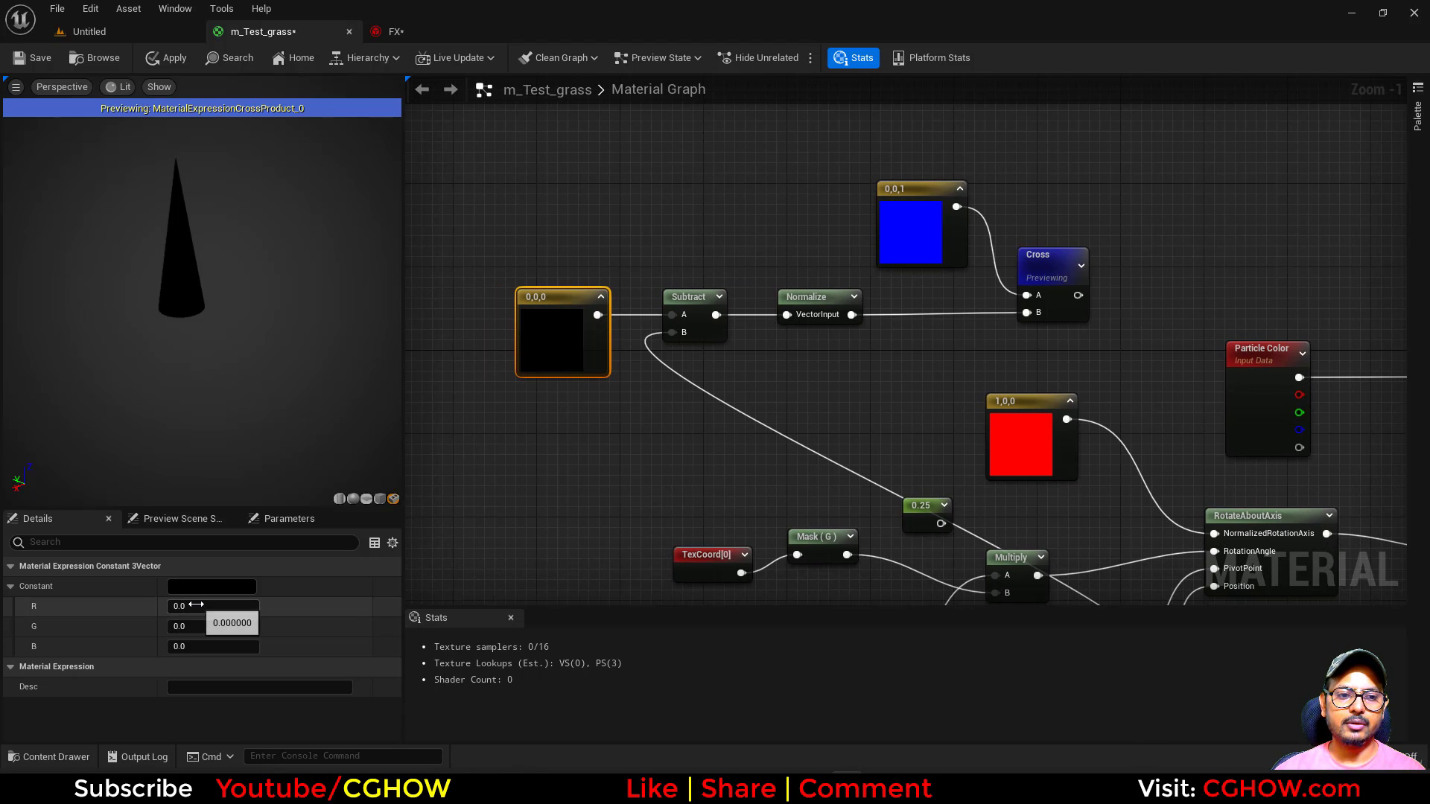
{"action": "left_click", "coordinate": [209, 628]}
{"action": "type", "text": "1"}
{"action": "left_click", "coordinate": [209, 645]}
{"action": "type", "text": "1"}
{"action": "left_click", "coordinate": [214, 609]}
{"action": "type", "text": "1"}
{"action": "key", "text": "Return"}
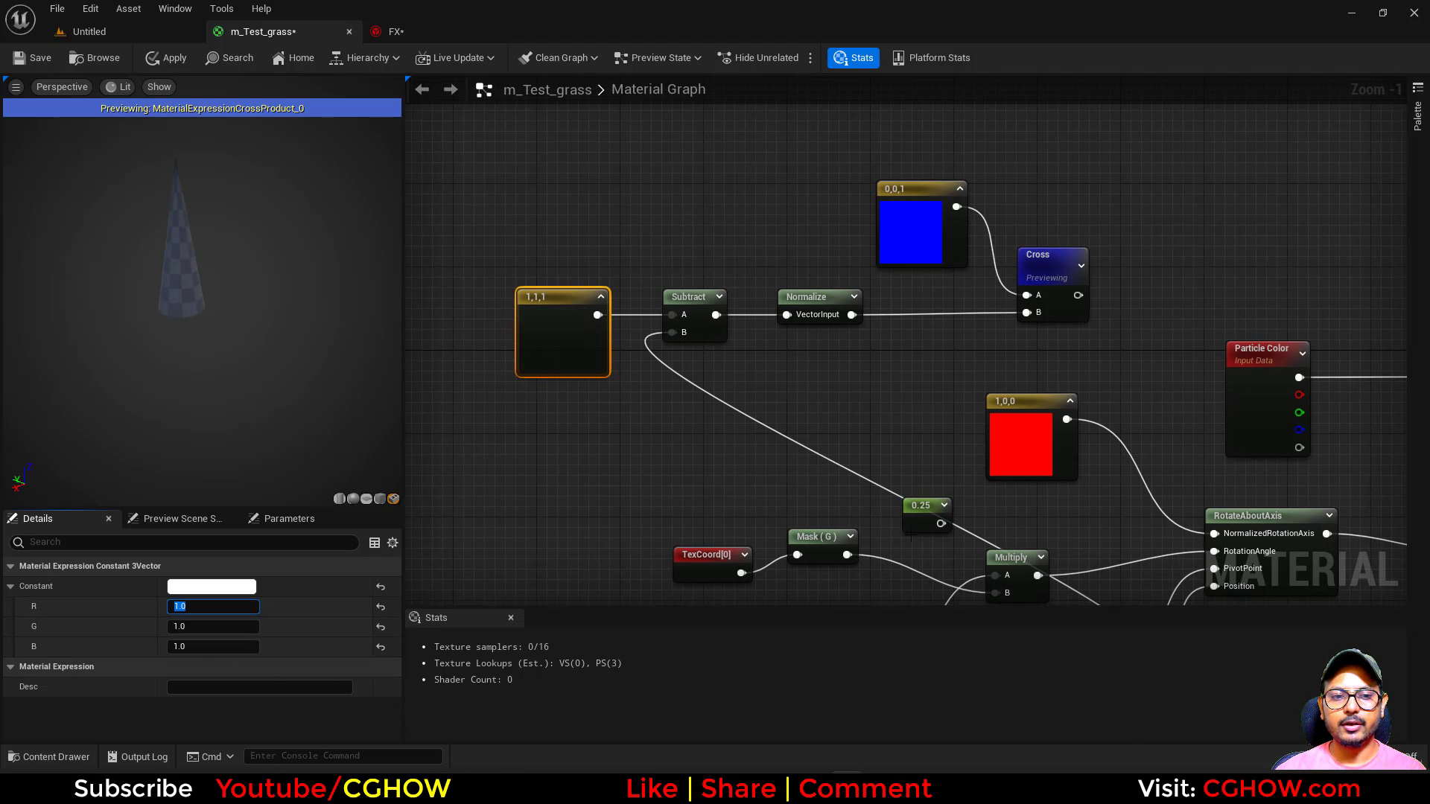
{"action": "right_click_drag", "start_coordinate": [889, 453], "coordinate": [777, 465]}
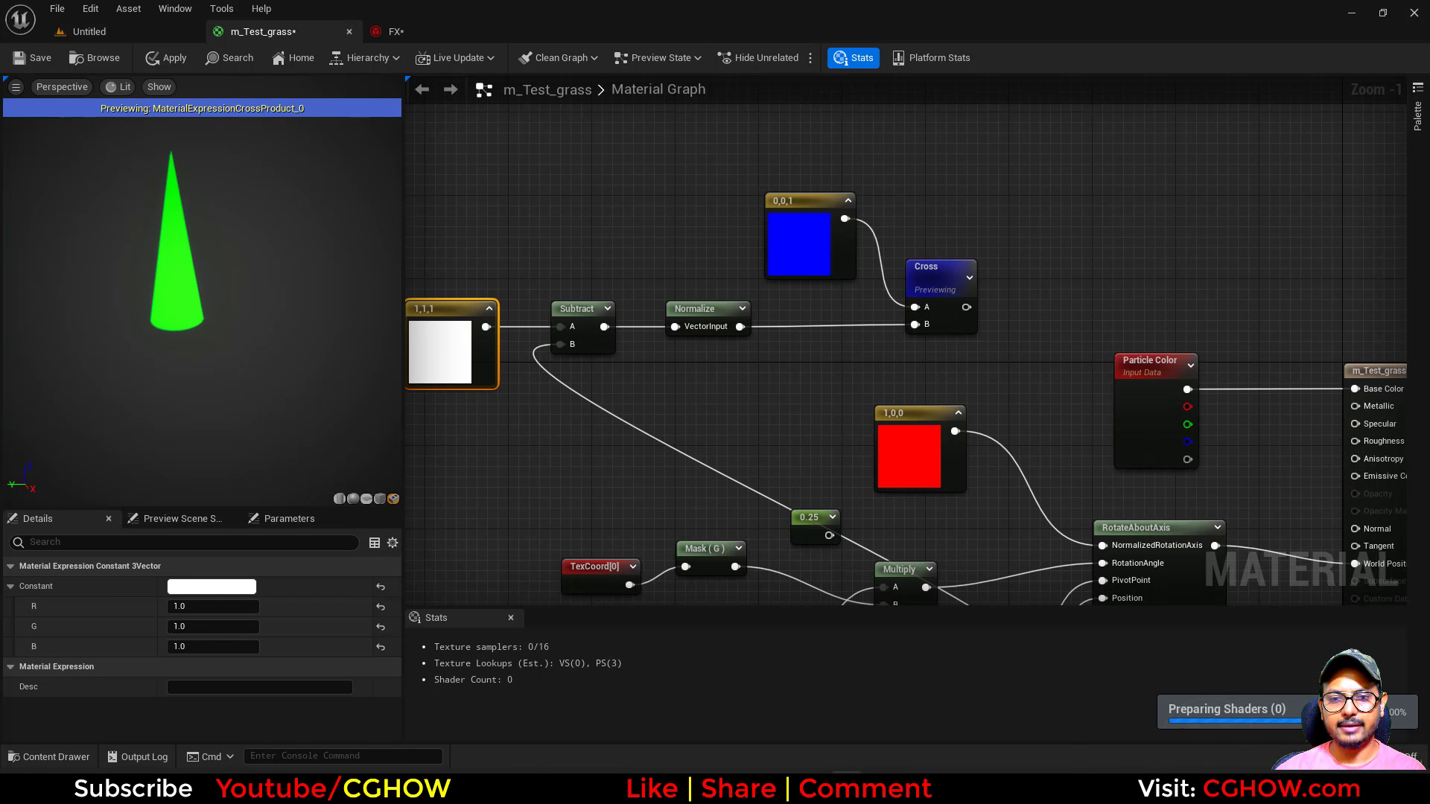
{"action": "right_click_drag", "start_coordinate": [520, 330], "coordinate": [601, 360]}
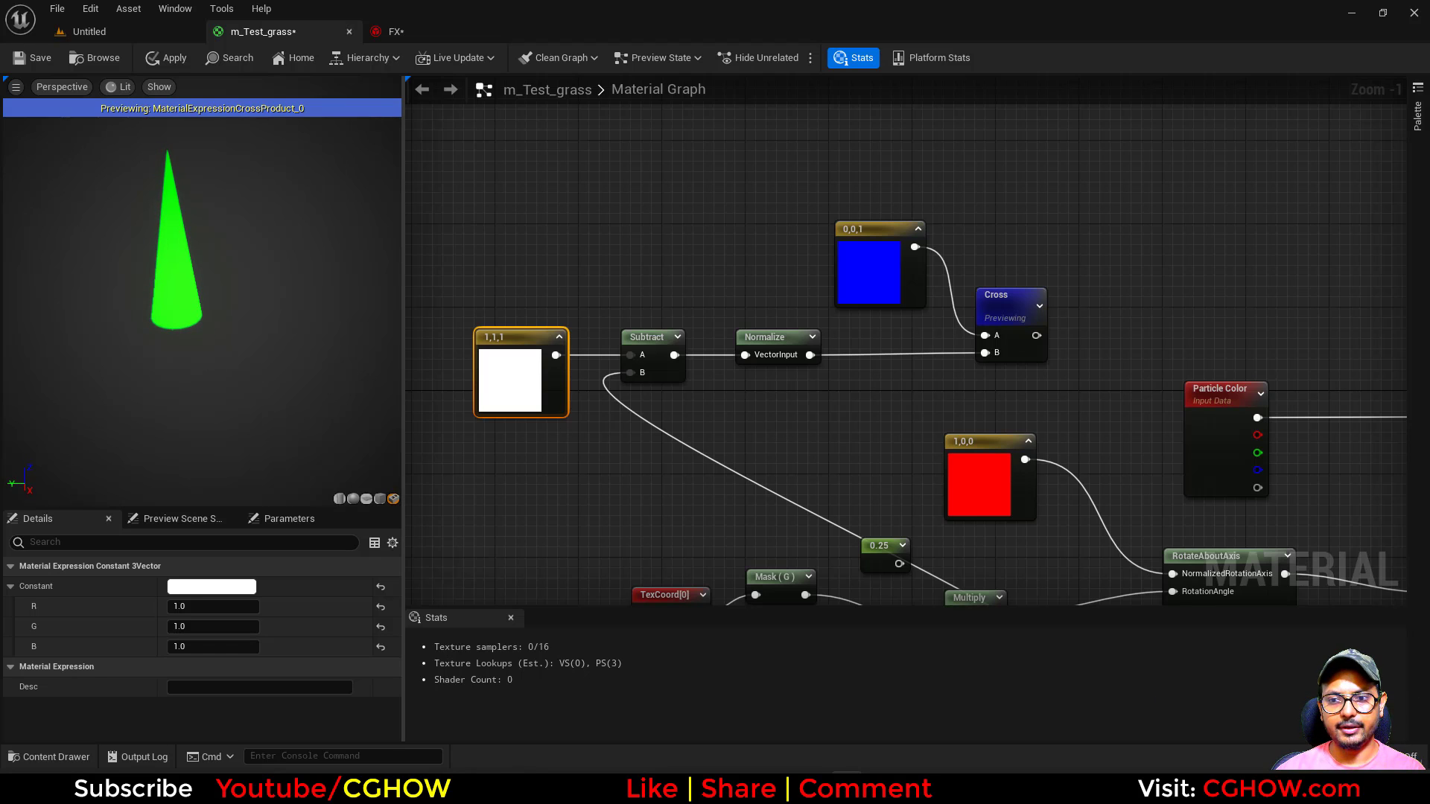
Step: Return the constant vector feeding Subtract's A input to 0,0,0
{"action": "right_click_drag", "start_coordinate": [542, 521], "coordinate": [515, 495]}
{"action": "left_click", "coordinate": [228, 605]}
{"action": "type", "text": "0"}
{"action": "key", "text": "Tab"}
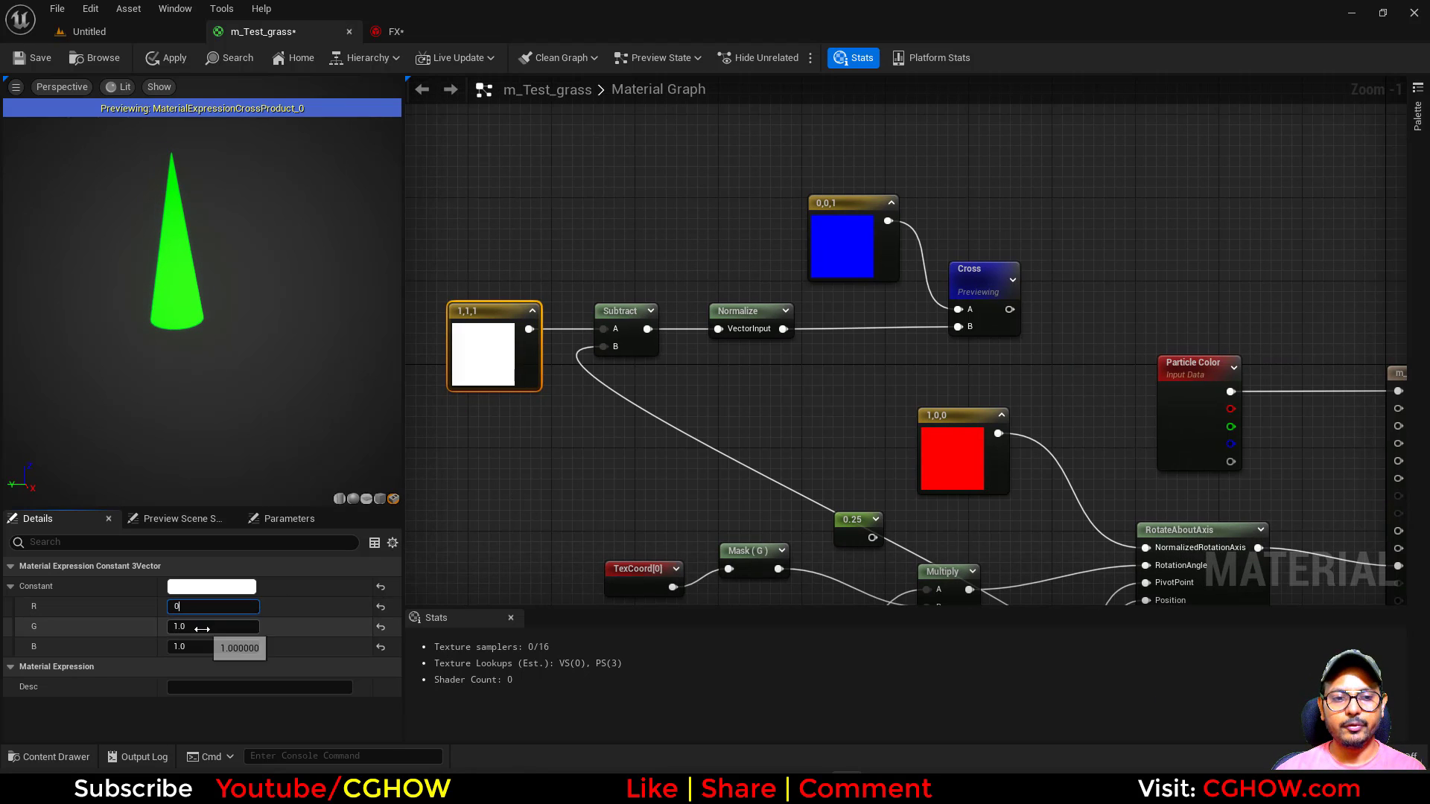
{"action": "type", "text": "0"}
{"action": "key", "text": "Tab"}
{"action": "type", "text": "0"}
{"action": "key", "text": "Return"}
Step: Feed the Cross result into RotateAboutAxis's NormalizedRotationAxis in place of the red vector and save the material
{"action": "right_click_drag", "start_coordinate": [1018, 330], "coordinate": [796, 264]}
{"action": "left_click_drag", "start_coordinate": [787, 243], "coordinate": [924, 481]}
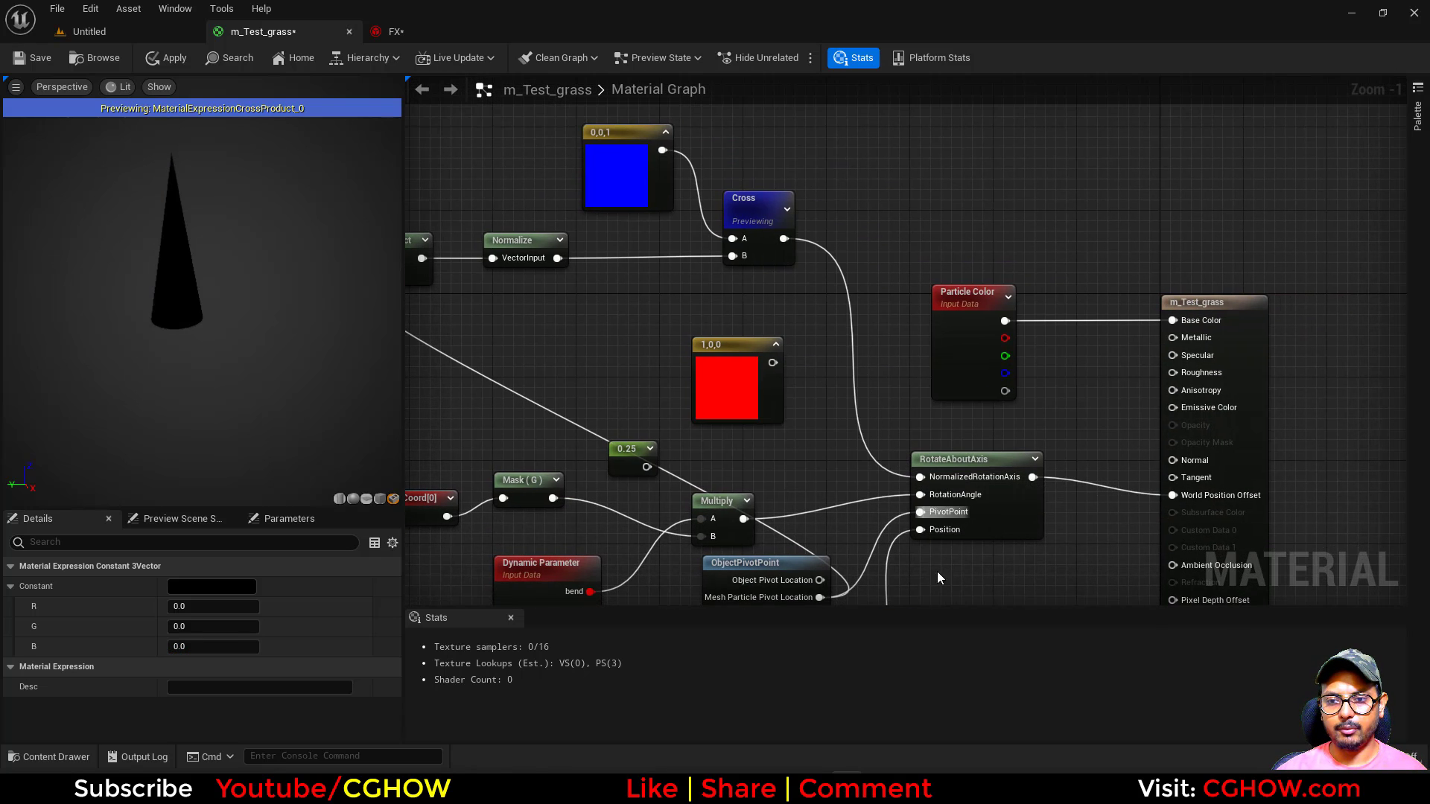
{"action": "right_click_drag", "start_coordinate": [990, 552], "coordinate": [1005, 515]}
{"action": "scroll", "coordinate": [1004, 423], "scroll_direction": "down", "scroll_amount": 1}
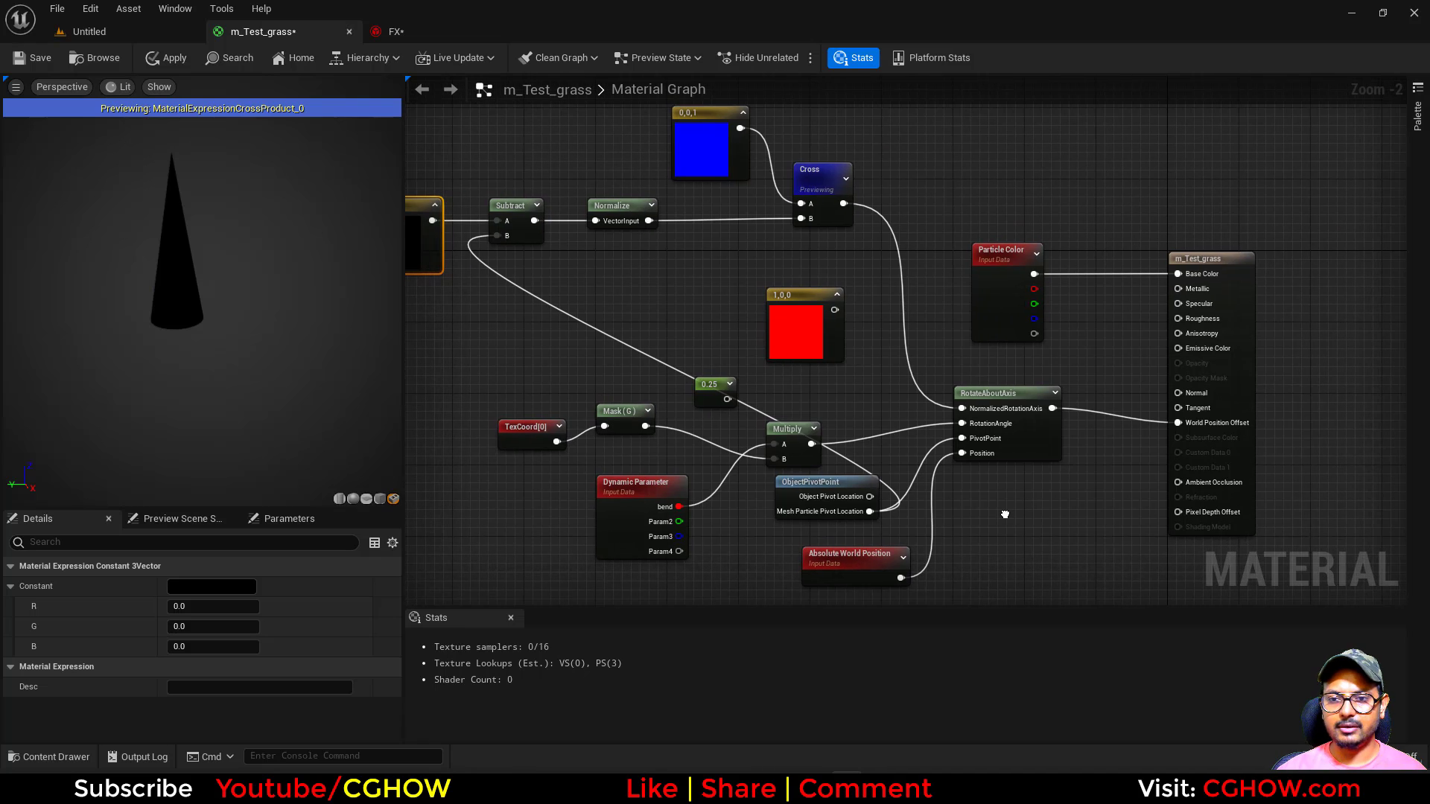
{"action": "left_click", "coordinate": [33, 59]}
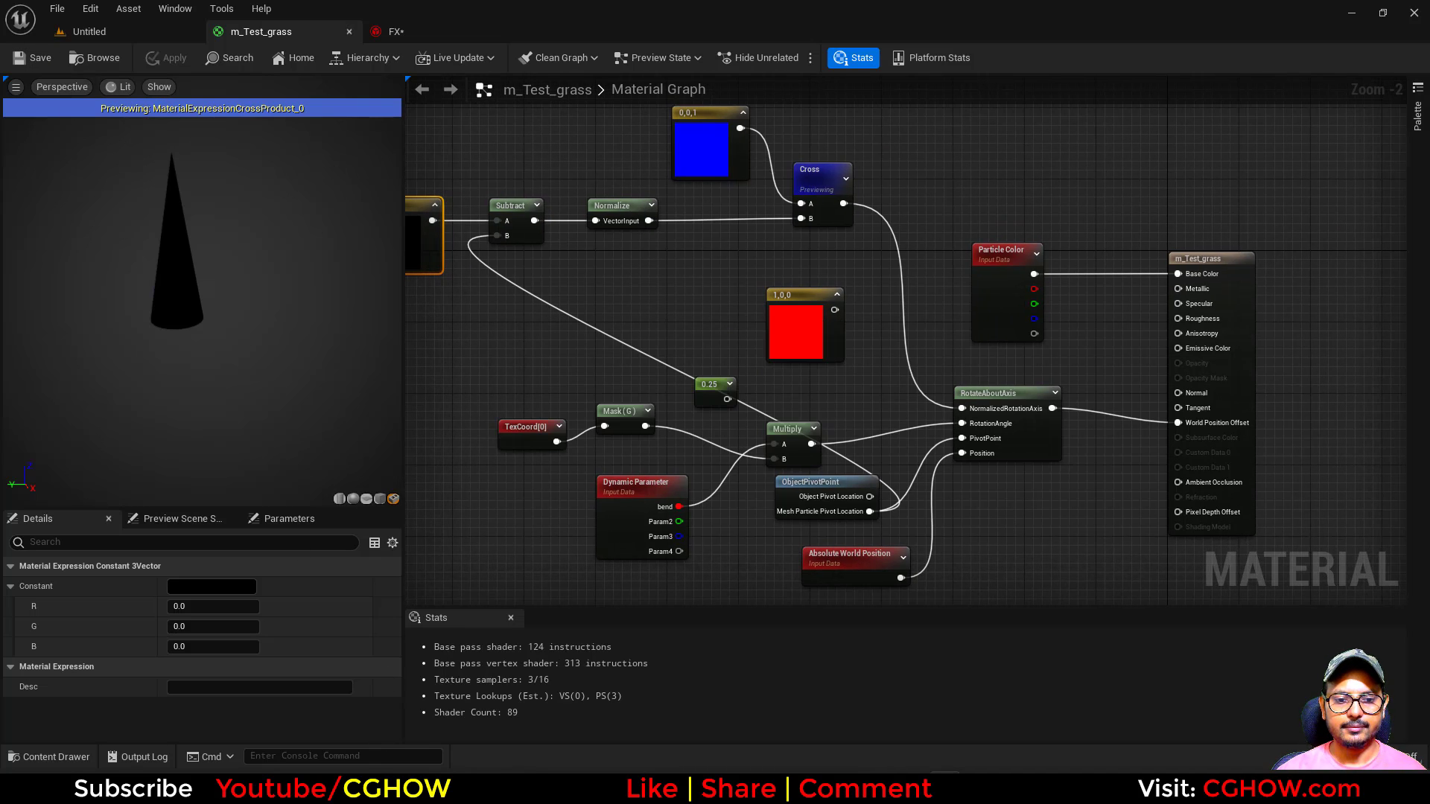
Step: In the FX Niagara system, set Spawn Burst Instantaneous's Spawn Count to 163 and inspect how the blades bend
{"action": "left_click", "coordinate": [426, 35]}
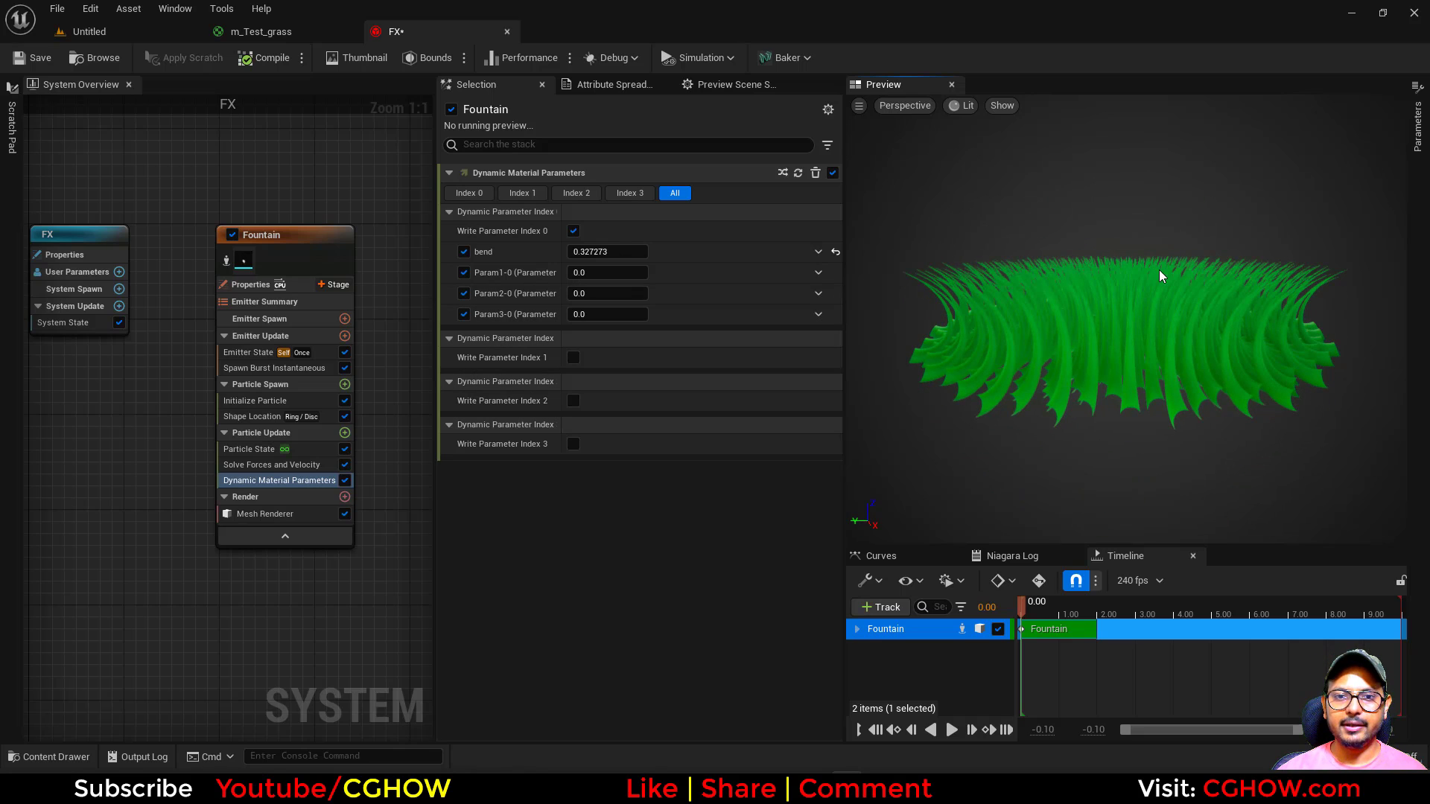
{"action": "left_click_drag", "start_coordinate": [1160, 277], "coordinate": [1162, 328]}
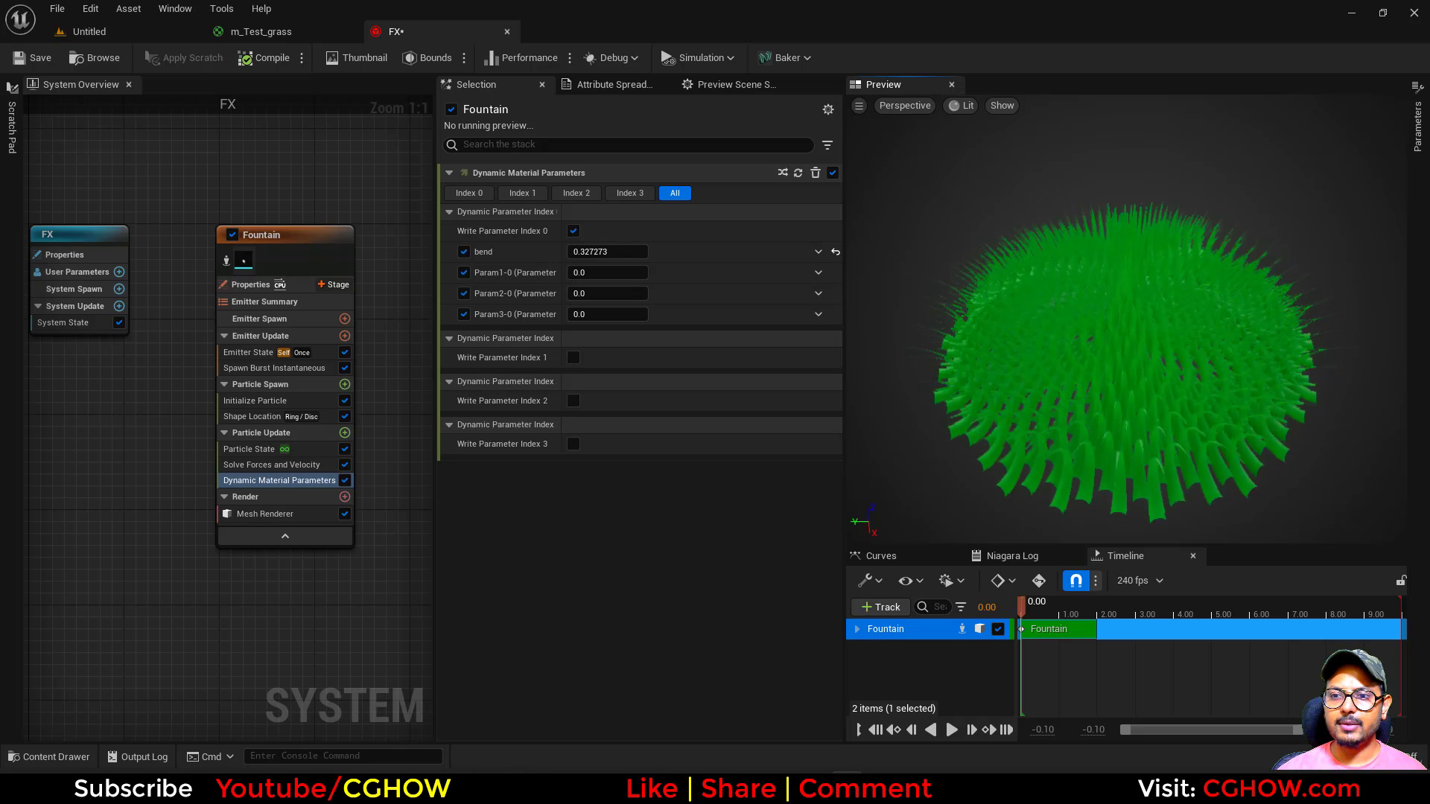
{"action": "left_click", "coordinate": [263, 369]}
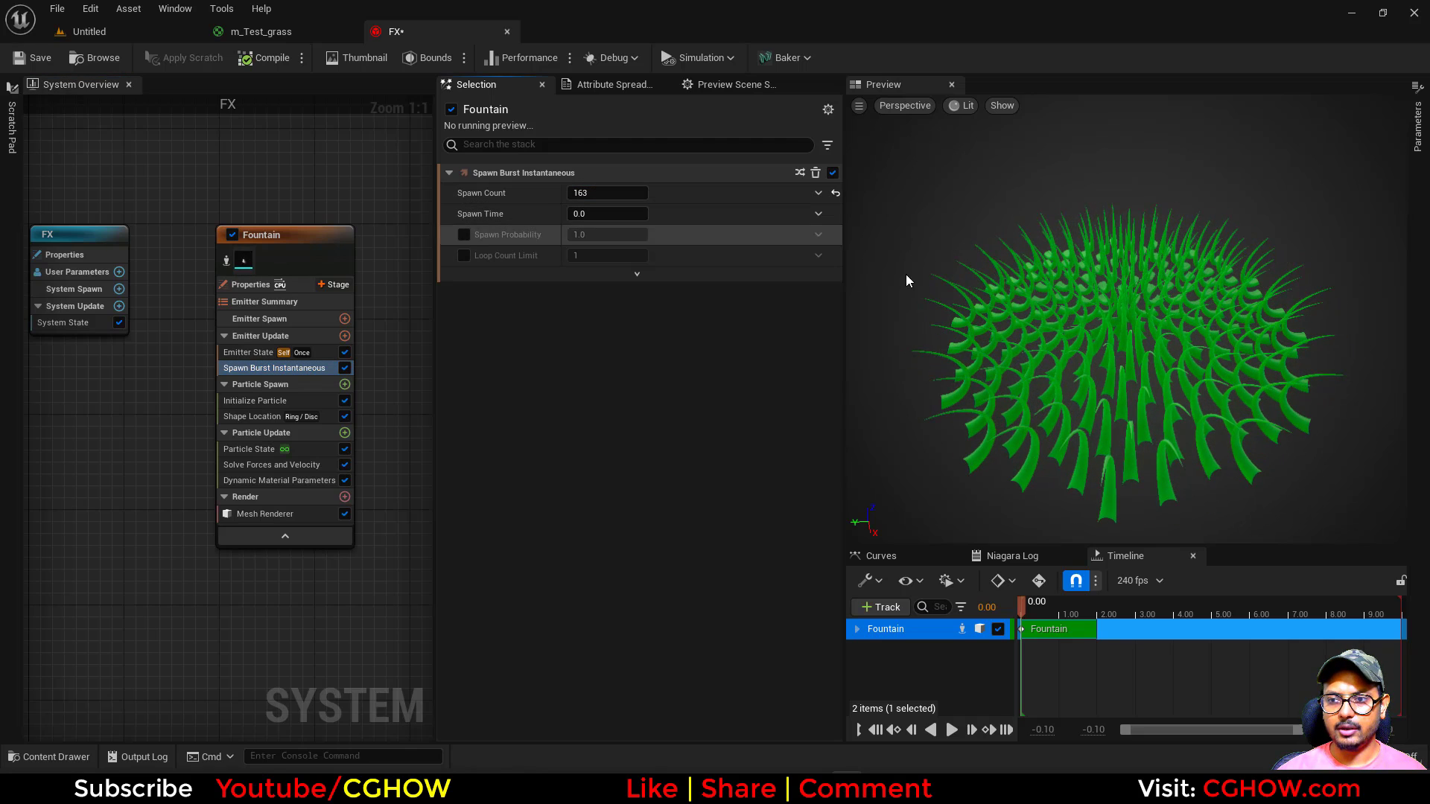
{"action": "left_click_drag", "start_coordinate": [1102, 295], "coordinate": [1034, 335]}
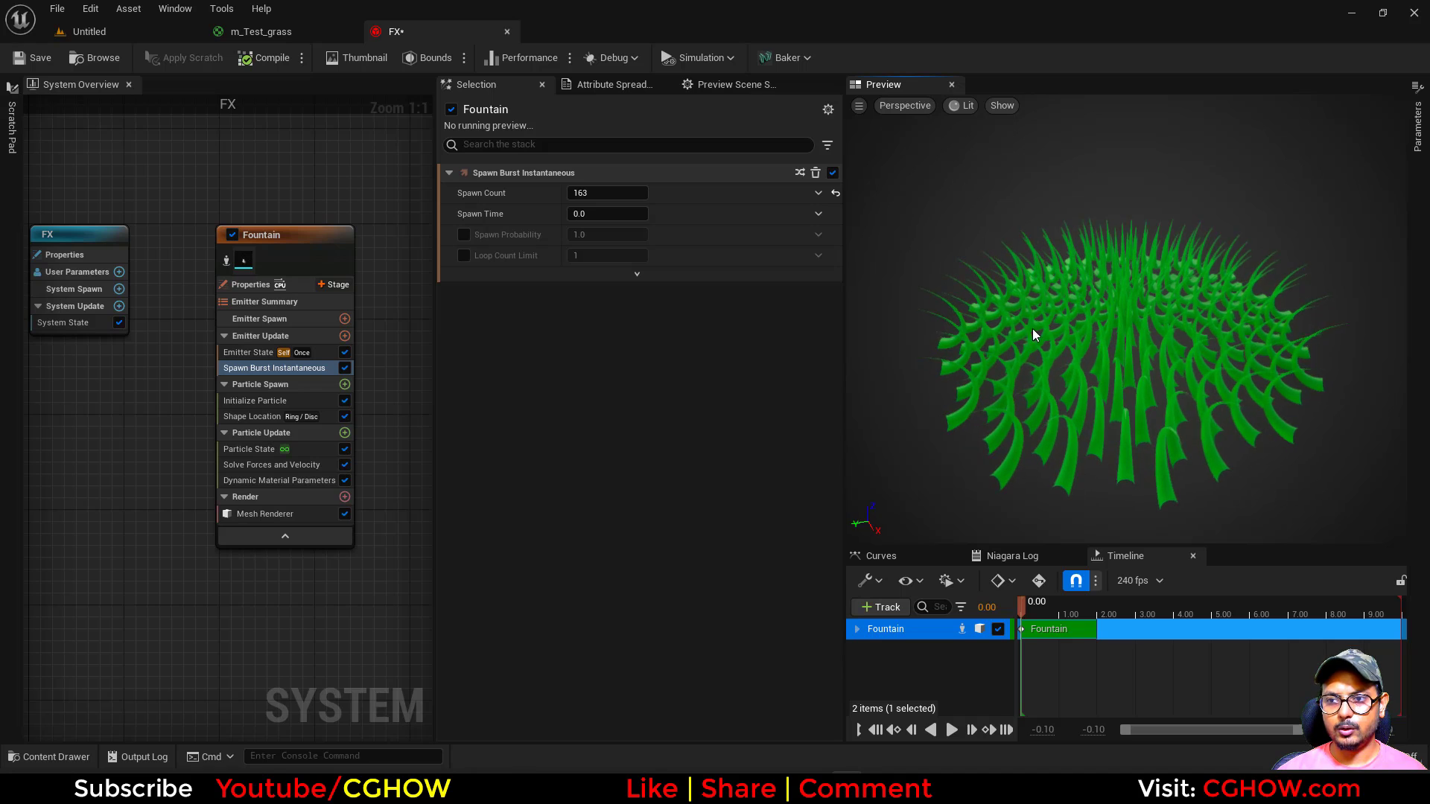
Step: Change the bend dynamic parameter so the blades stand nearly straight, and set the Spawn Count to 298
{"action": "left_click", "coordinate": [311, 483]}
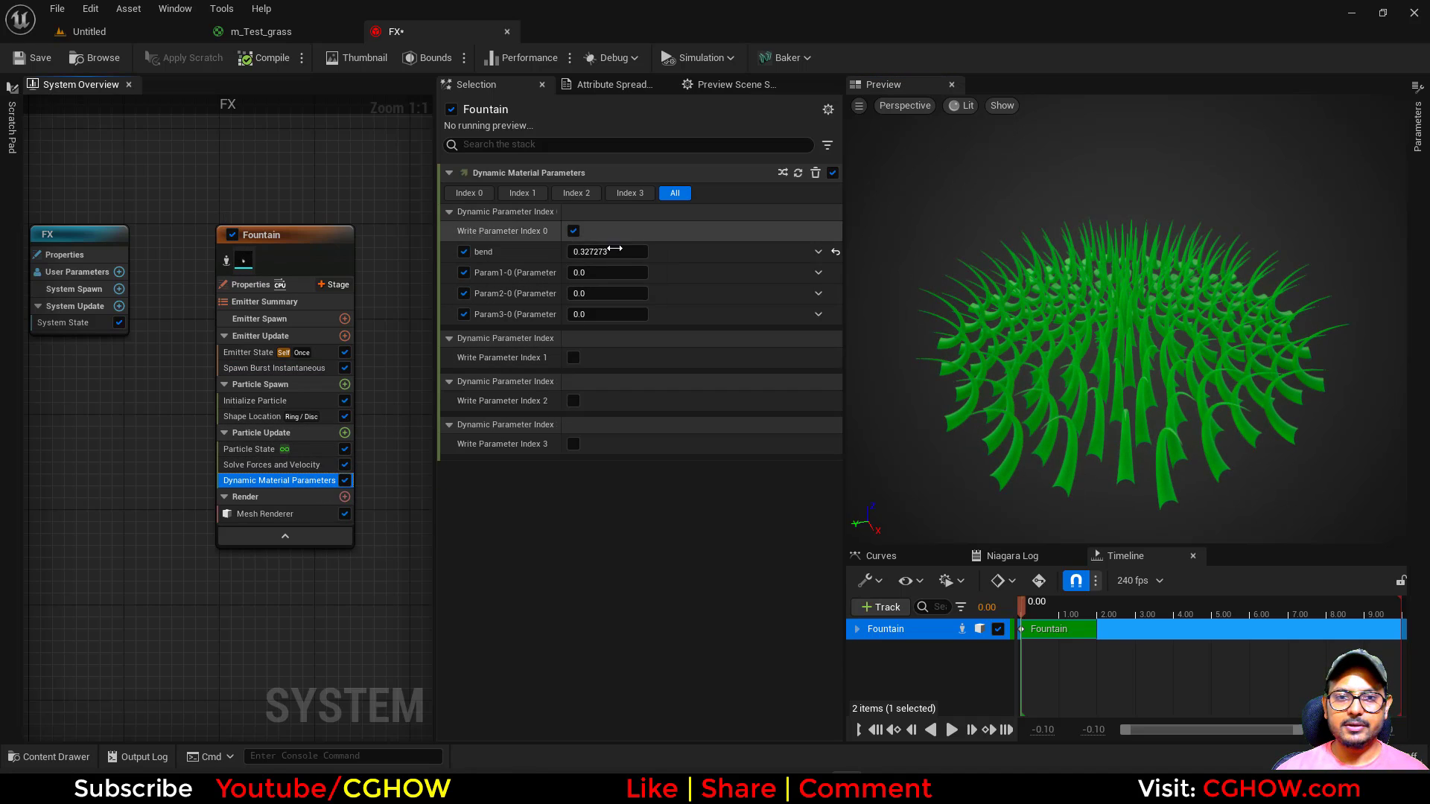
{"action": "left_click", "coordinate": [605, 252]}
{"action": "mouse_move", "coordinate": [1065, 364]}
{"action": "left_mouse_down"}
{"action": "mouse_move", "coordinate": [1066, 335]}
{"action": "mouse_move", "coordinate": [1069, 347]}
{"action": "left_mouse_up"}
{"action": "left_click", "coordinate": [269, 370]}
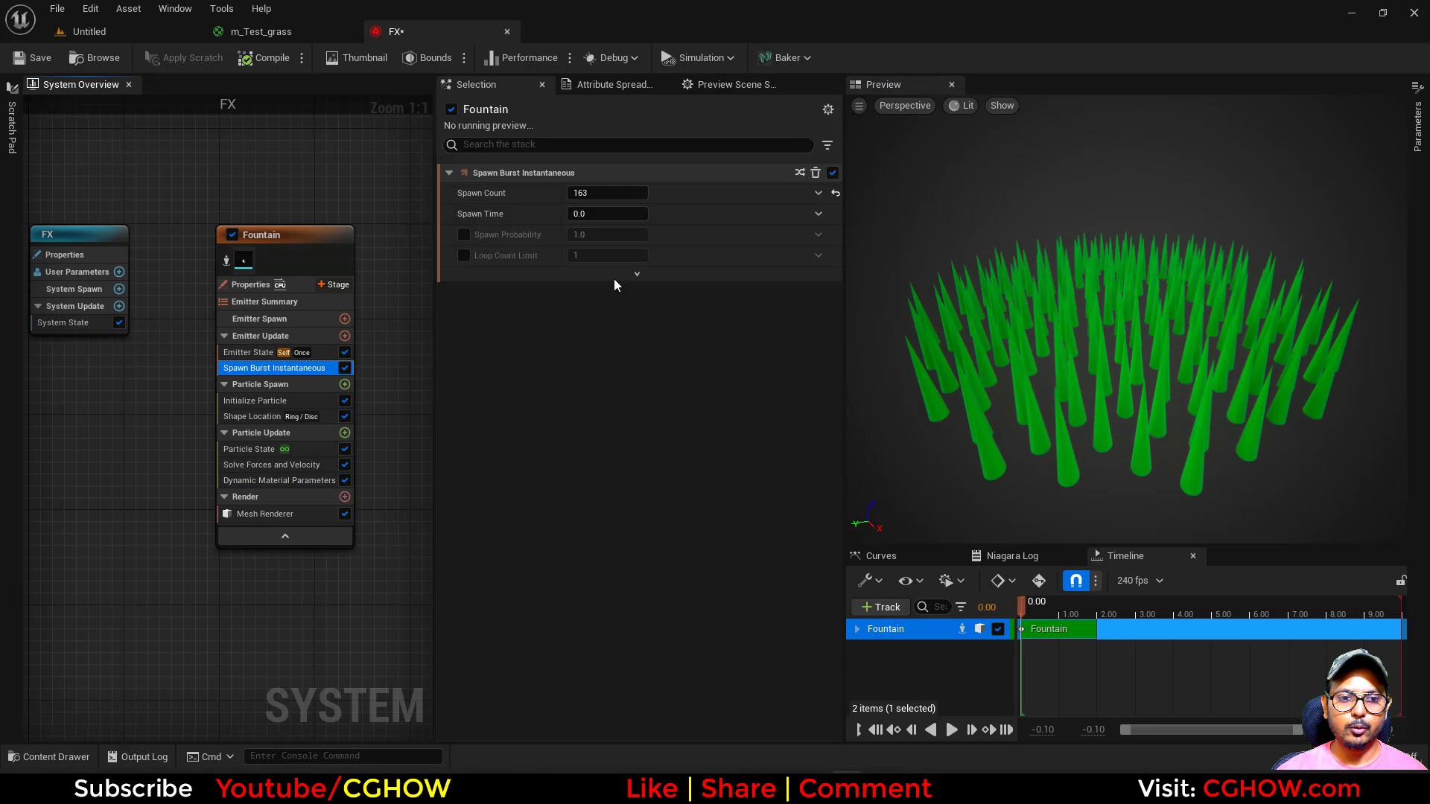
{"action": "left_click_drag", "start_coordinate": [593, 193], "coordinate": [643, 194]}
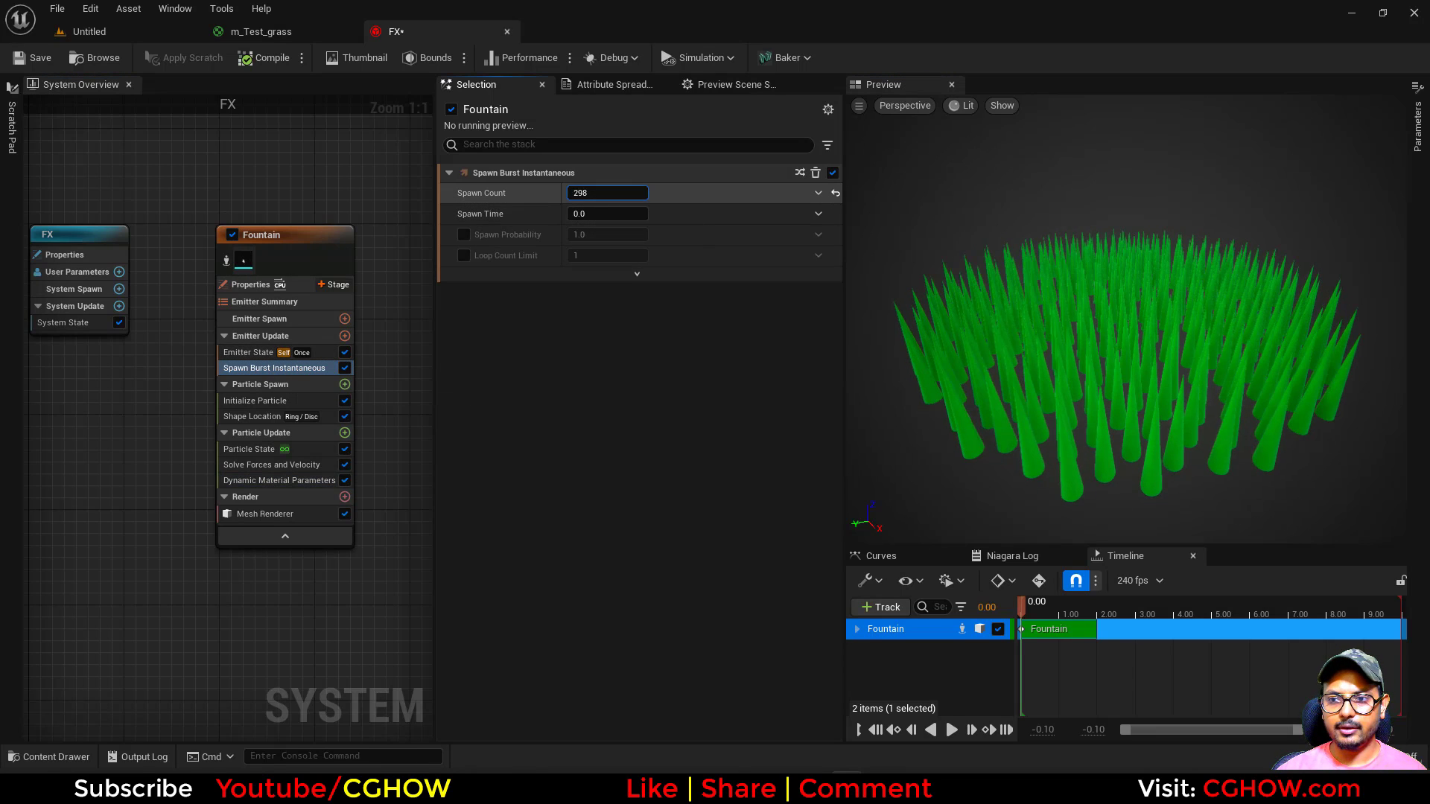
Step: Add a Region Mask module to the Fountain emitter's Particle Spawn stage
{"action": "left_click", "coordinate": [345, 386]}
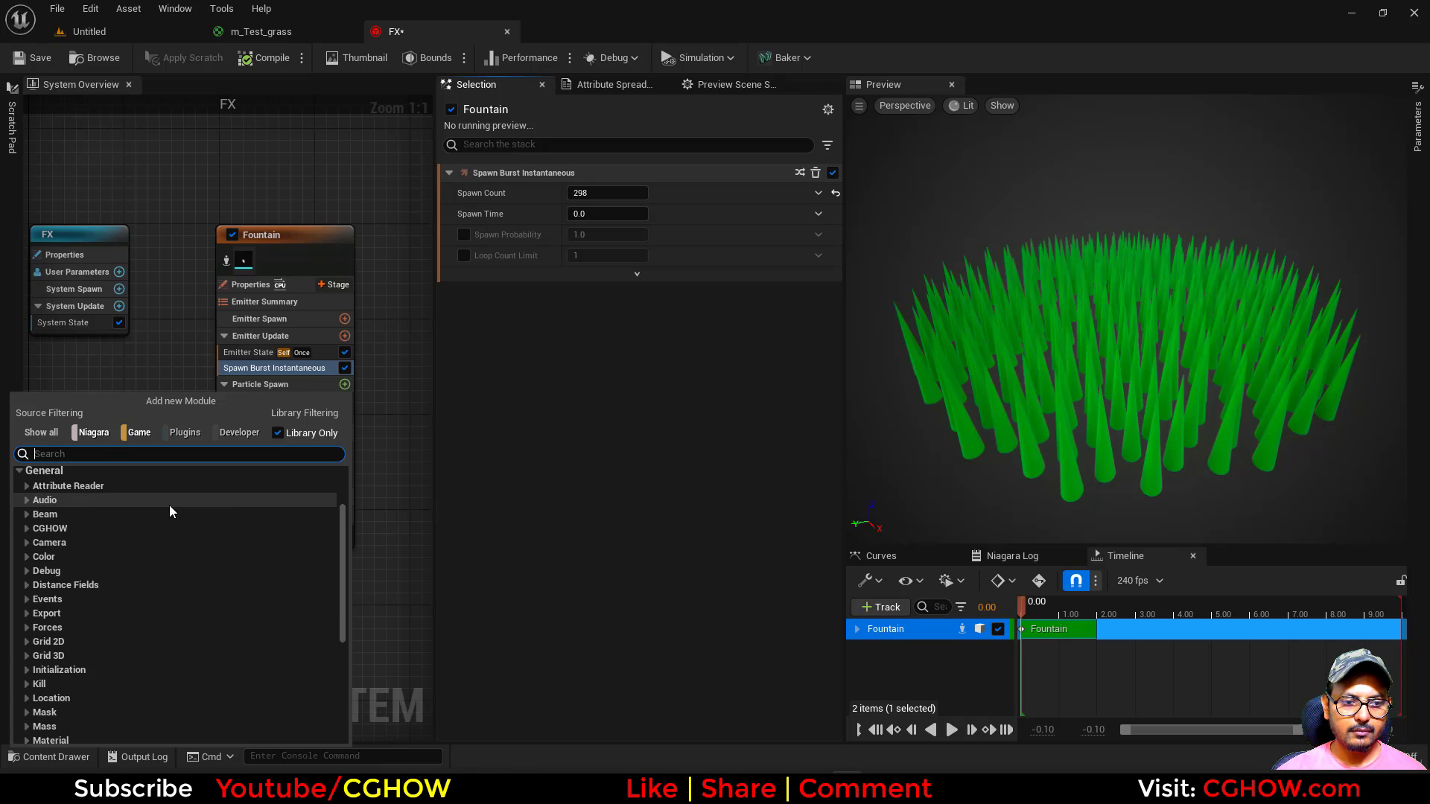
{"action": "type", "text": "reg"}
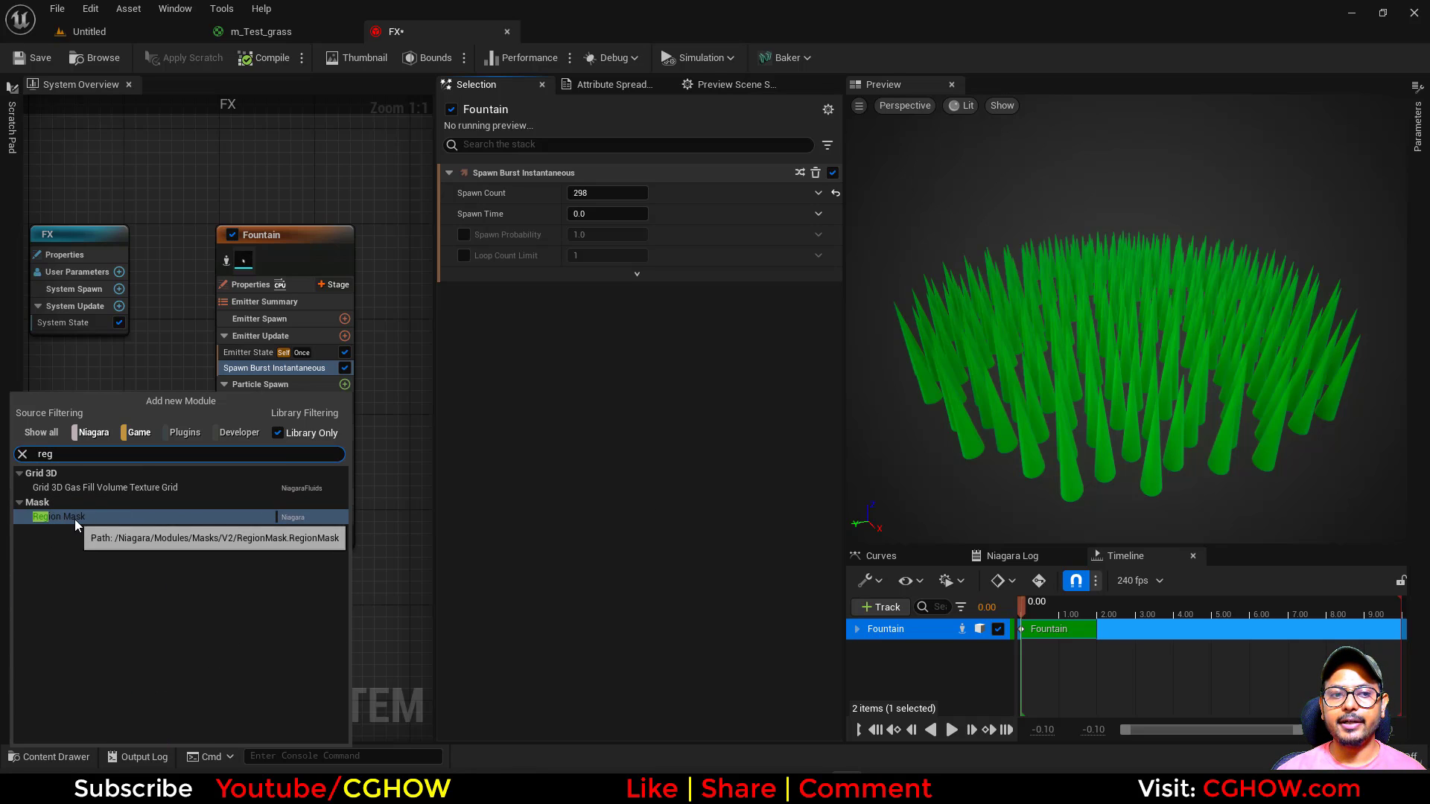
{"action": "left_click", "coordinate": [76, 517]}
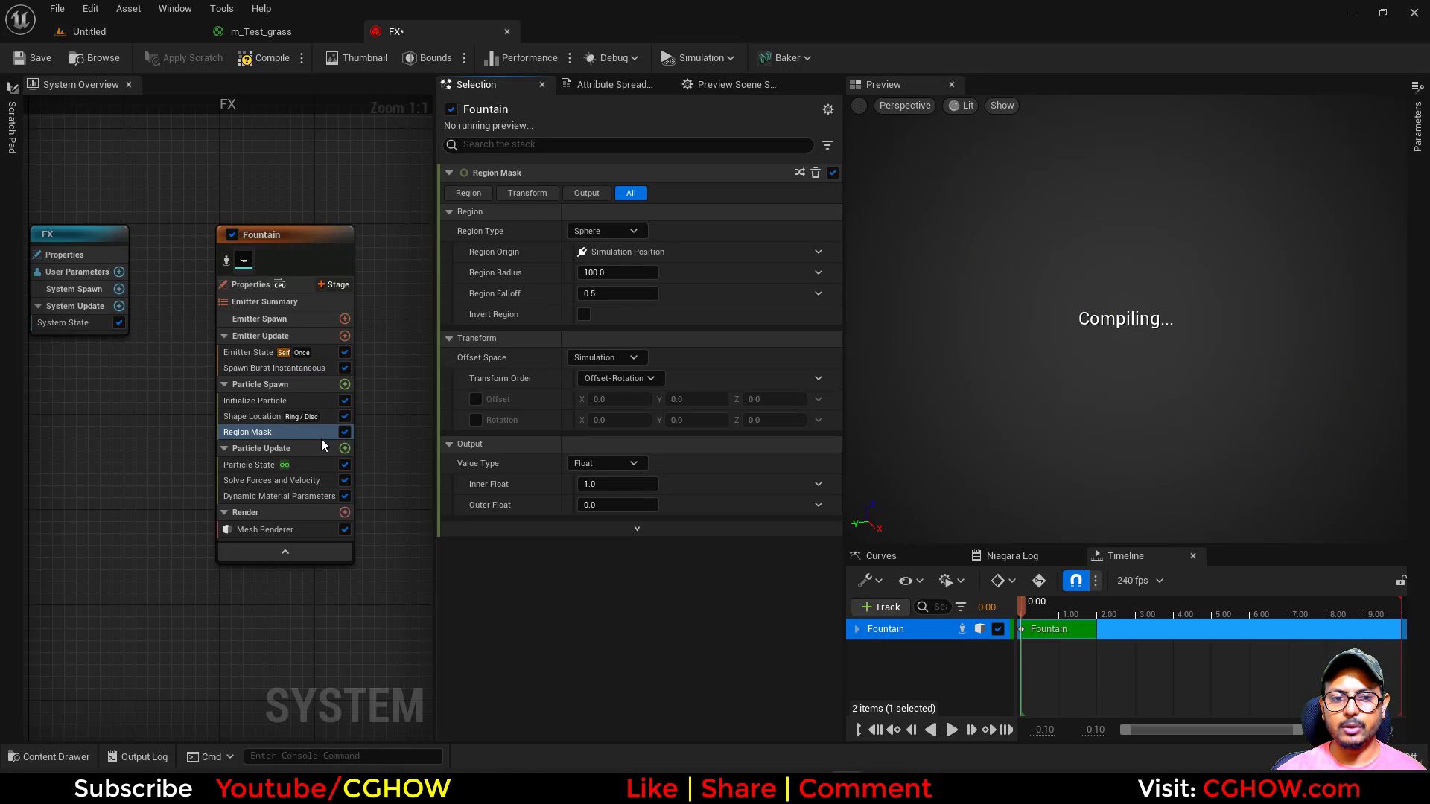
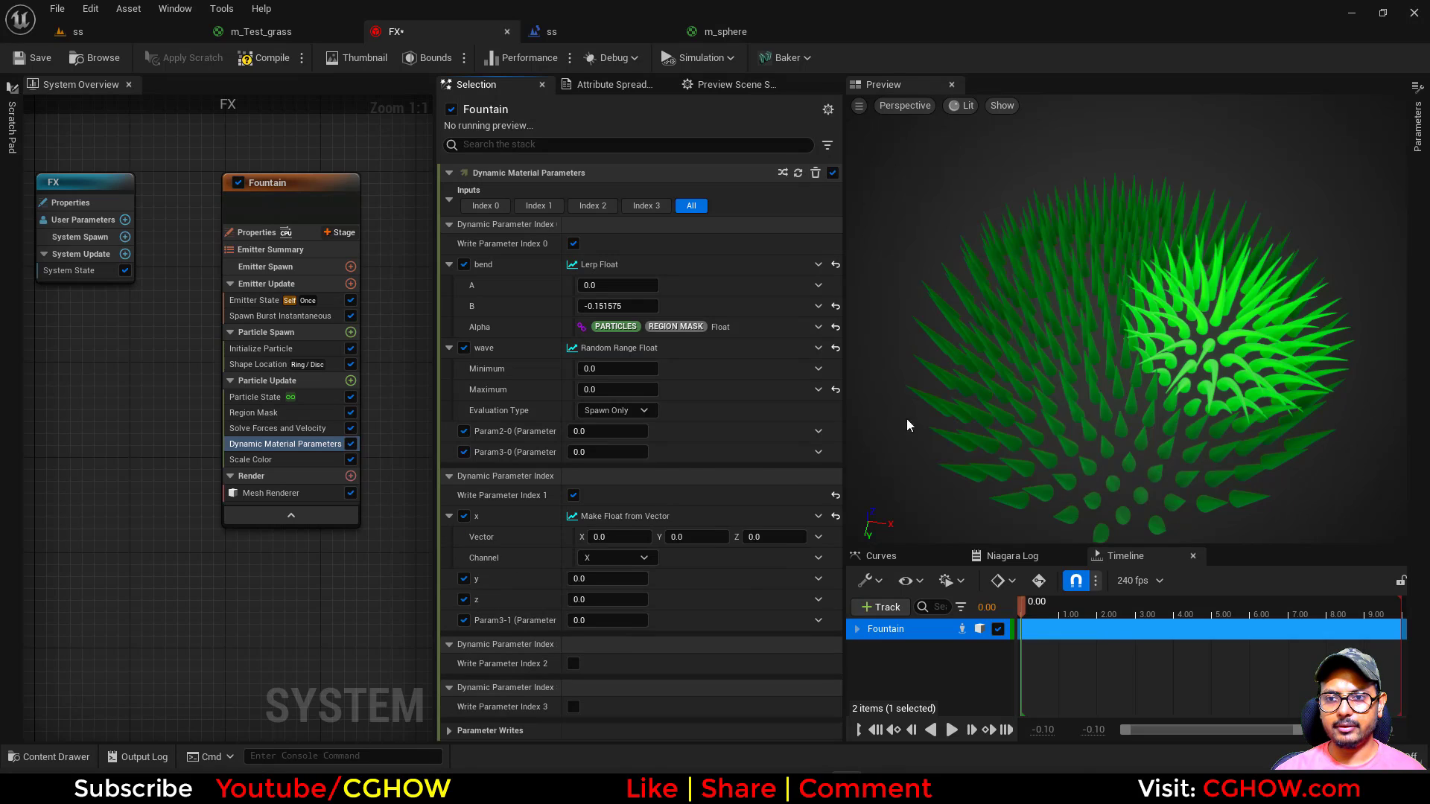
Step: Link the Vector of dynamic parameter x's Make Float from Vector input to the User Offset parameter
{"action": "left_click", "coordinate": [808, 537]}
{"action": "type", "text": "off"}
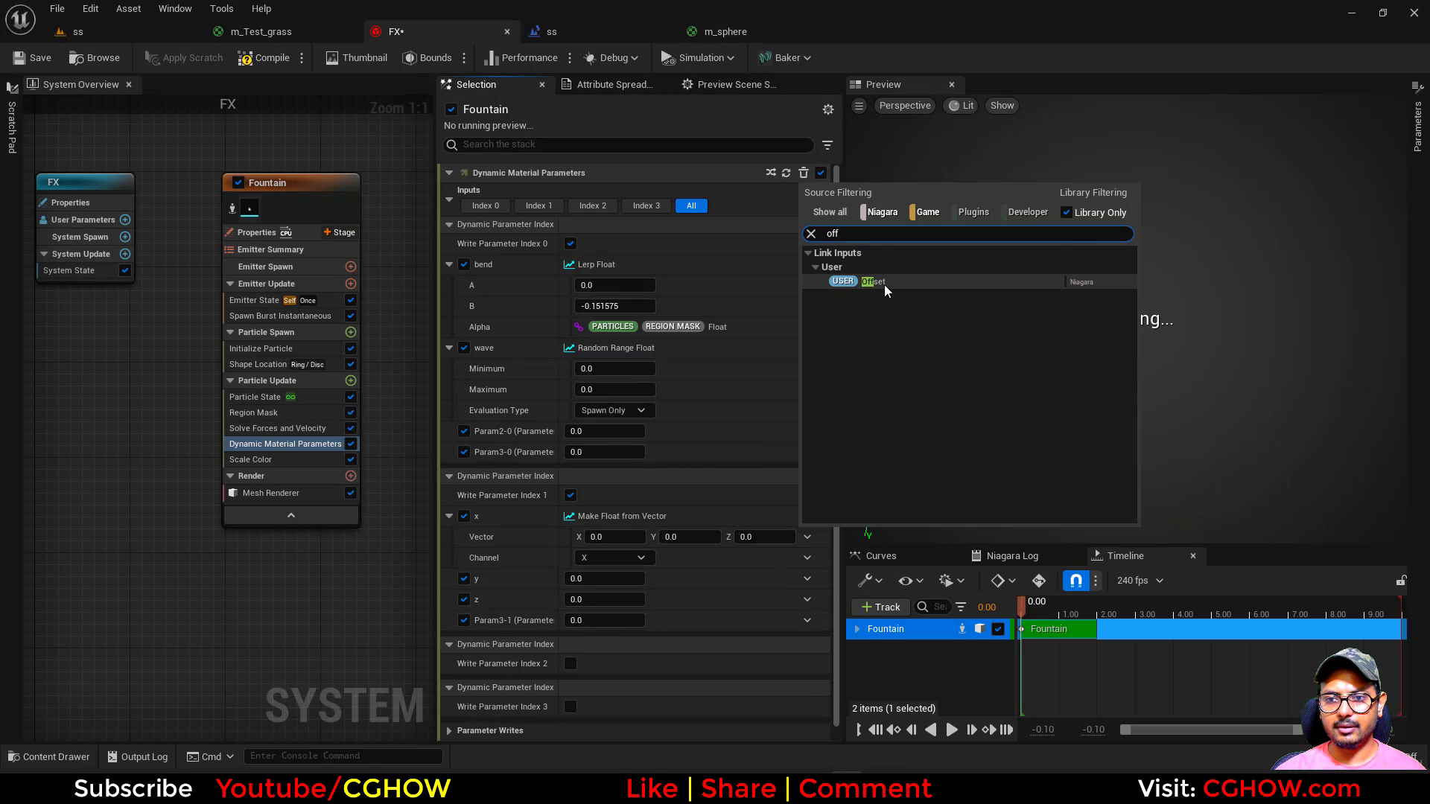
{"action": "left_click", "coordinate": [884, 285]}
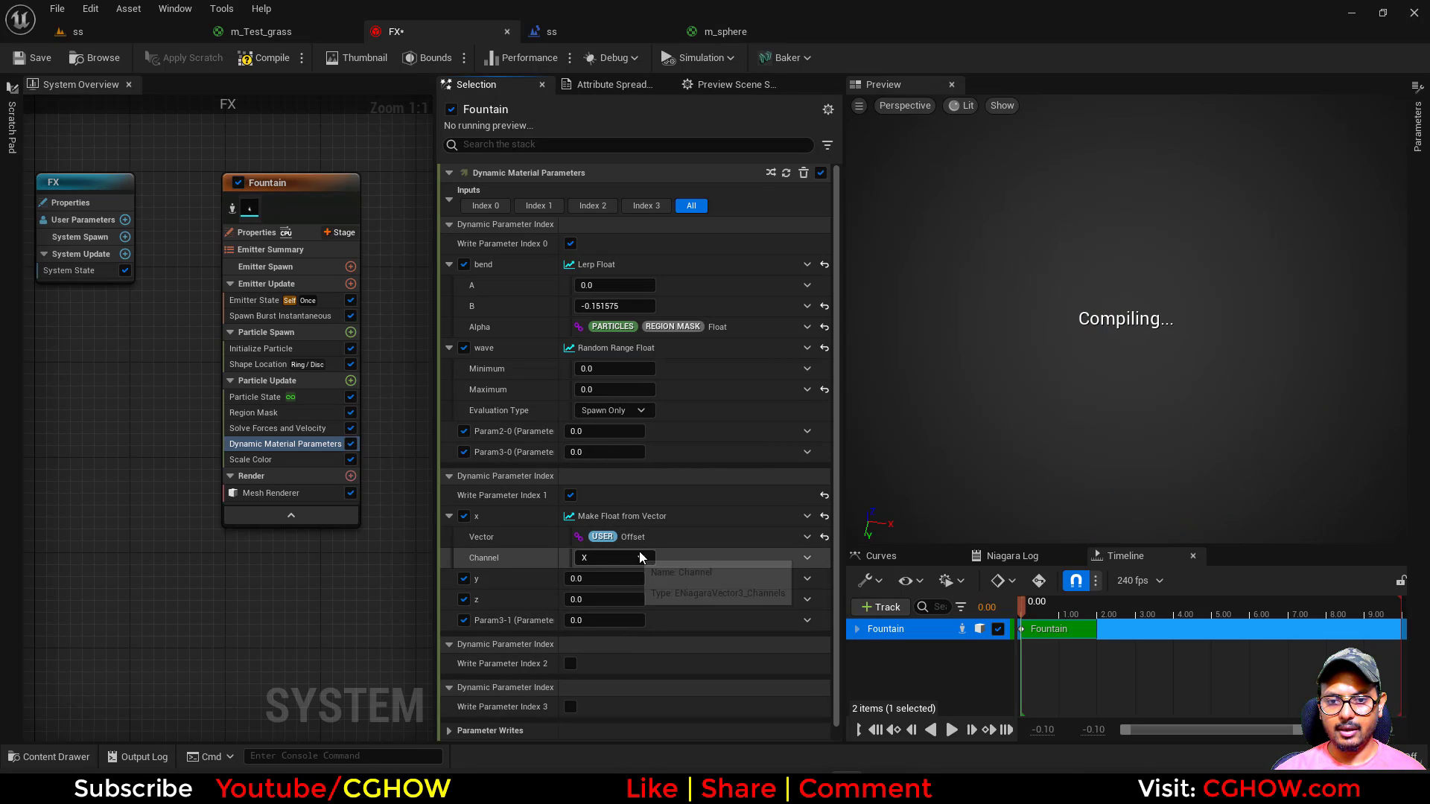
Step: Copy parameter x's Make Float from Vector input onto parameter y and set its Channel to Y
{"action": "right_click", "coordinate": [641, 520]}
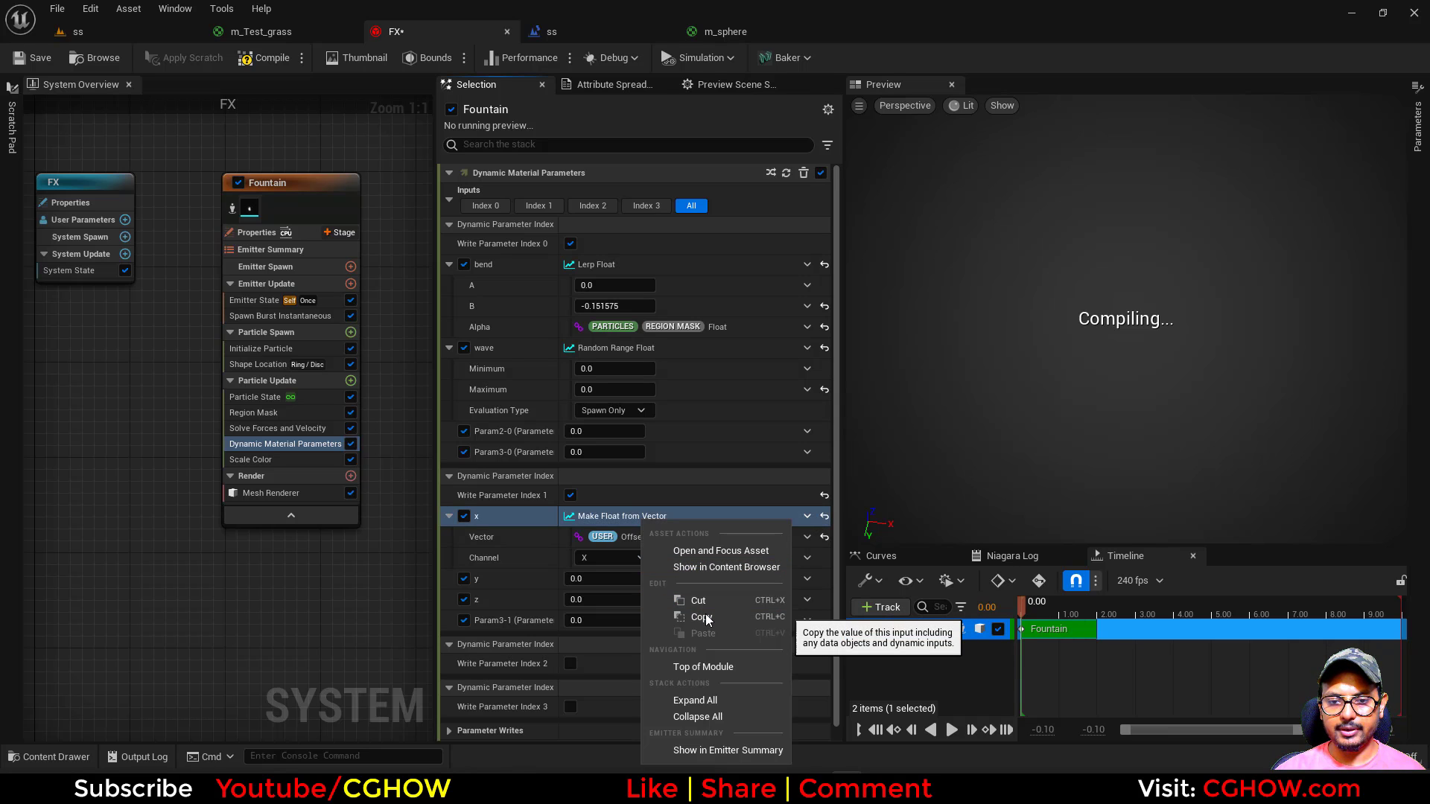
{"action": "left_click", "coordinate": [701, 616]}
{"action": "right_click", "coordinate": [672, 584]}
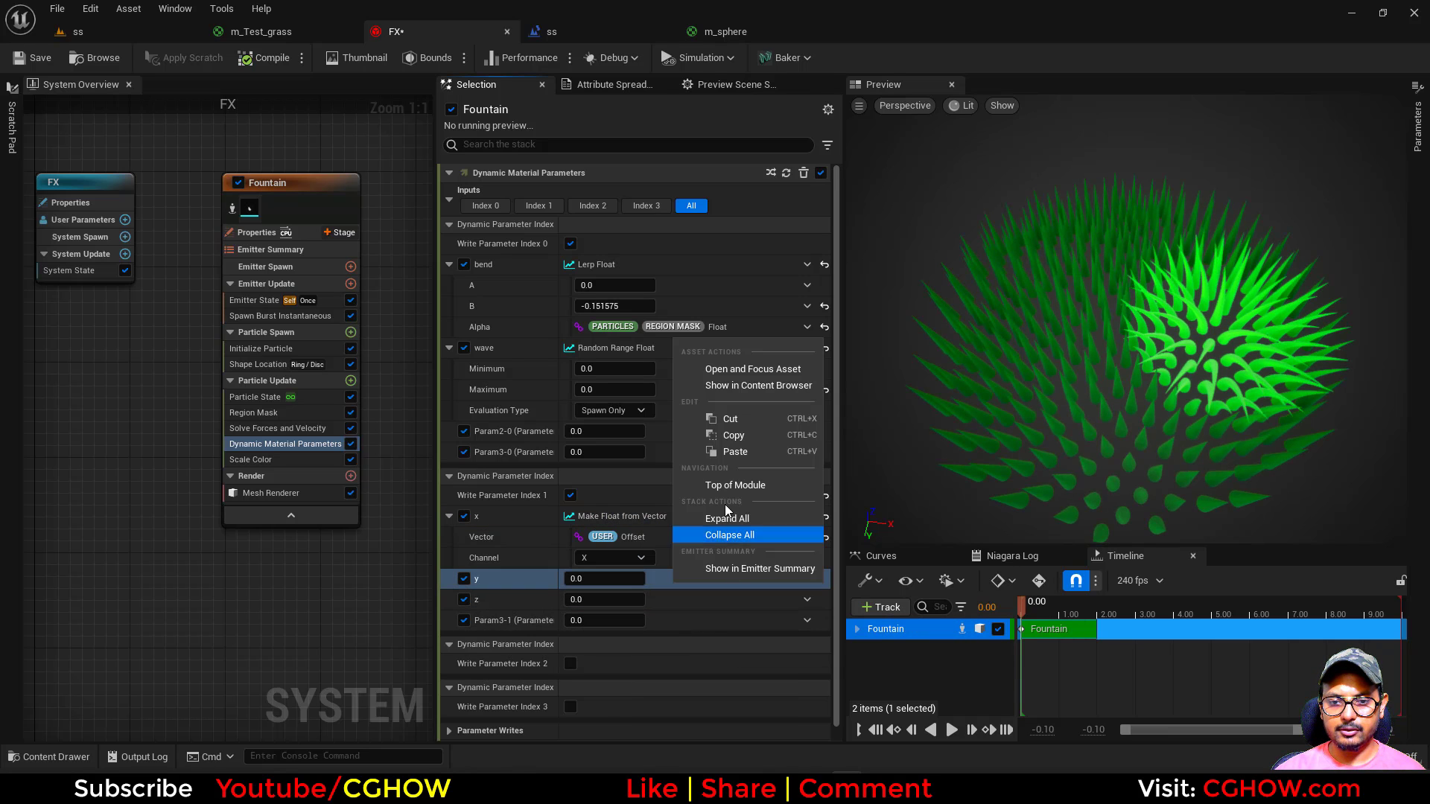
{"action": "left_click", "coordinate": [730, 451]}
{"action": "left_click", "coordinate": [610, 621]}
{"action": "left_click", "coordinate": [607, 658]}
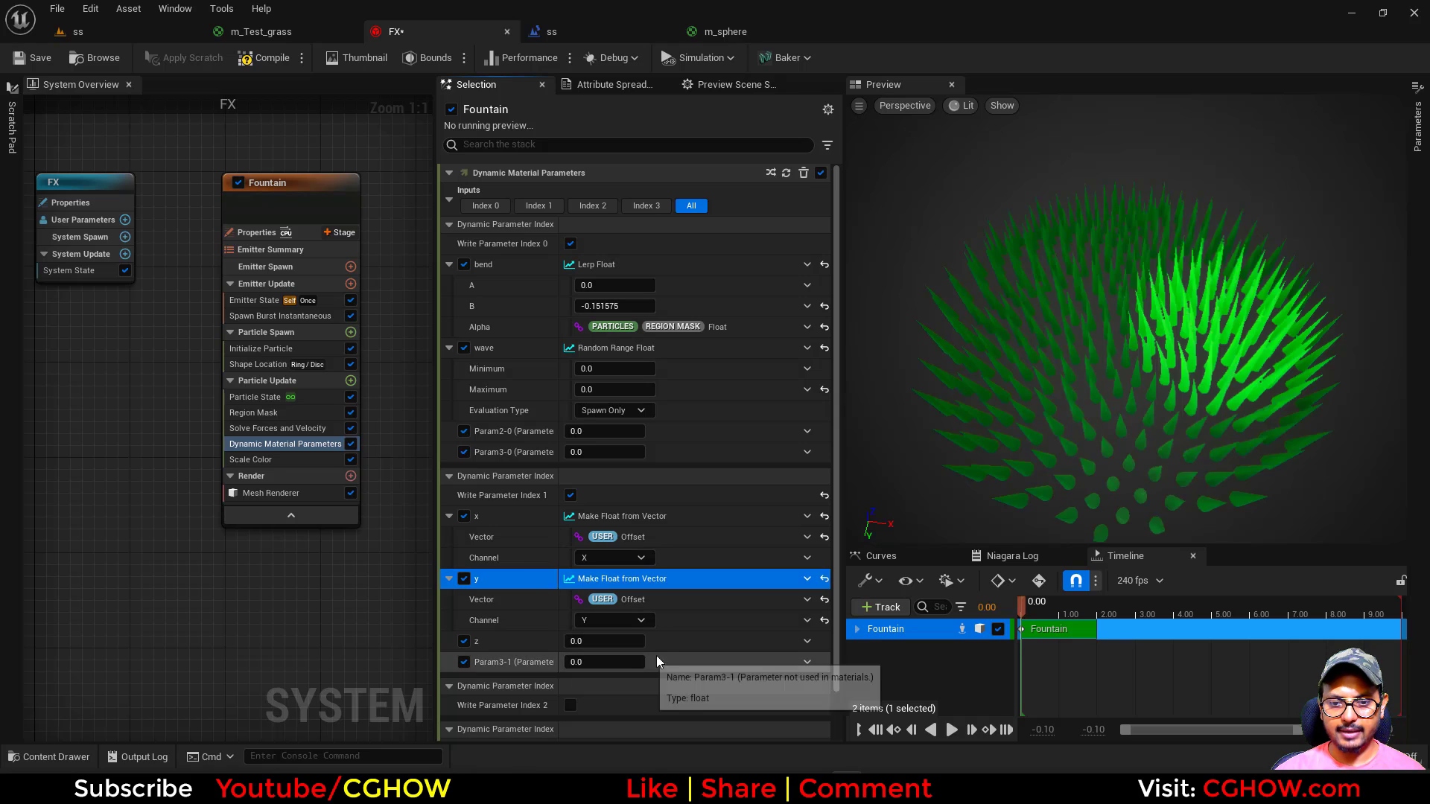
Step: Paste the copied Make Float from Vector input onto parameter z and set its Channel to Z
{"action": "right_click", "coordinate": [669, 635]}
{"action": "left_click", "coordinate": [731, 503]}
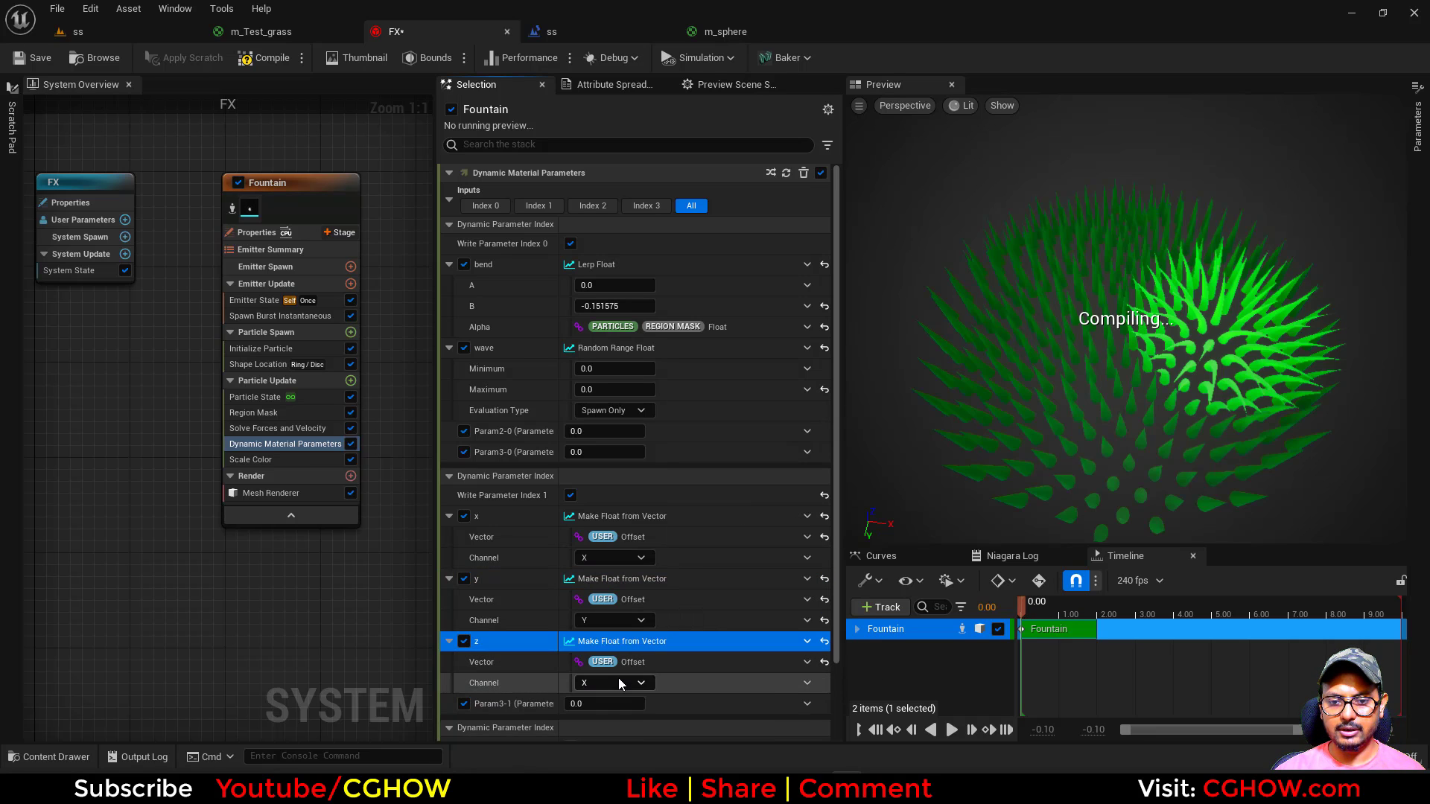
{"action": "left_click", "coordinate": [615, 683]}
{"action": "left_click", "coordinate": [609, 734]}
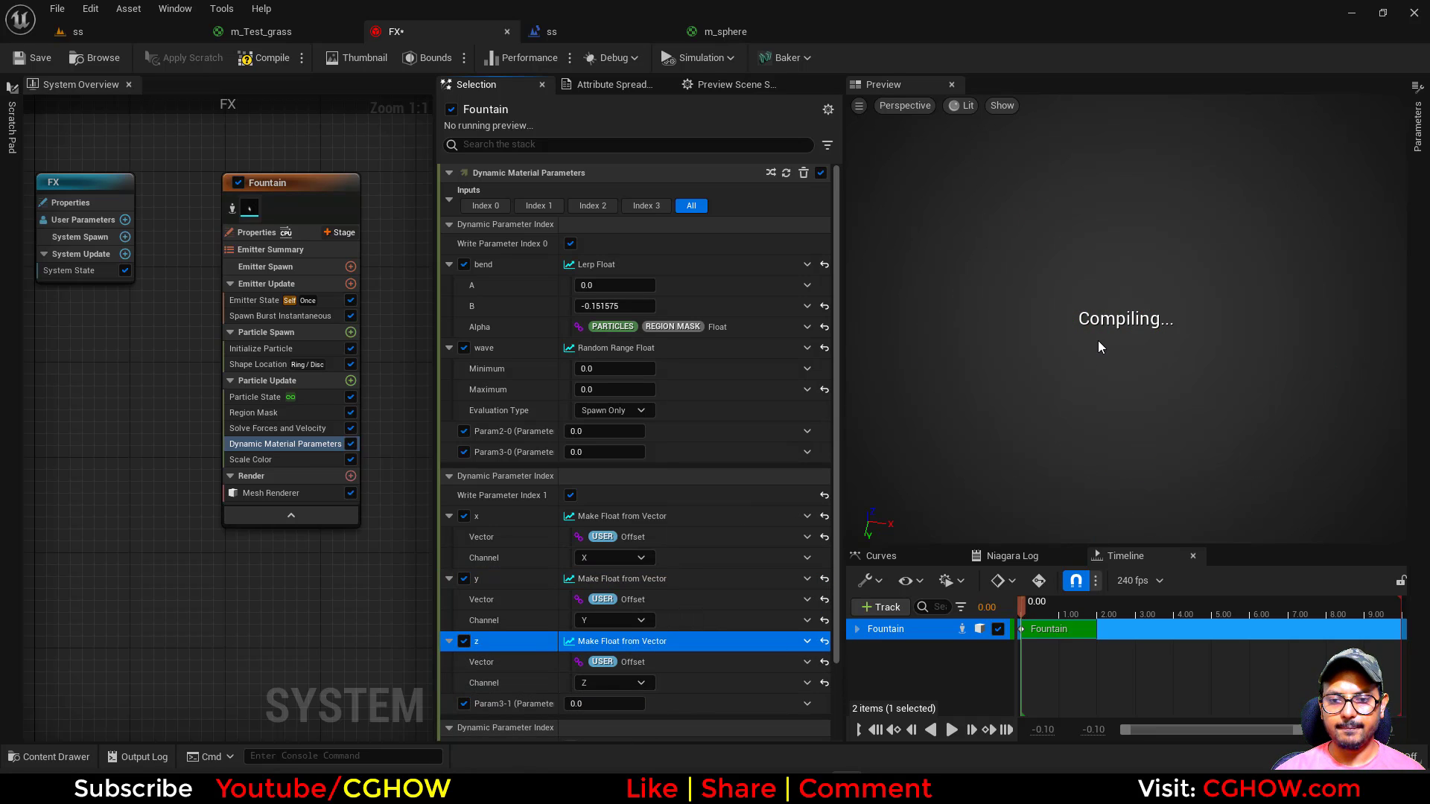
Step: Check the FX user parameters, then simulate the ss level, move the sphere into the grass to test the bending, and stop the simulation
{"action": "left_click", "coordinate": [81, 221]}
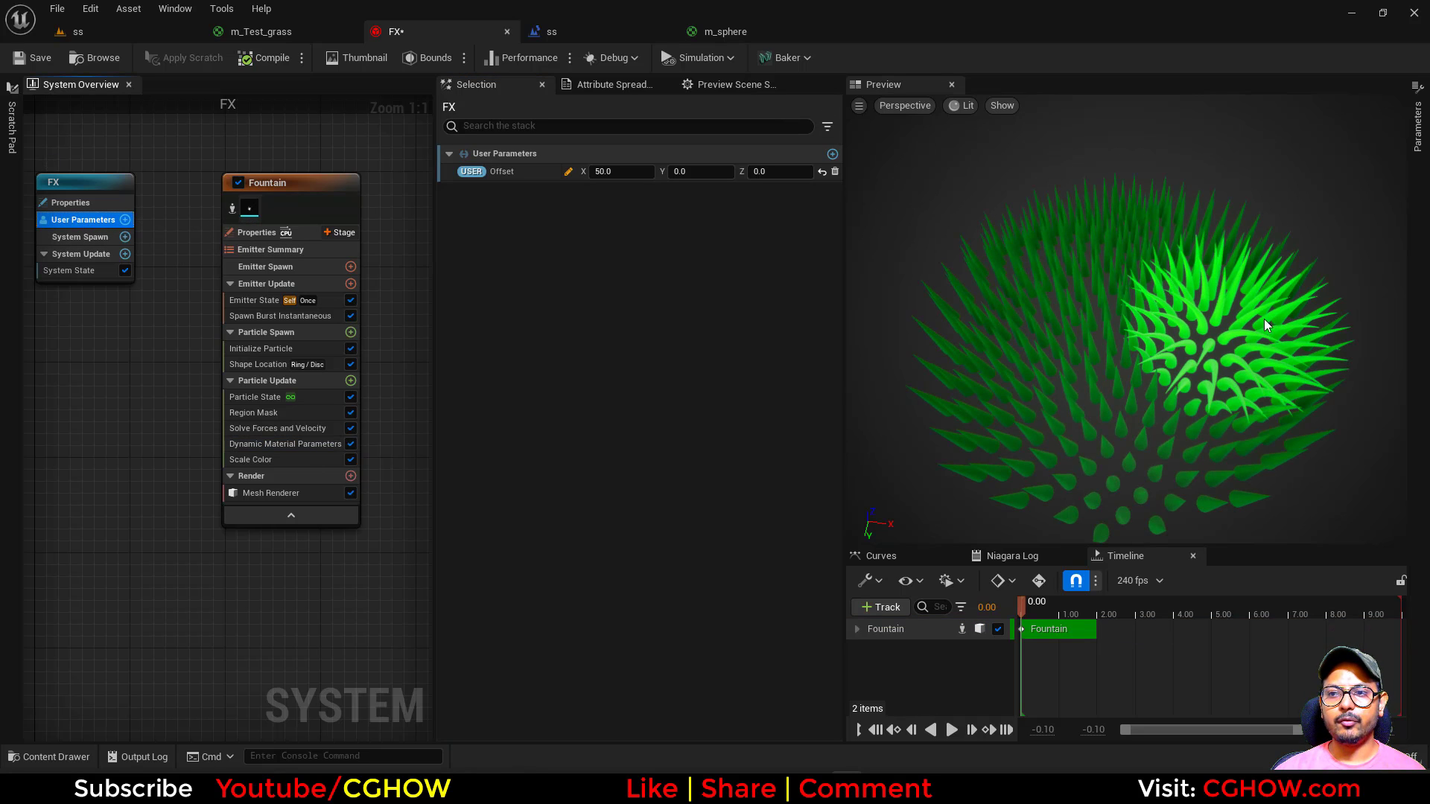
{"action": "left_click", "coordinate": [145, 36]}
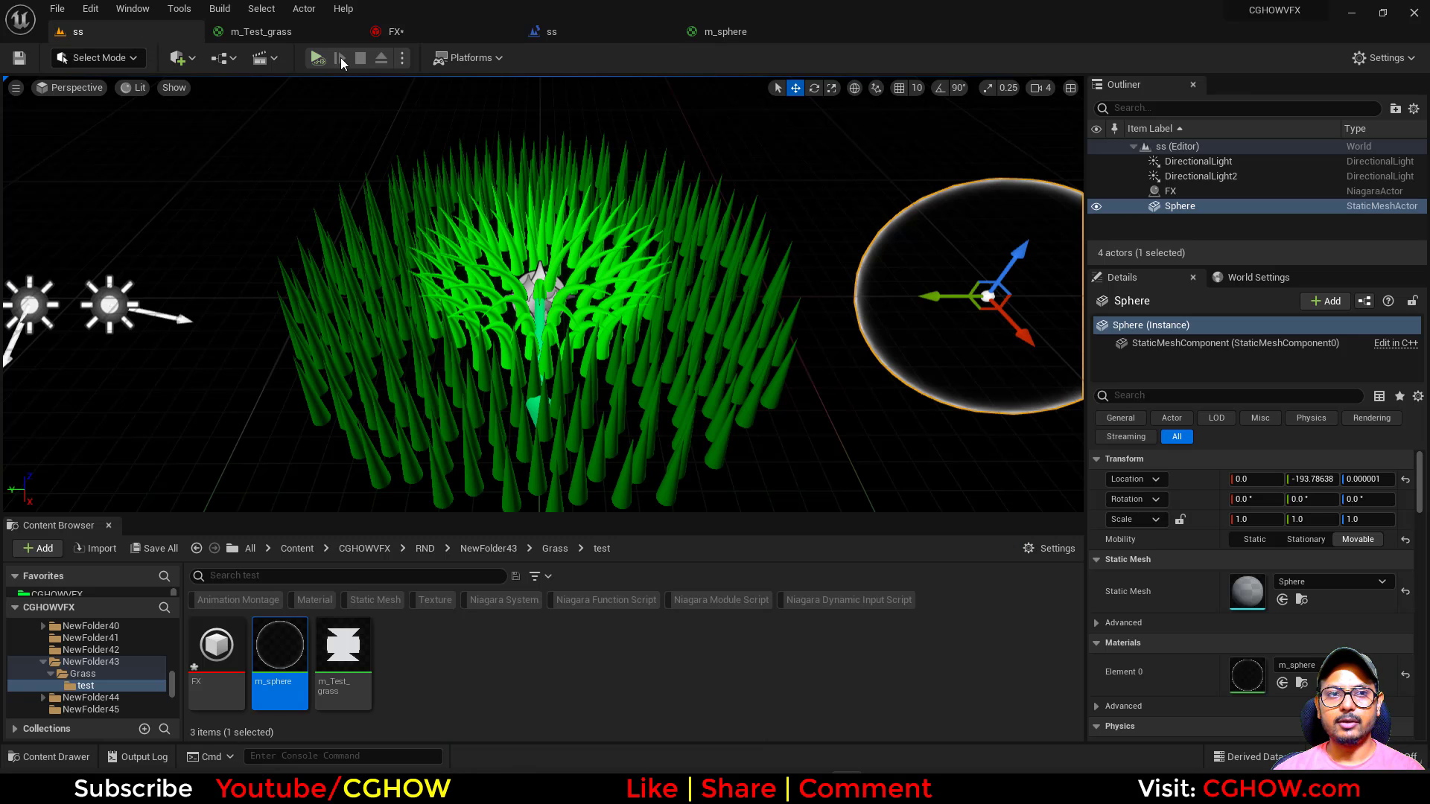
{"action": "key", "text": "alt+p"}
{"action": "left_click_drag", "start_coordinate": [969, 308], "coordinate": [659, 395]}
{"action": "left_click", "coordinate": [360, 58]}
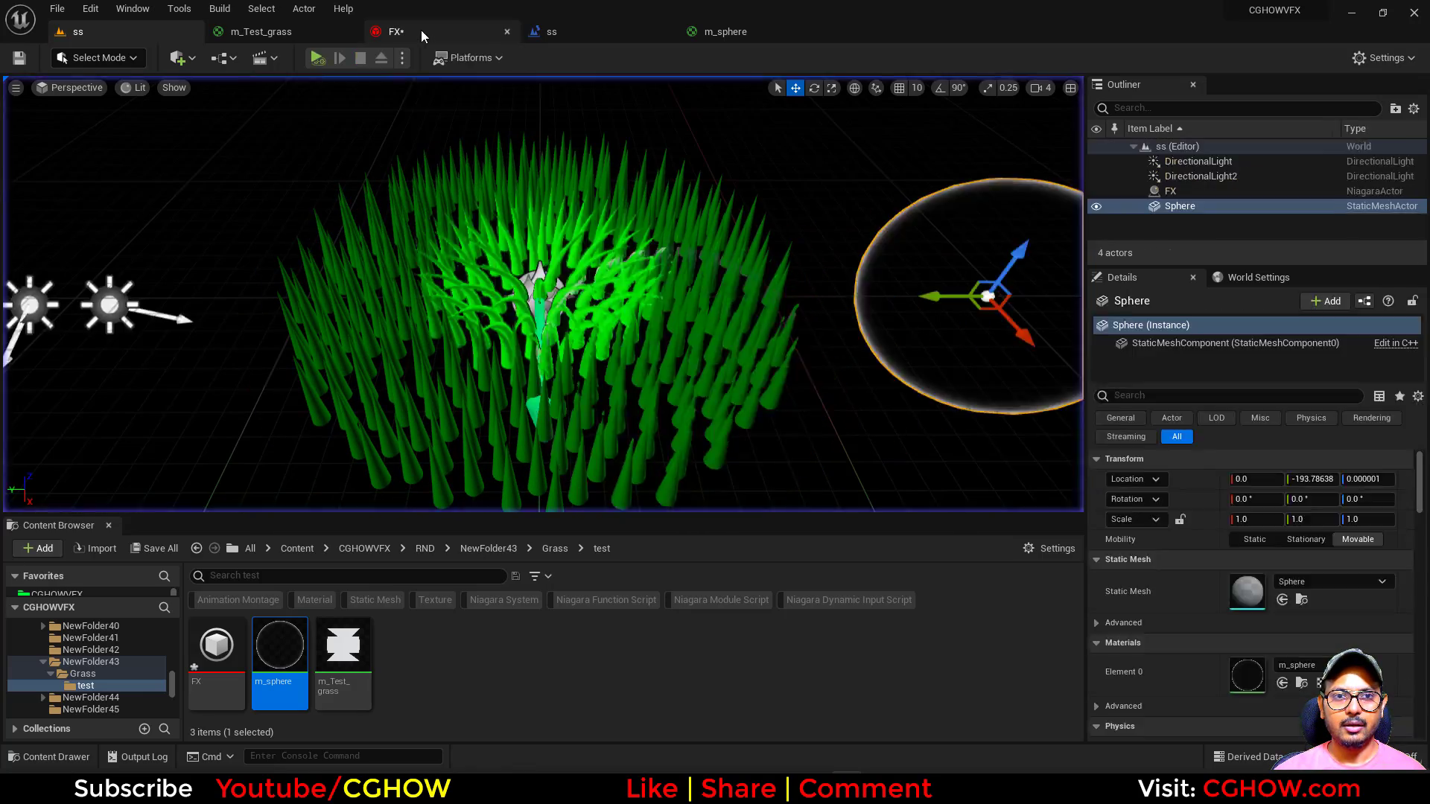
Step: In the FX system's Dynamic Material Parameters, try a wave Maximum of 0.5, and lower it to 0.2
{"action": "left_click", "coordinate": [422, 30]}
{"action": "left_click", "coordinate": [275, 442]}
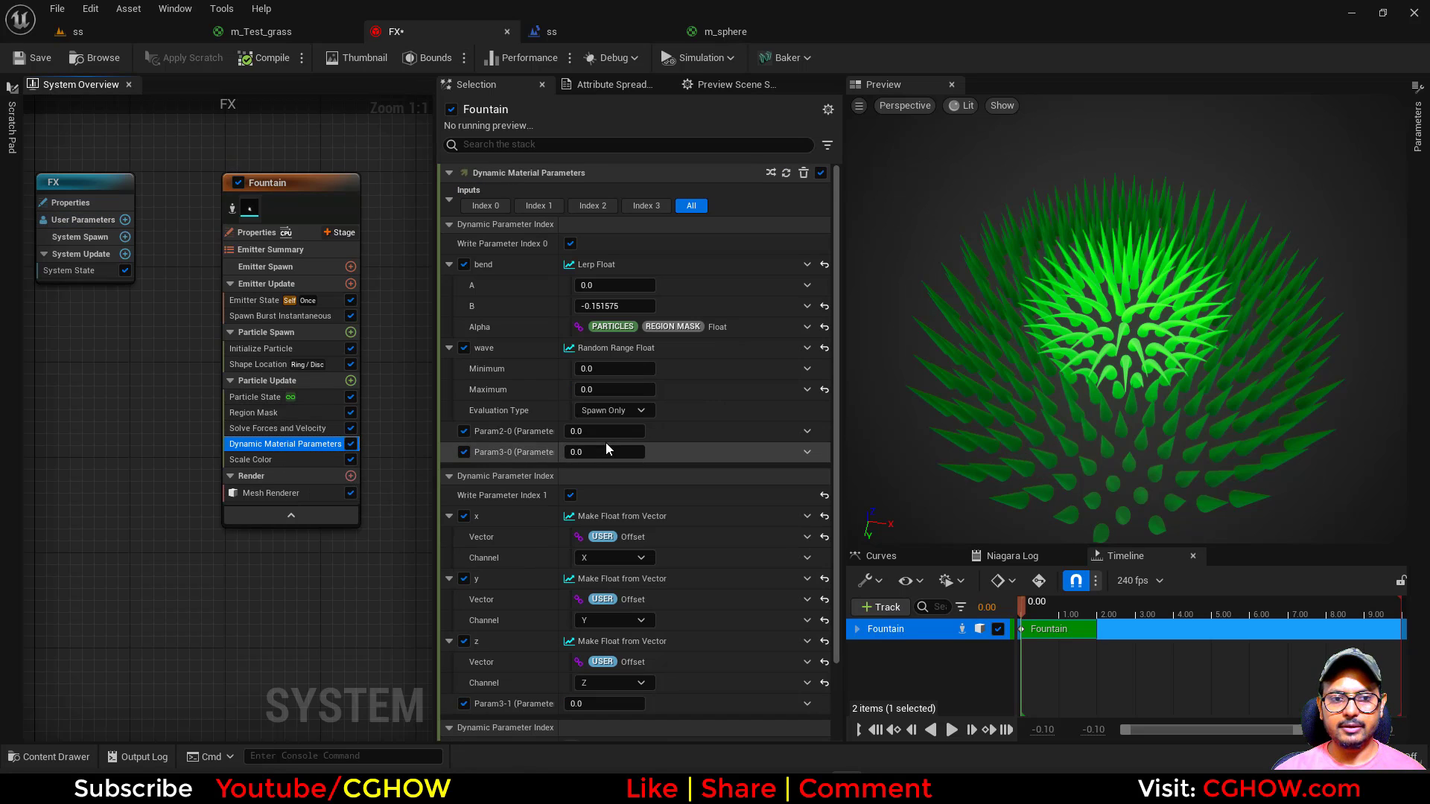
{"action": "left_click", "coordinate": [611, 390]}
{"action": "type", "text": ".5"}
{"action": "key", "text": "Return"}
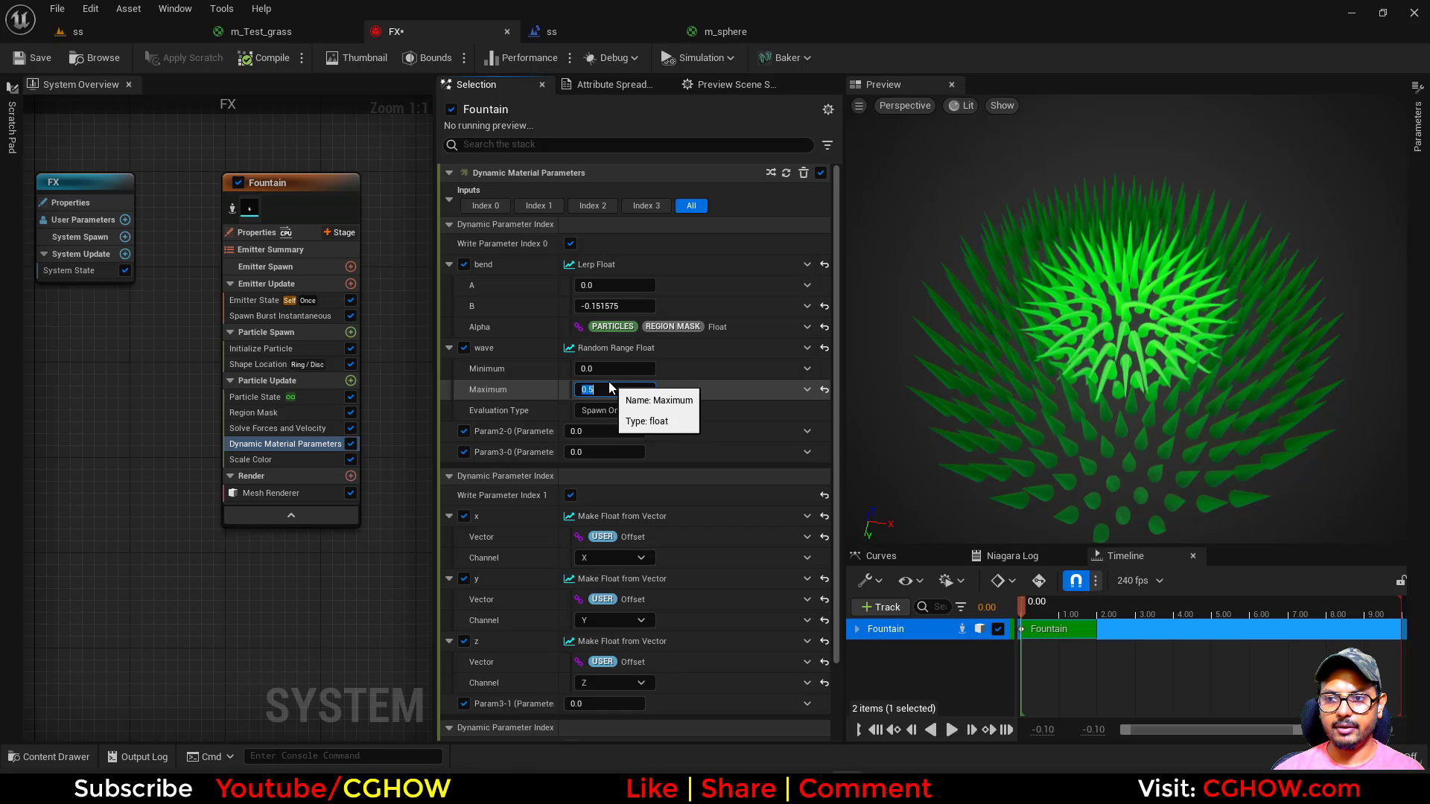
{"action": "type", "text": ".2"}
{"action": "key", "text": "Return"}
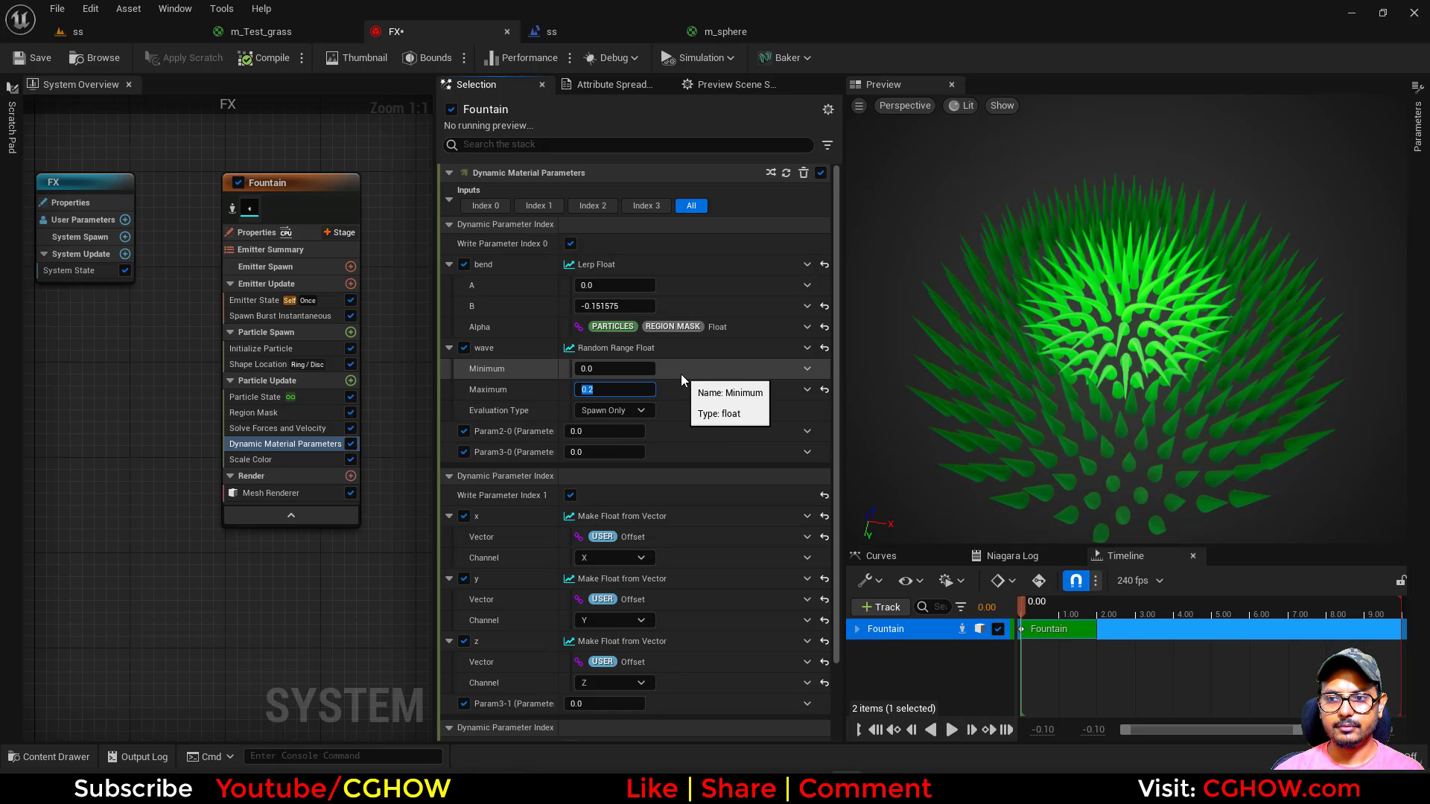
Step: Simulate the ss level, move the sphere into the grass to test the bending, stop the simulation, and review the m_Test_grass graph
{"action": "left_click", "coordinate": [74, 31]}
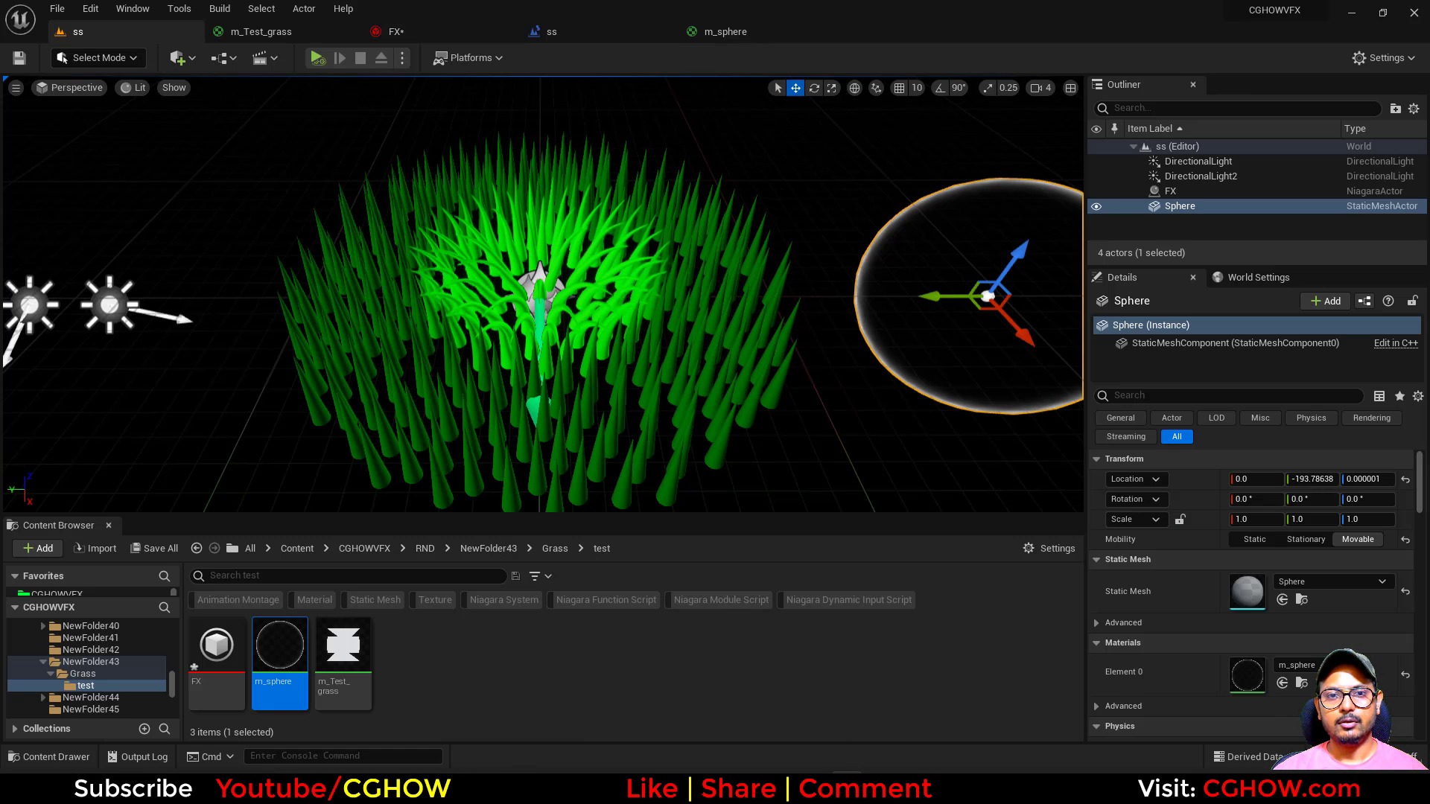
{"action": "left_click", "coordinate": [318, 58]}
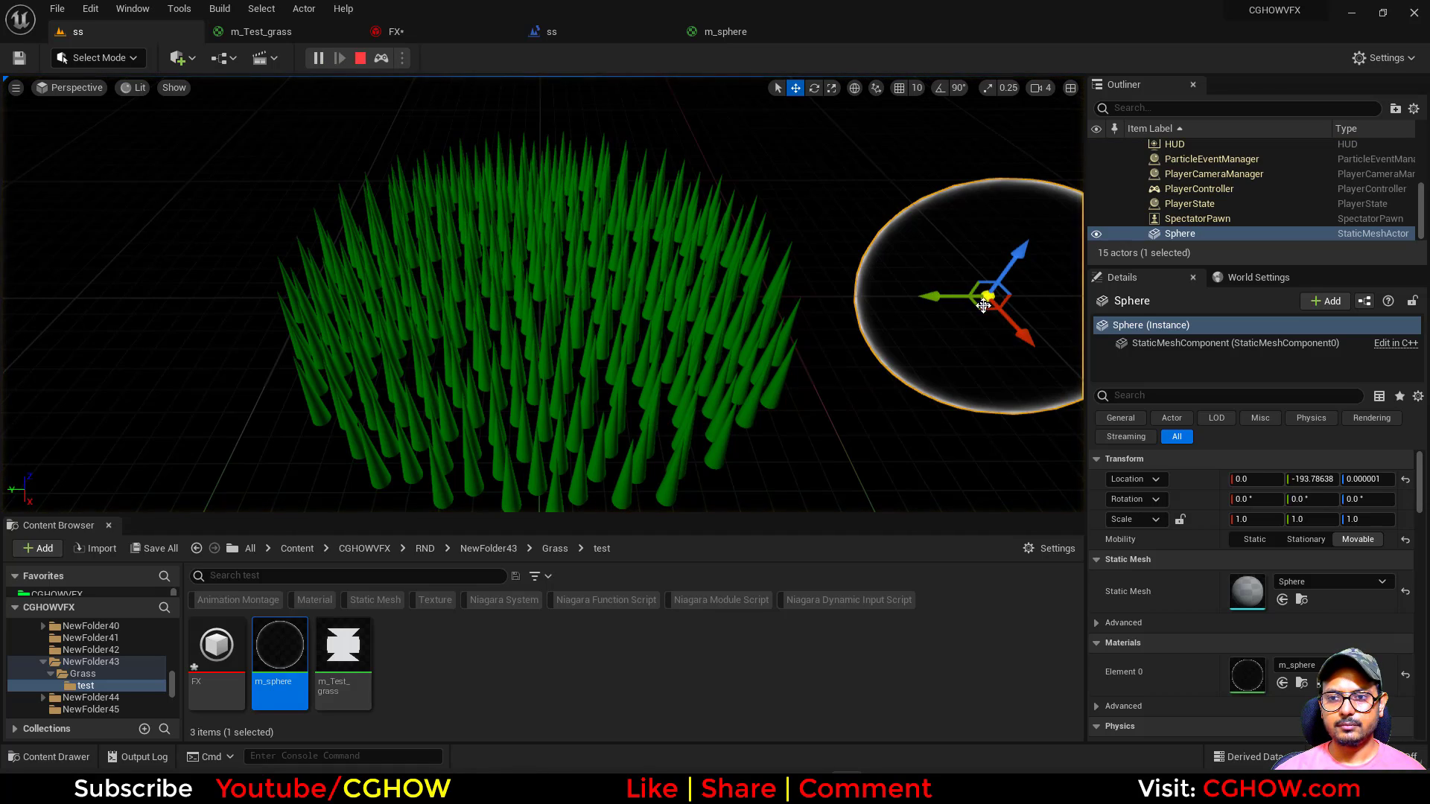
{"action": "left_click_drag", "start_coordinate": [500, 418], "coordinate": [689, 273]}
{"action": "left_click", "coordinate": [361, 58]}
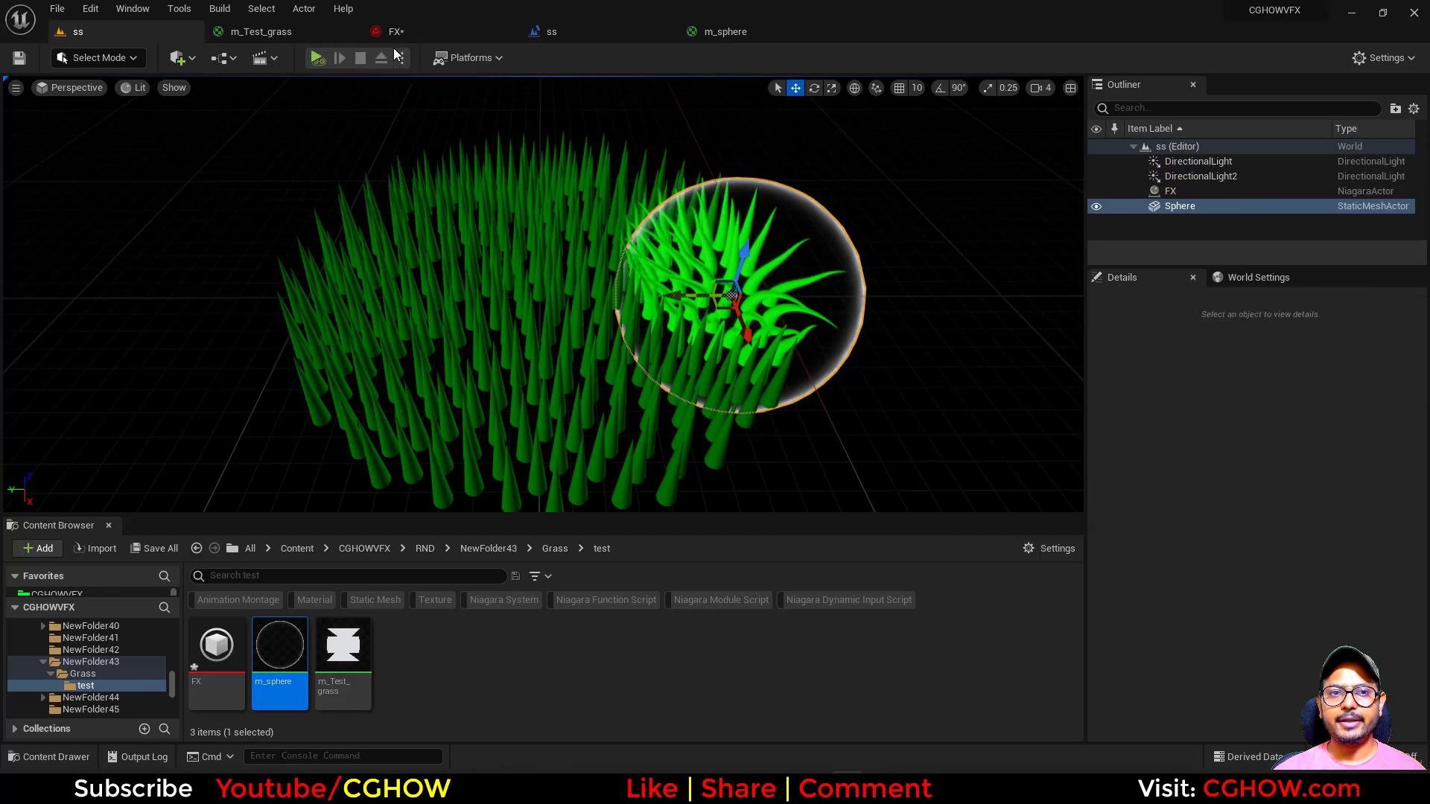
{"action": "left_click", "coordinate": [261, 31]}
{"action": "scroll", "coordinate": [1209, 519], "scroll_direction": "down", "scroll_amount": 3}
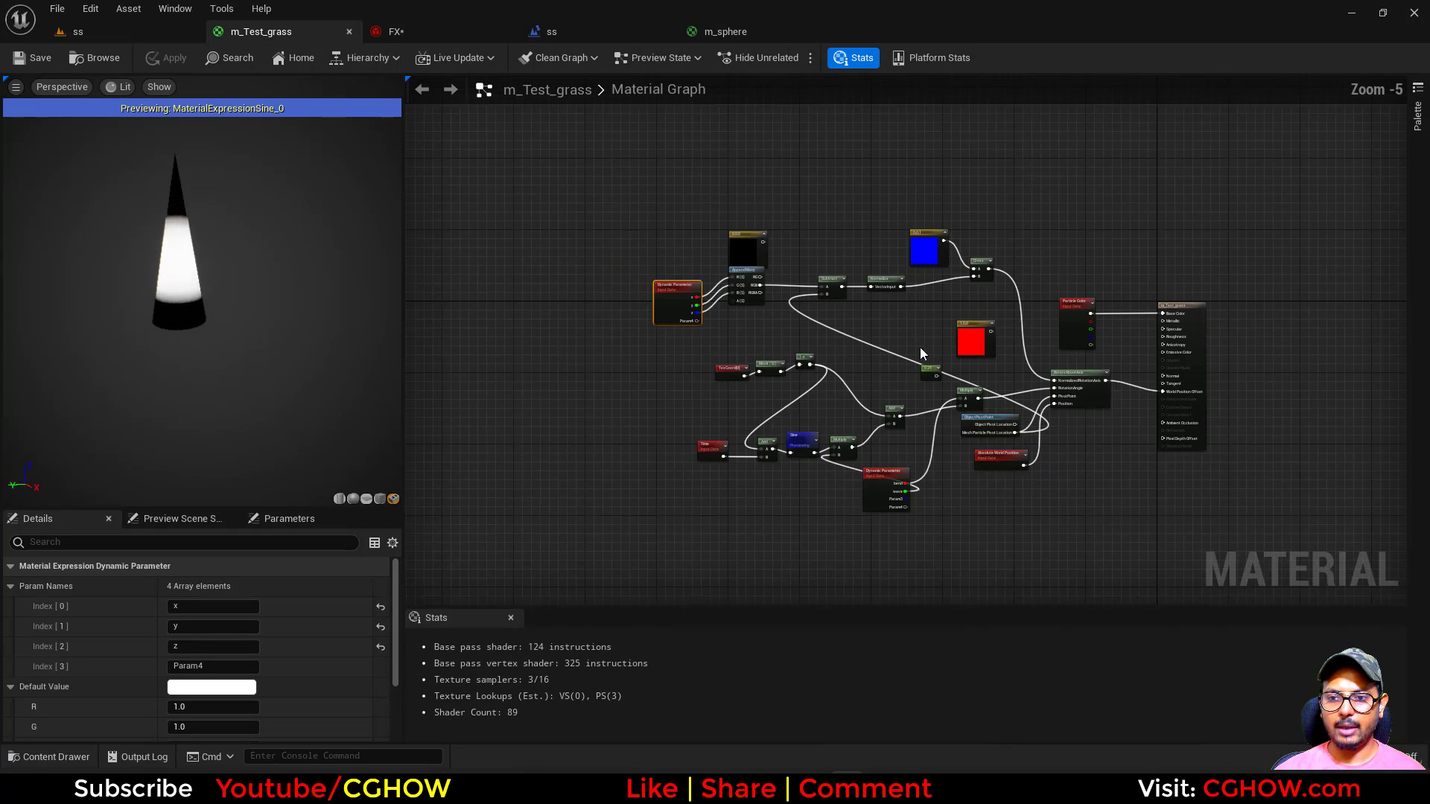
{"action": "scroll", "coordinate": [893, 362], "scroll_direction": "up", "scroll_amount": 3}
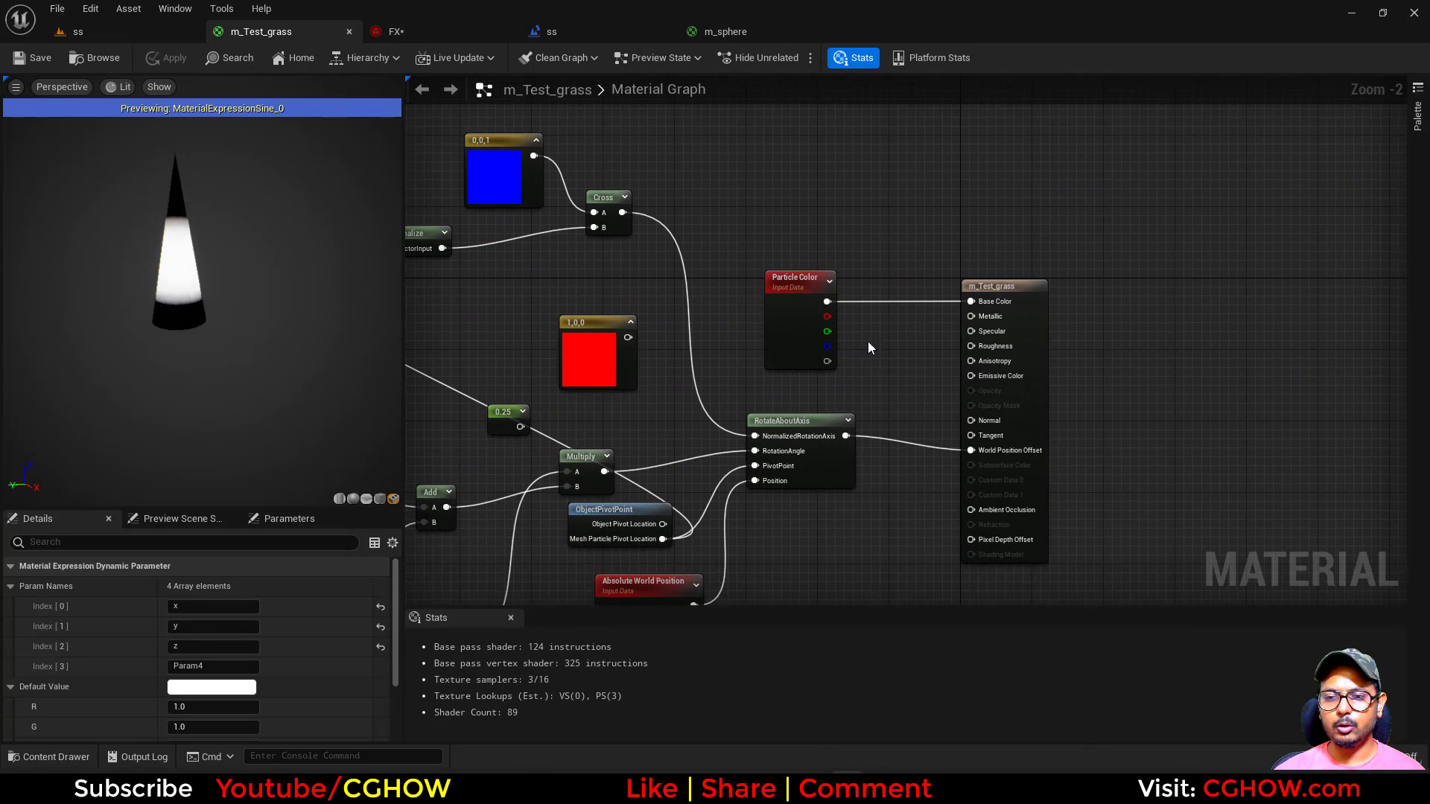
{"action": "right_click_drag", "start_coordinate": [571, 185], "coordinate": [635, 258]}
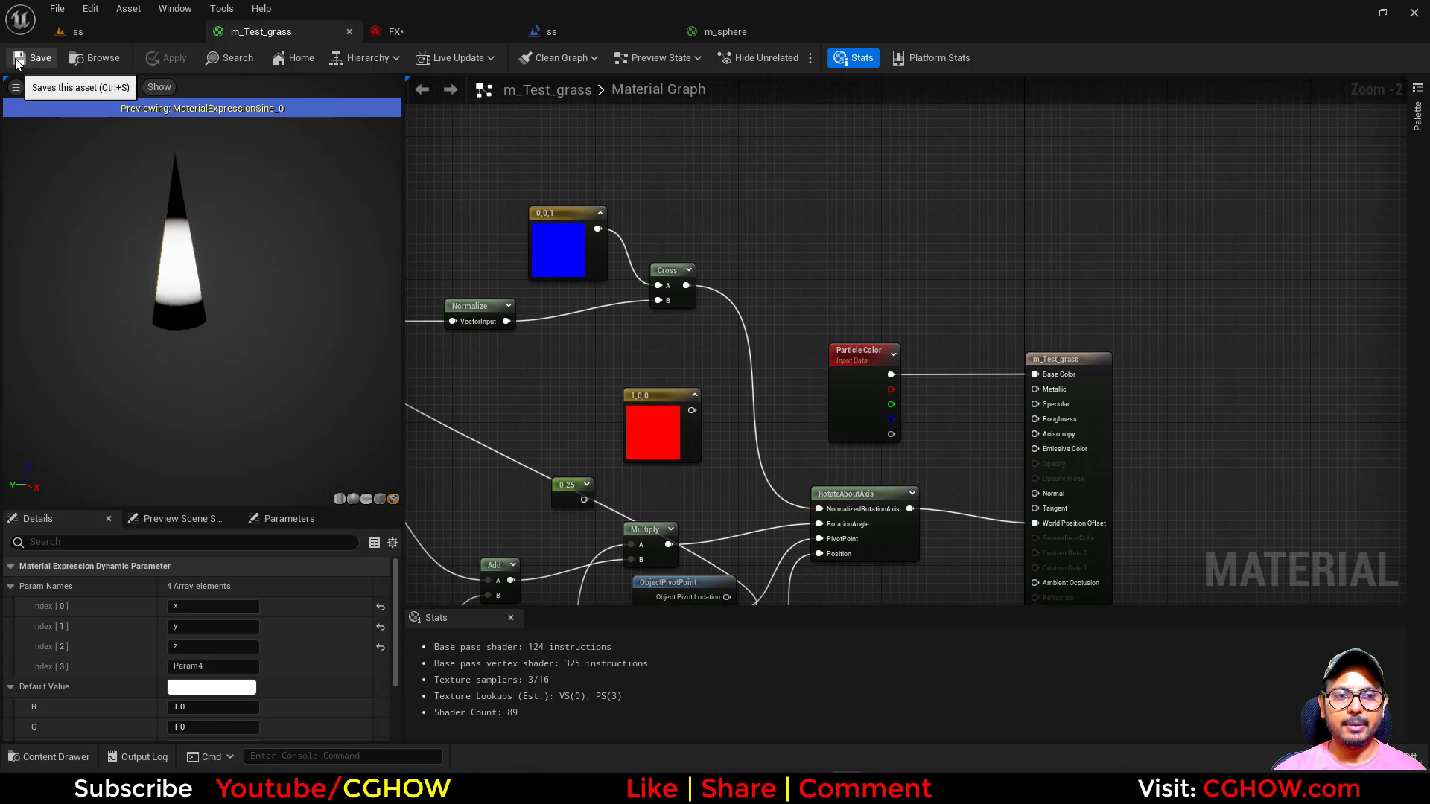
Step: In the FX system's Dynamic Material Parameters, set bend's Lerp Float B and wave's Maximum to 0
{"action": "left_click", "coordinate": [459, 30]}
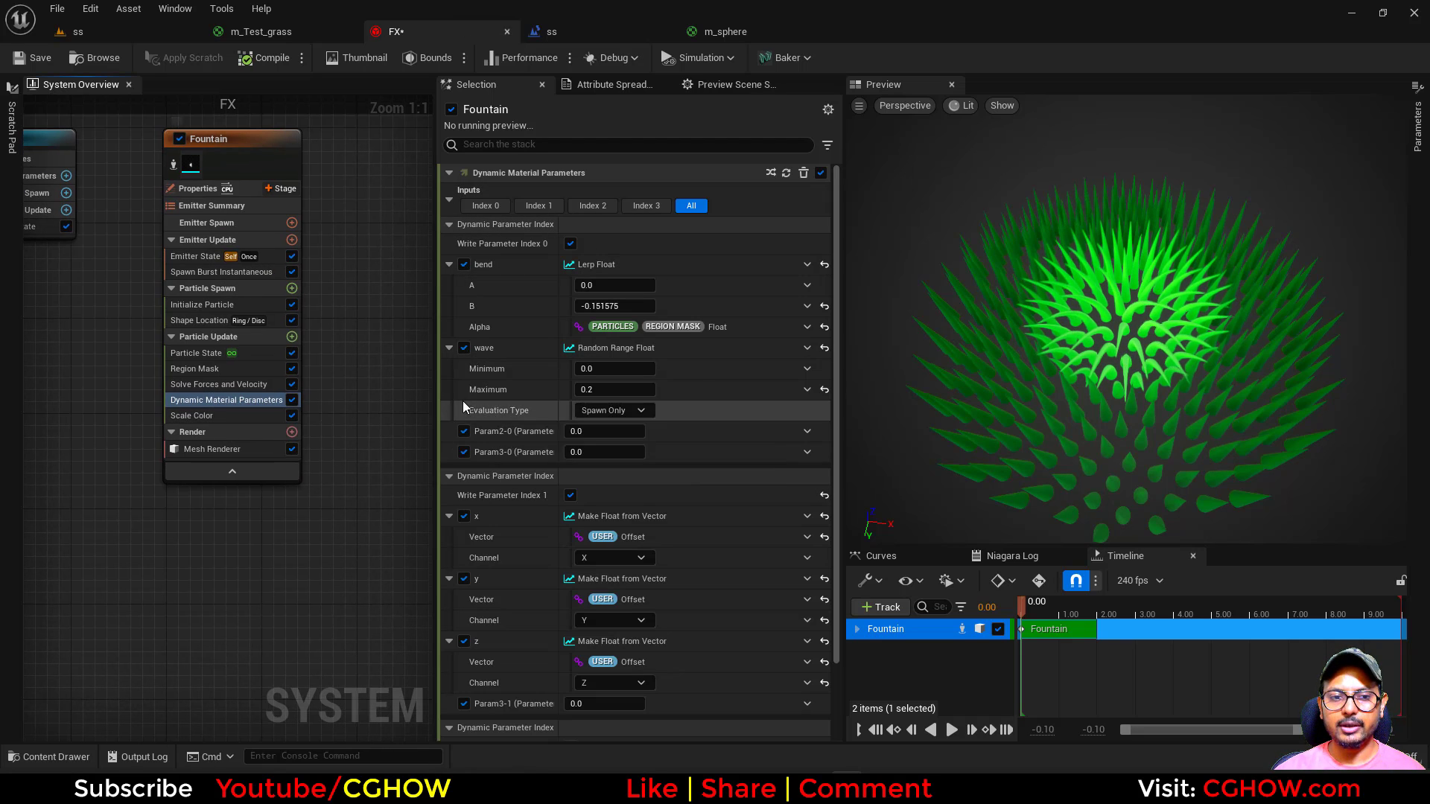
{"action": "left_click", "coordinate": [600, 306]}
{"action": "type", "text": "0"}
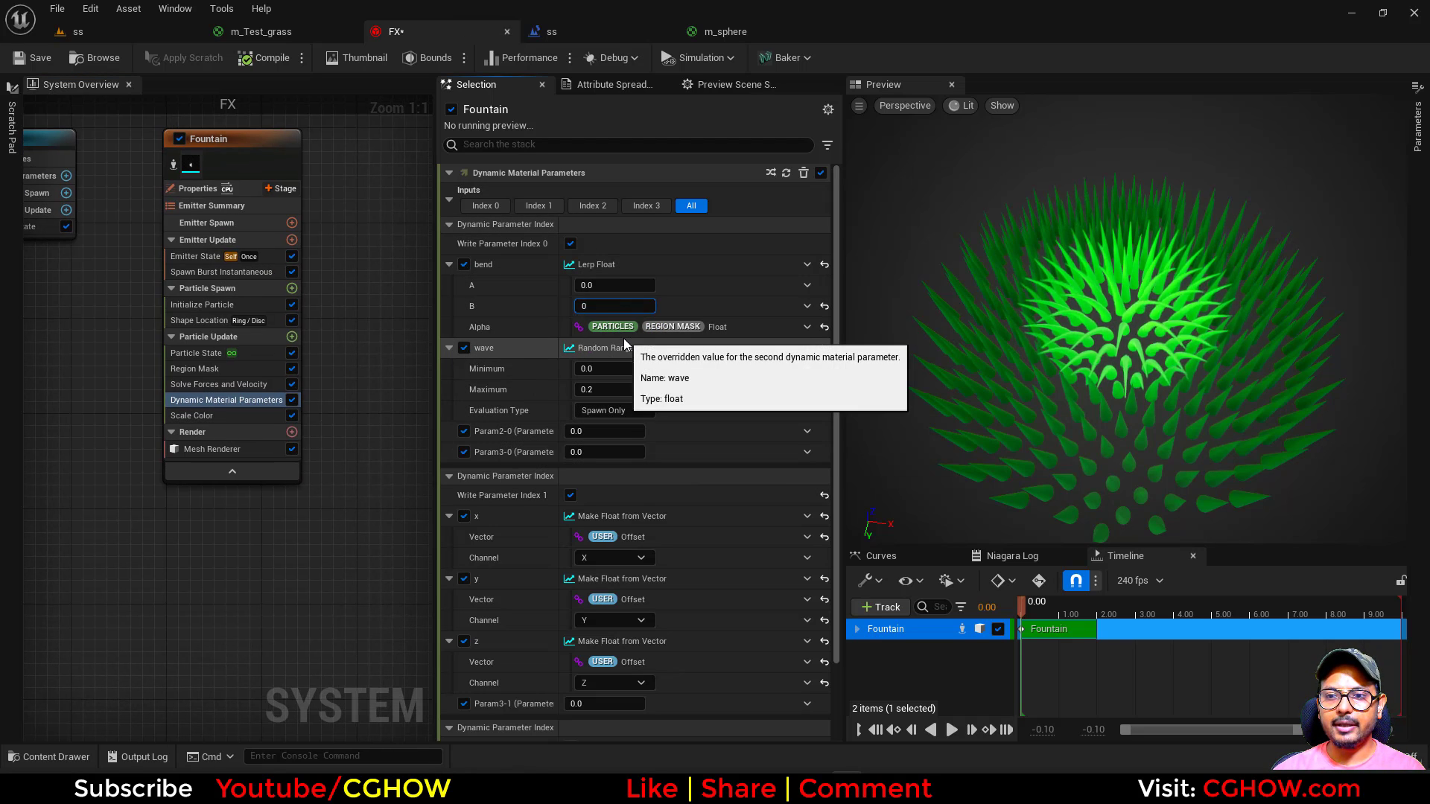
{"action": "key", "text": "Return"}
{"action": "type", "text": "0"}
{"action": "key", "text": "Return"}
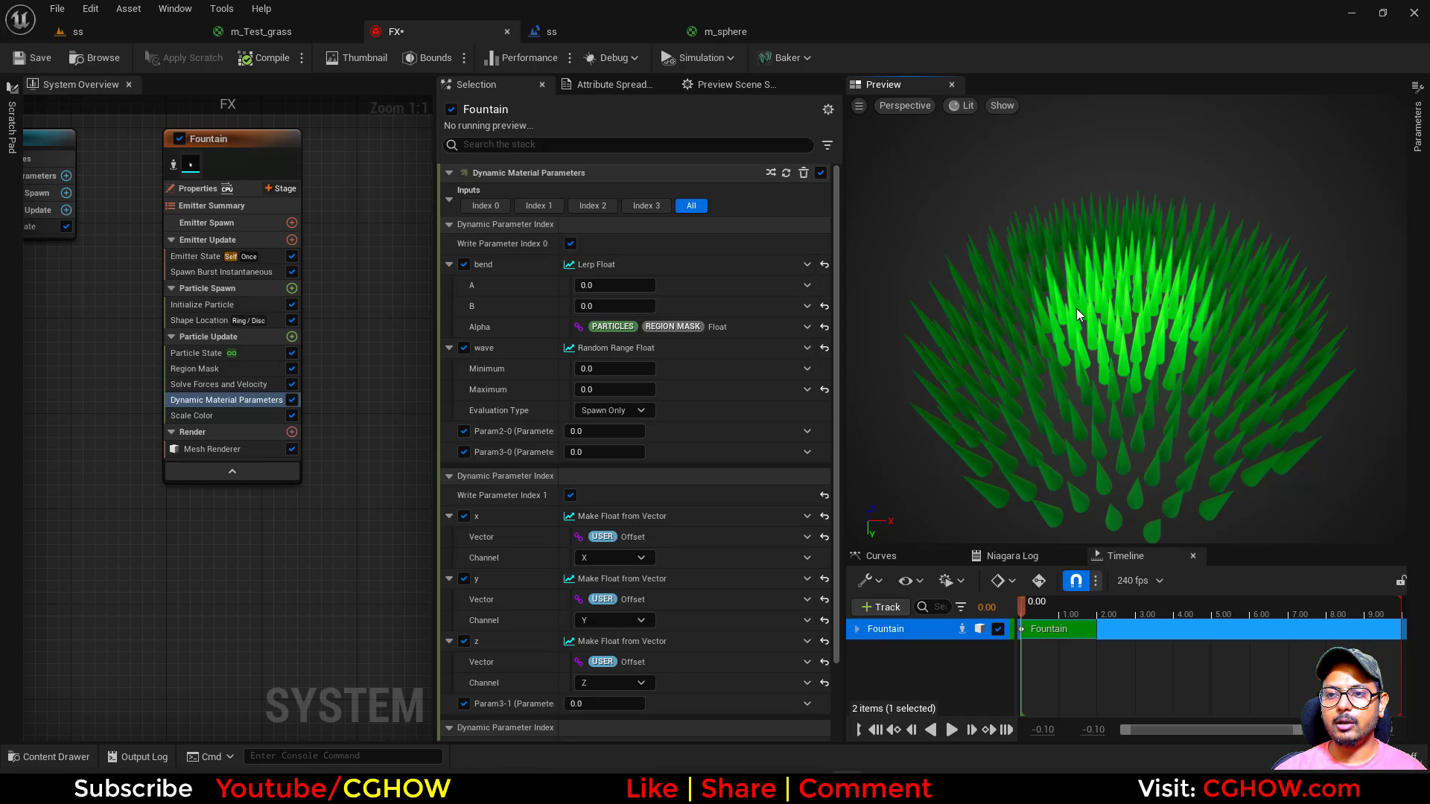
Step: Add an Update Mesh Orientation module to Particle Update and set its Orientation Method to Orient To Vector(s)
{"action": "right_click_drag", "start_coordinate": [231, 401], "coordinate": [233, 465]}
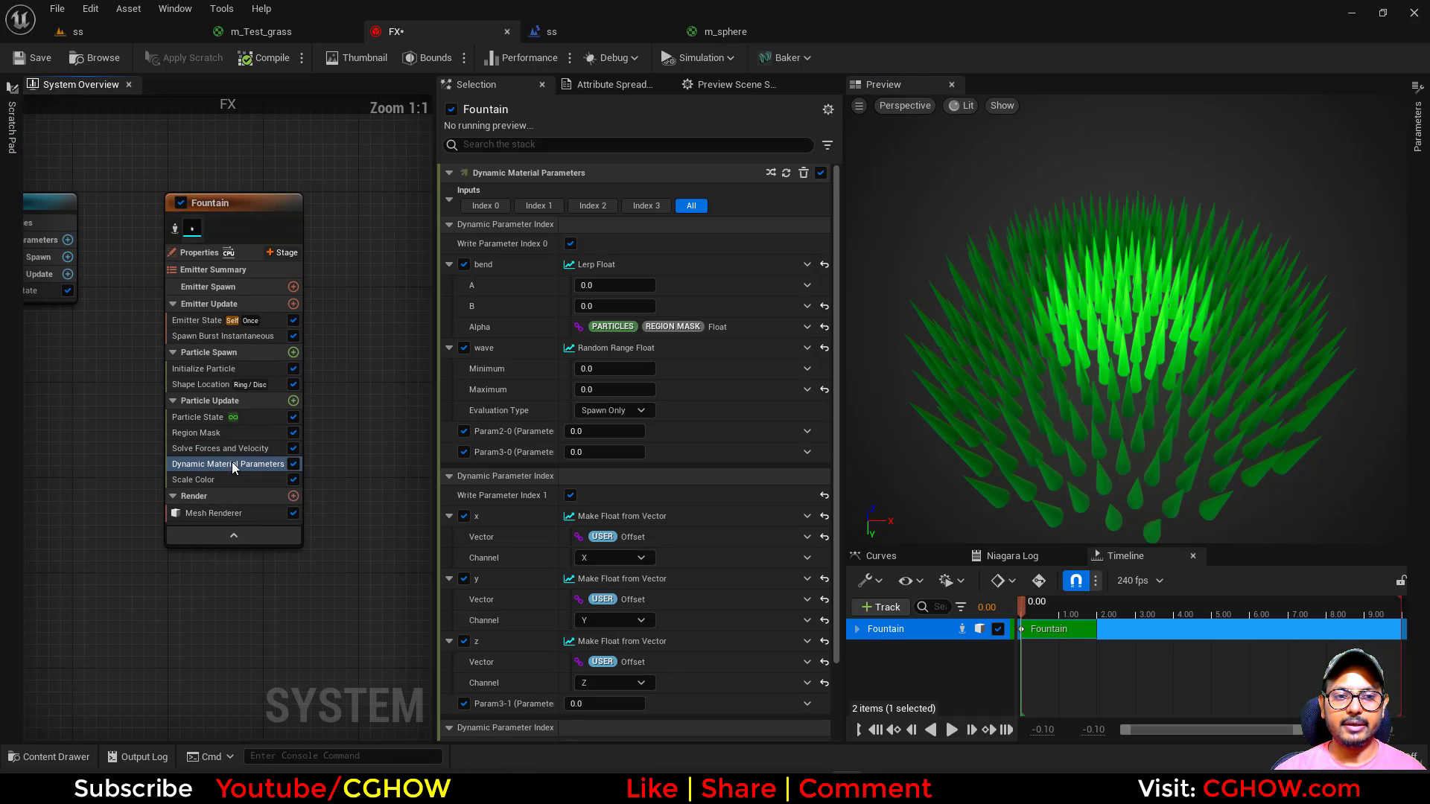
{"action": "left_click", "coordinate": [294, 401]}
{"action": "type", "text": "up"}
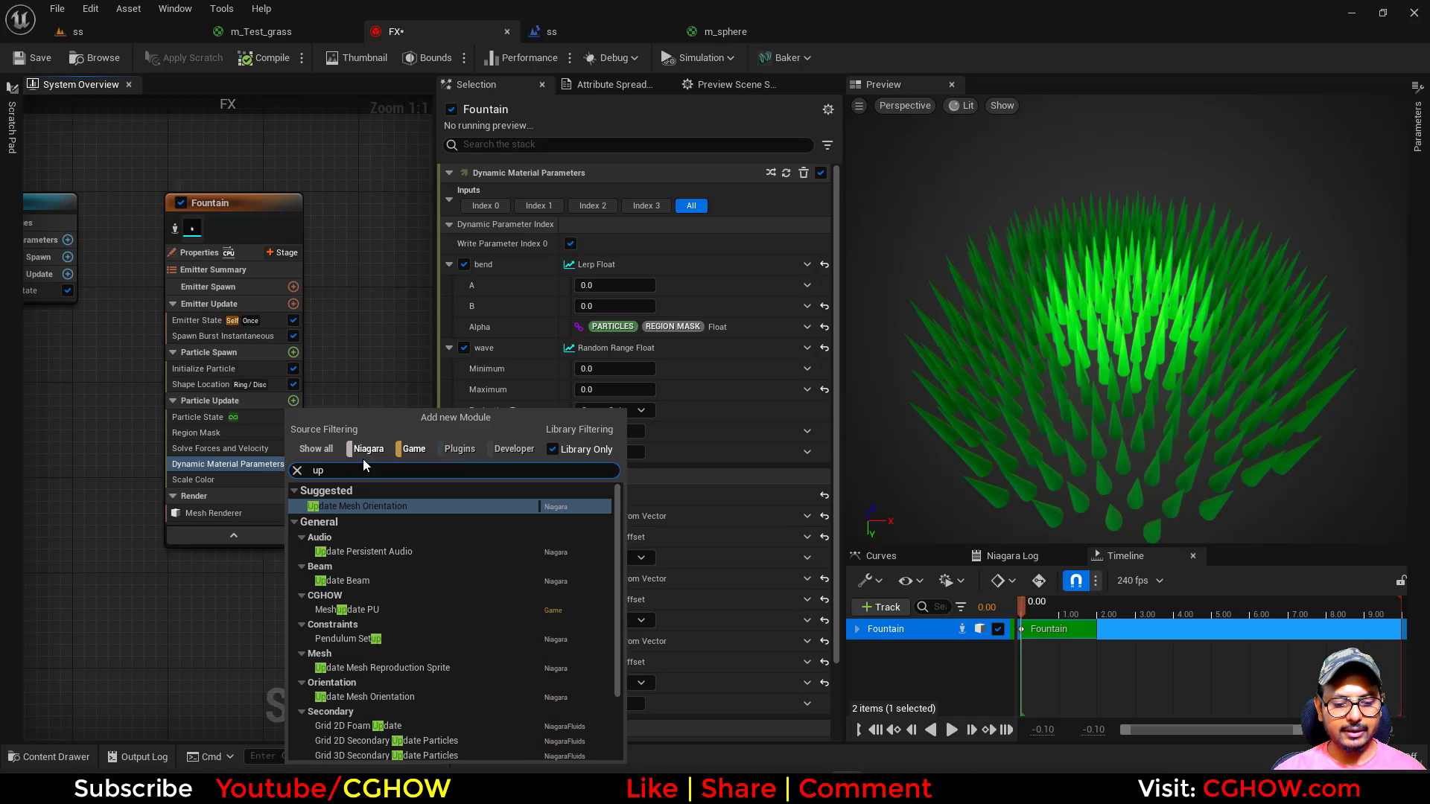
{"action": "left_click", "coordinate": [365, 506]}
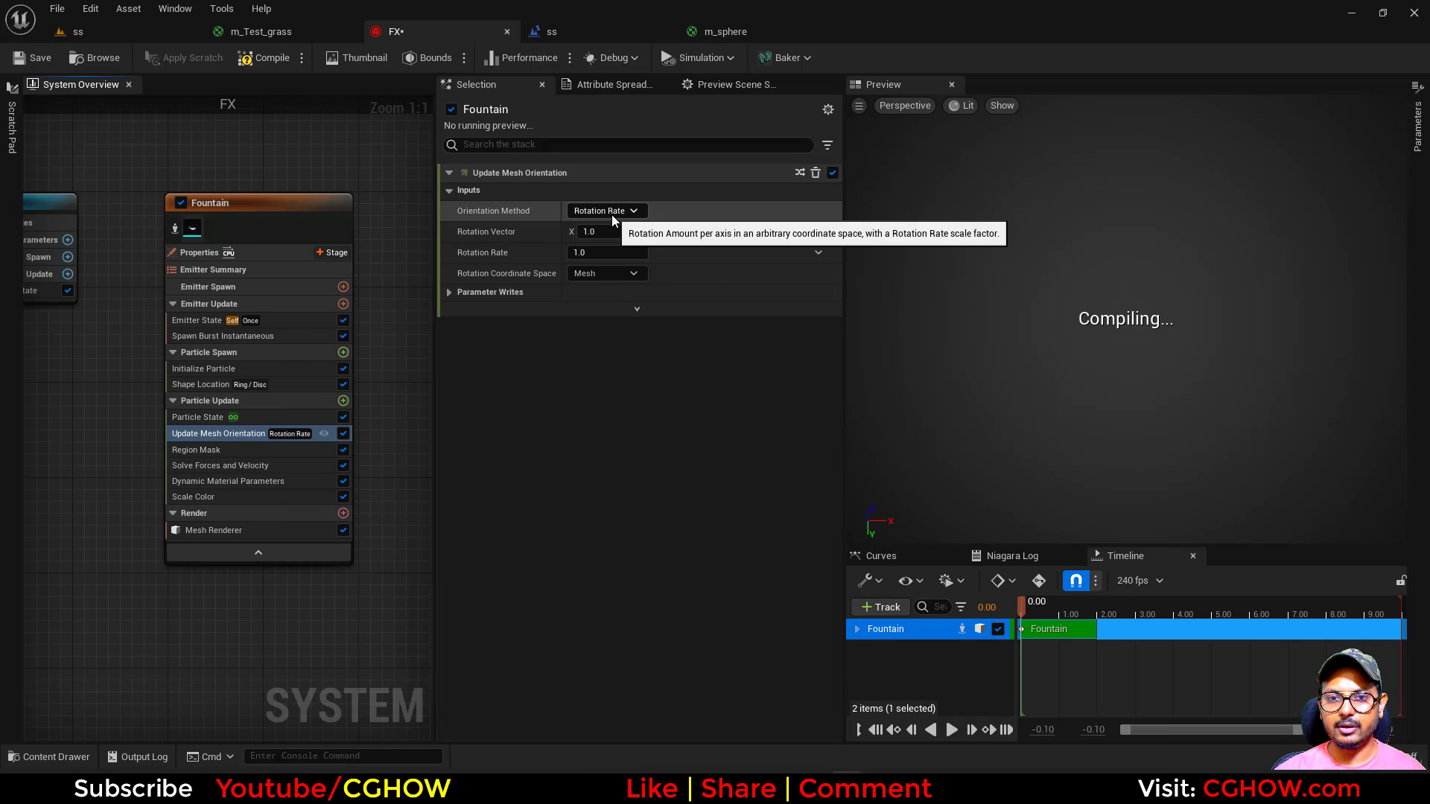
{"action": "left_click", "coordinate": [614, 213]}
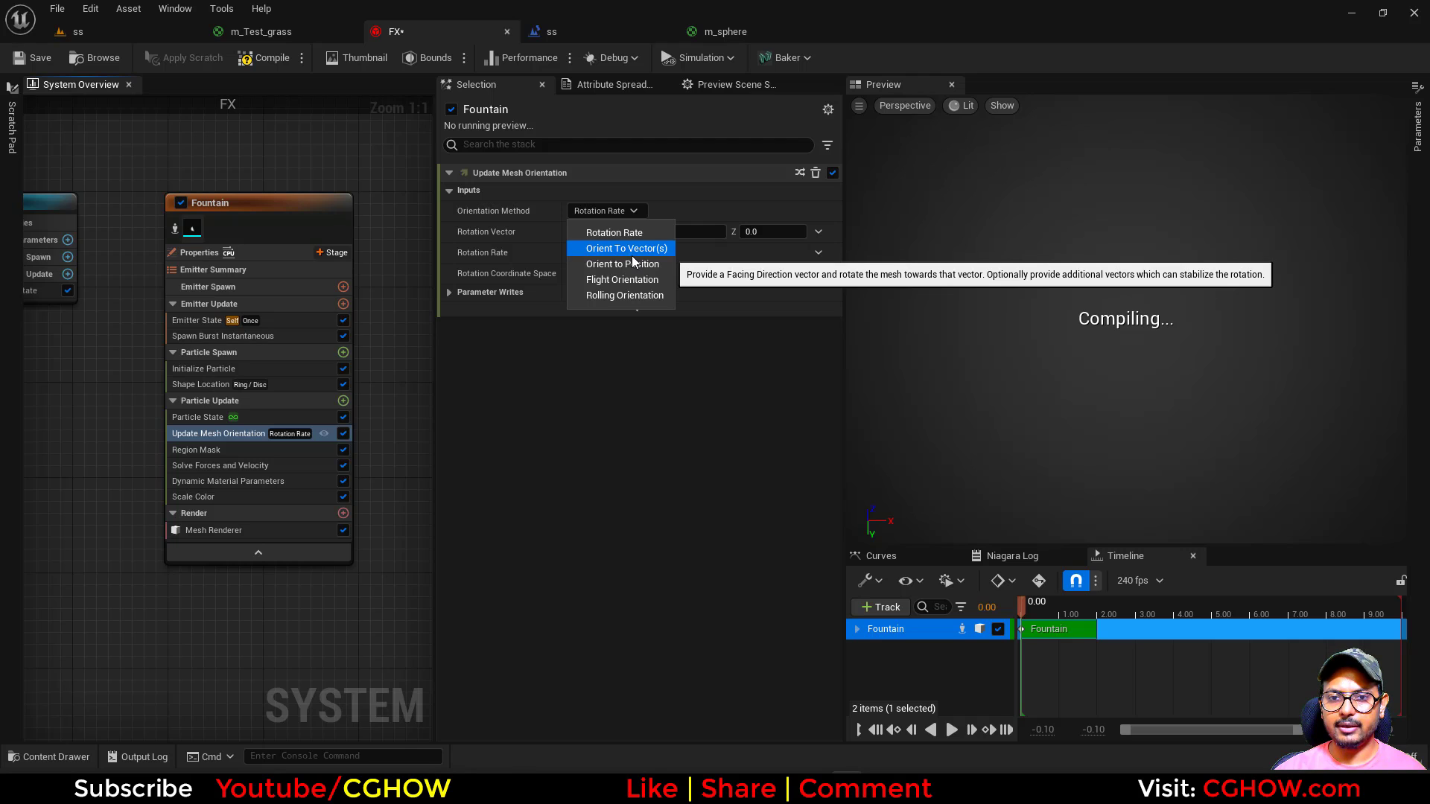
{"action": "left_click", "coordinate": [629, 249]}
Step: Create a new scratch dynamic input for Facing Direction and add Particles Position to its Map Get node
{"action": "left_click", "coordinate": [819, 232]}
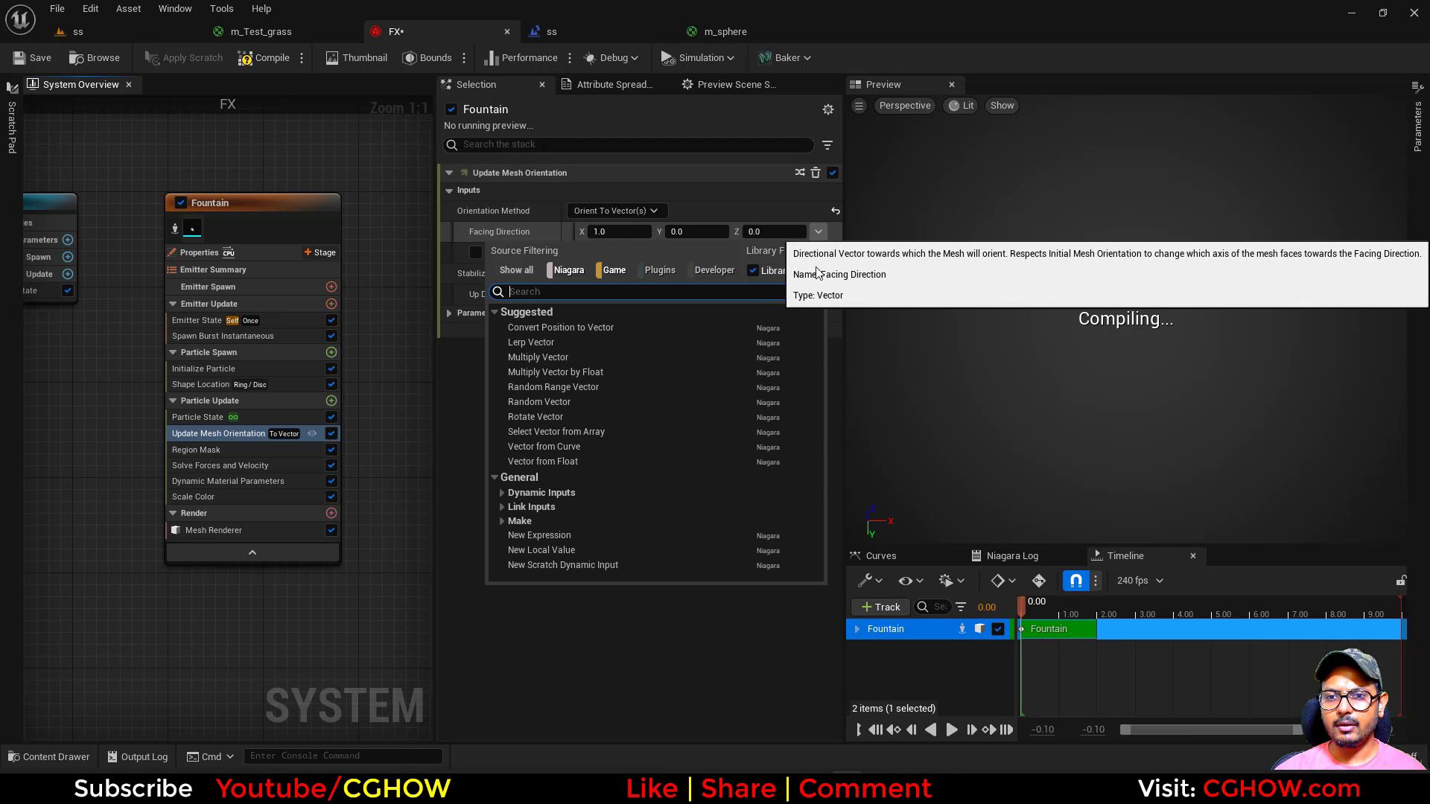
{"action": "left_click", "coordinate": [589, 565]}
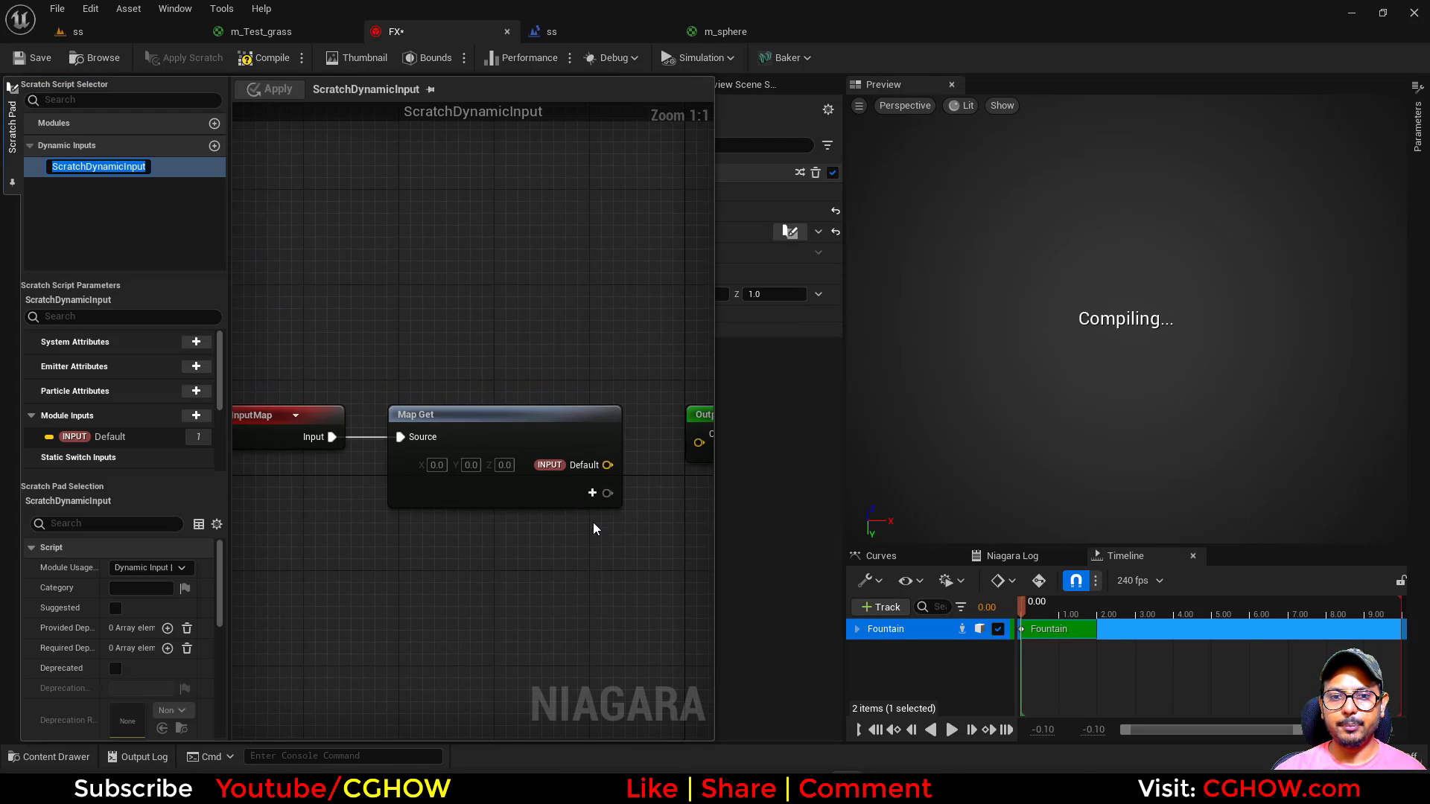
{"action": "left_click_drag", "start_coordinate": [397, 419], "coordinate": [380, 431]}
{"action": "type", "text": "pos"}
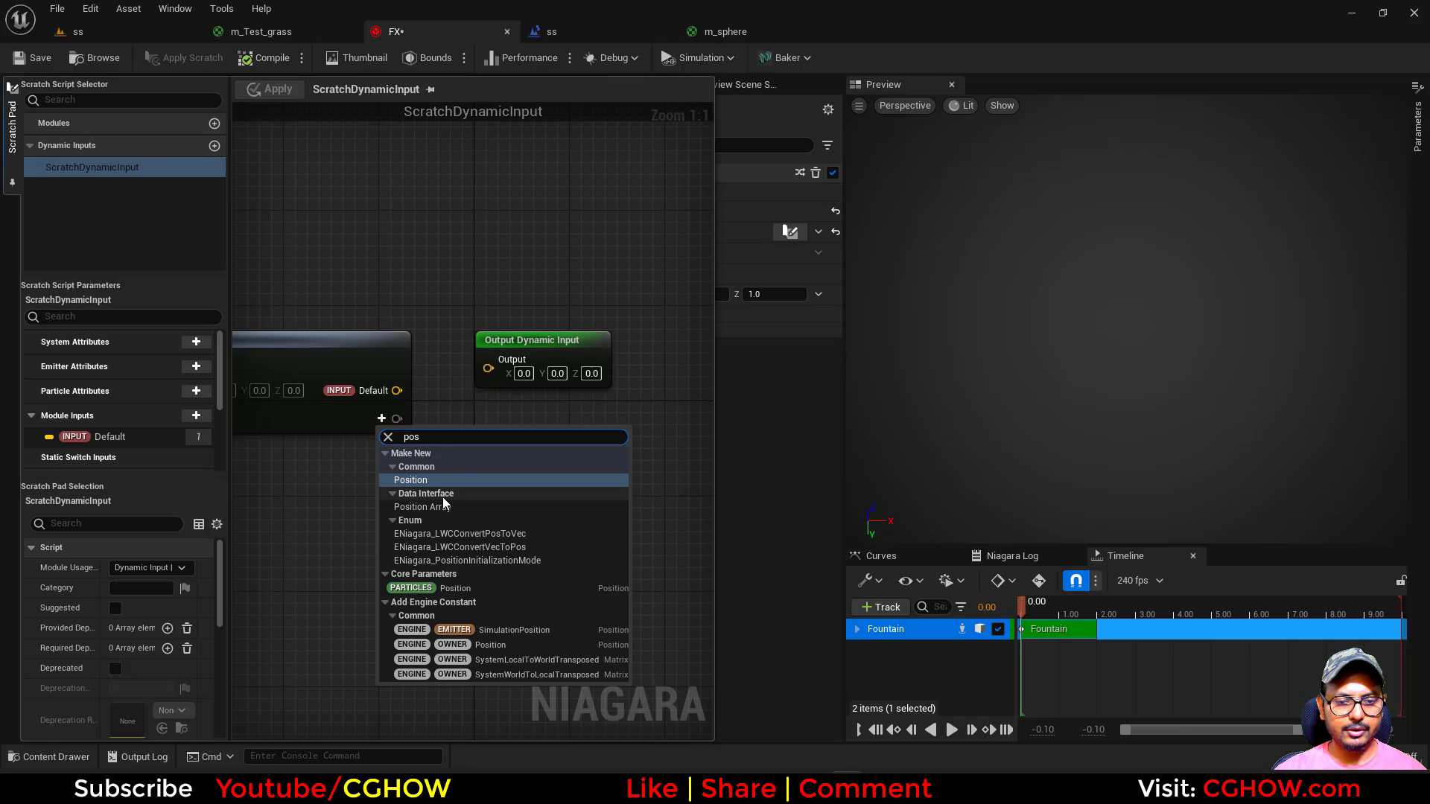
{"action": "left_click", "coordinate": [456, 589]}
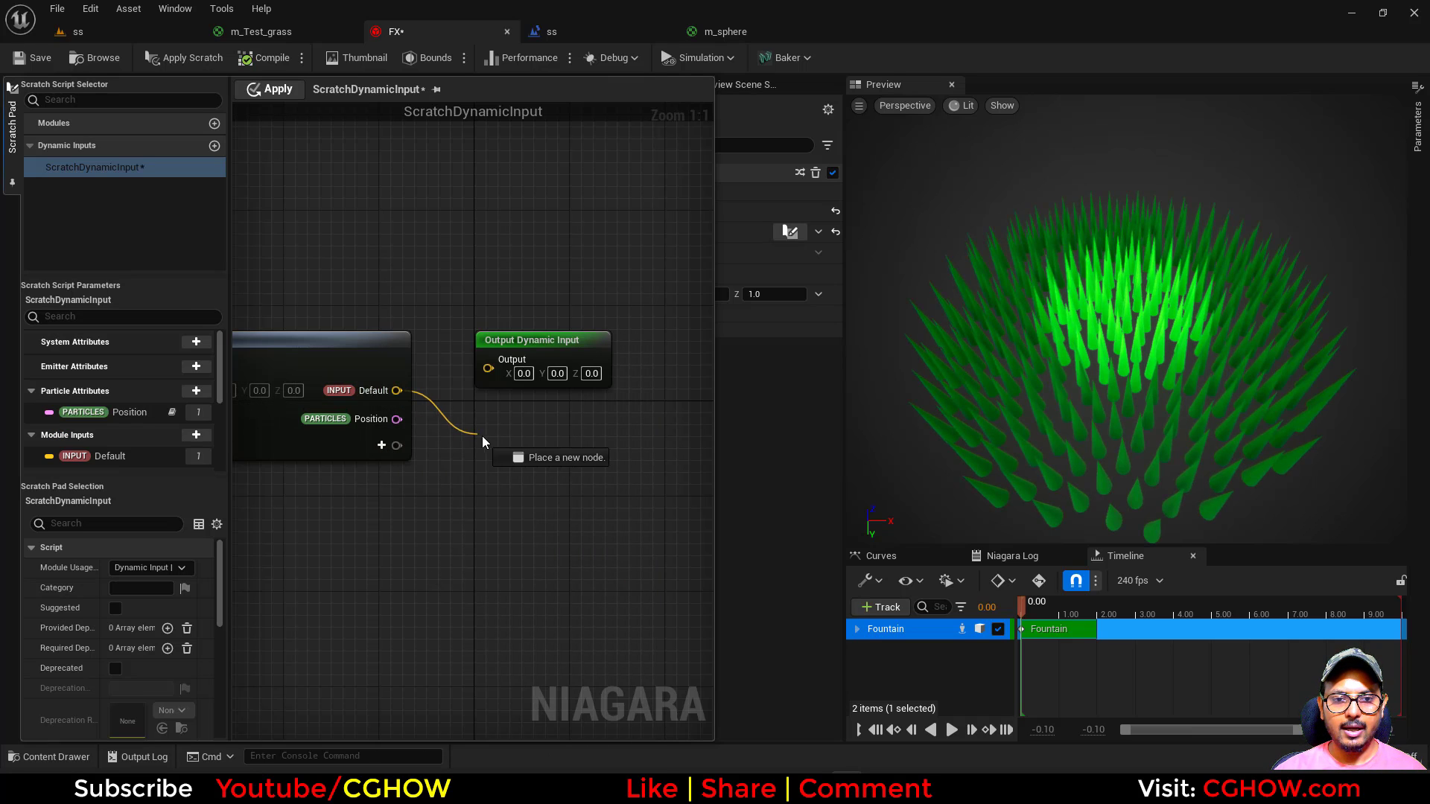
Step: Subtract Particles Position from the Default input, connect the result to the dynamic input's output, and apply the scratch script
{"action": "left_click_drag", "start_coordinate": [482, 437], "coordinate": [485, 436]}
{"action": "type", "text": "su"}
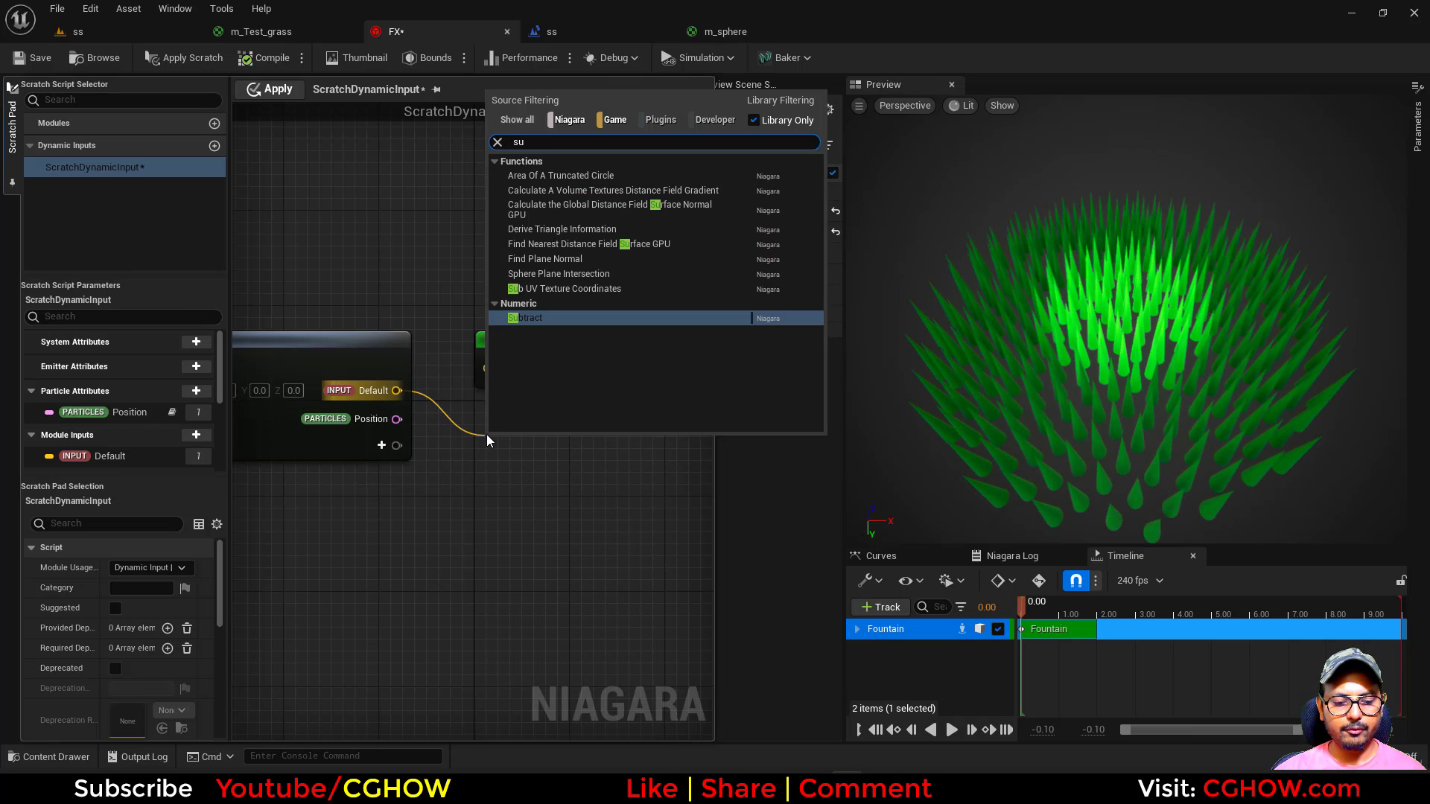
{"action": "left_click", "coordinate": [539, 318]}
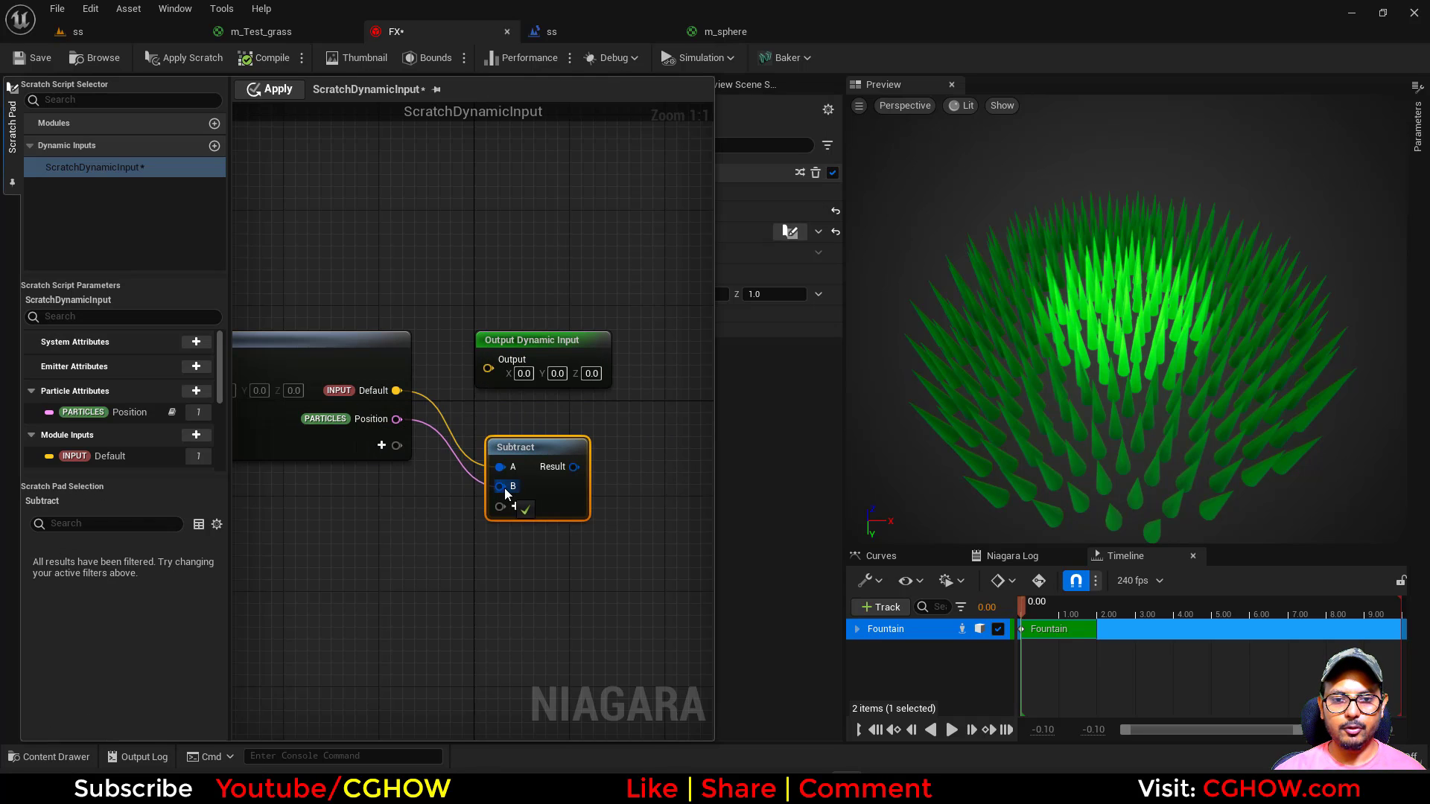
{"action": "left_click_drag", "start_coordinate": [574, 467], "coordinate": [477, 394]}
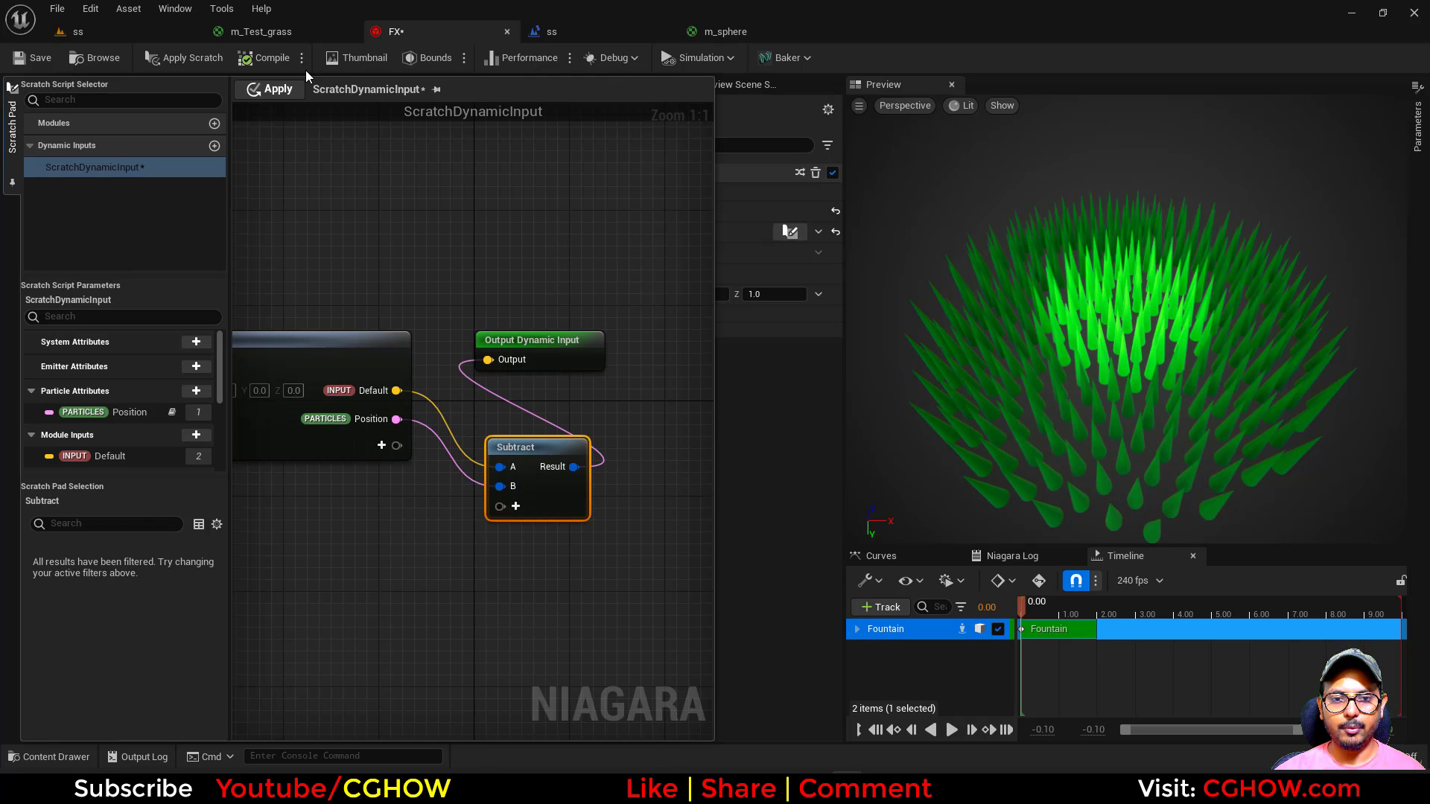
{"action": "left_click", "coordinate": [759, 417]}
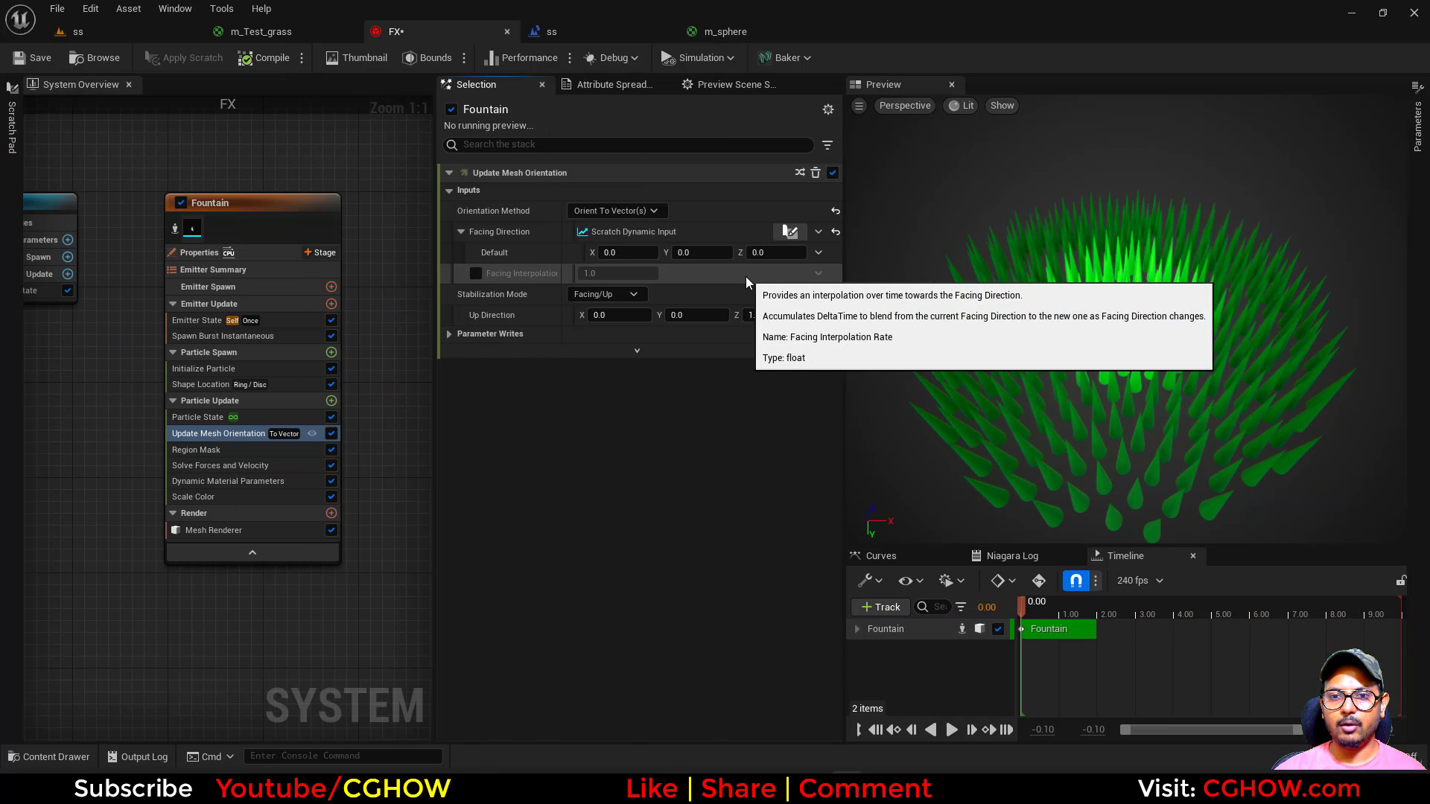
Step: Try Facing Direction Default Z values of about 16 and 38, and reset Z to 0
{"action": "left_click_drag", "start_coordinate": [763, 255], "coordinate": [804, 255]}
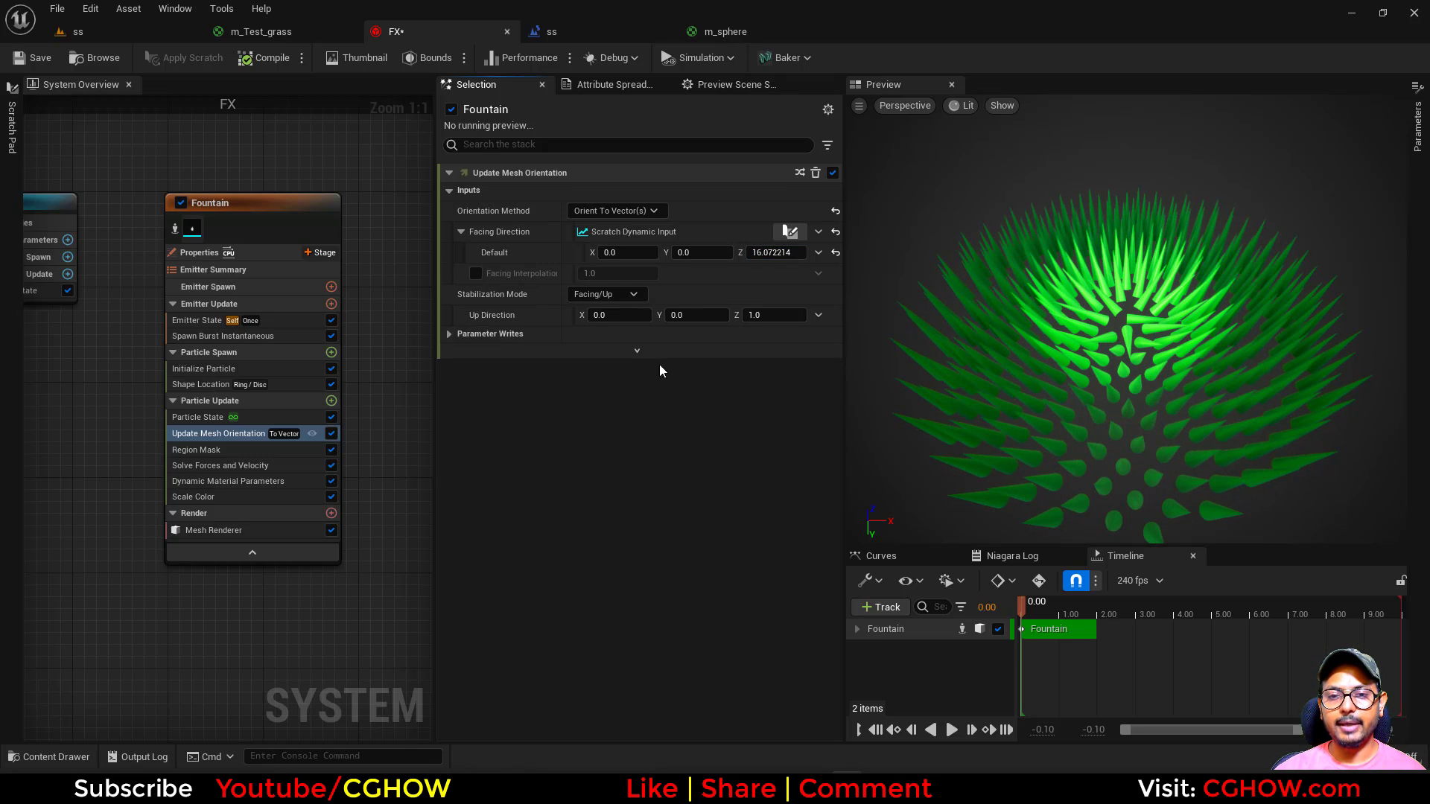
{"action": "left_click_drag", "start_coordinate": [771, 254], "coordinate": [812, 254]}
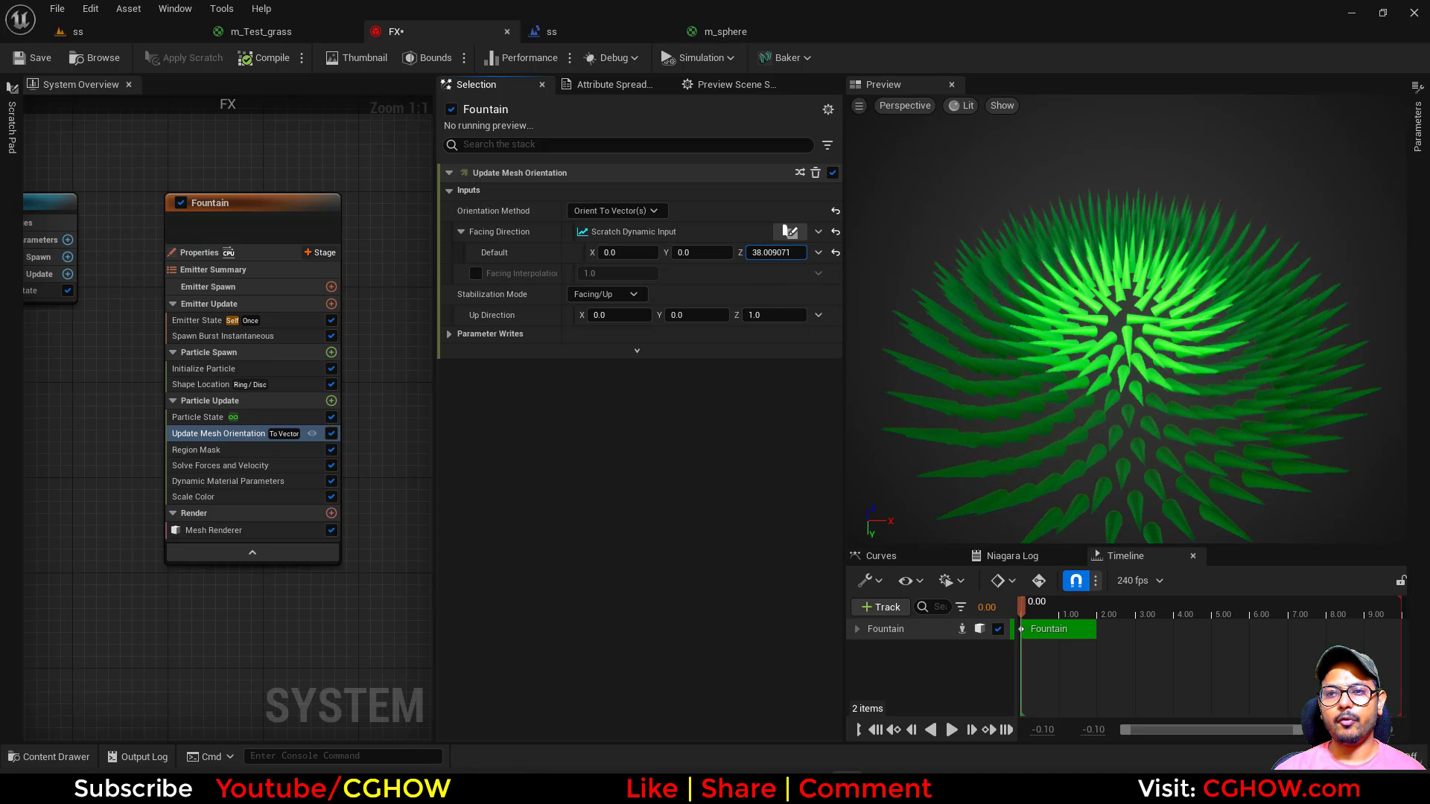
{"action": "mouse_move", "coordinate": [1196, 415]}
{"action": "left_mouse_down"}
{"action": "mouse_move", "coordinate": [1196, 376]}
{"action": "mouse_move", "coordinate": [1200, 408]}
{"action": "left_mouse_up"}
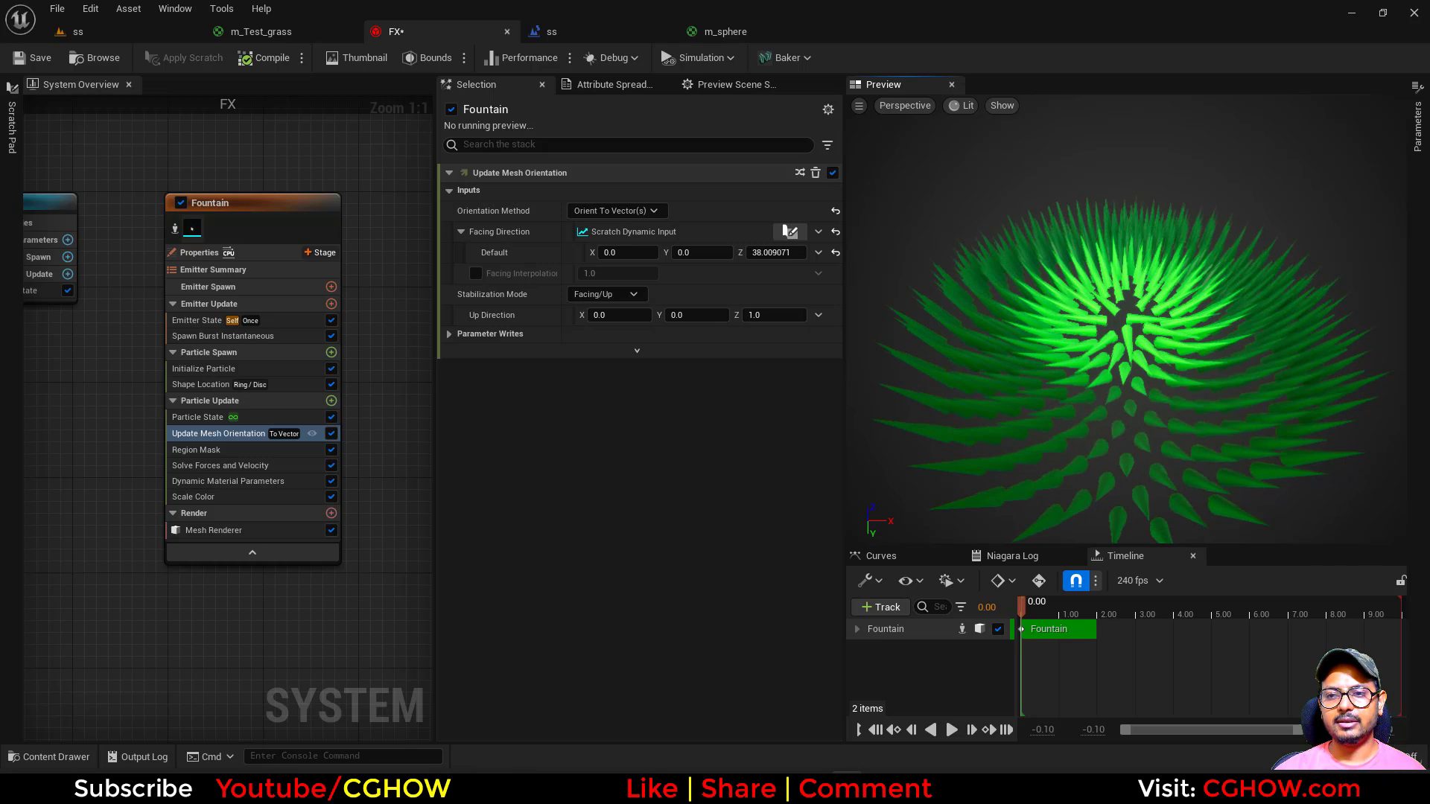
{"action": "left_click", "coordinate": [775, 253]}
{"action": "type", "text": "0"}
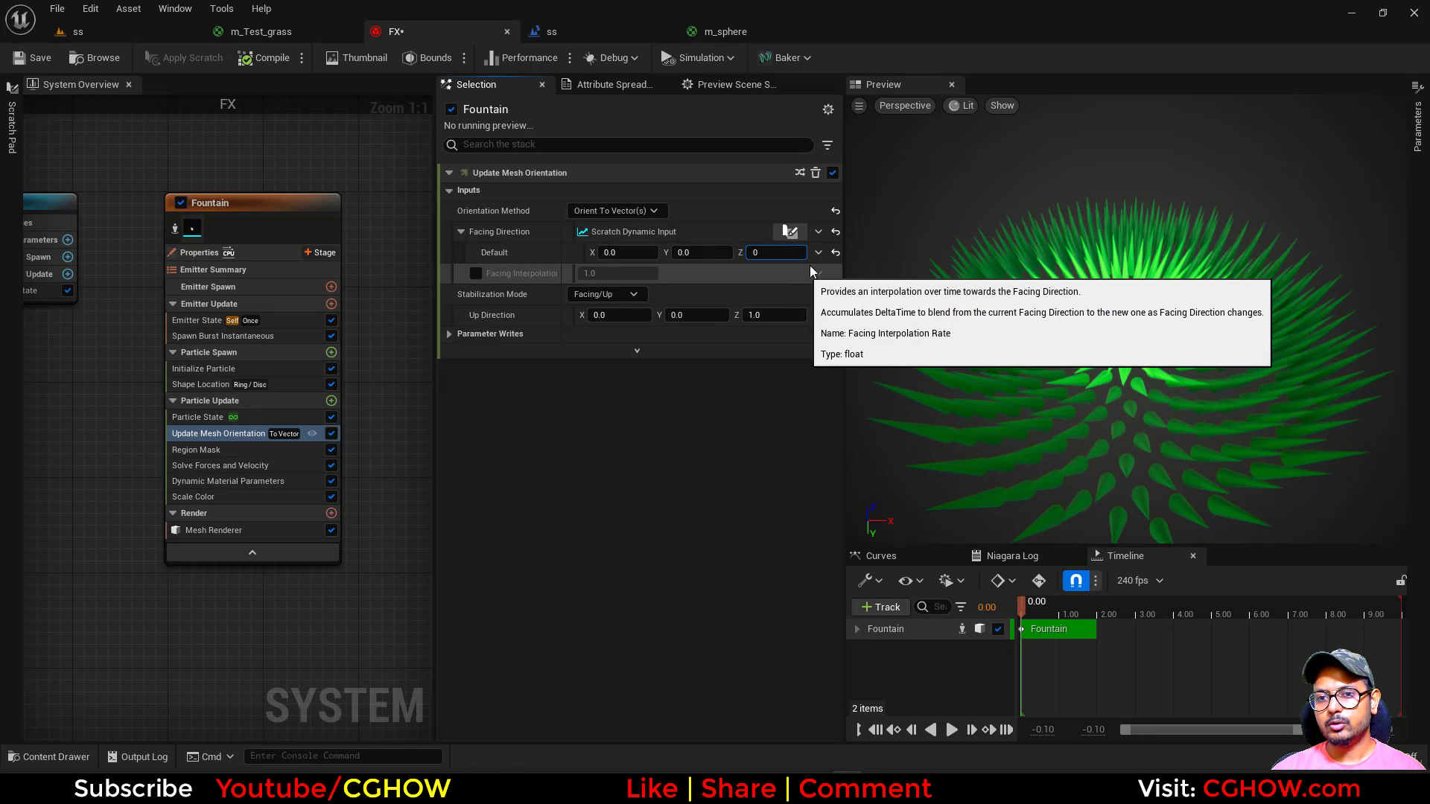
{"action": "key", "text": "Return"}
Step: Try a Multiply Vector input for the Facing Direction's Default vector
{"action": "left_click", "coordinate": [819, 253]}
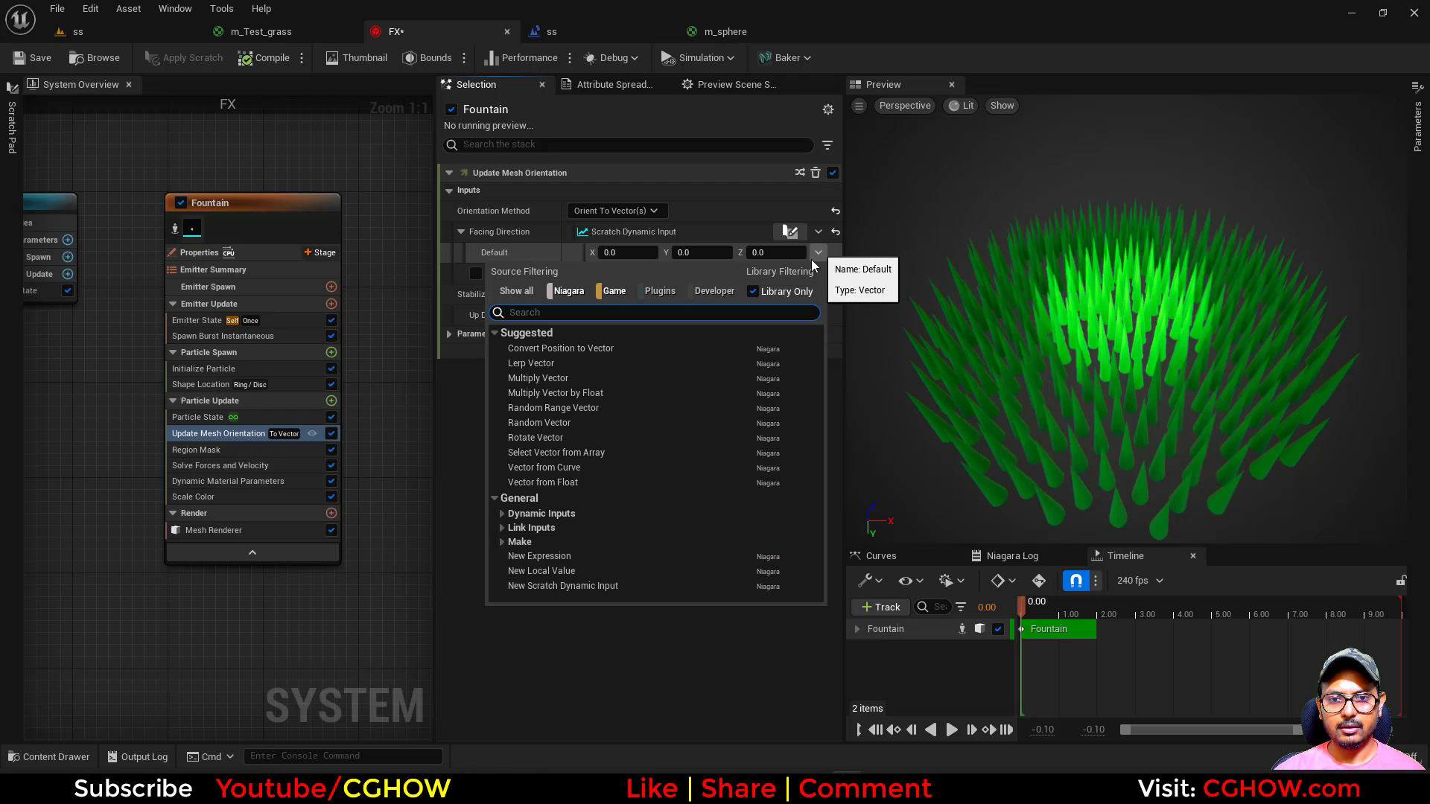
{"action": "left_click", "coordinate": [819, 252]}
{"action": "left_click", "coordinate": [819, 253]}
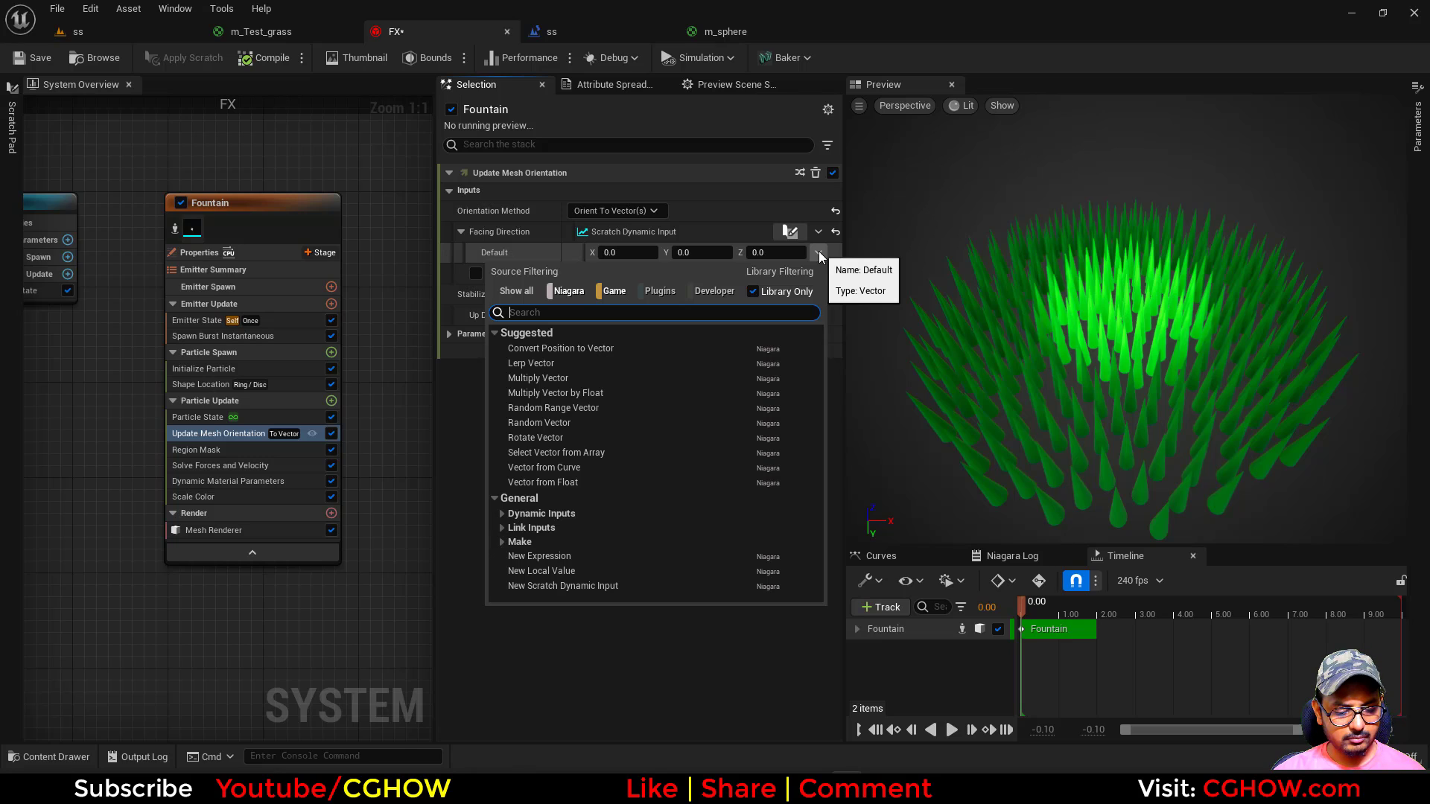
{"action": "type", "text": "mul"}
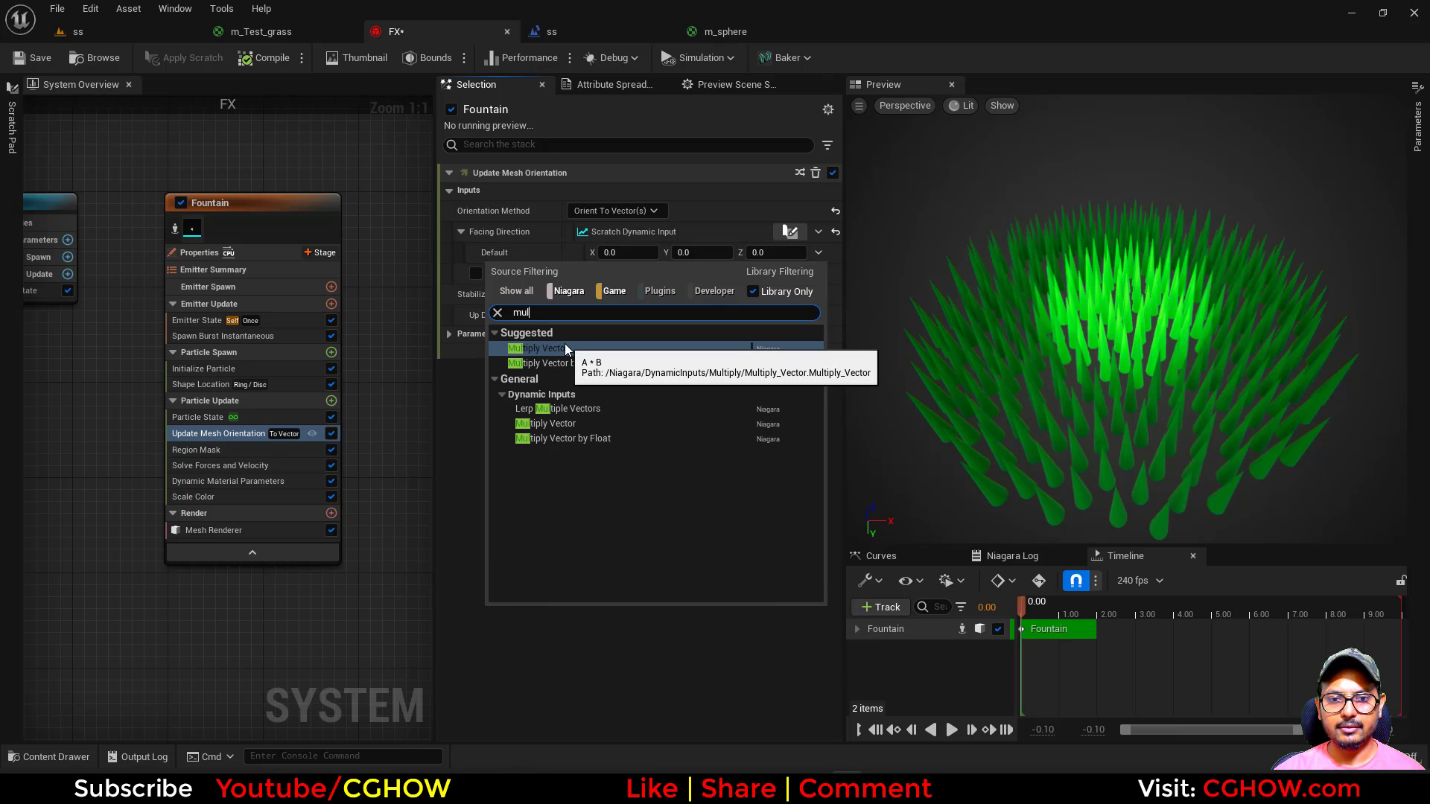
{"action": "left_click", "coordinate": [583, 353]}
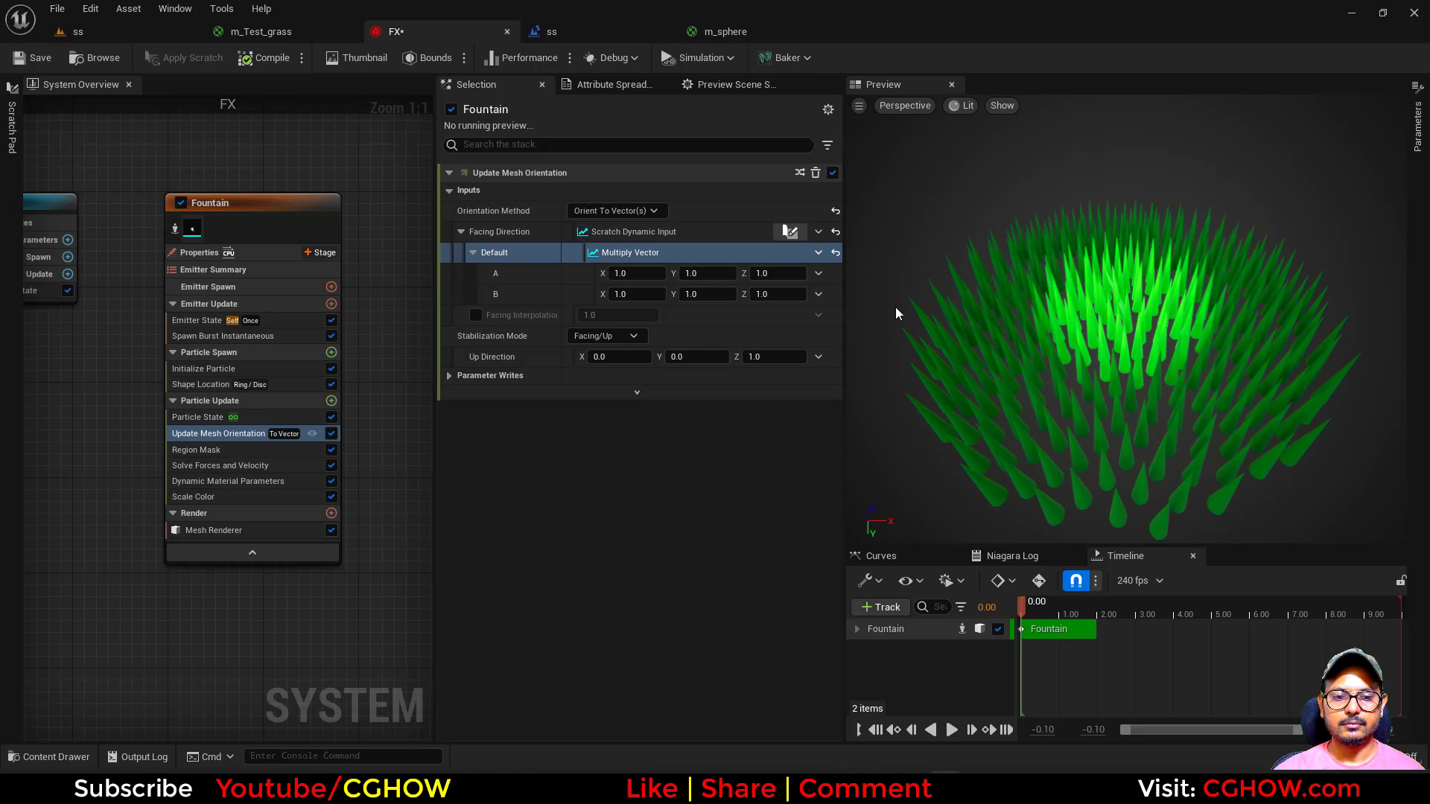
Step: Replace the Multiply Vector input on the Facing Direction's Default with Add Vector
{"action": "left_click", "coordinate": [818, 252]}
{"action": "type", "text": "add"}
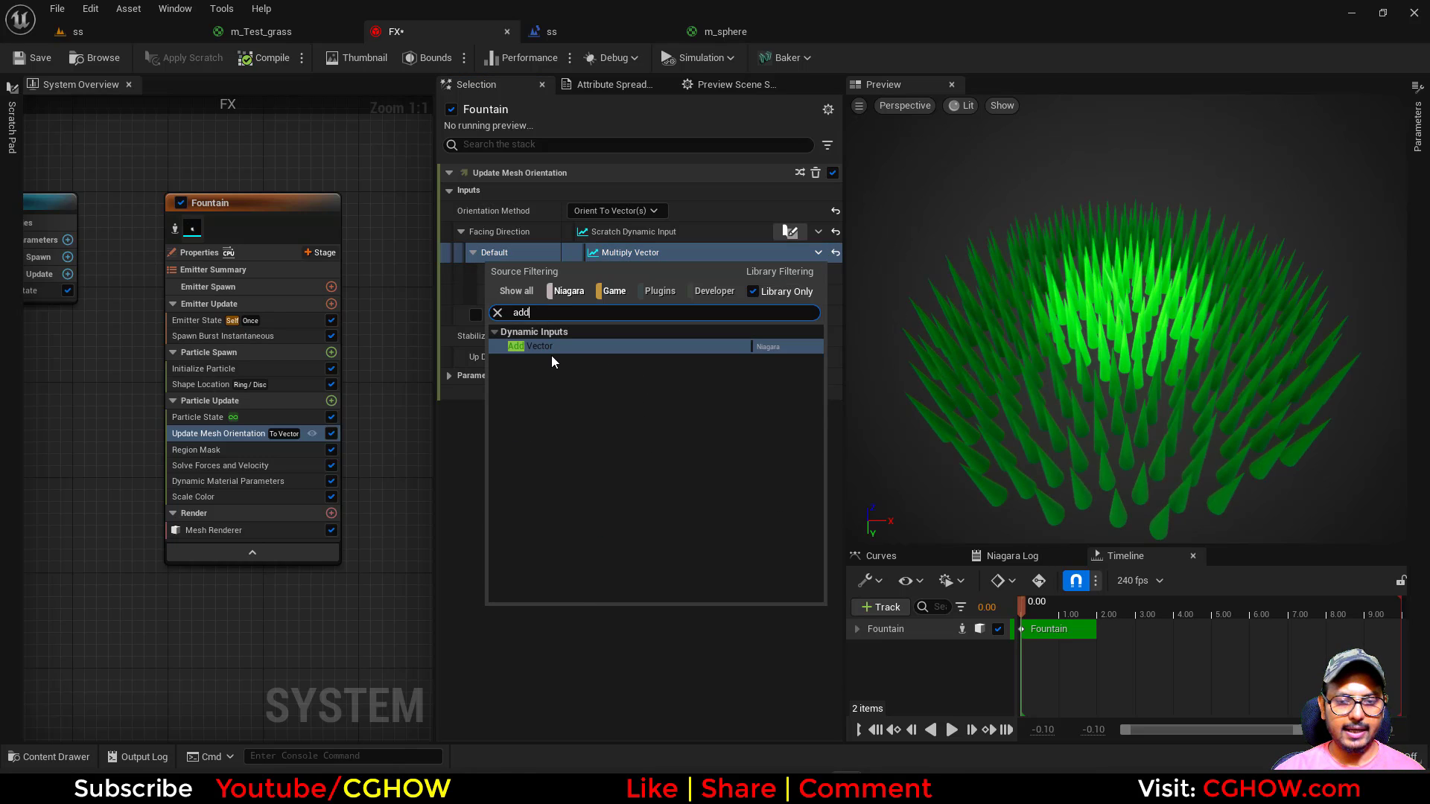
{"action": "left_click", "coordinate": [551, 355]}
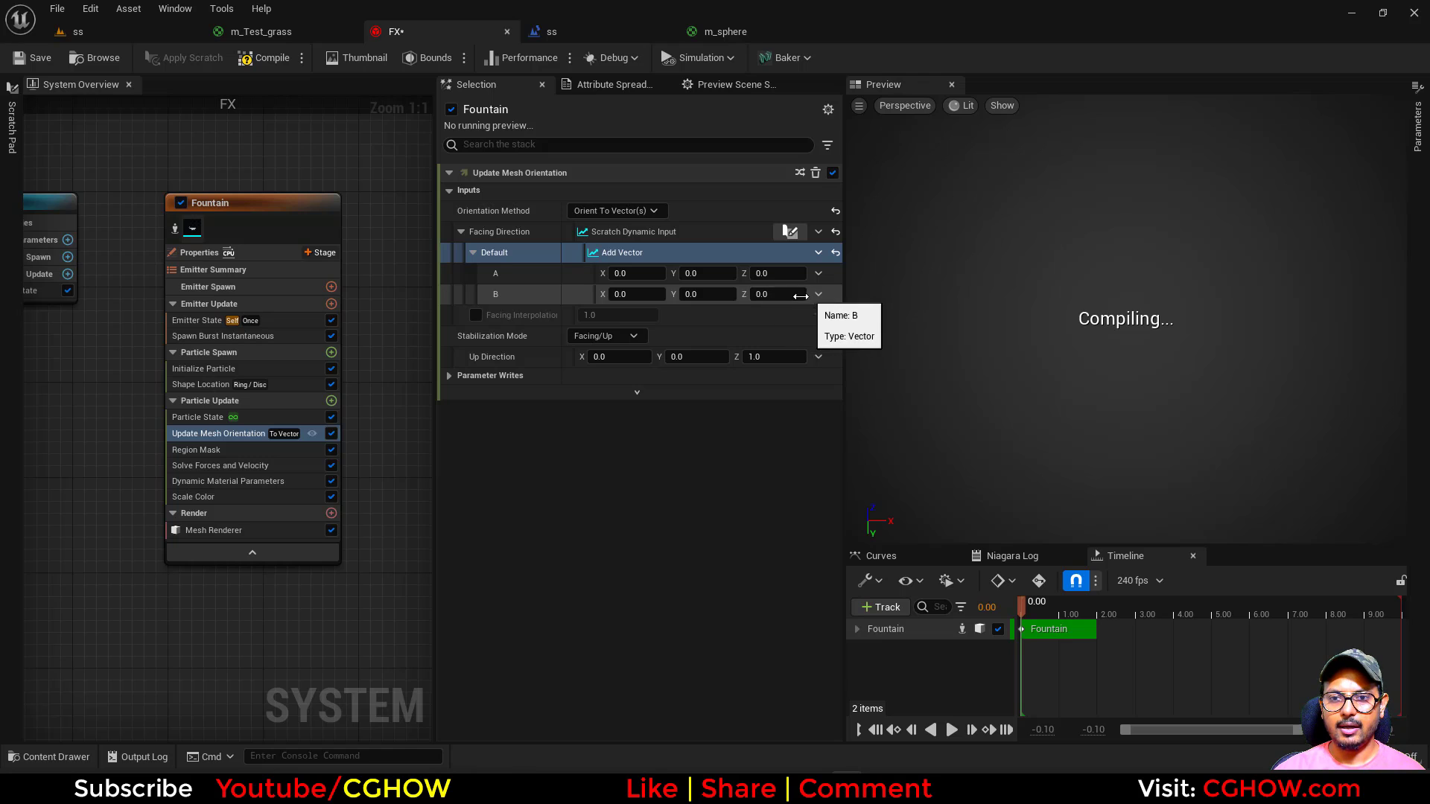
Step: Assign a Lerp Vector dynamic input to B of the Facing Direction's Add Vector
{"action": "left_click", "coordinate": [819, 295]}
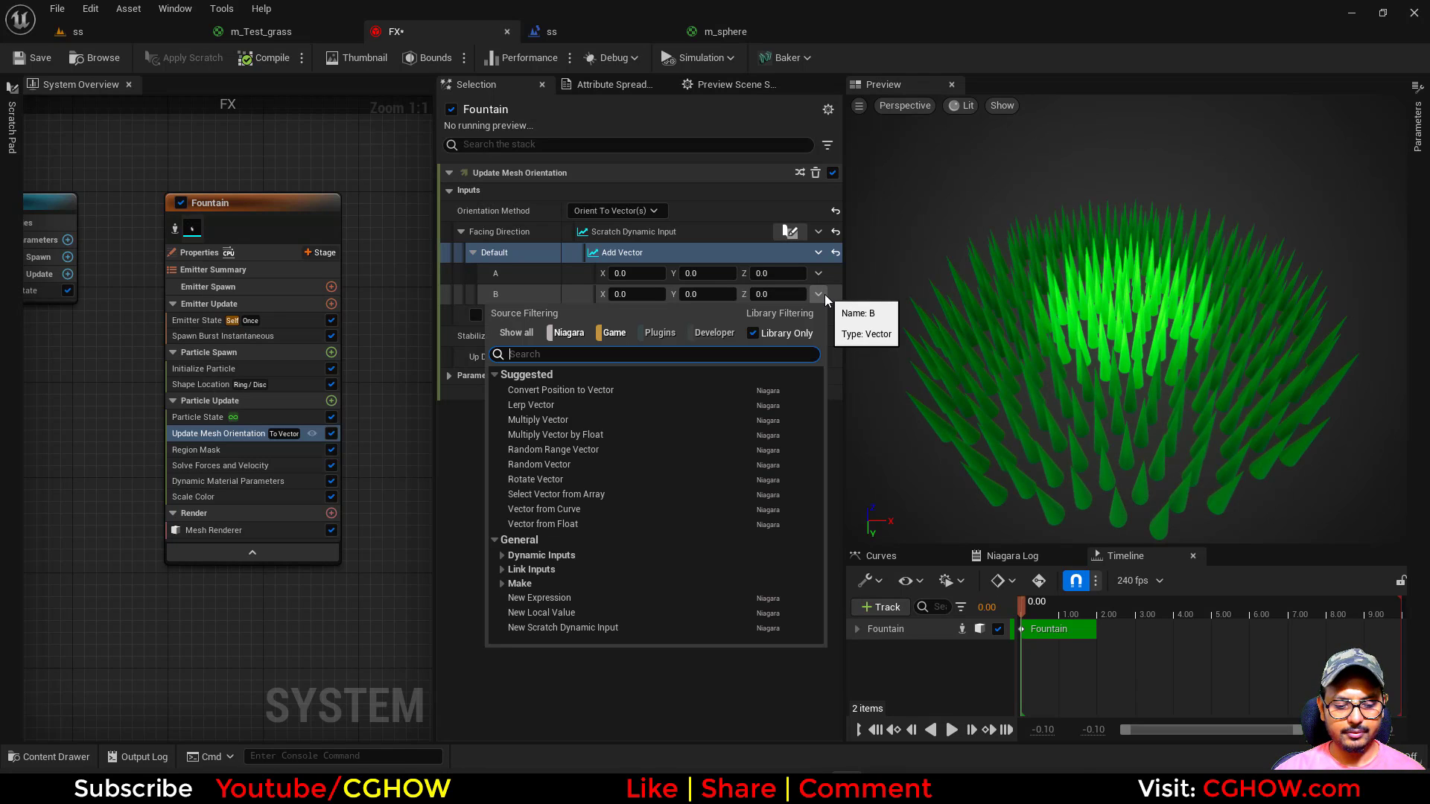
{"action": "left_click", "coordinate": [822, 296]}
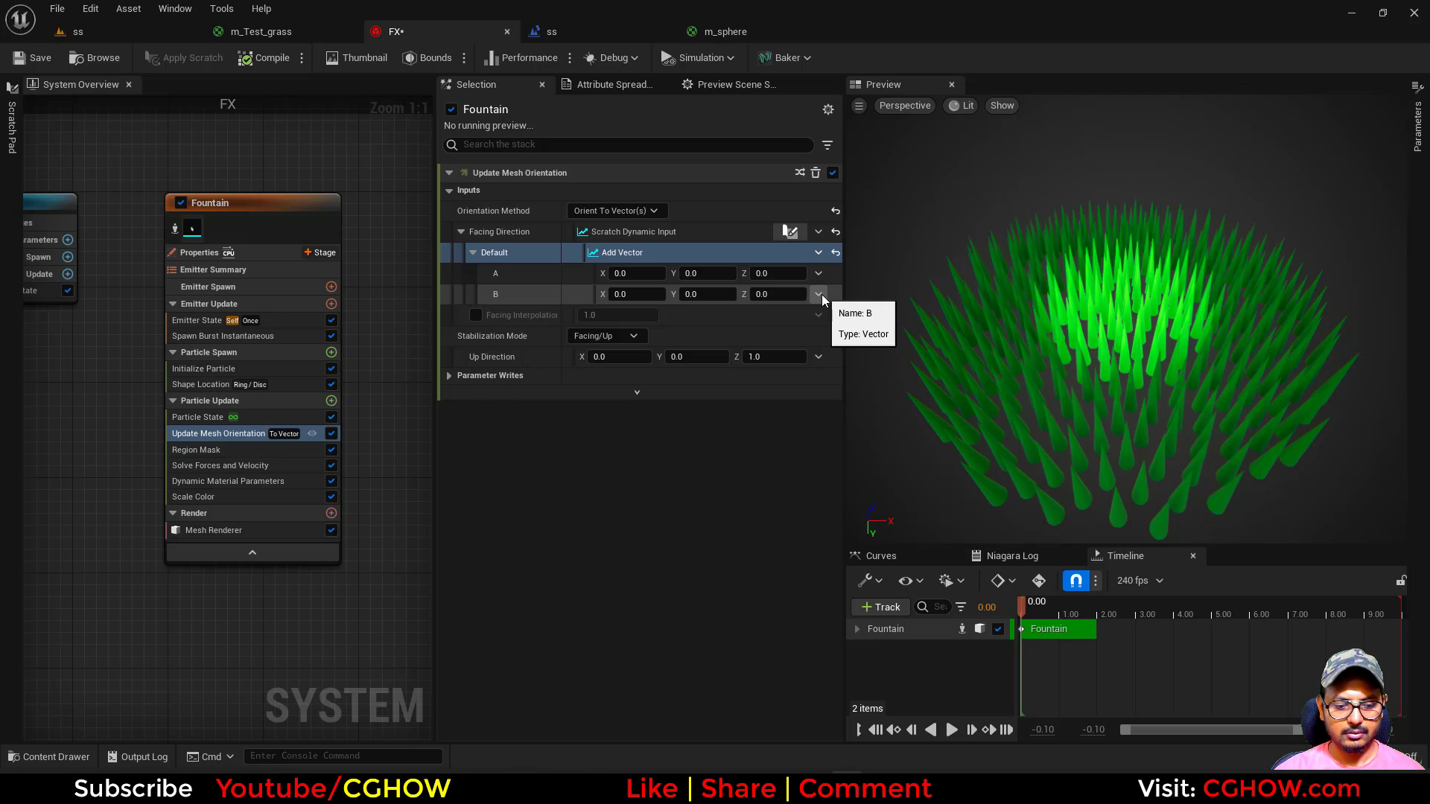
{"action": "left_click", "coordinate": [825, 300]}
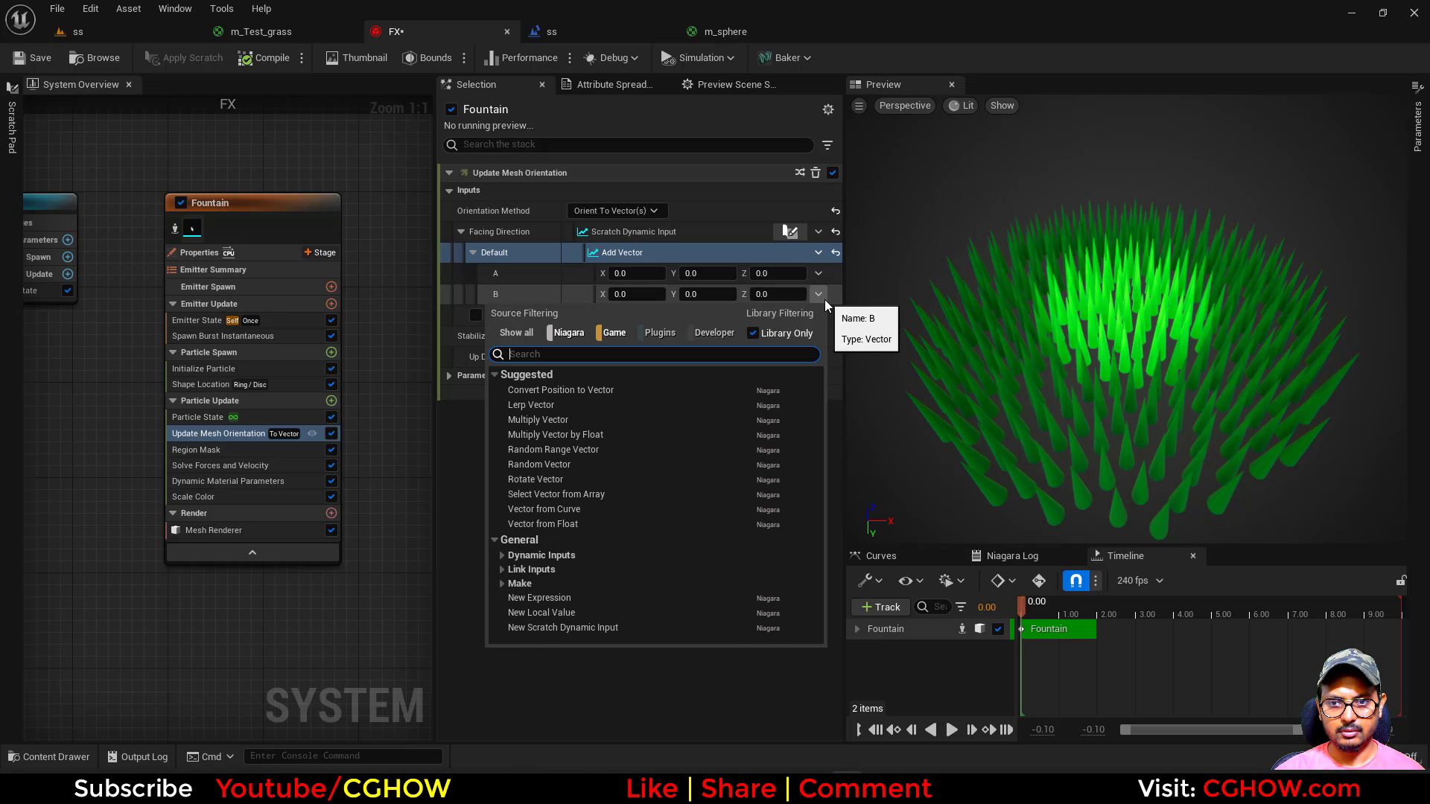
{"action": "type", "text": "m"}
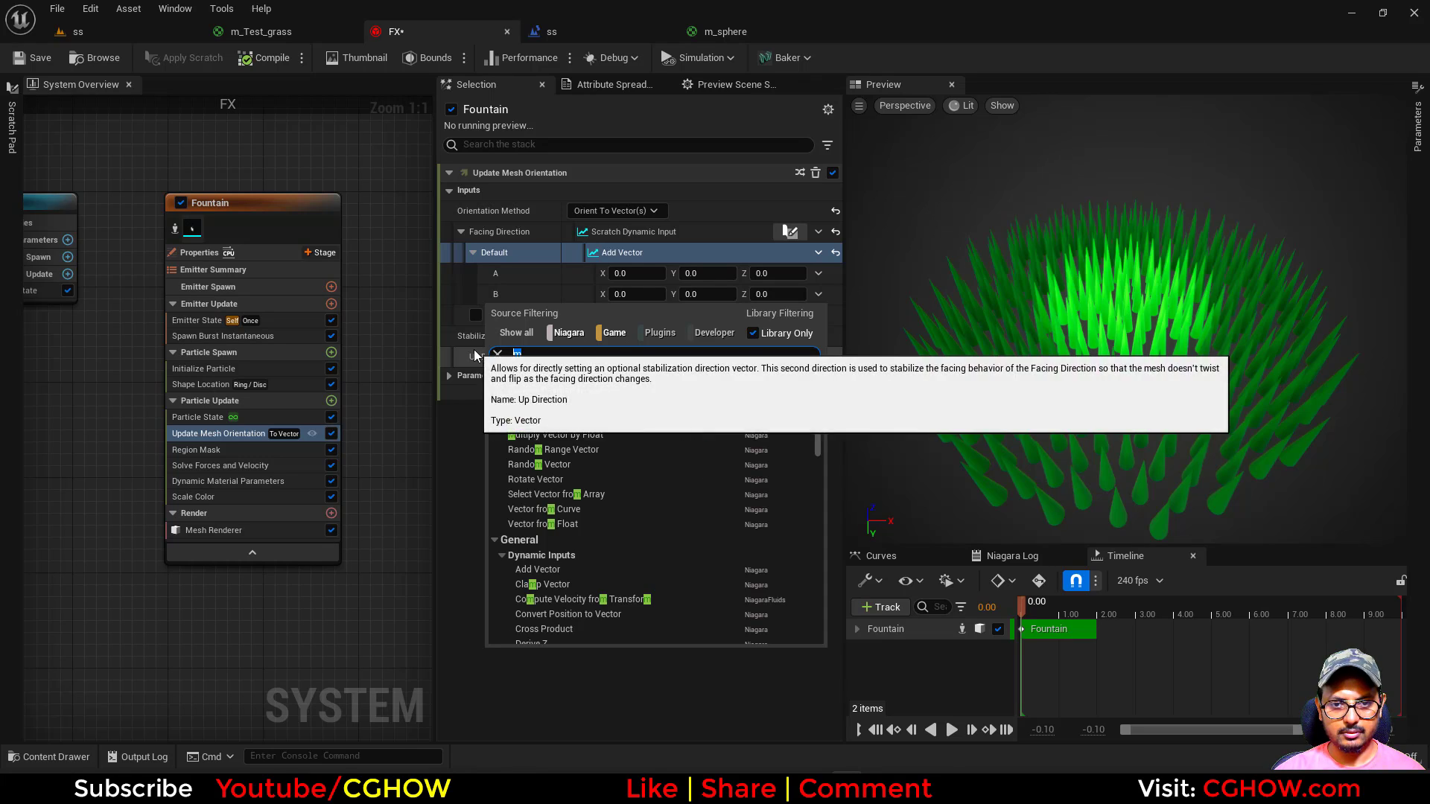
{"action": "key", "text": "BackSpace"}
{"action": "type", "text": "lerp"}
{"action": "left_click", "coordinate": [556, 393]}
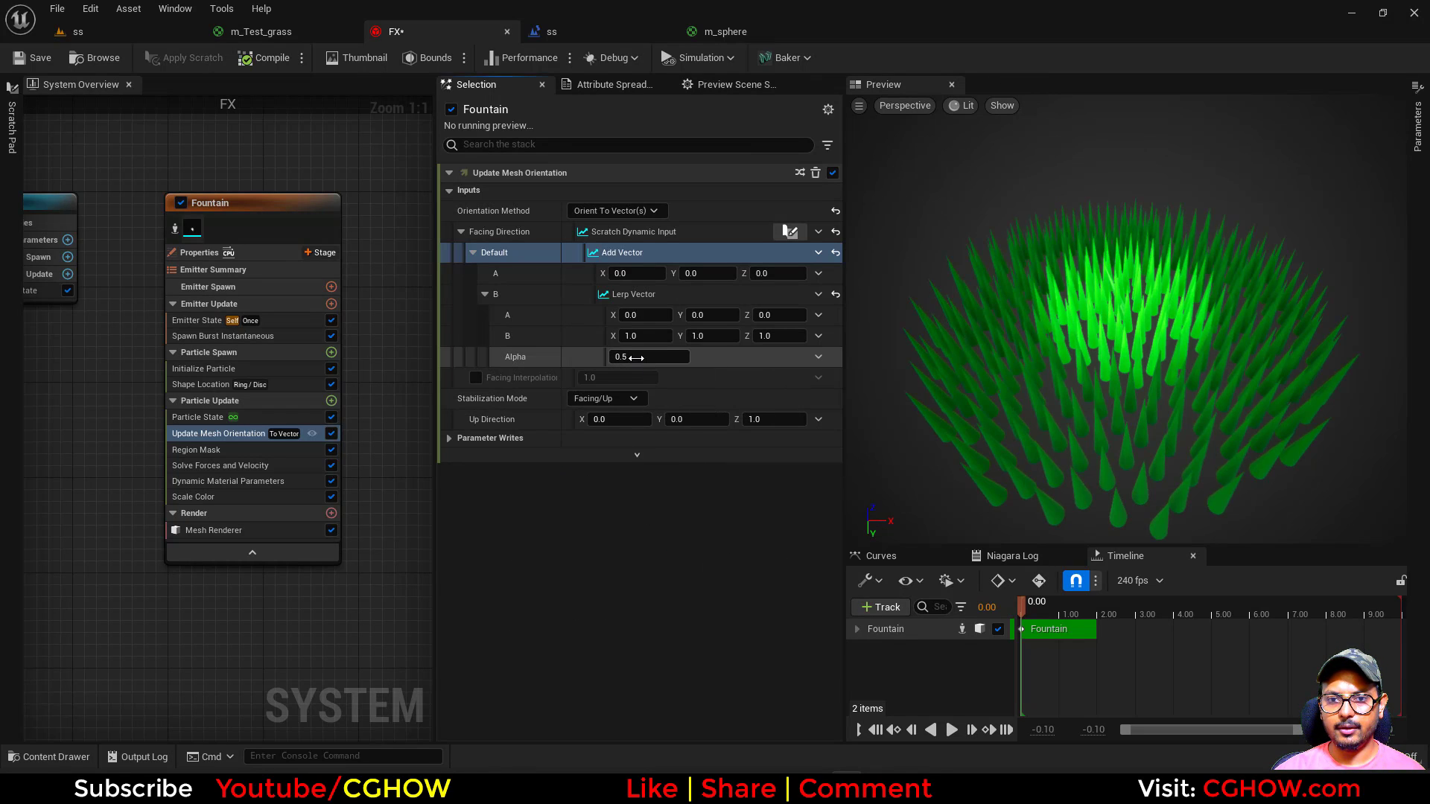
{"action": "left_click", "coordinate": [648, 357]}
{"action": "left_click", "coordinate": [818, 359]}
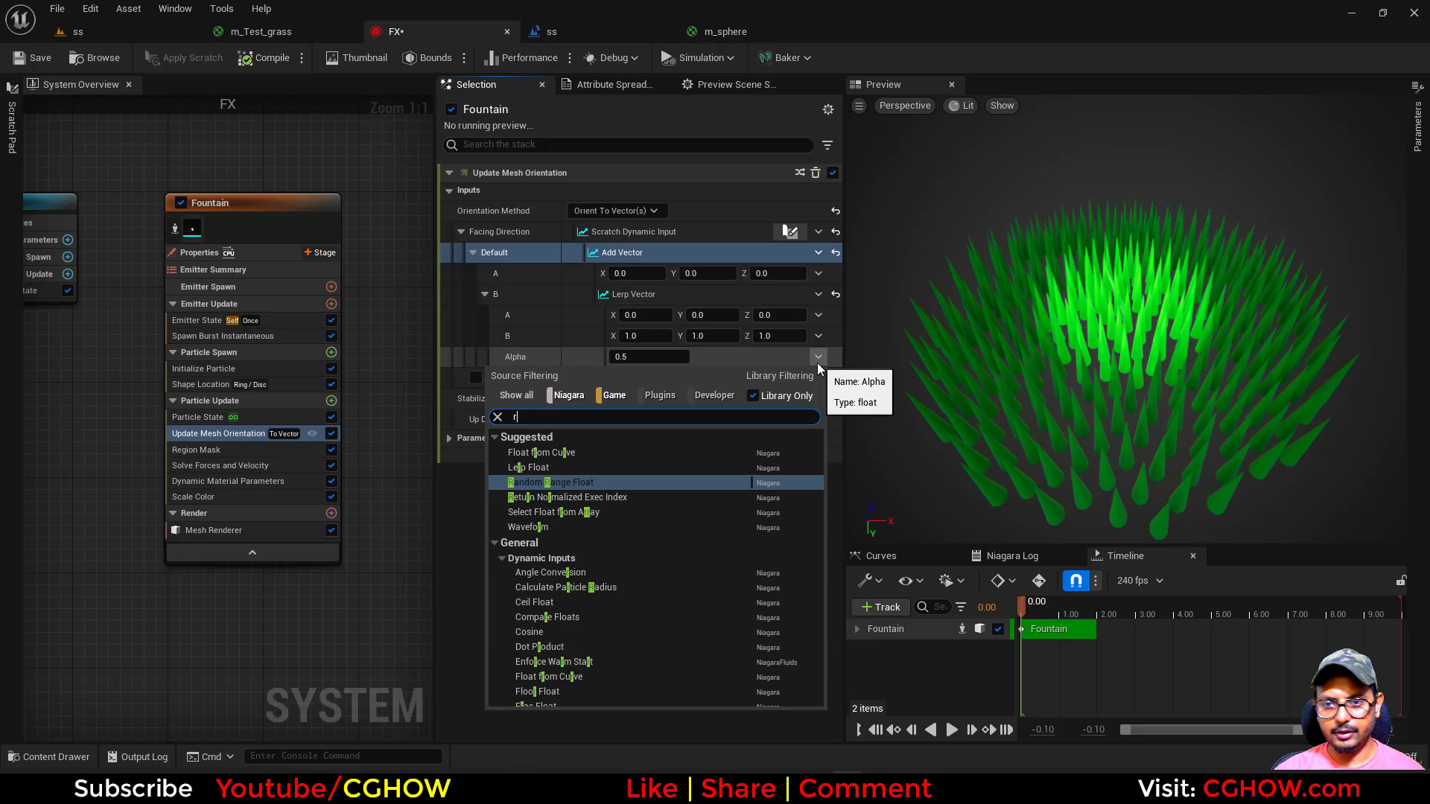
{"action": "type", "text": "reg"}
{"action": "key", "text": "BackSpace"}
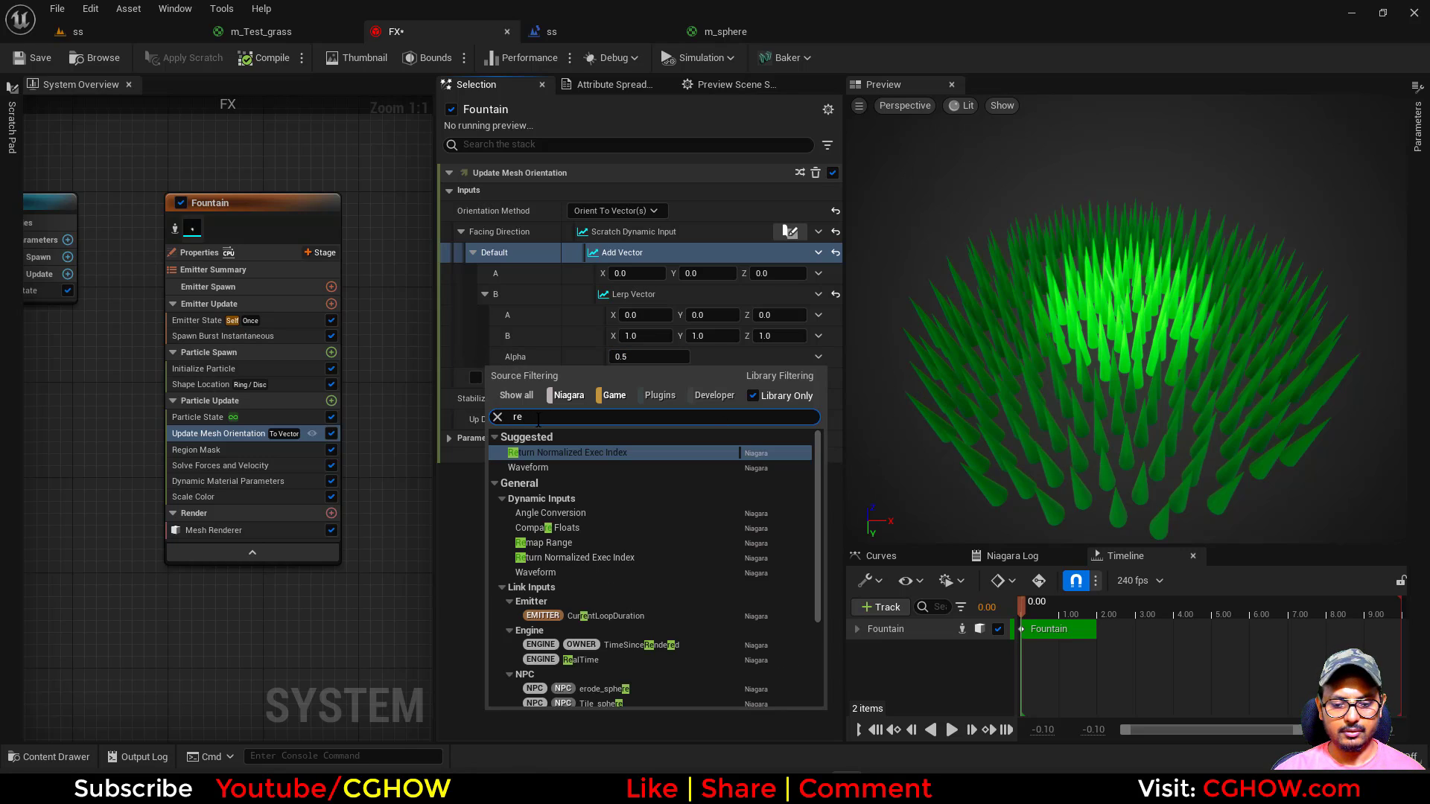
{"action": "type", "text": "g"}
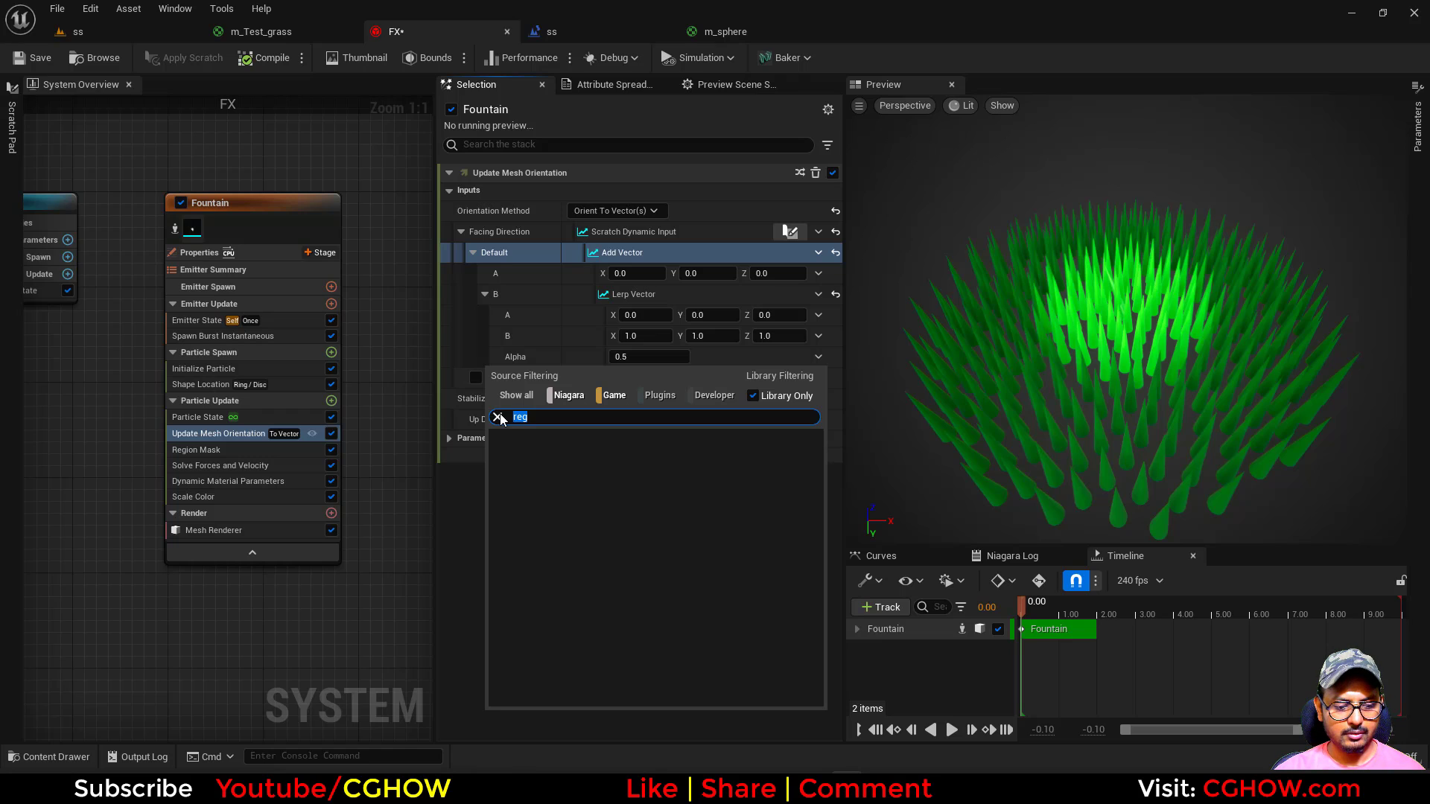
{"action": "type", "text": "reg"}
{"action": "left_click", "coordinate": [744, 316]}
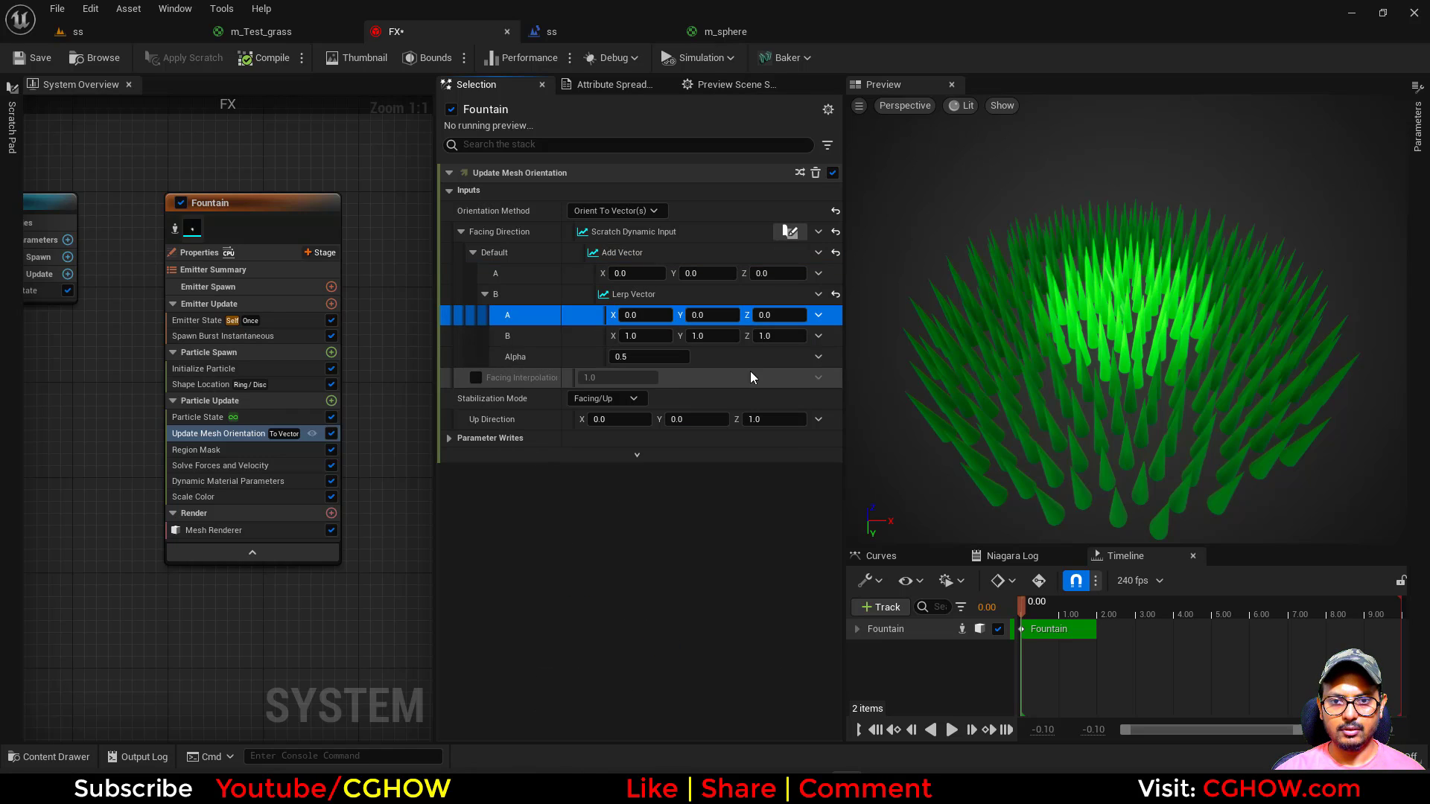
Step: Move Region Mask above Update Mesh Orientation in Particle Update, and link the Lerp Vector's Alpha to the Particles Region Mask float
{"action": "left_click_drag", "start_coordinate": [198, 435], "coordinate": [201, 455]}
{"action": "left_click", "coordinate": [818, 358]}
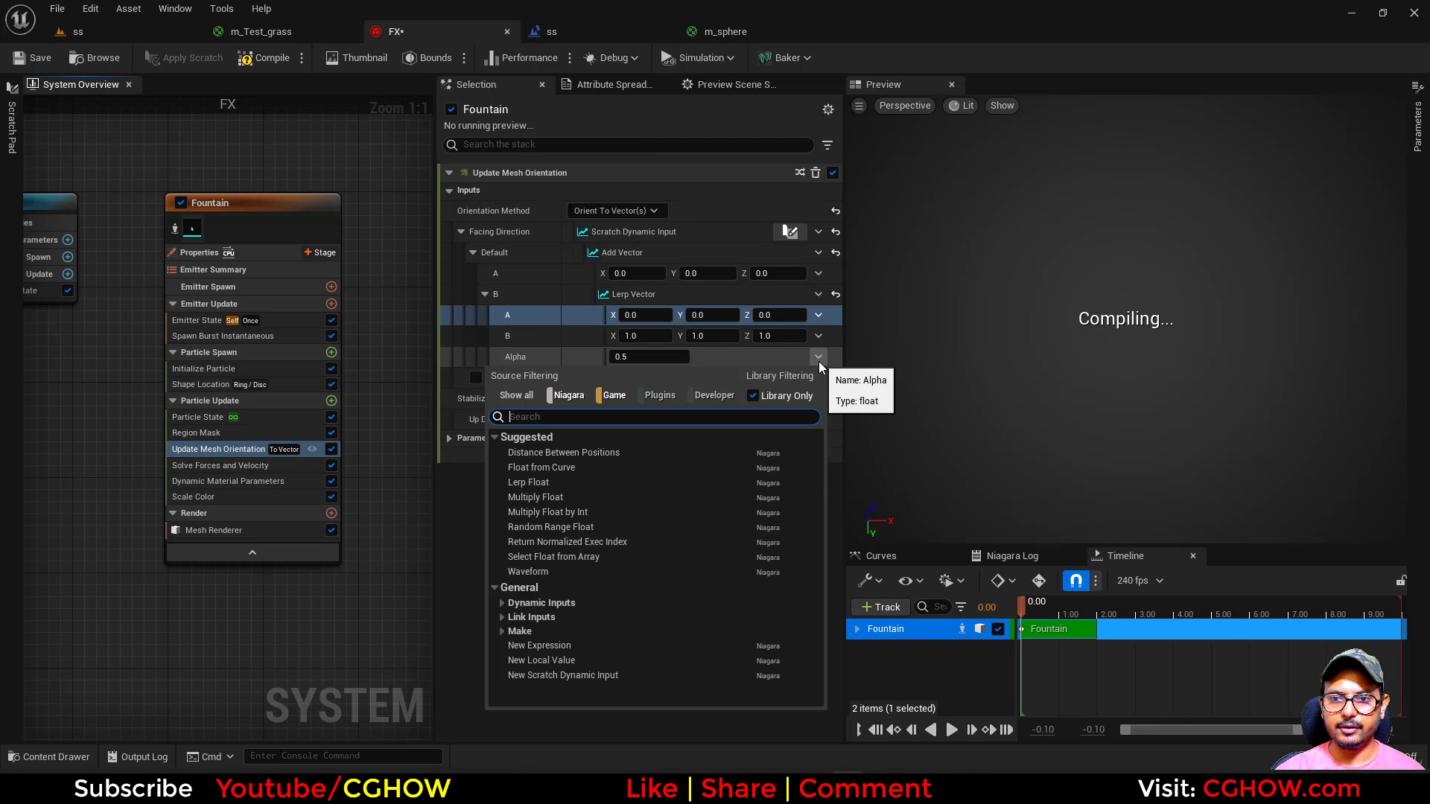
{"action": "type", "text": "reg"}
{"action": "left_click", "coordinate": [593, 508]}
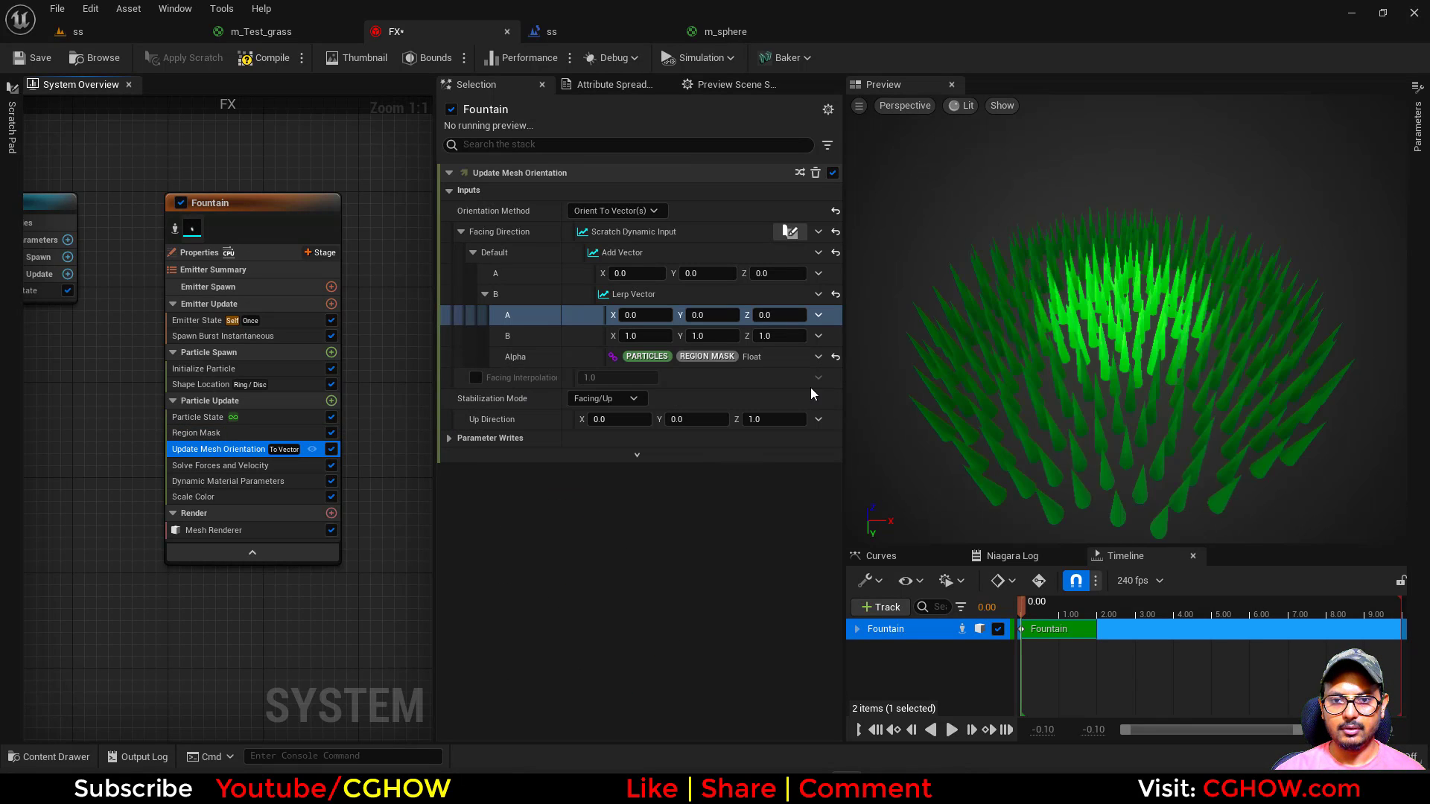
Step: Set the Lerp Vector's B to X 0, Y 0 and Z 15
{"action": "type", "text": "15"}
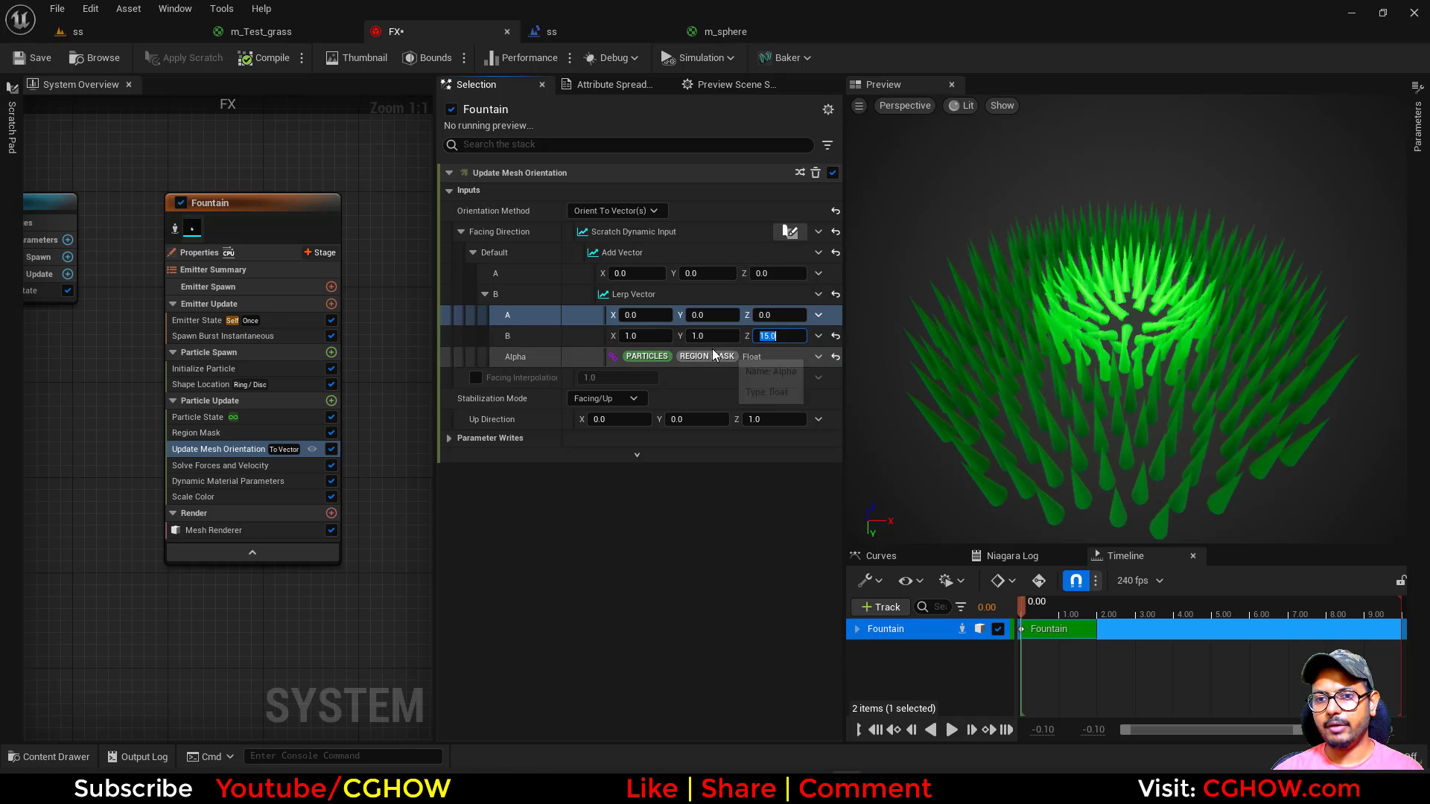
{"action": "left_click", "coordinate": [702, 337]}
{"action": "left_click", "coordinate": [646, 337]}
{"action": "type", "text": "0"}
{"action": "key", "text": "Return"}
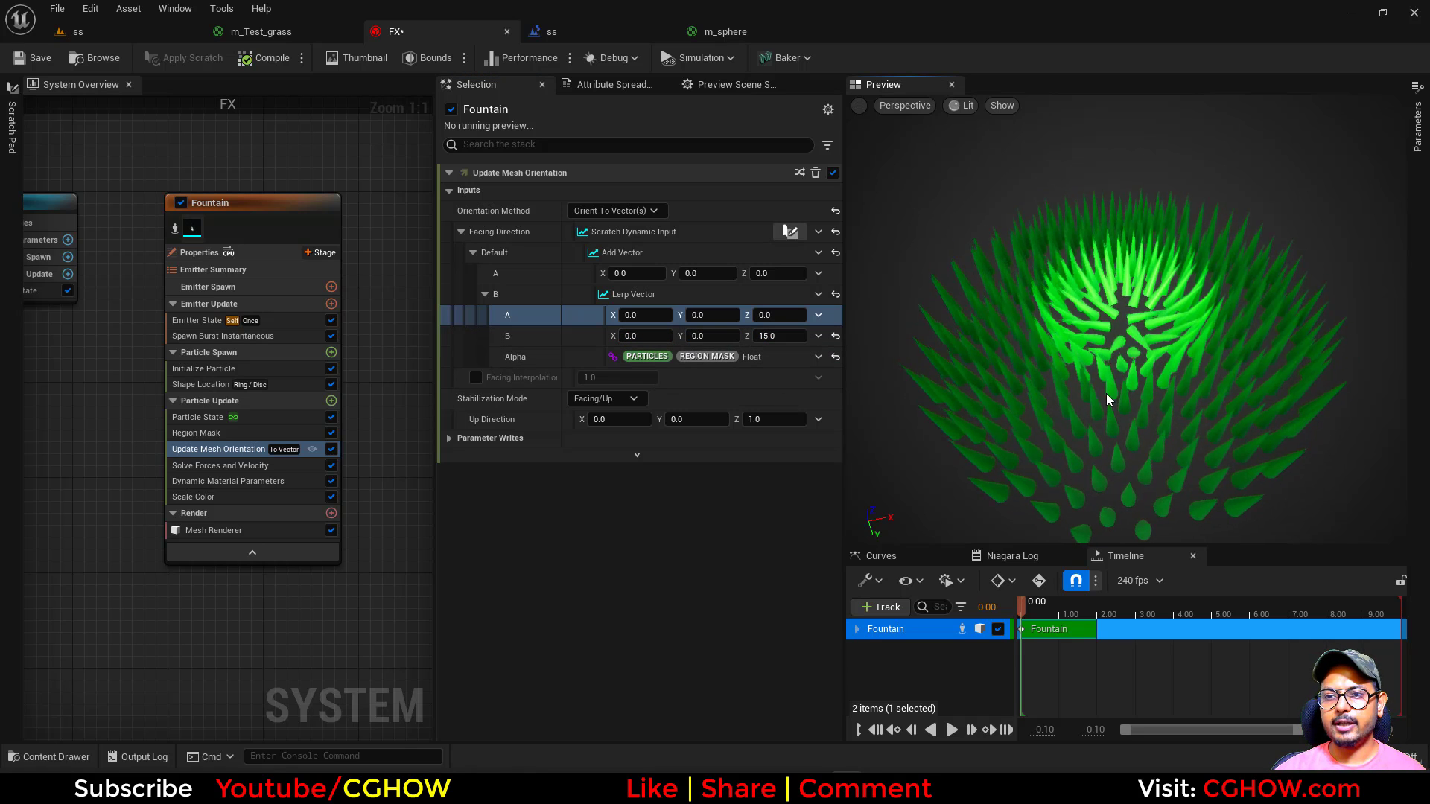
Step: Try a User Offset X value of 50 on the grass, and reset X to 0
{"action": "right_click_drag", "start_coordinate": [70, 241], "coordinate": [164, 230]}
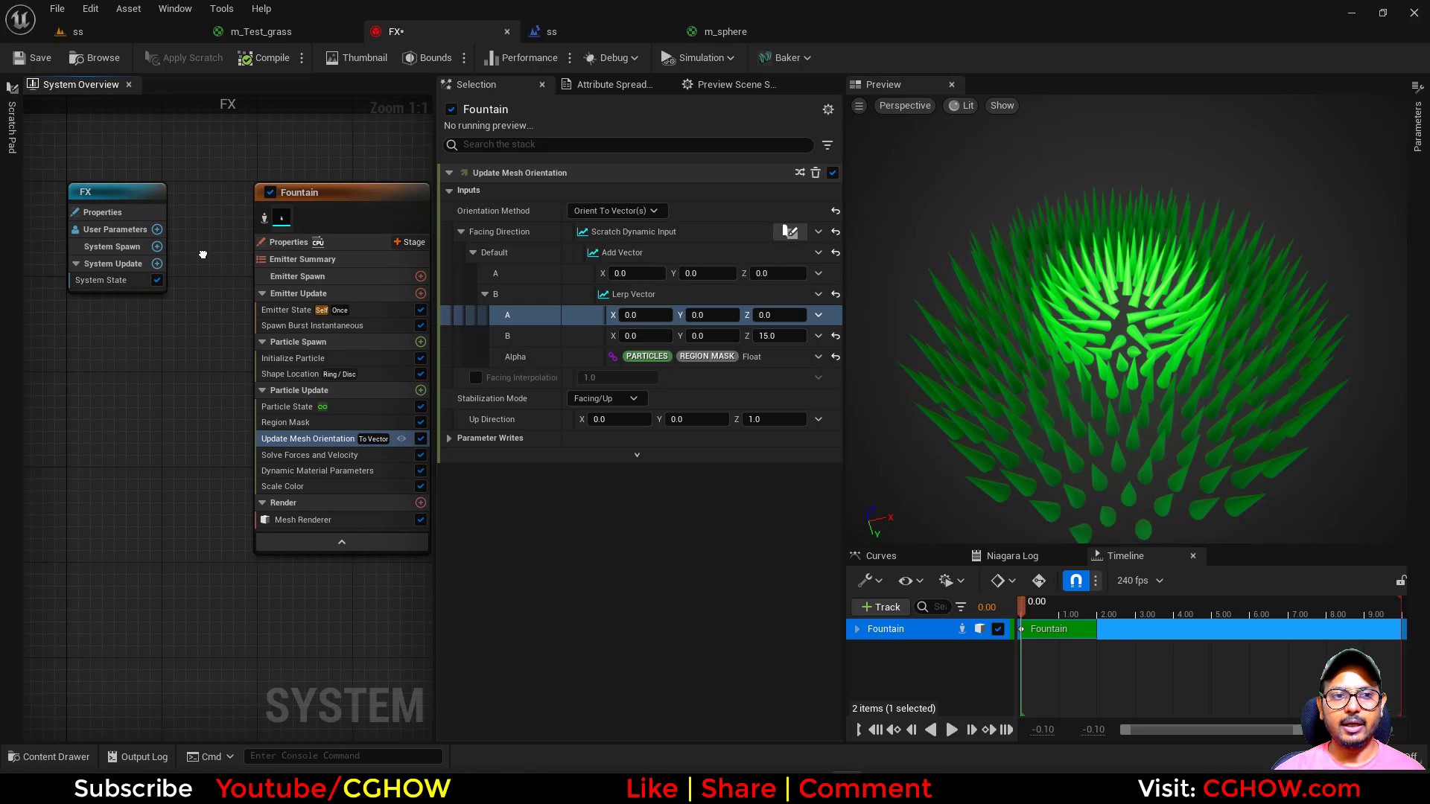
{"action": "left_click", "coordinate": [123, 228]}
{"action": "left_click", "coordinate": [619, 171]}
{"action": "type", "text": "50"}
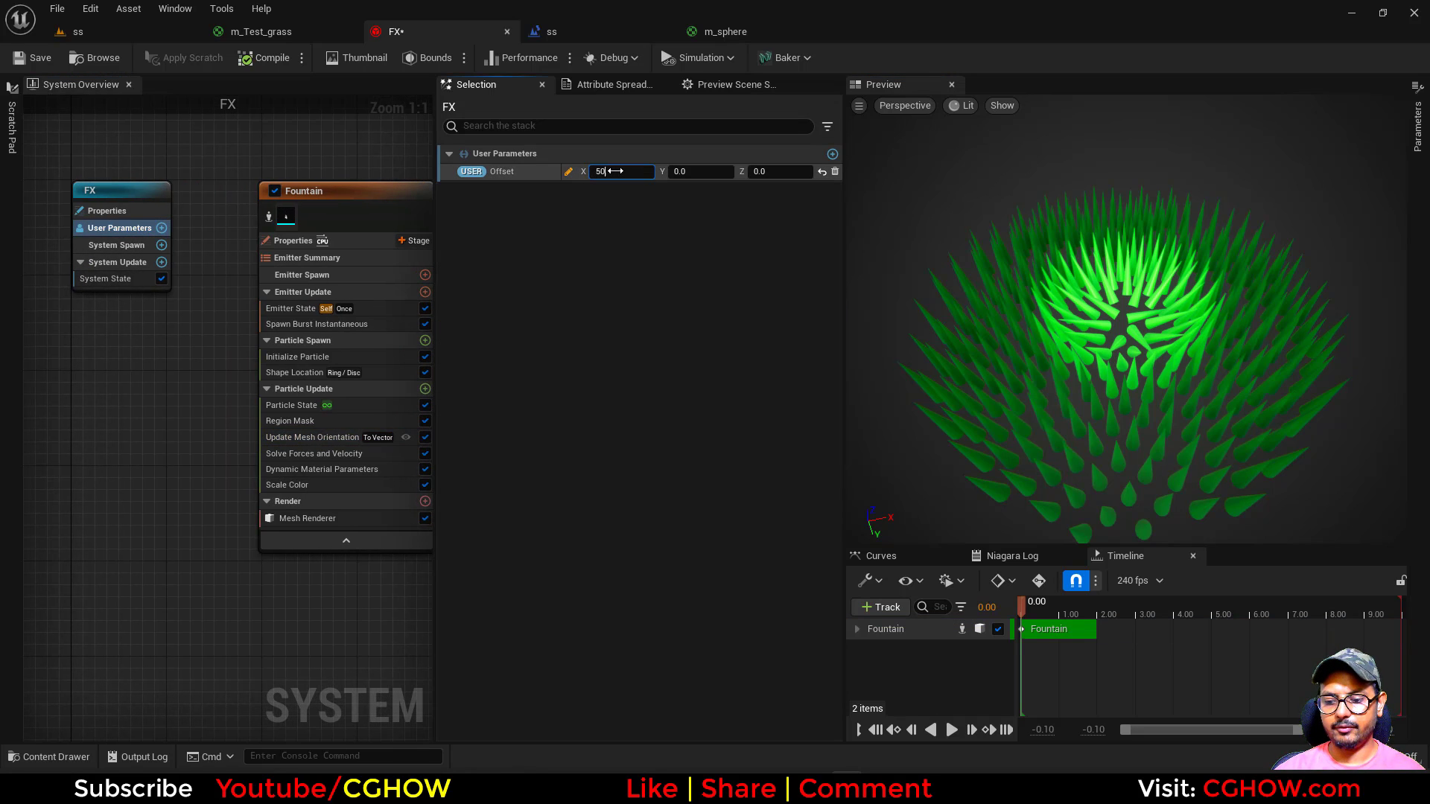
{"action": "key", "text": "Return"}
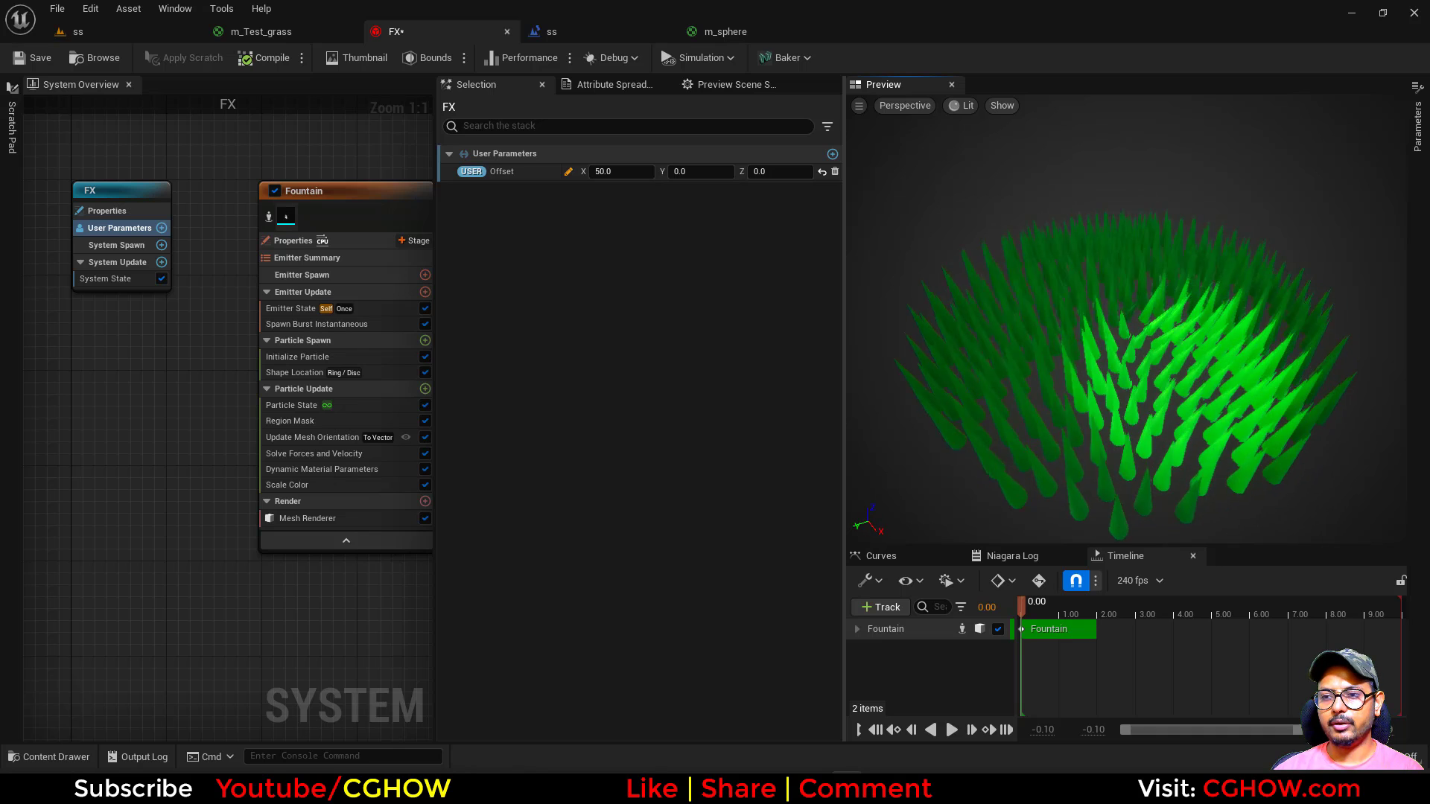
{"action": "left_click", "coordinate": [643, 174]}
{"action": "type", "text": "0"}
{"action": "key", "text": "Return"}
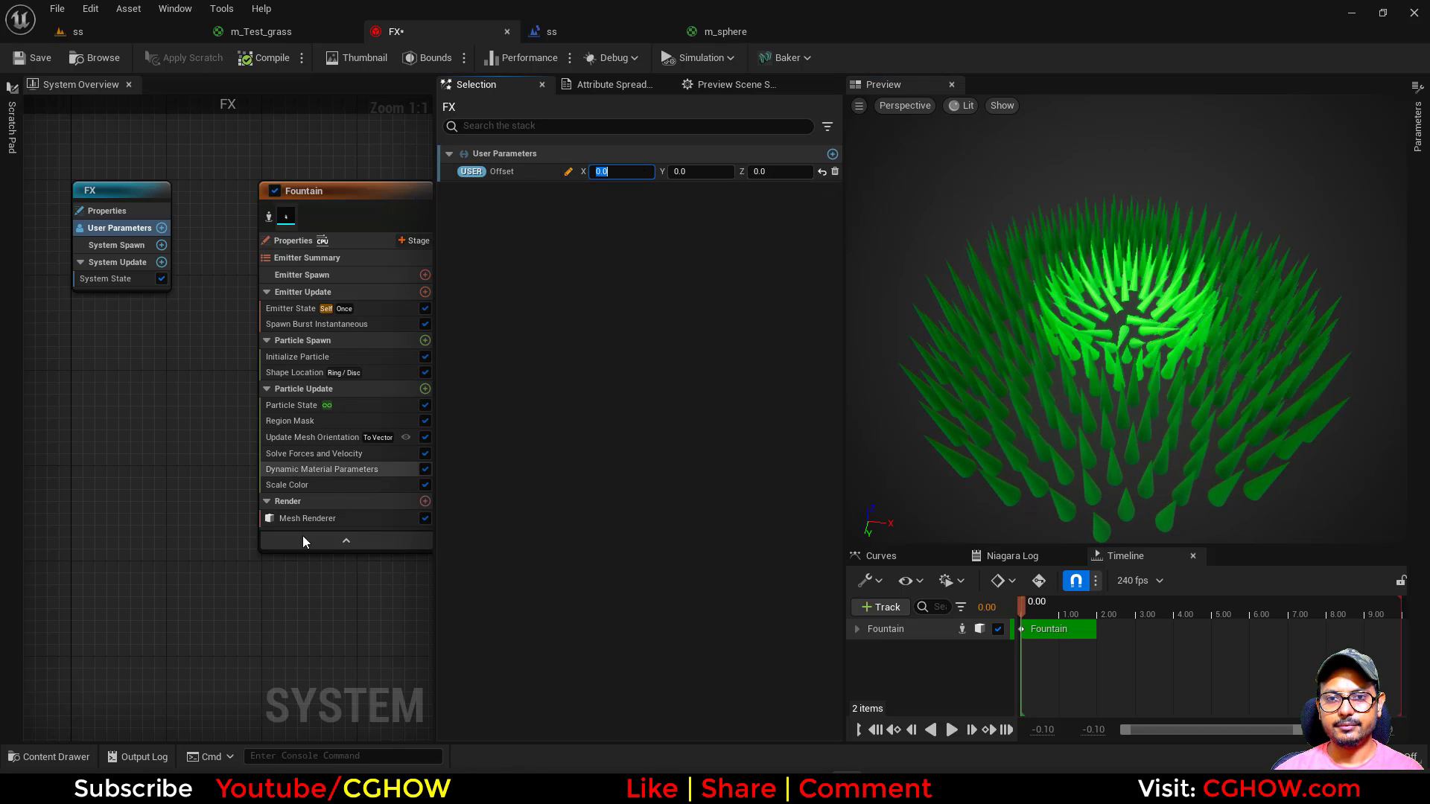
{"action": "right_click_drag", "start_coordinate": [228, 606], "coordinate": [89, 595]}
{"action": "right_click_drag", "start_coordinate": [303, 567], "coordinate": [342, 570]}
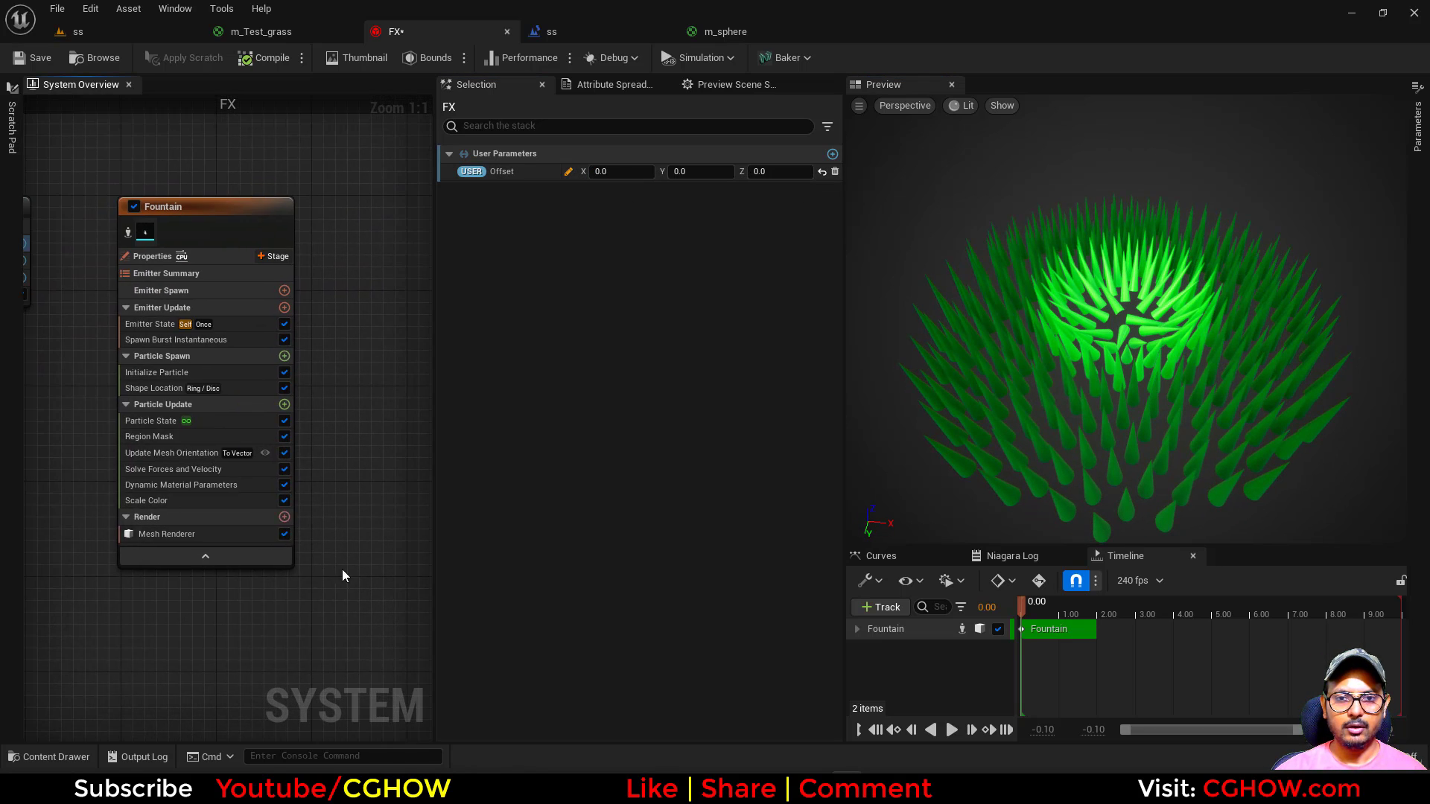
{"action": "left_click", "coordinate": [210, 459]}
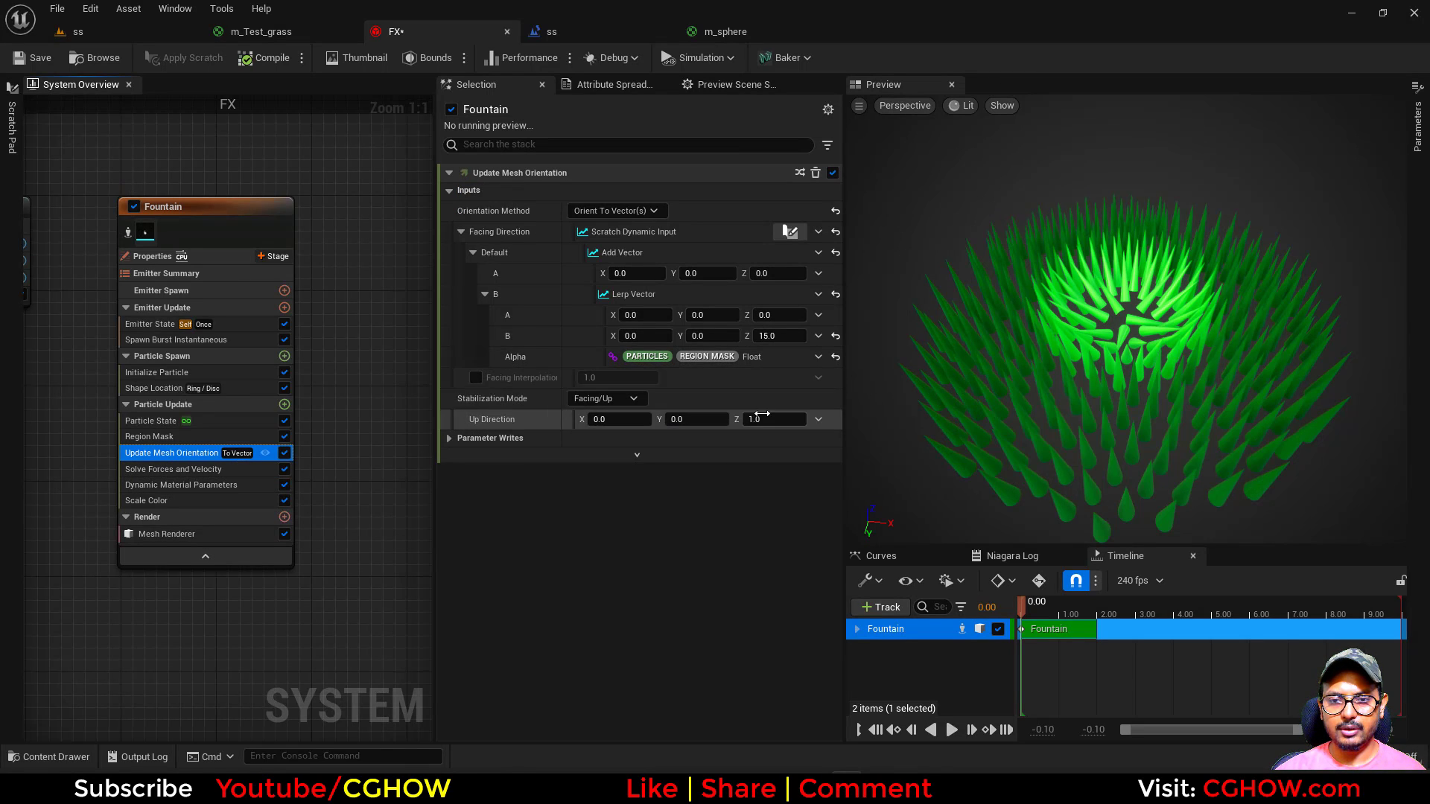
{"action": "left_click", "coordinate": [133, 38]}
{"action": "left_click", "coordinate": [401, 32]}
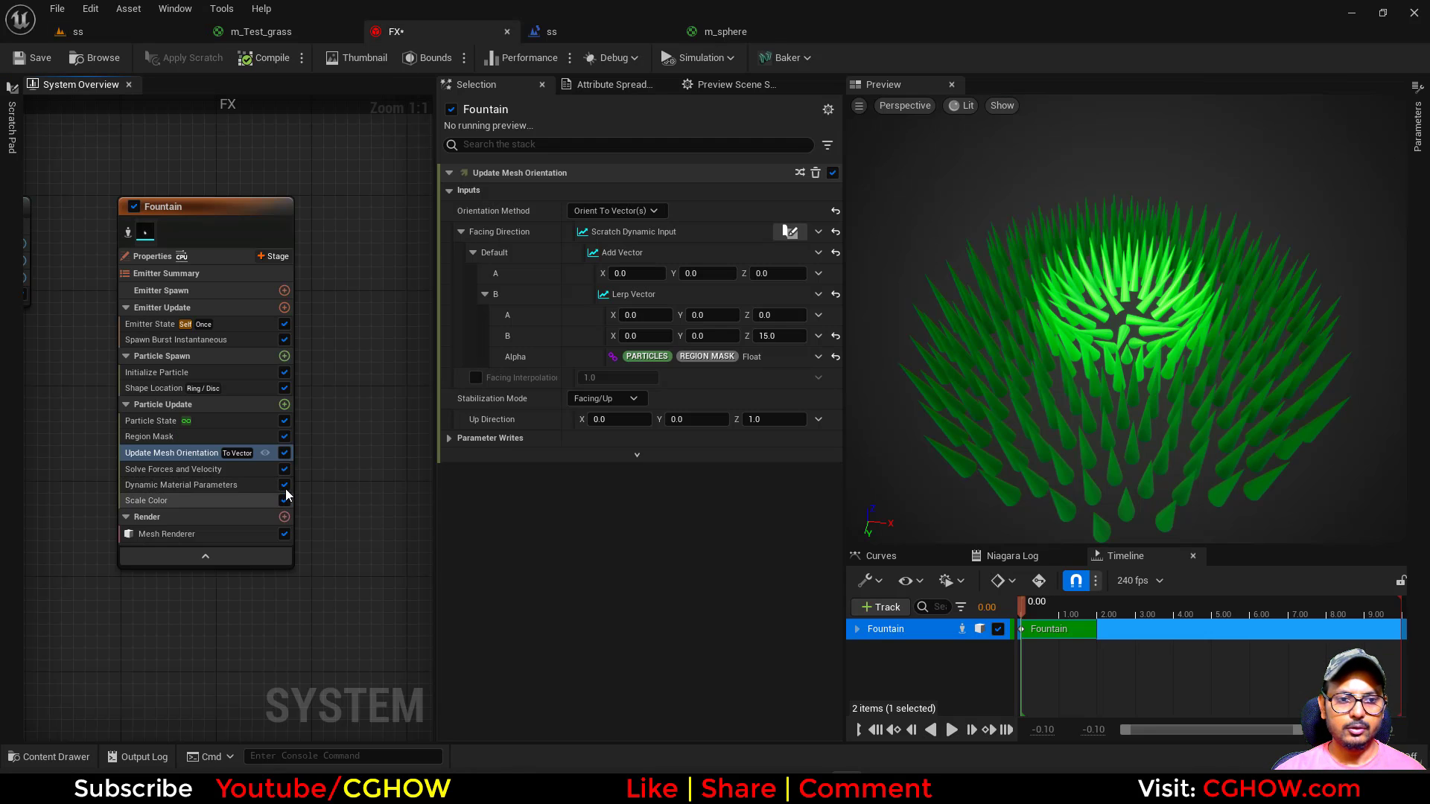
Step: In Dynamic Material Parameters, try a bend B value of 0.5, set the wave Minimum to 0.2, and set bend B to -0.5
{"action": "left_click", "coordinate": [246, 485]}
{"action": "left_click", "coordinate": [608, 307]}
{"action": "type", "text": ".5"}
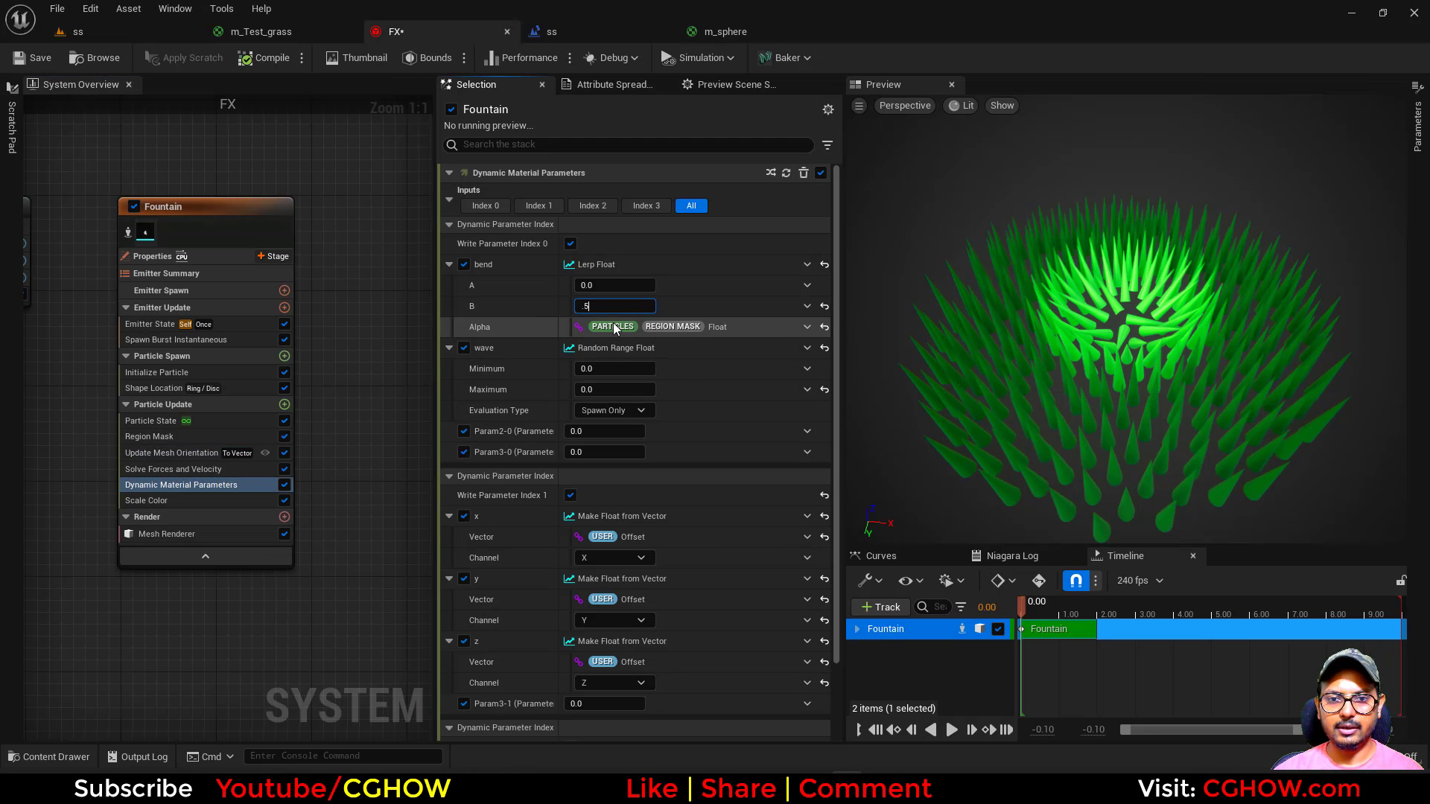
{"action": "key", "text": "Return"}
{"action": "left_click", "coordinate": [600, 375]}
{"action": "type", "text": ".2"}
{"action": "key", "text": "Return"}
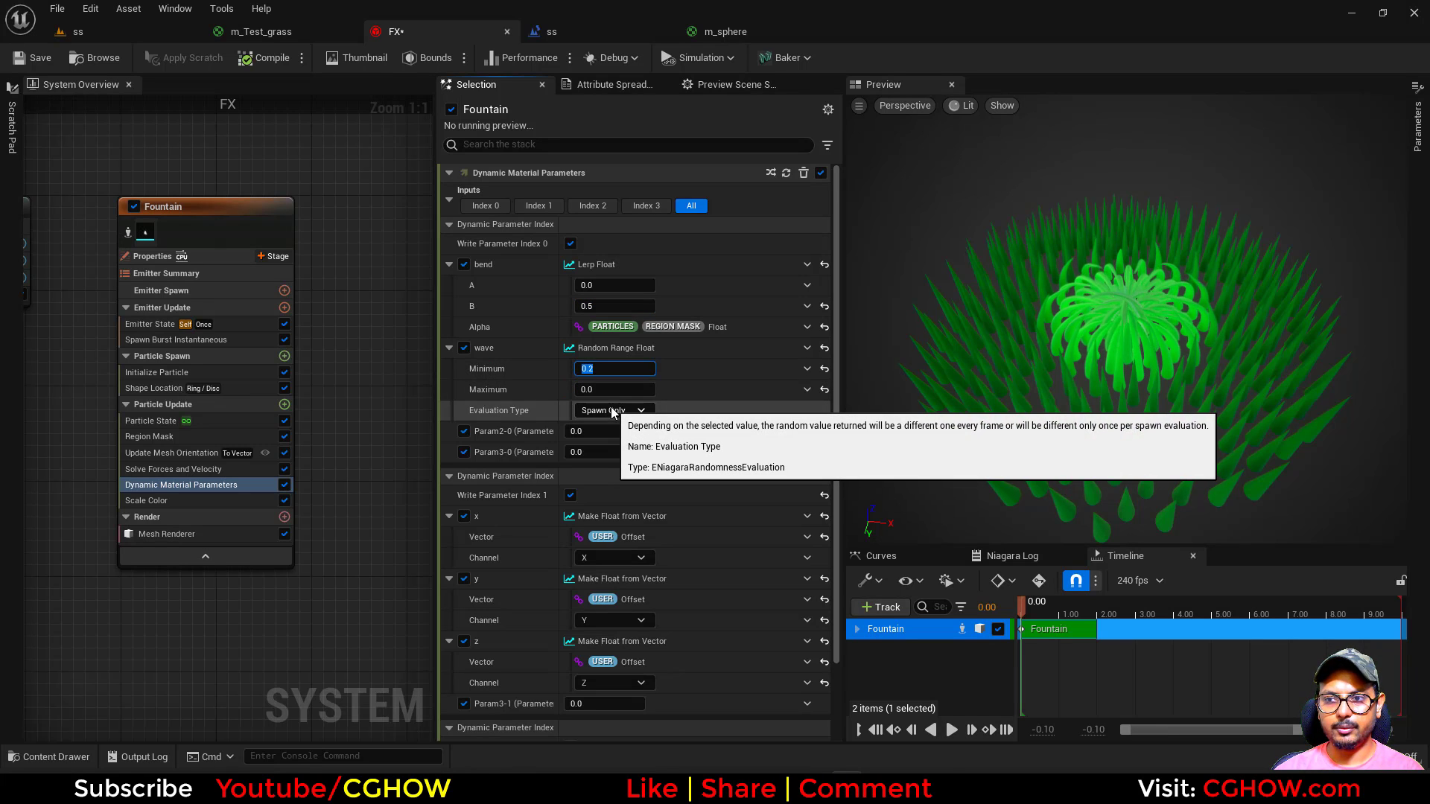
{"action": "left_click", "coordinate": [602, 311]}
{"action": "type", "text": "-.5"}
{"action": "key", "text": "Return"}
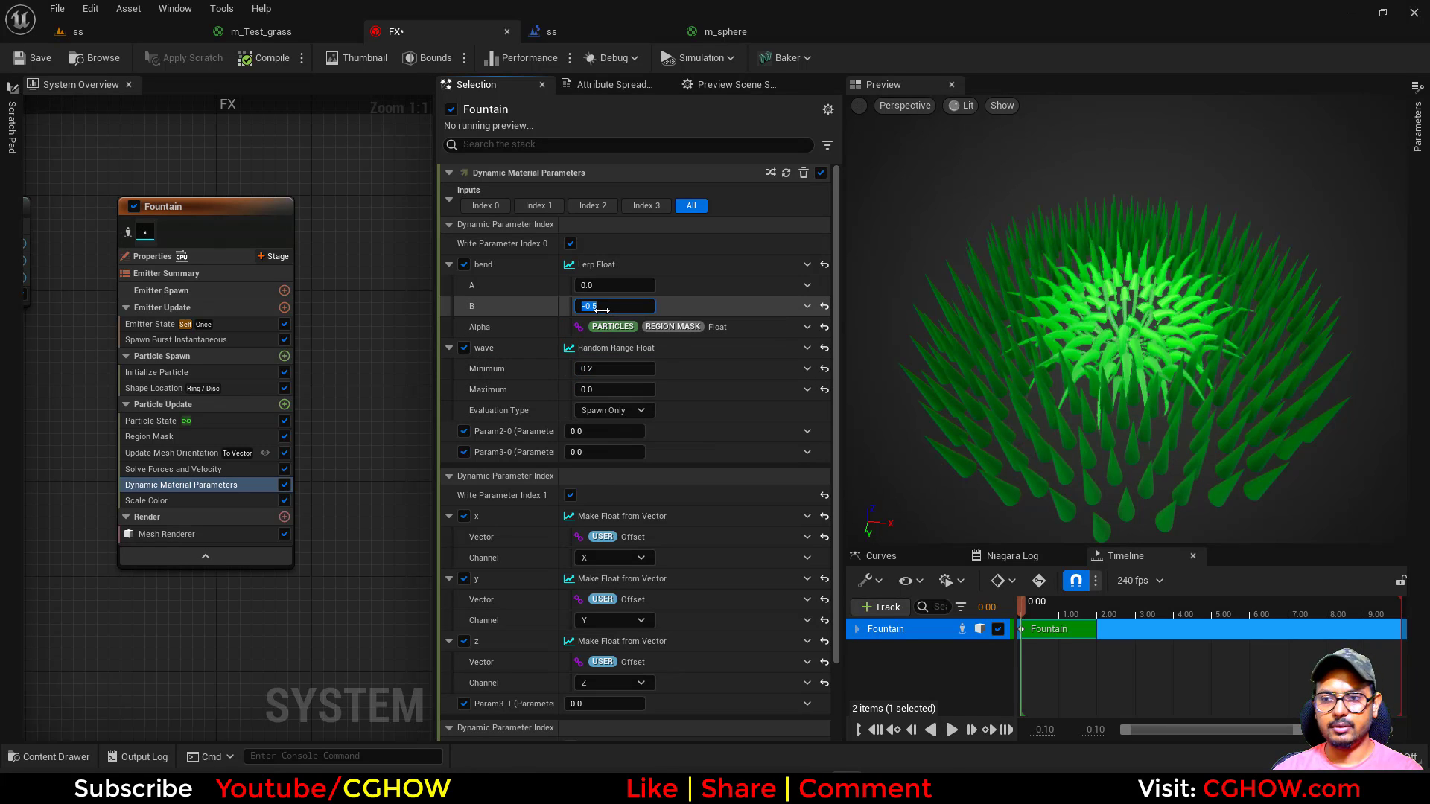
Step: Simulate the ss level and move the sphere into the grass to check how the blades bend away from it
{"action": "left_click", "coordinate": [141, 33]}
{"action": "left_click", "coordinate": [317, 57]}
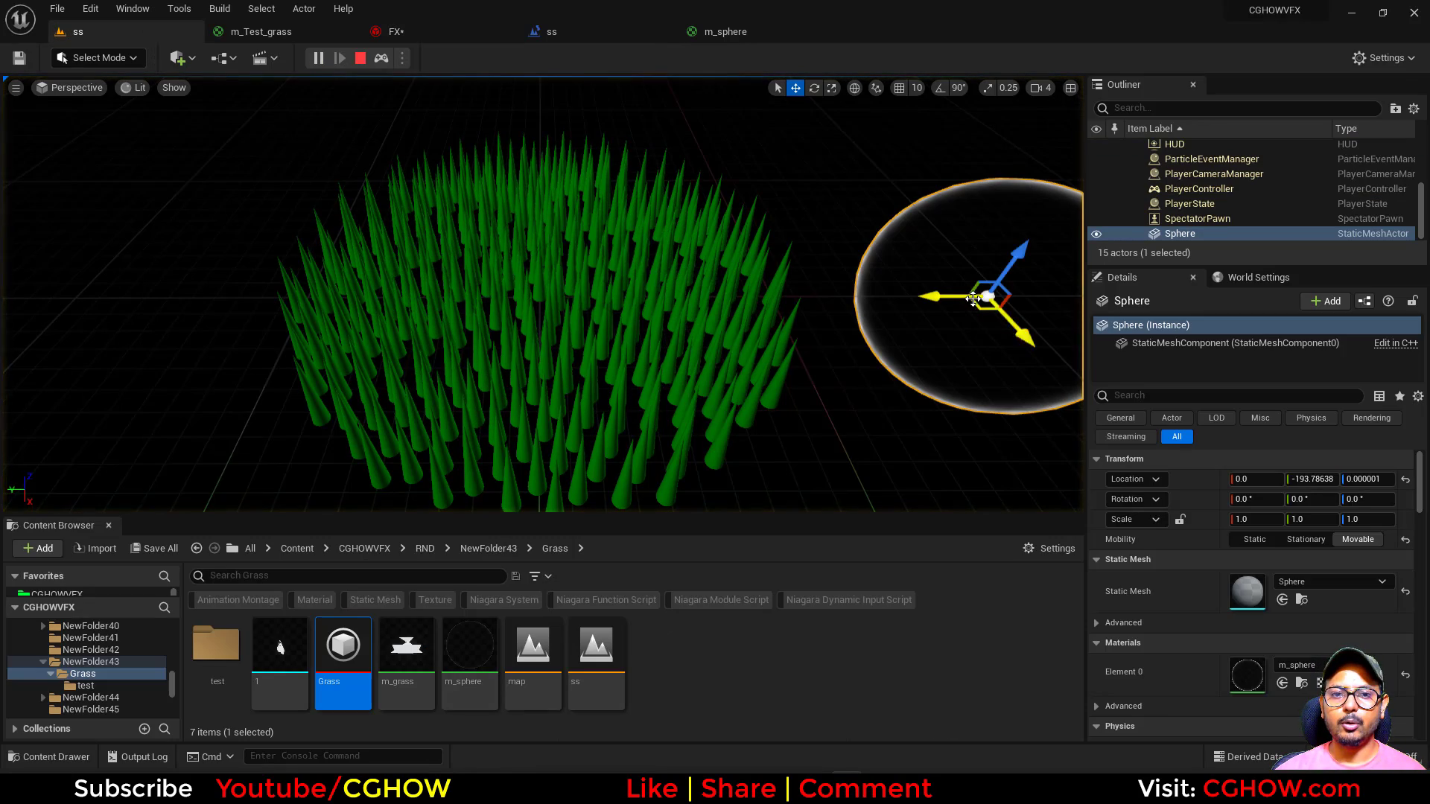
{"action": "left_click_drag", "start_coordinate": [979, 309], "coordinate": [558, 296]}
{"action": "right_click_drag", "start_coordinate": [646, 383], "coordinate": [664, 403]}
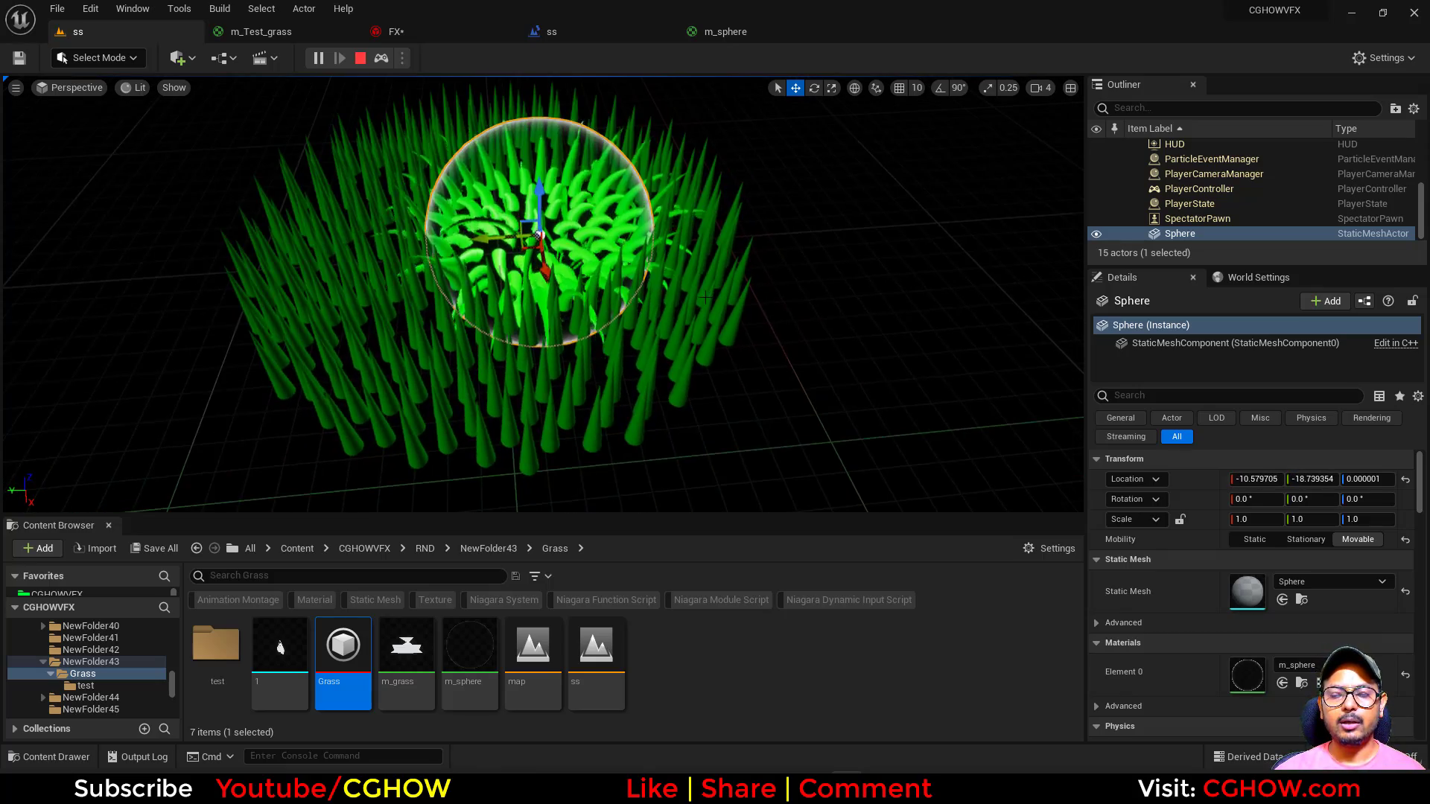
{"action": "scroll", "coordinate": [646, 384], "scroll_direction": "down", "scroll_amount": 3}
{"action": "right_click_drag", "start_coordinate": [414, 137], "coordinate": [402, 120]}
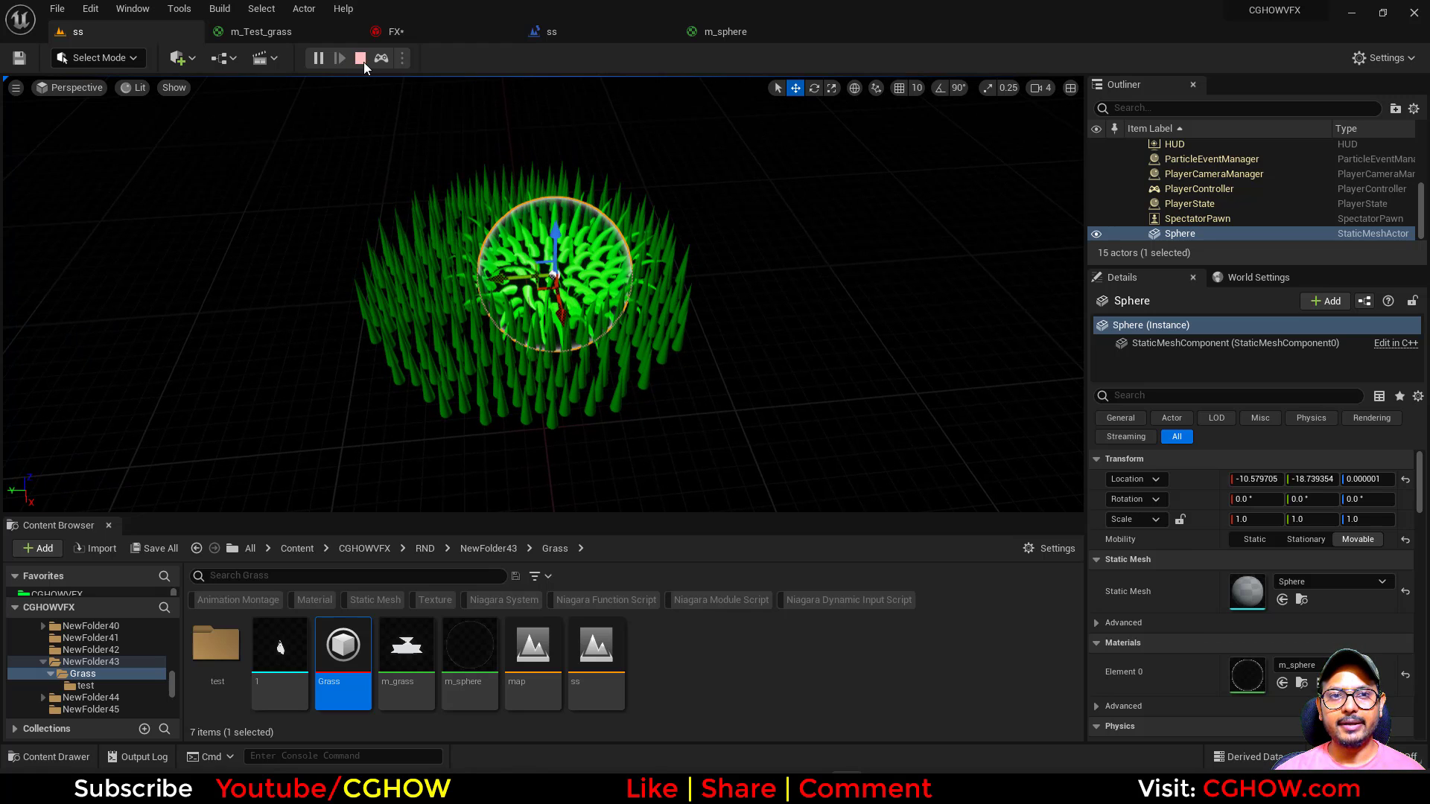
Step: Stop the simulation and save all modified assets
{"action": "left_click", "coordinate": [362, 61]}
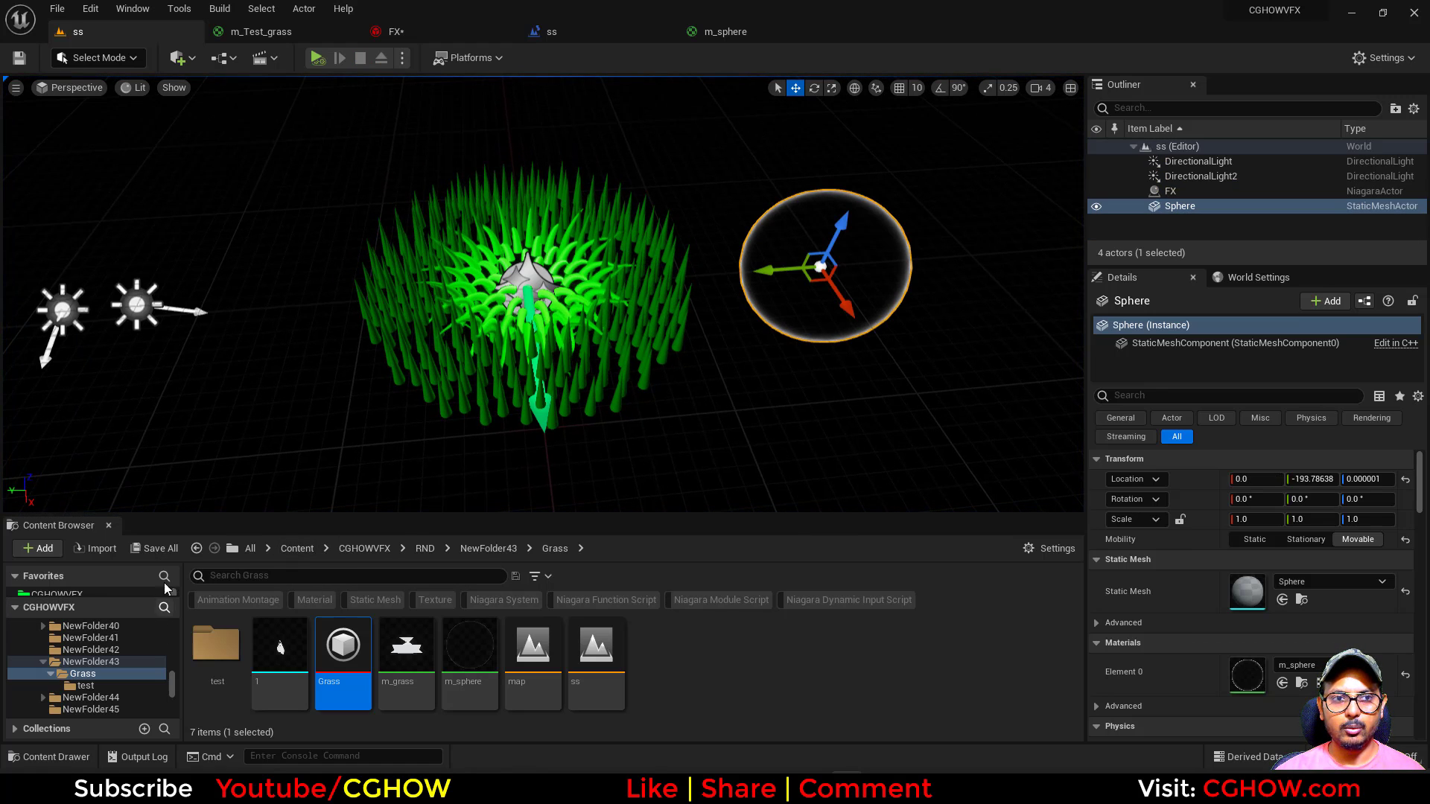
{"action": "key", "text": "ctrl+shift+s"}
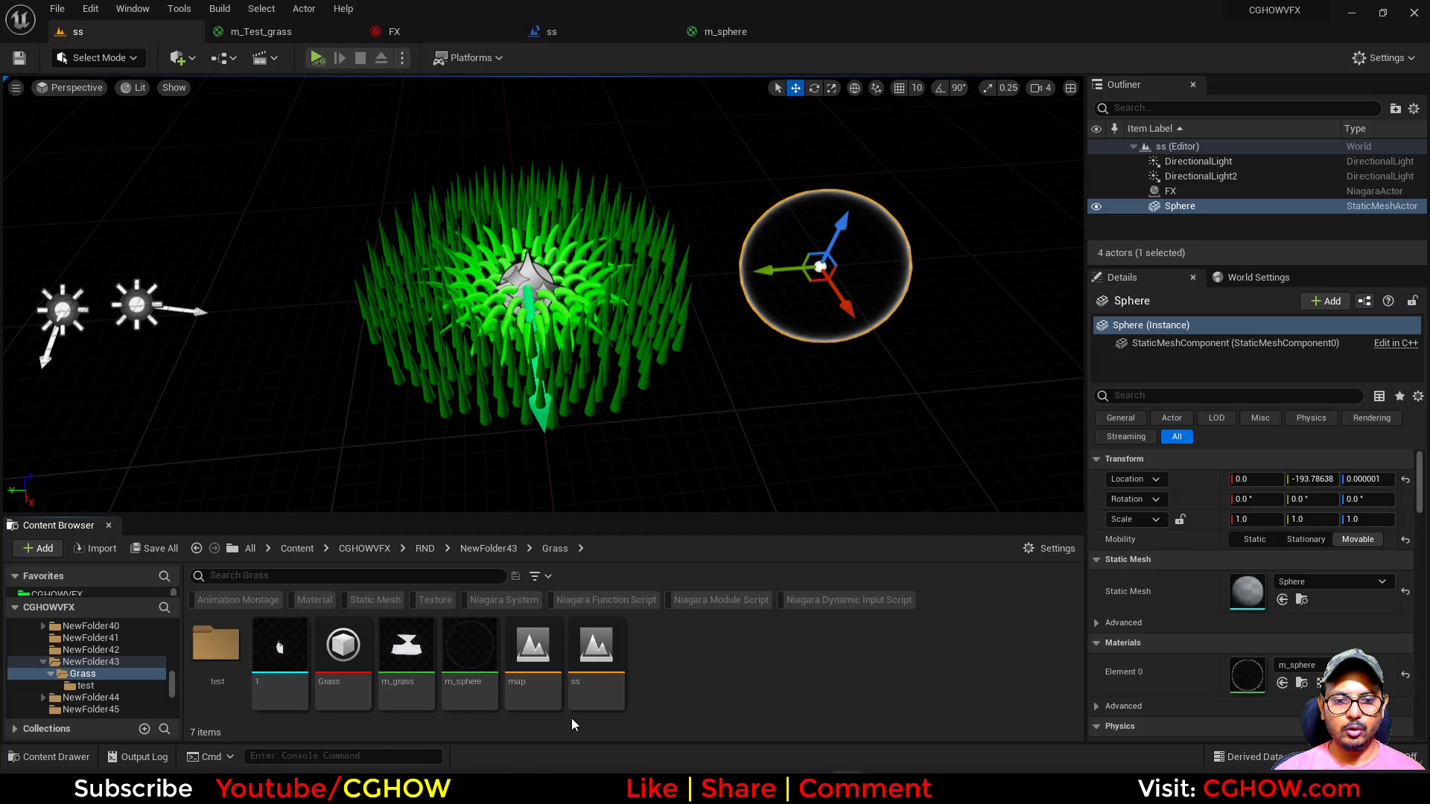
Step: Open the map level and the Grass Niagara system, and review its Shape Location, Mesh Renderer and Spawn Burst Instantaneous settings
{"action": "double_click", "coordinate": [533, 689]}
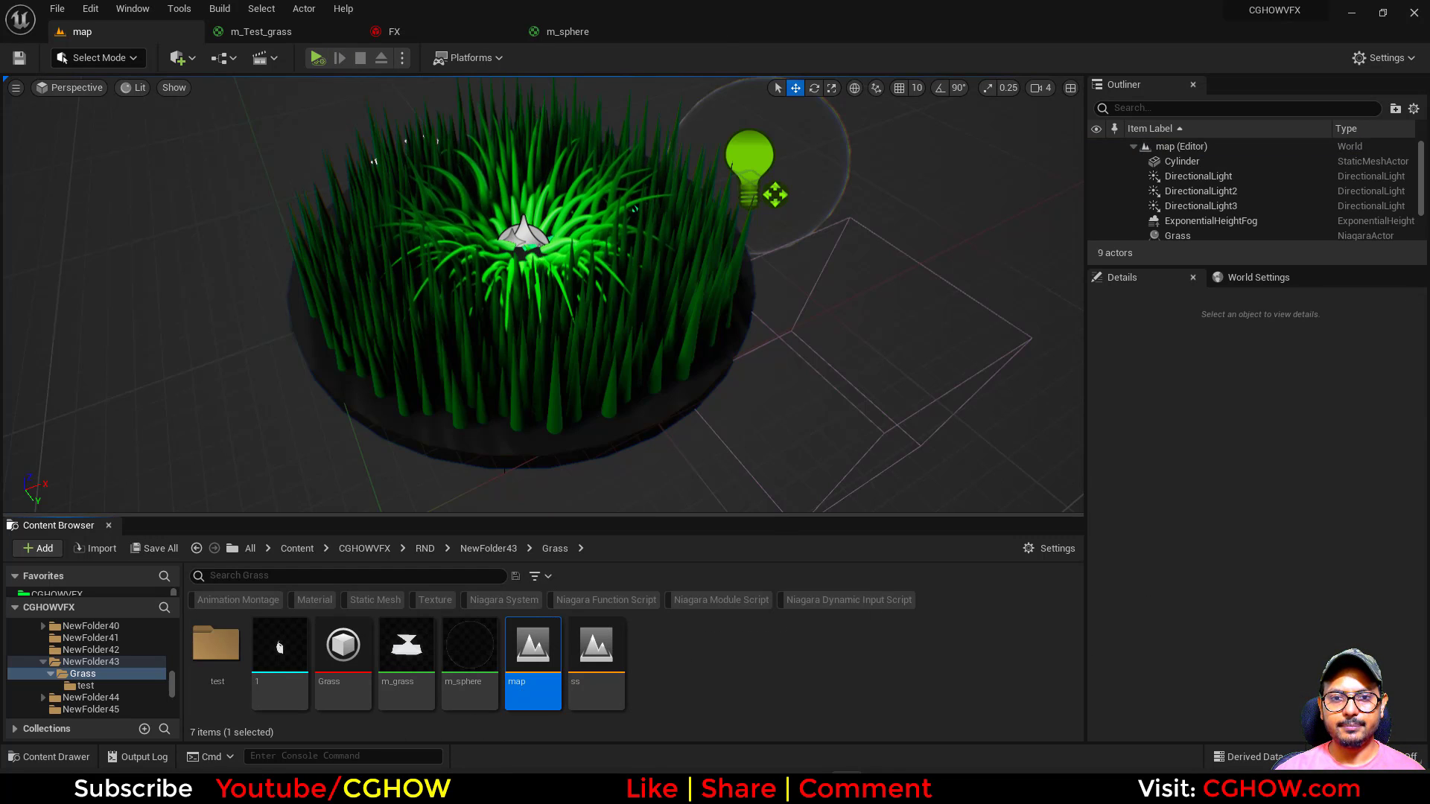
{"action": "double_click", "coordinate": [337, 674]}
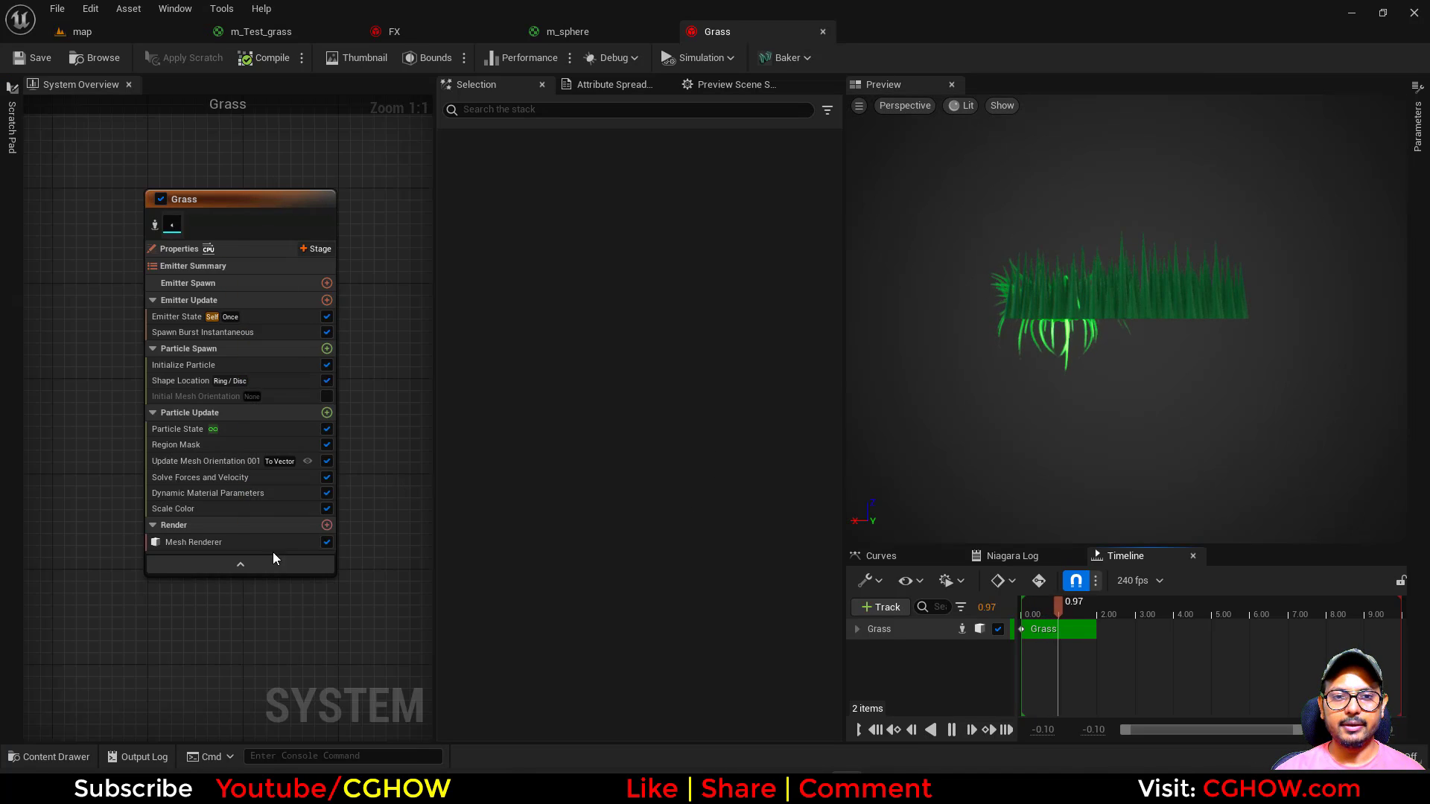
{"action": "right_click_drag", "start_coordinate": [198, 438], "coordinate": [129, 350]}
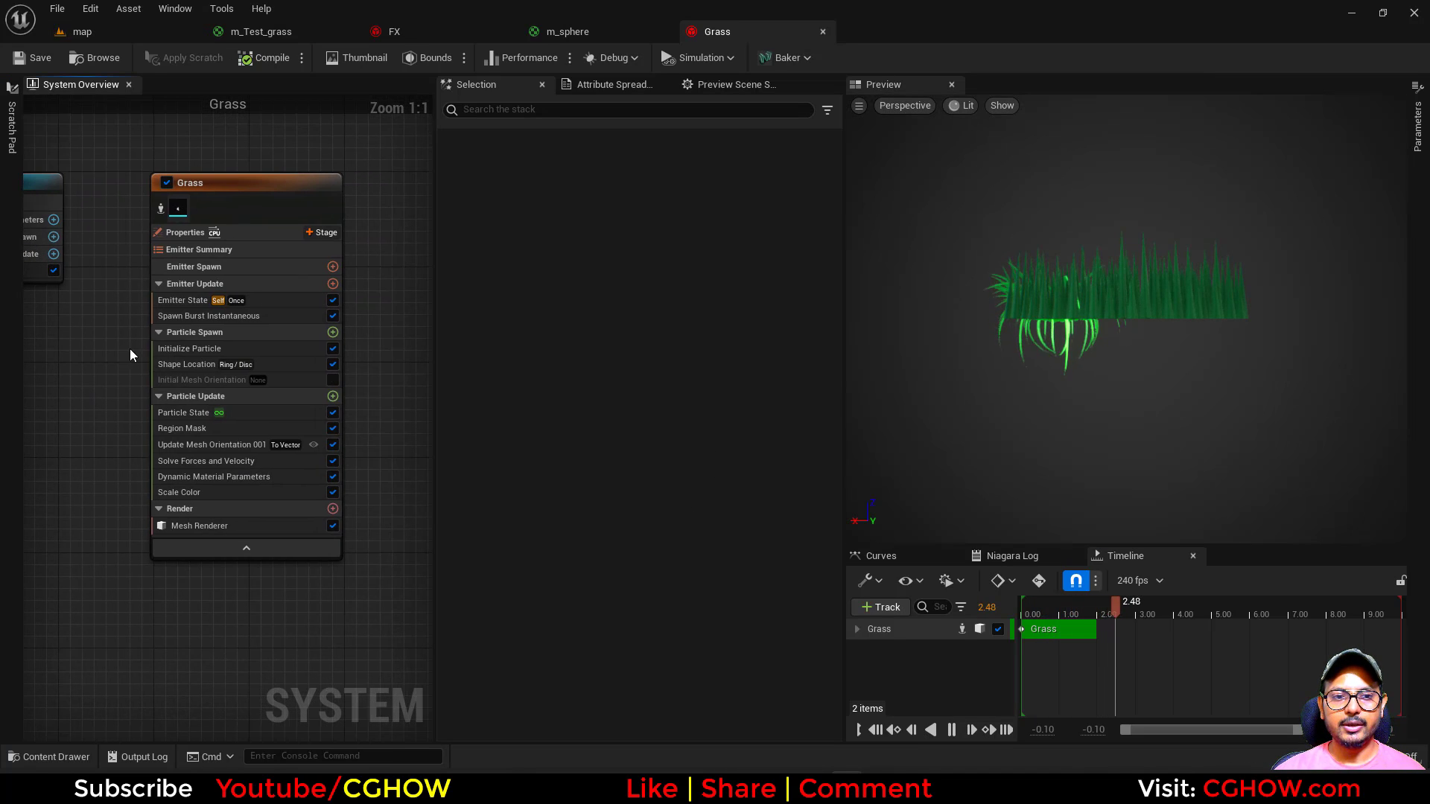
{"action": "left_click", "coordinate": [198, 368]}
{"action": "left_click", "coordinate": [200, 526]}
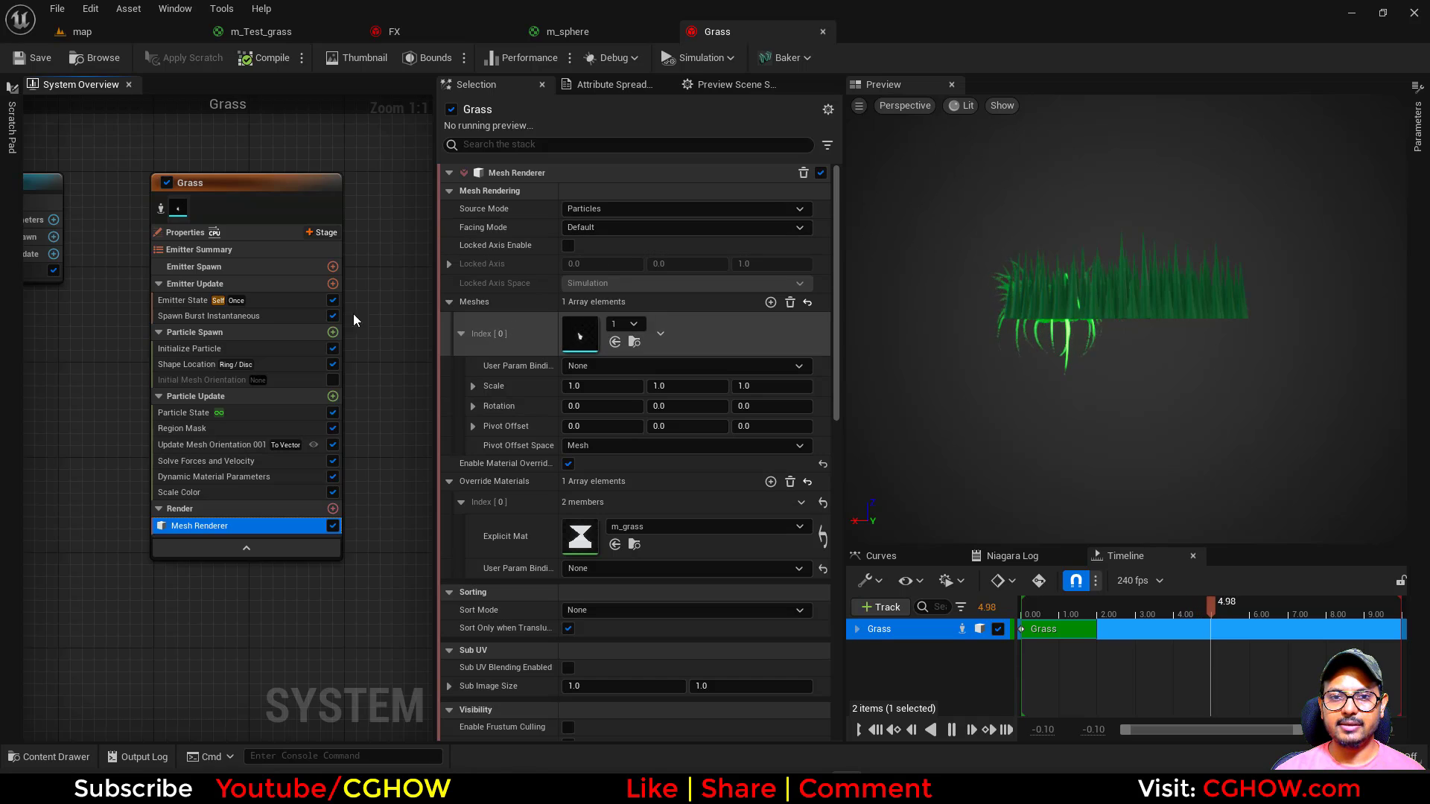
{"action": "left_click", "coordinate": [224, 316]}
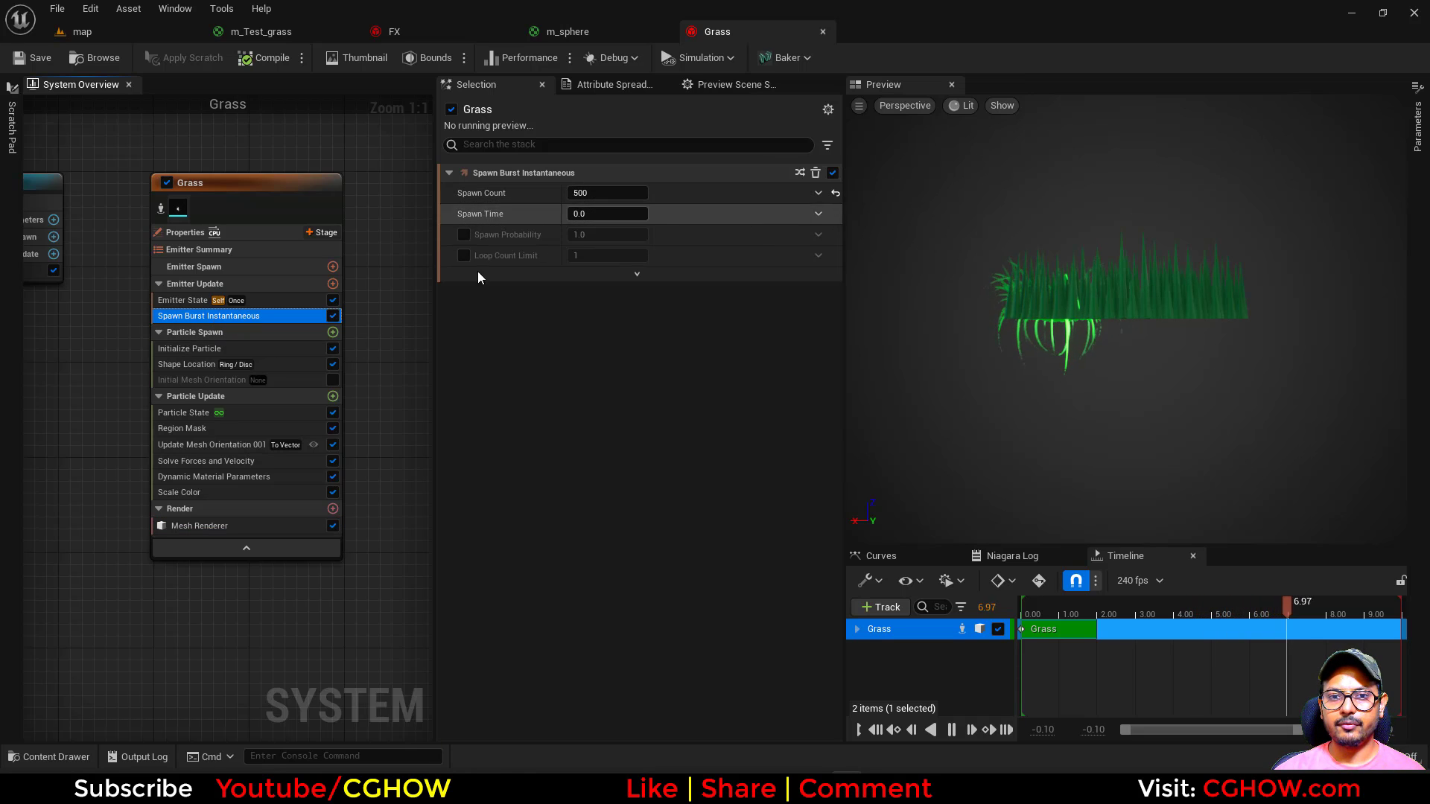
Step: Review the Shape Location and Region Mask settings of the finished Grass system
{"action": "left_click", "coordinate": [186, 365]}
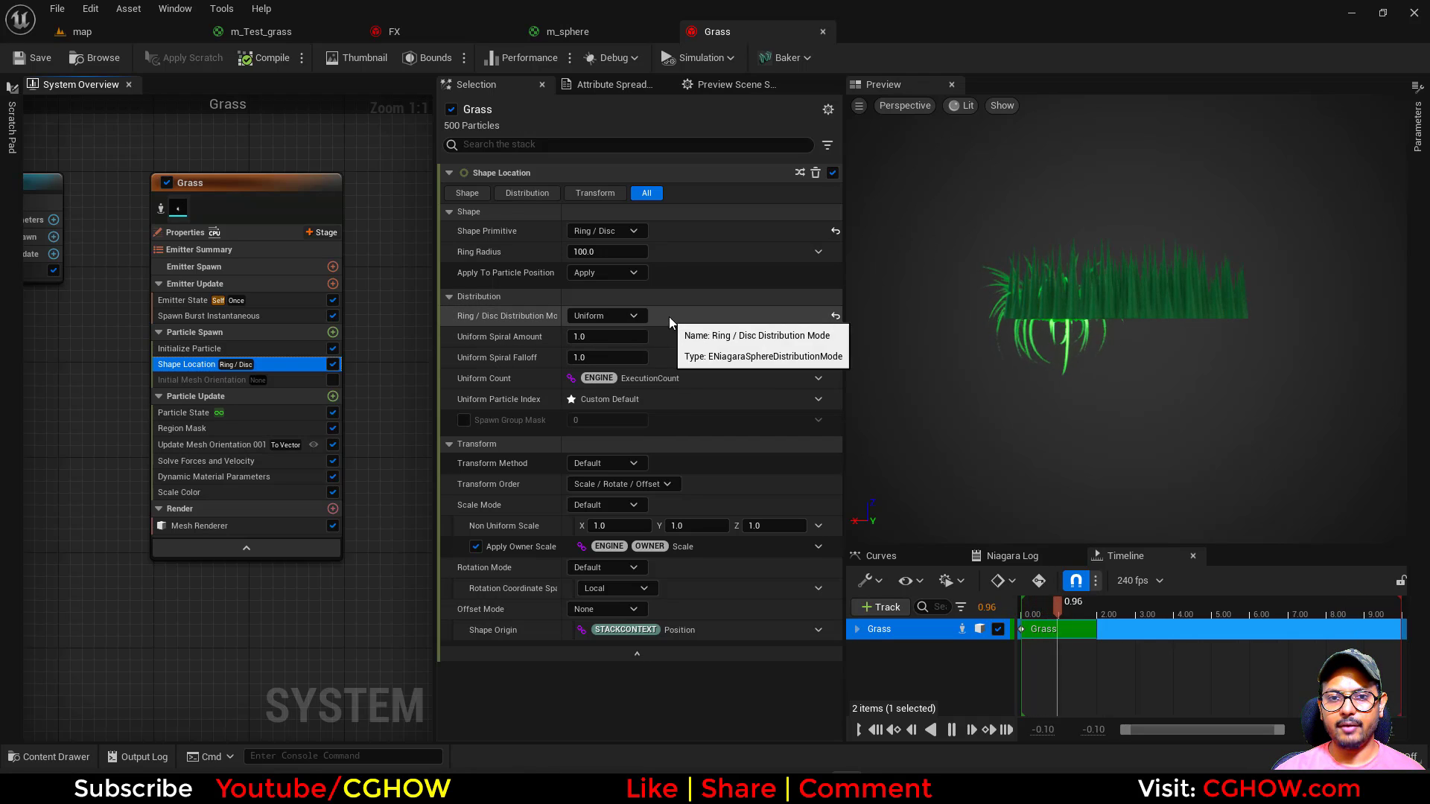
{"action": "left_click", "coordinate": [181, 430]}
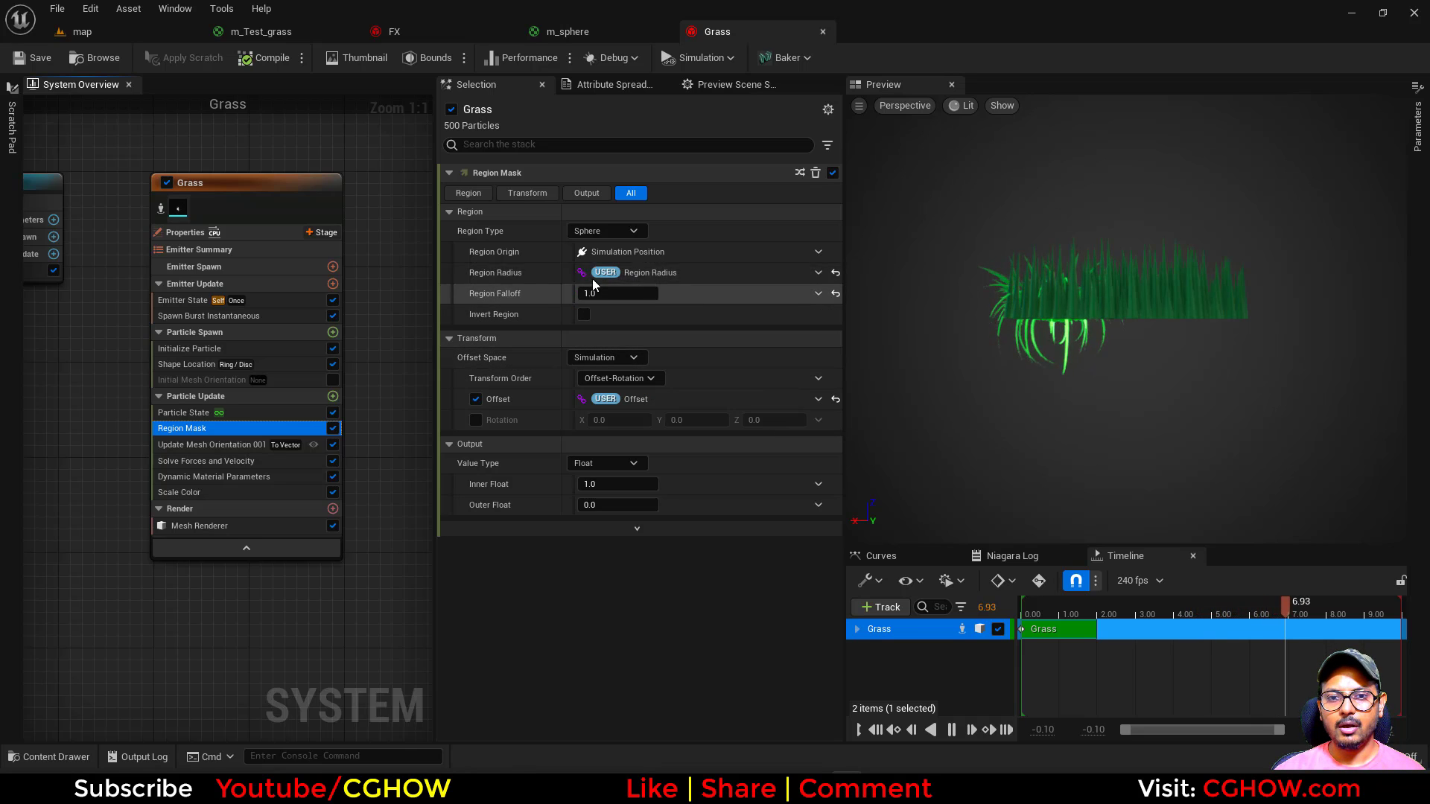
Step: Return to the map level and locate the m_Test_grass material in the test folder
{"action": "left_click", "coordinate": [81, 32]}
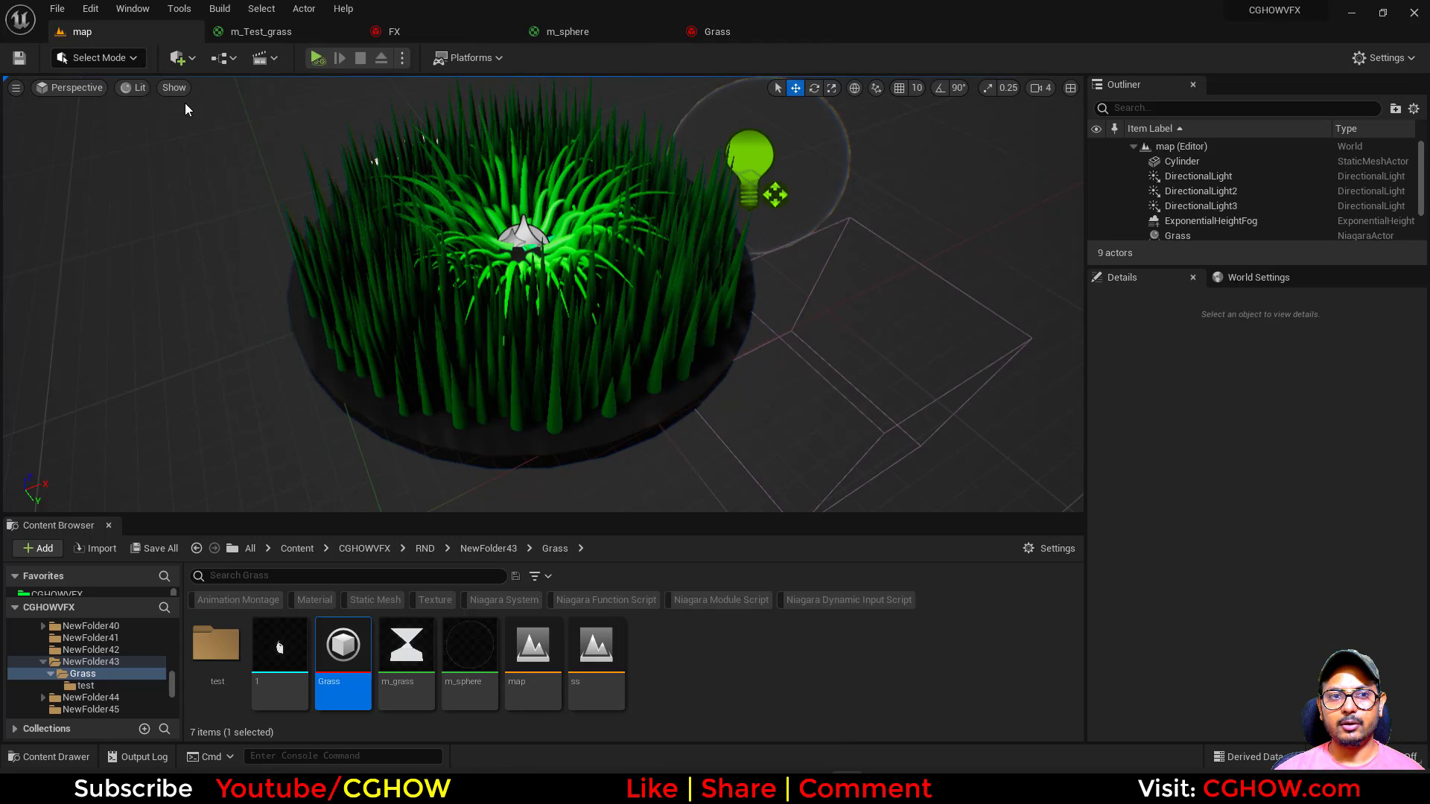
{"action": "left_click", "coordinate": [481, 552]}
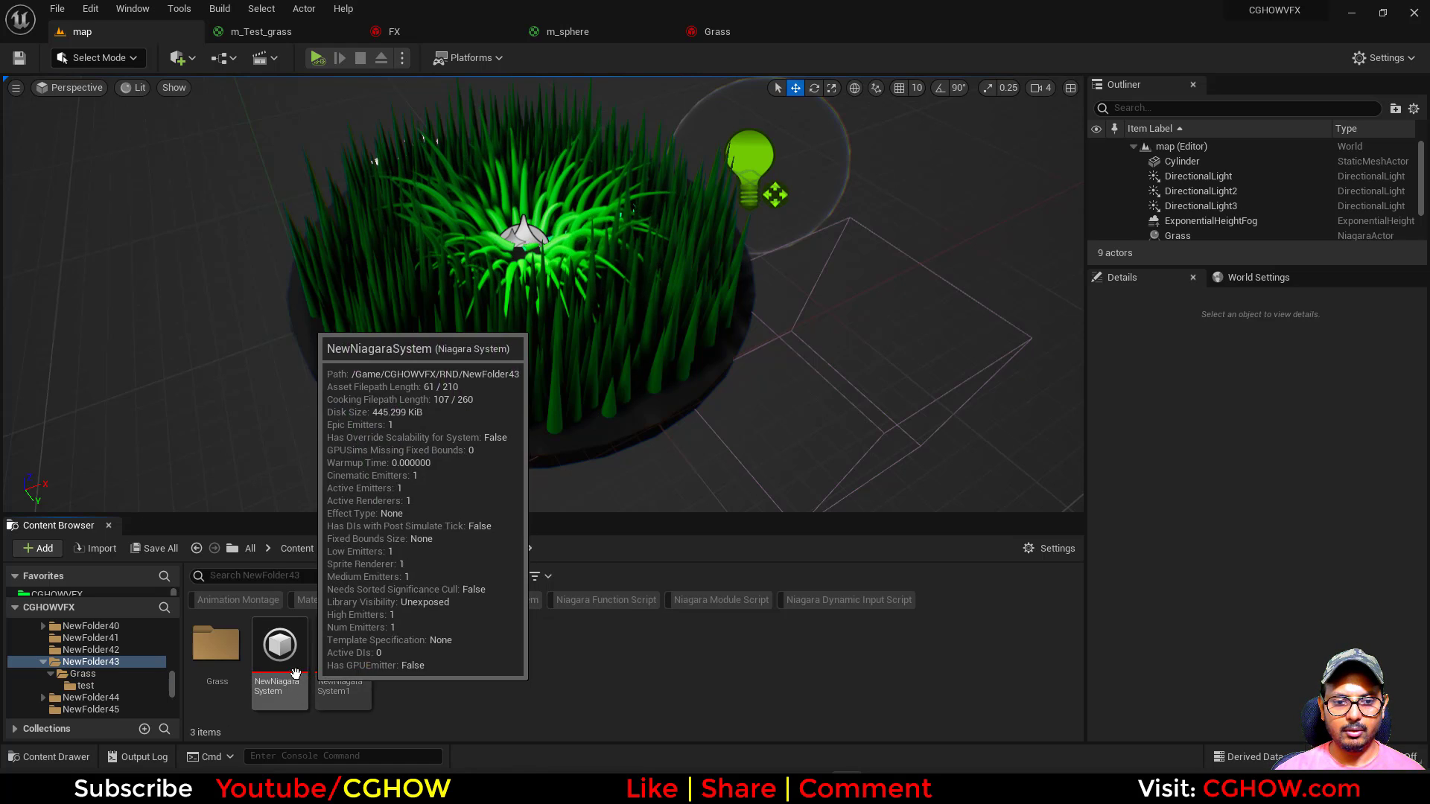
{"action": "left_click", "coordinate": [428, 548]}
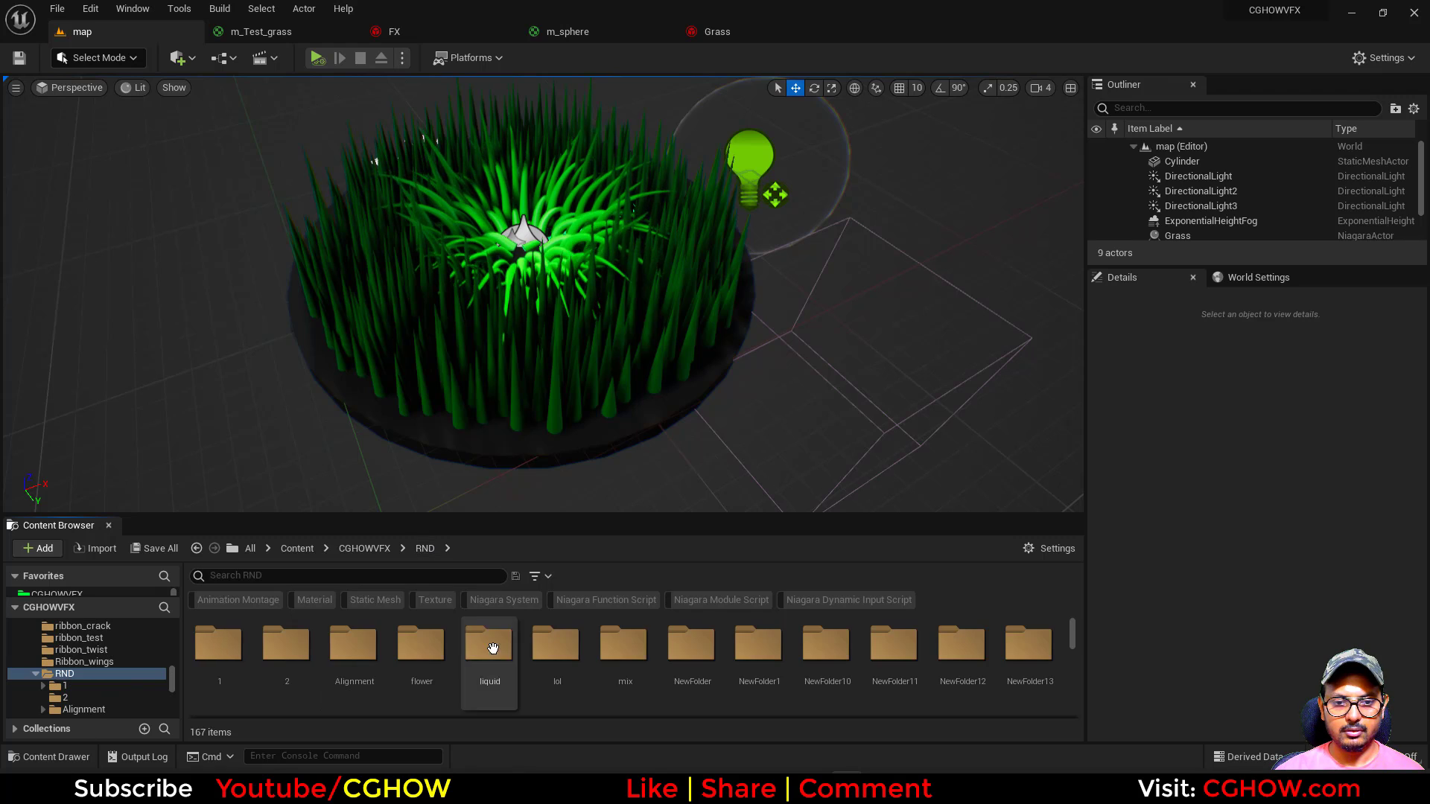
{"action": "left_click", "coordinate": [277, 31]}
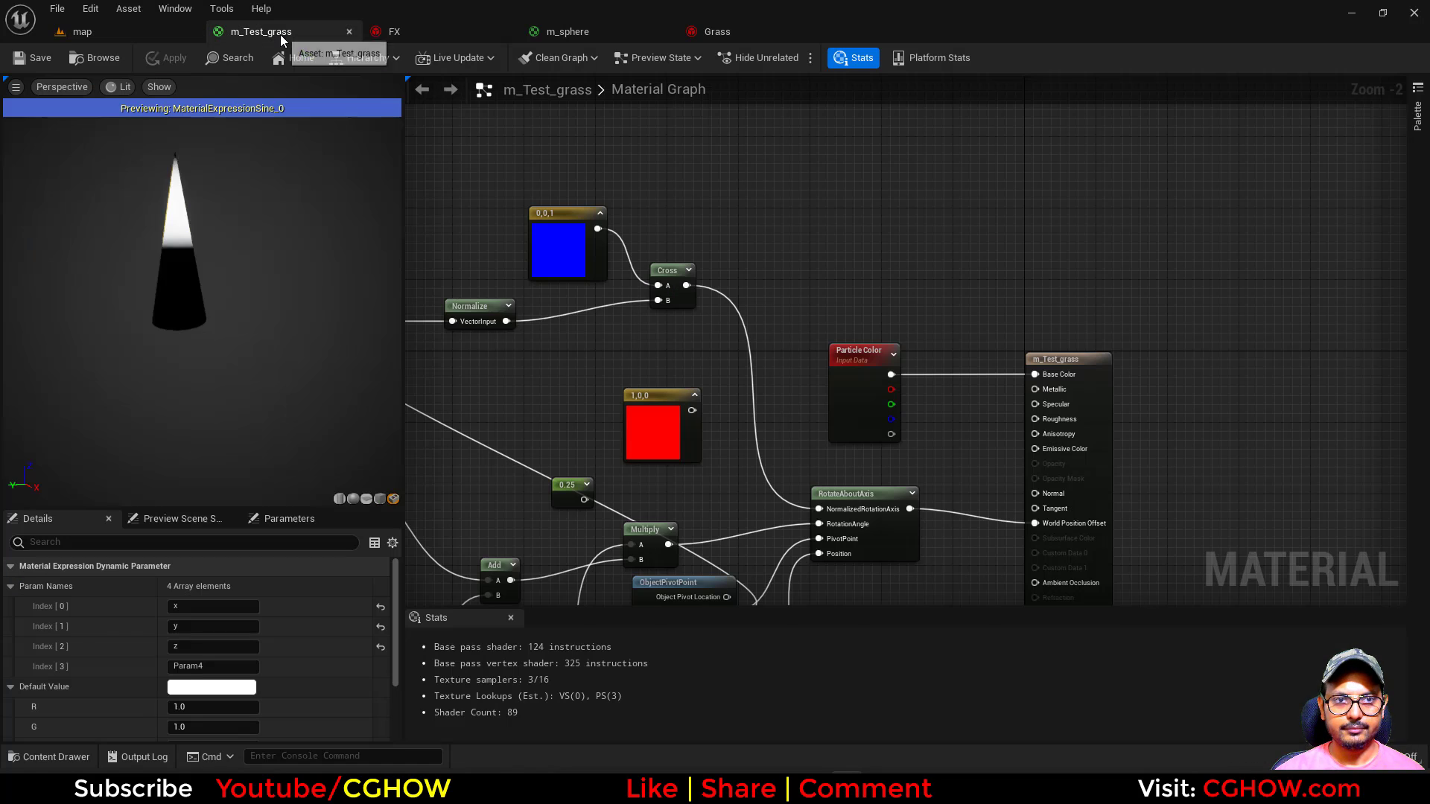
{"action": "left_click", "coordinate": [84, 57]}
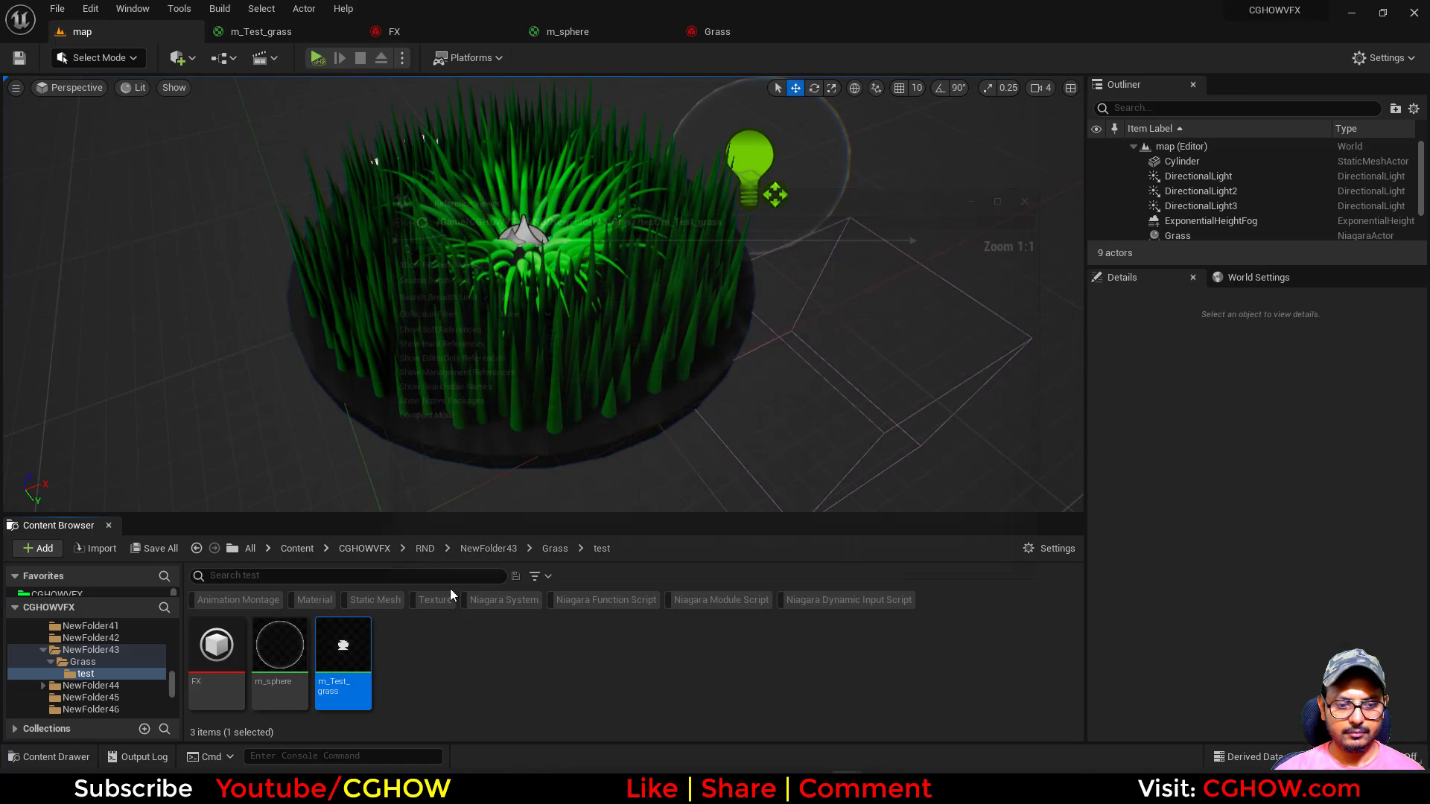
{"action": "left_click", "coordinate": [1072, 175]}
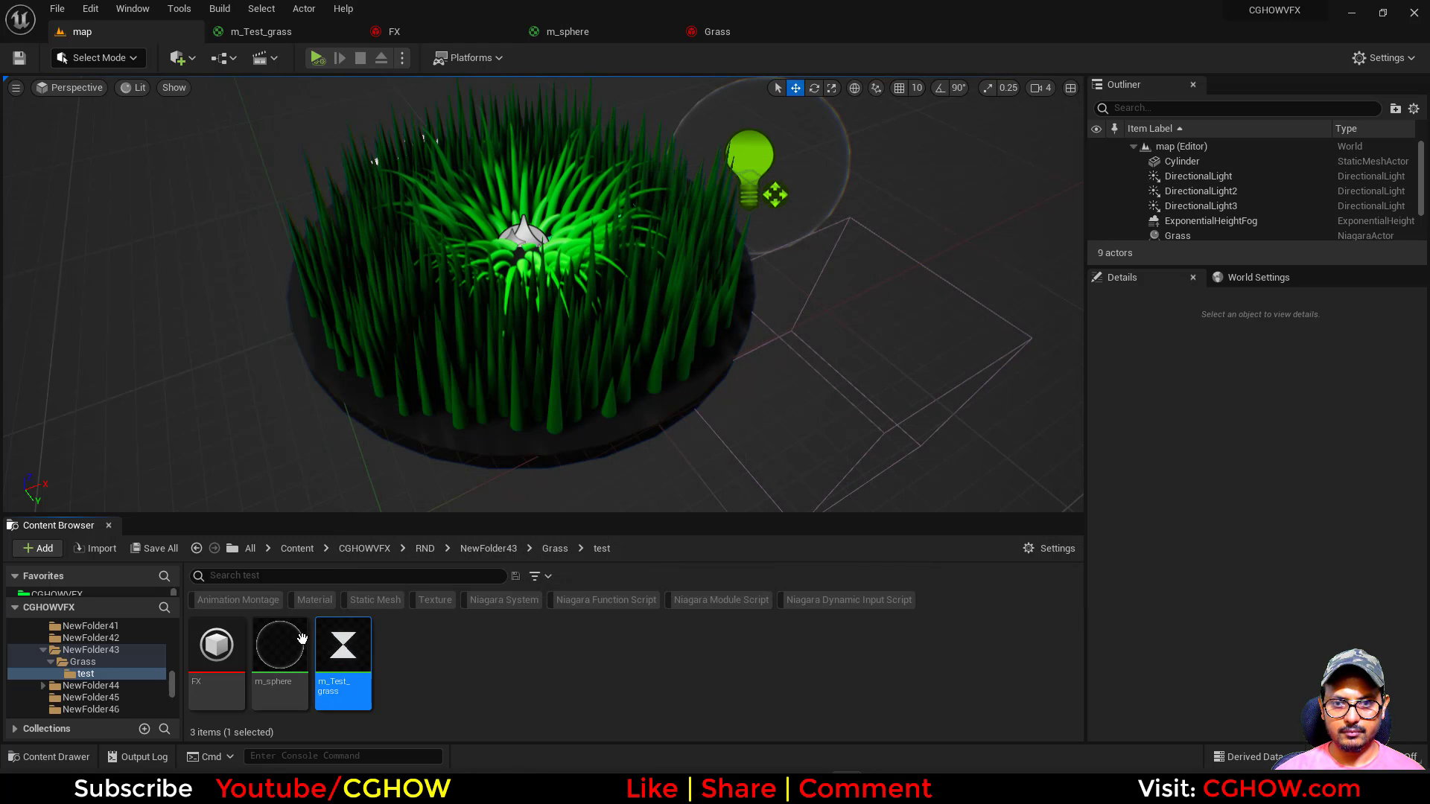
Step: Look up the FX system's references and open the ss level that uses it
{"action": "left_click", "coordinate": [216, 648]}
{"action": "key", "text": "alt+shift+r"}
{"action": "scroll", "coordinate": [605, 407], "scroll_direction": "up", "scroll_amount": 3}
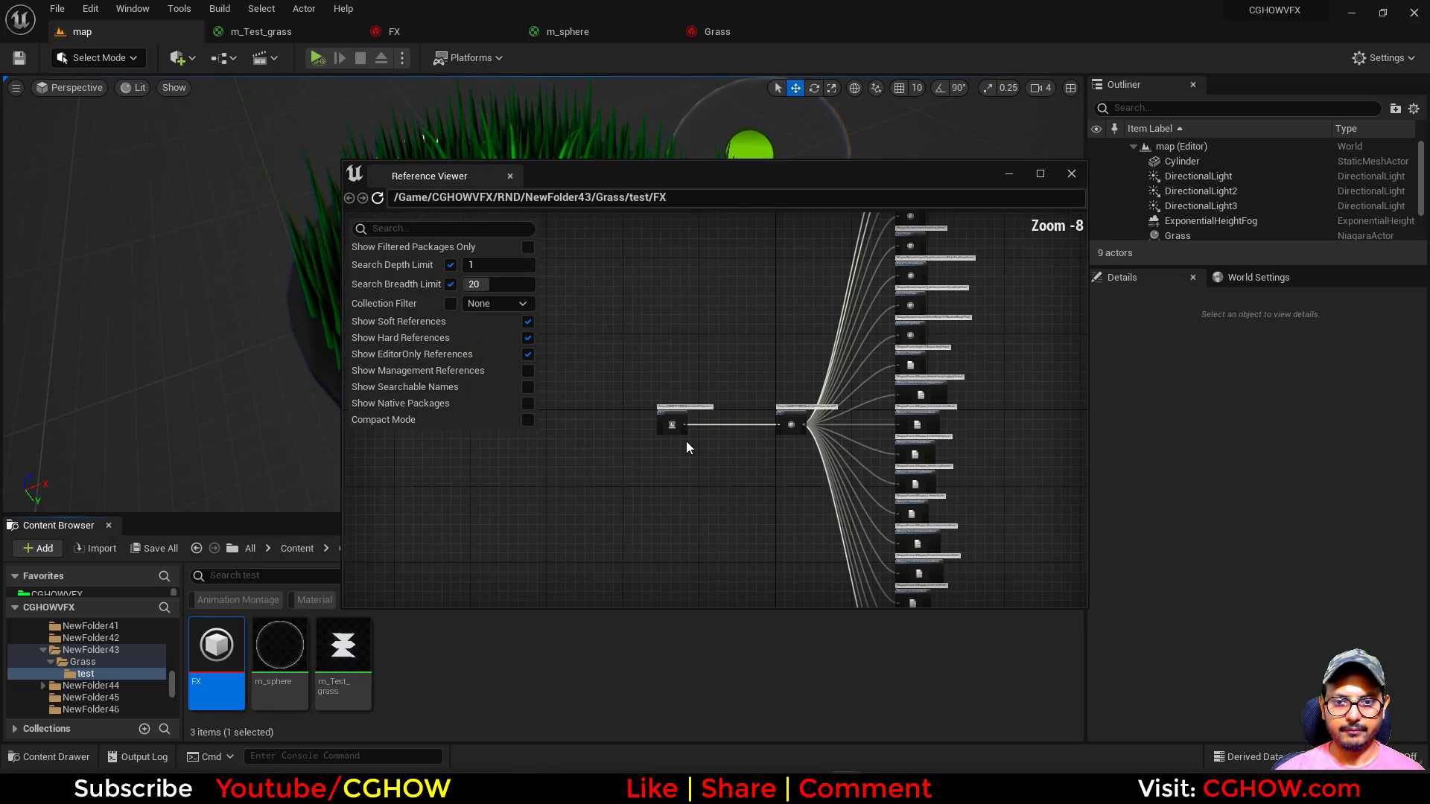
{"action": "scroll", "coordinate": [684, 442], "scroll_direction": "up", "scroll_amount": 3}
{"action": "right_click", "coordinate": [651, 421]}
{"action": "left_click", "coordinate": [772, 464]}
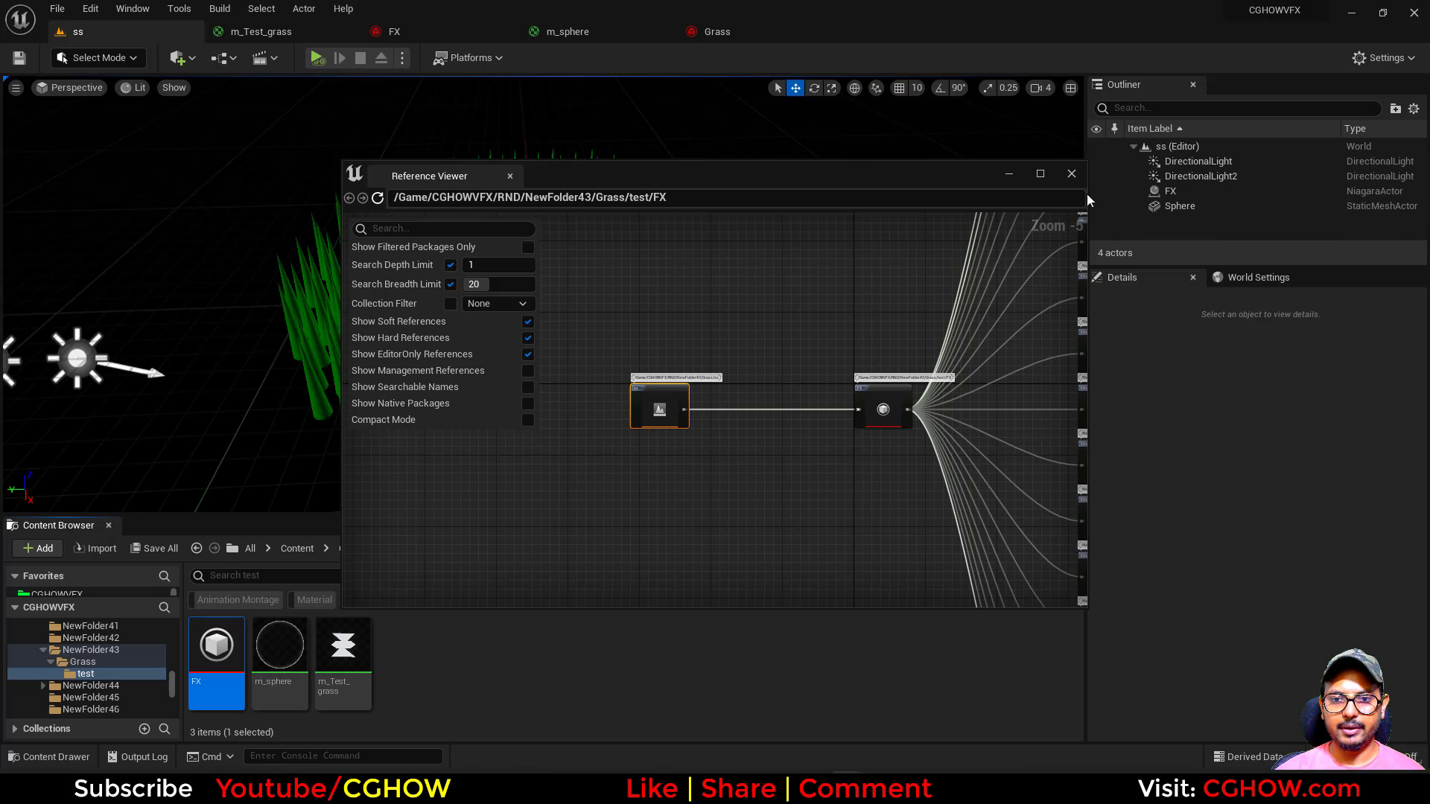
{"action": "left_click", "coordinate": [1072, 174]}
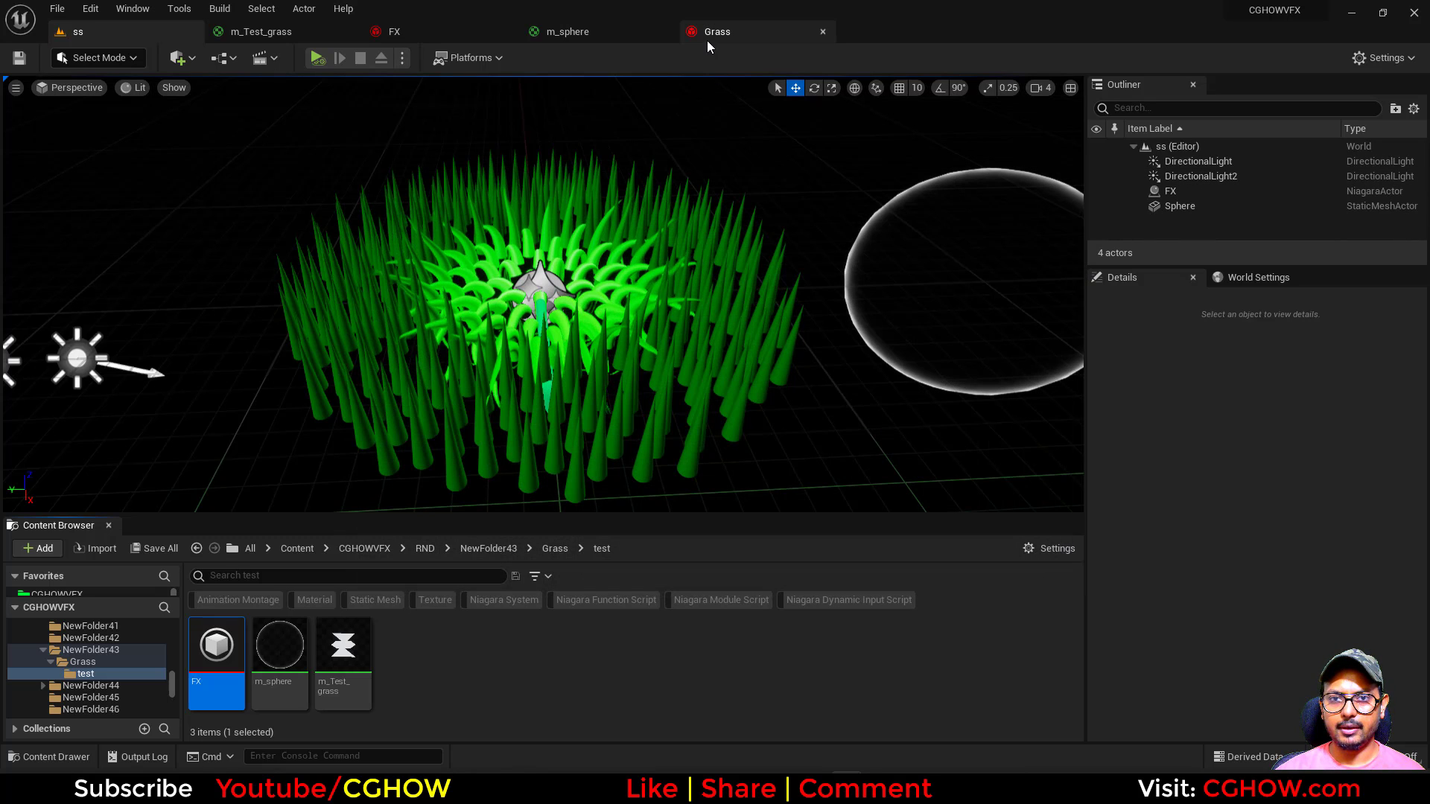
Step: Simulate the ss level, move the sphere into the grass, scale it to about 0.73, and stop the simulation
{"action": "left_click", "coordinate": [316, 58]}
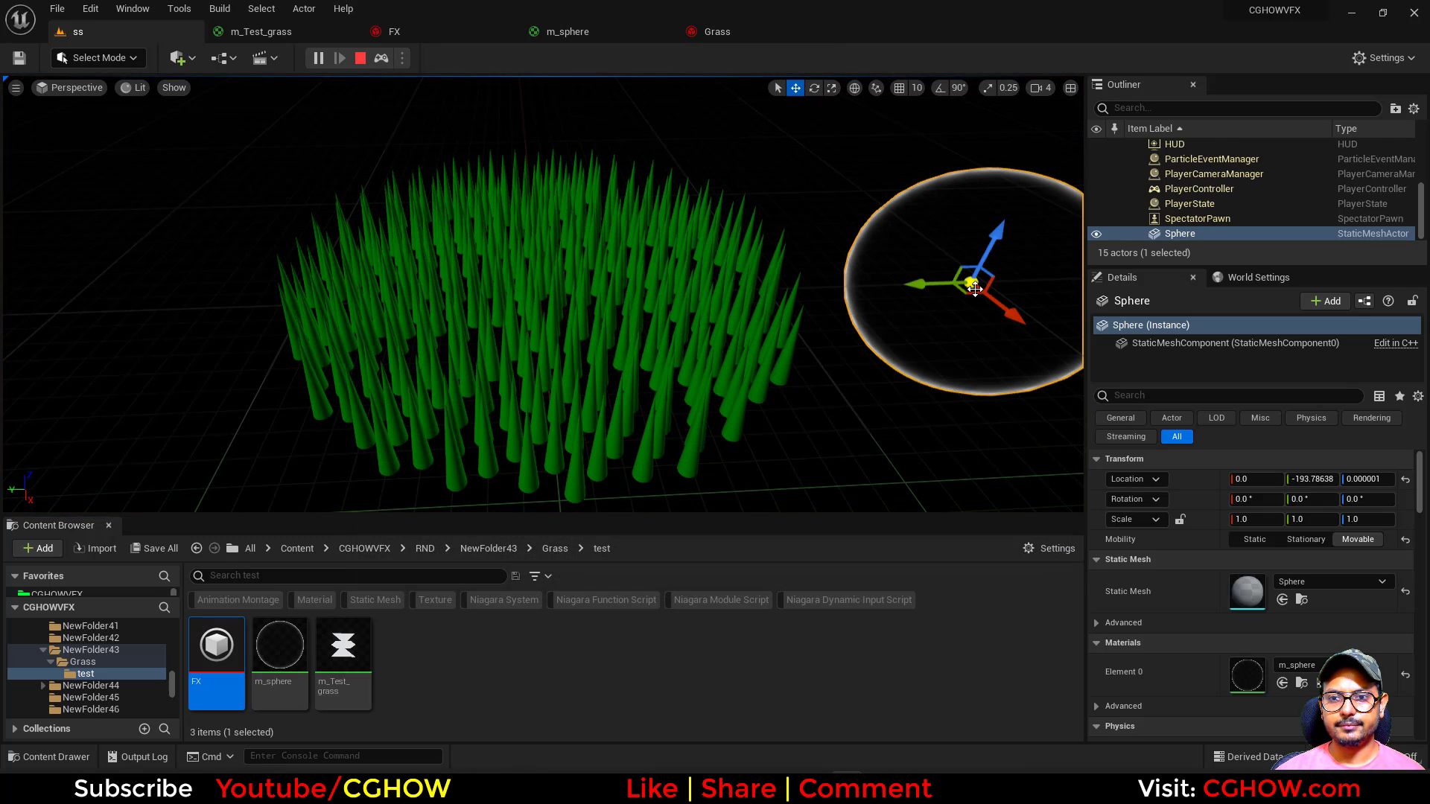
{"action": "left_click_drag", "start_coordinate": [975, 289], "coordinate": [633, 320]}
{"action": "key", "text": "r"}
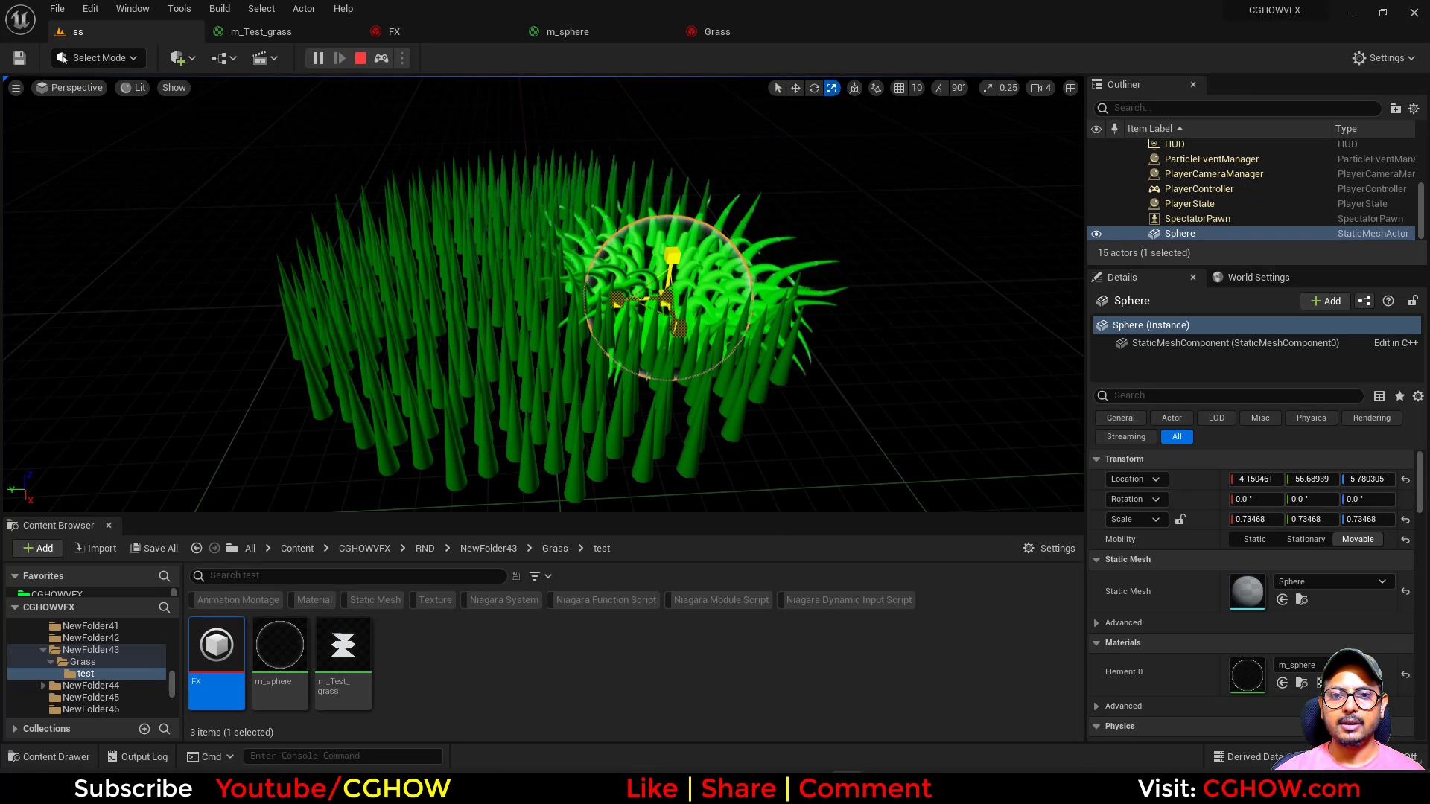
{"action": "left_click", "coordinate": [361, 59]}
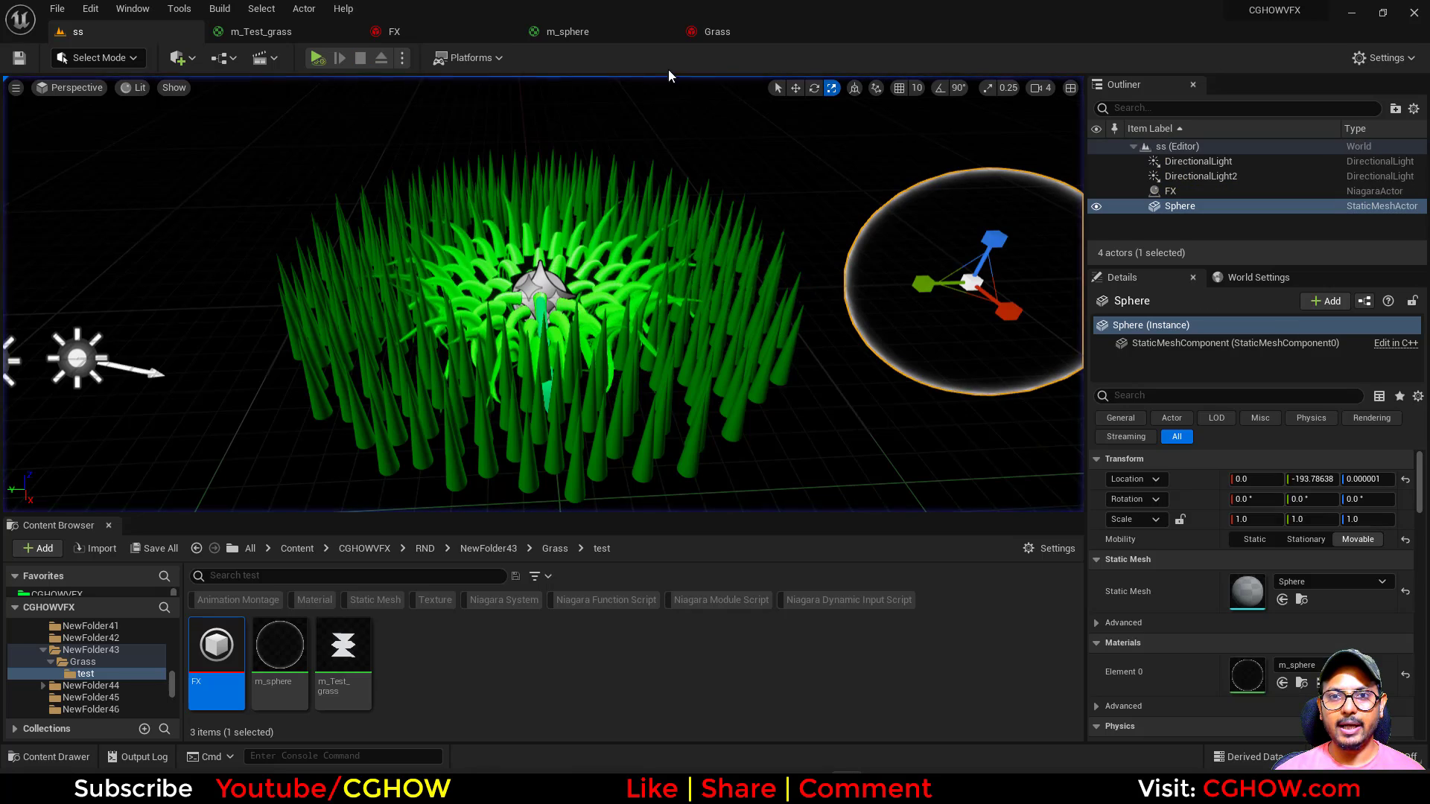
Step: Close the Grass and m_sphere editors and open the Fountain emitter's Region Mask settings in FX
{"action": "middle_click", "coordinate": [762, 28]}
{"action": "middle_click", "coordinate": [640, 24]}
{"action": "left_click", "coordinate": [454, 28]}
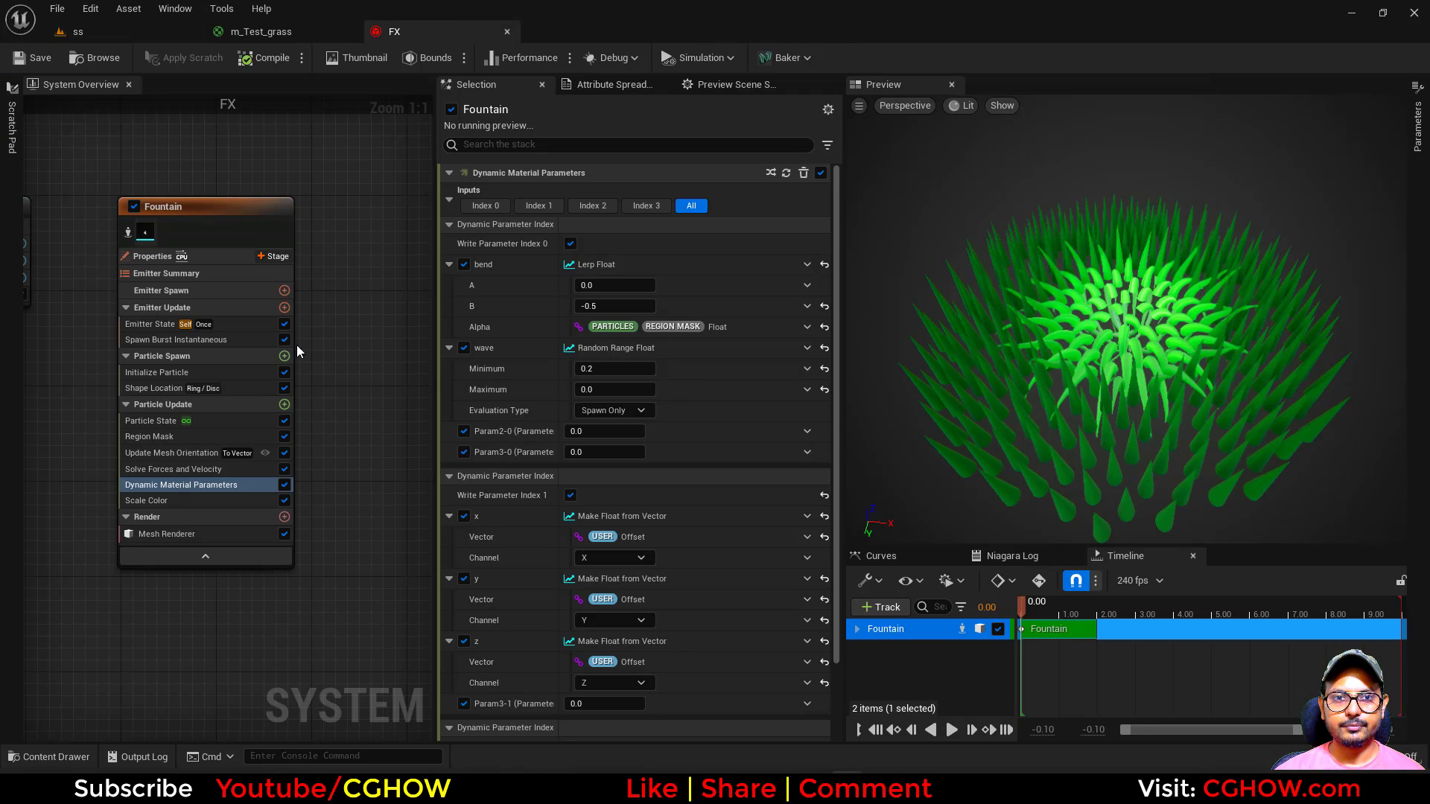
{"action": "left_click", "coordinate": [156, 436]}
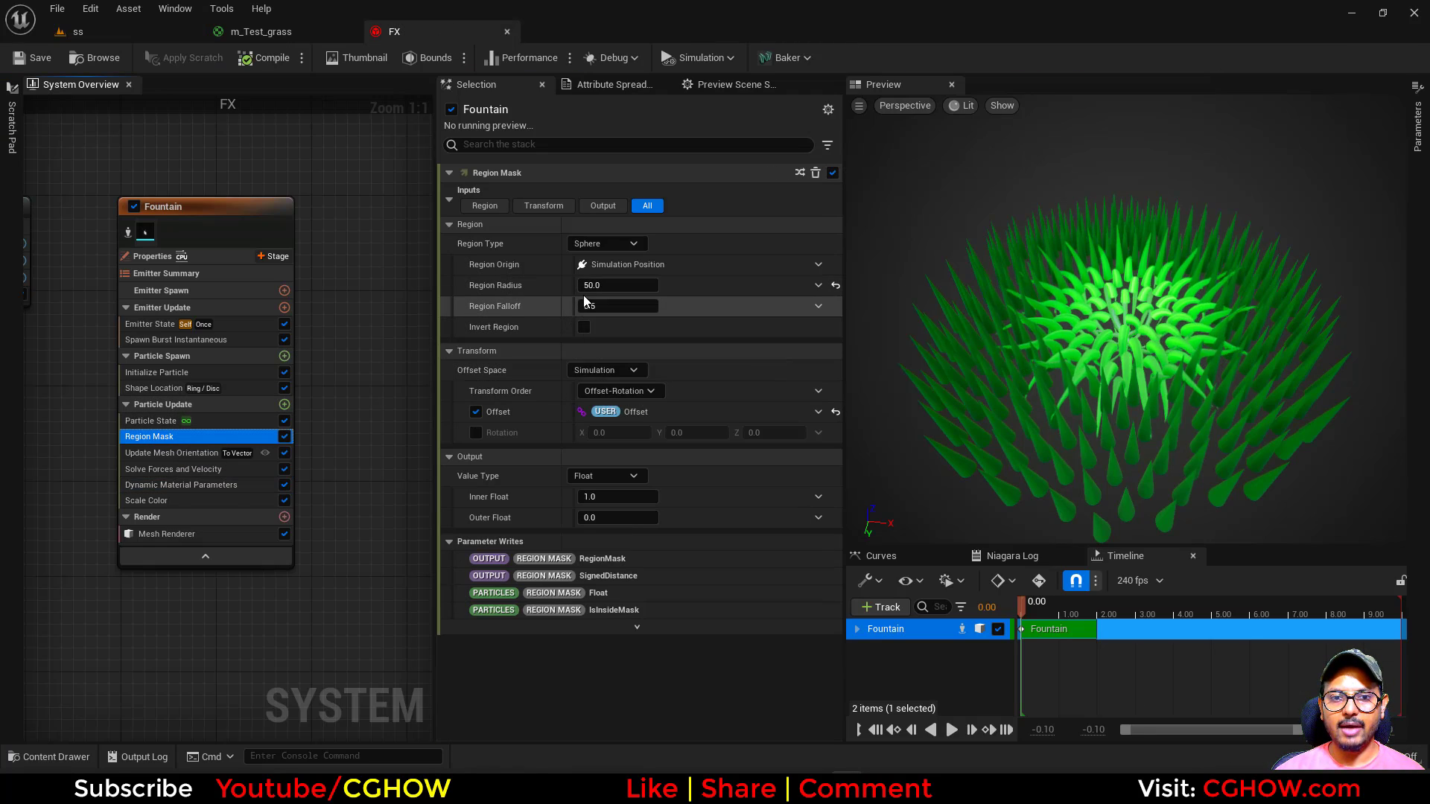
Step: Make the Region Mask's Region Radius read from a new User parameter
{"action": "left_click", "coordinate": [596, 285]}
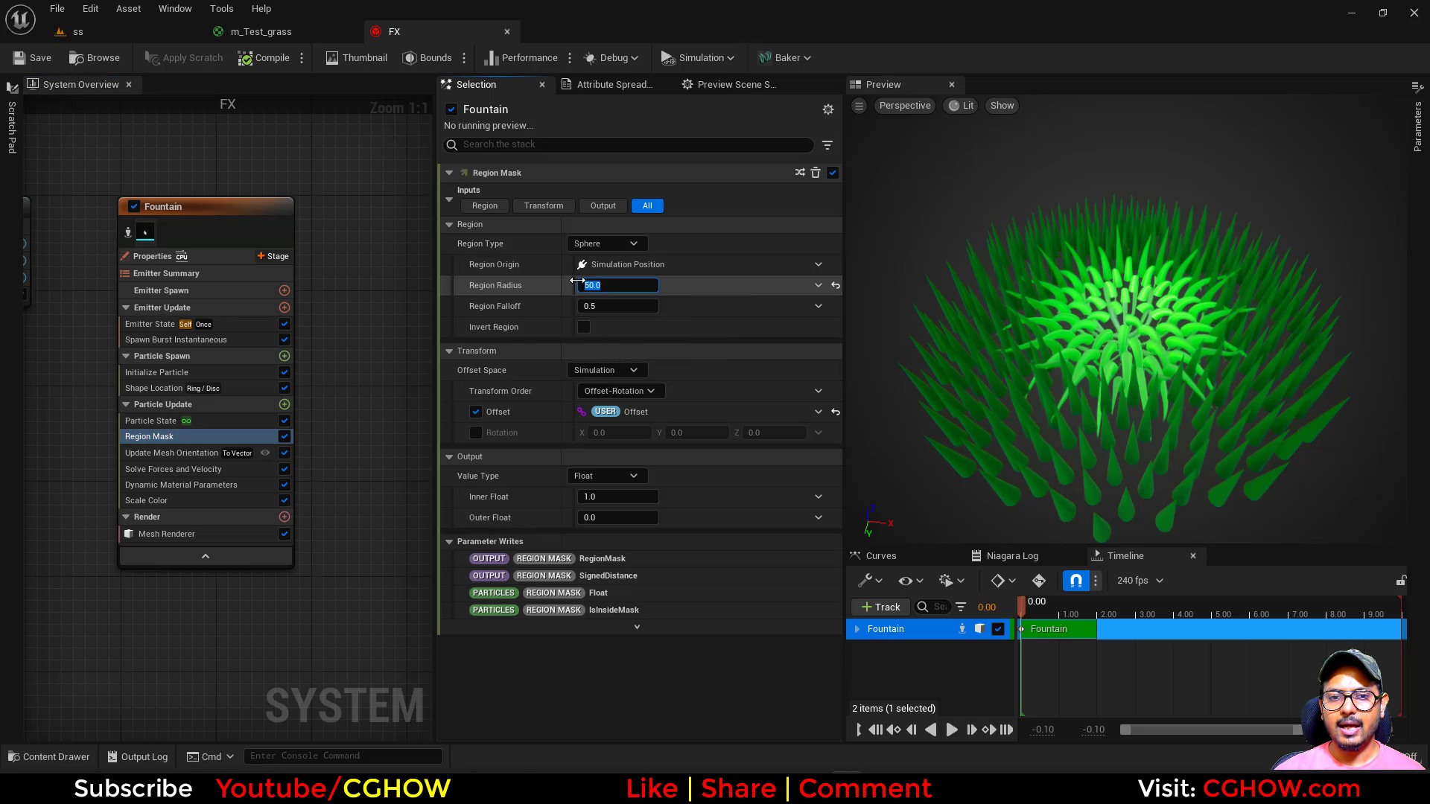
{"action": "left_click", "coordinate": [250, 34]}
{"action": "left_click", "coordinate": [158, 36]}
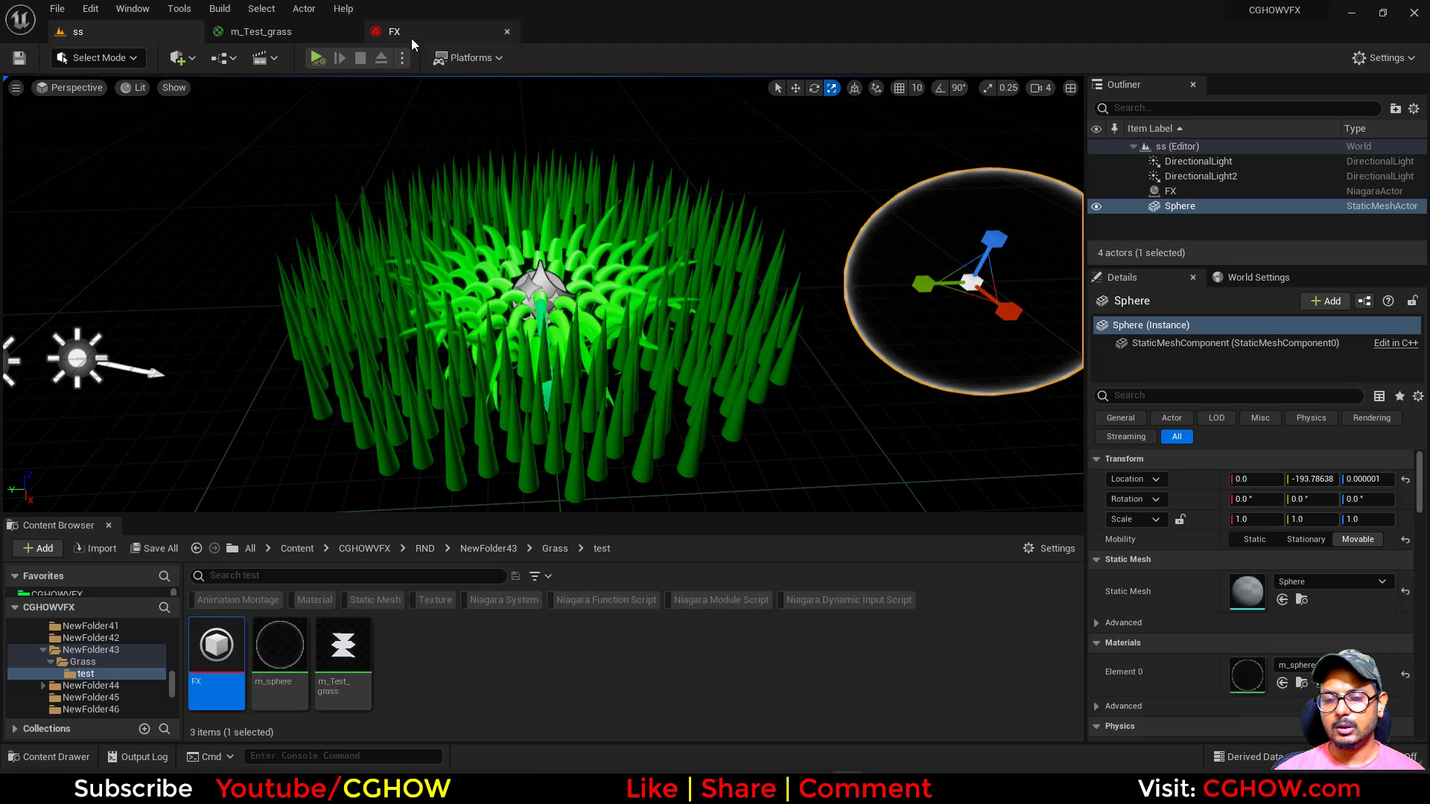
{"action": "left_click", "coordinate": [412, 35]}
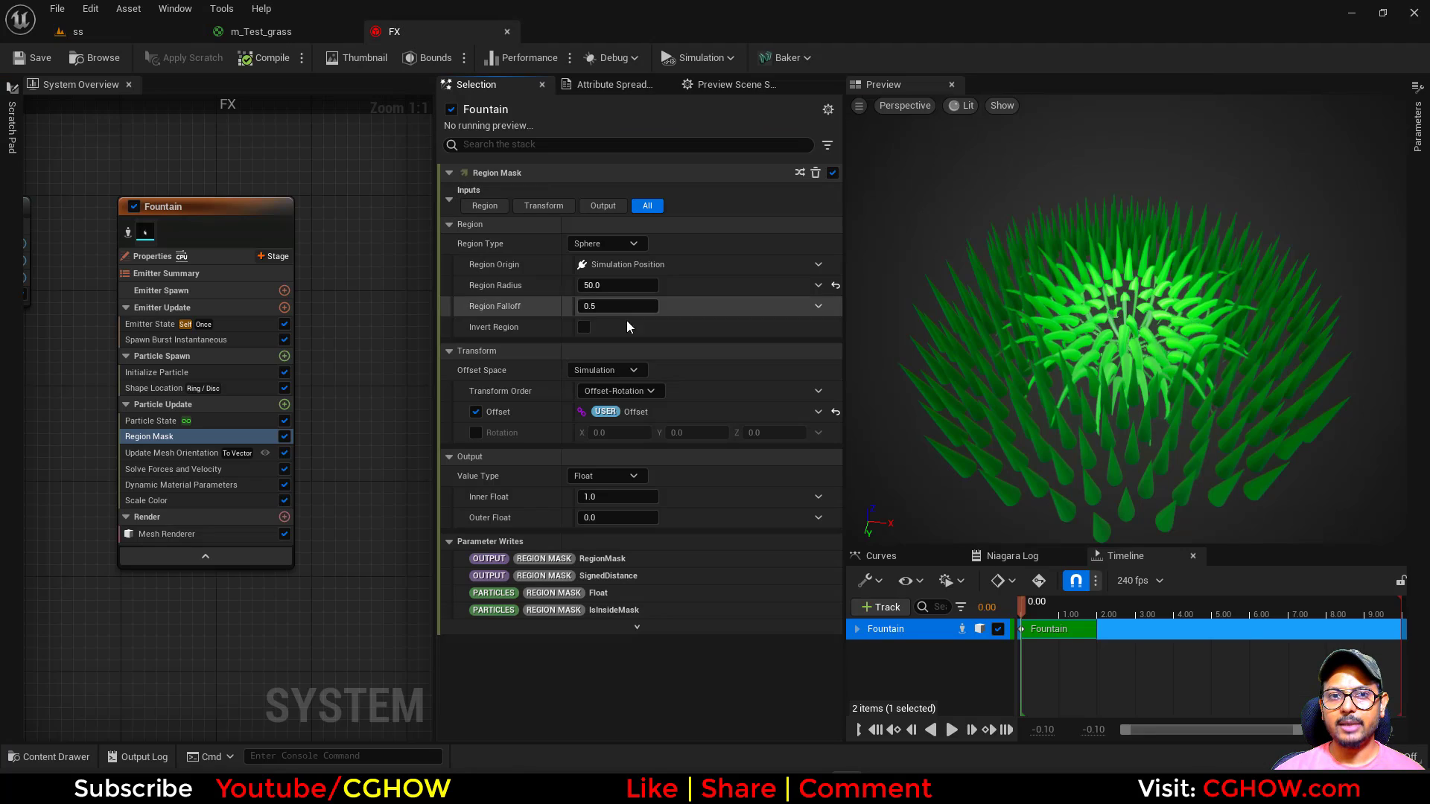
{"action": "left_click", "coordinate": [818, 285]}
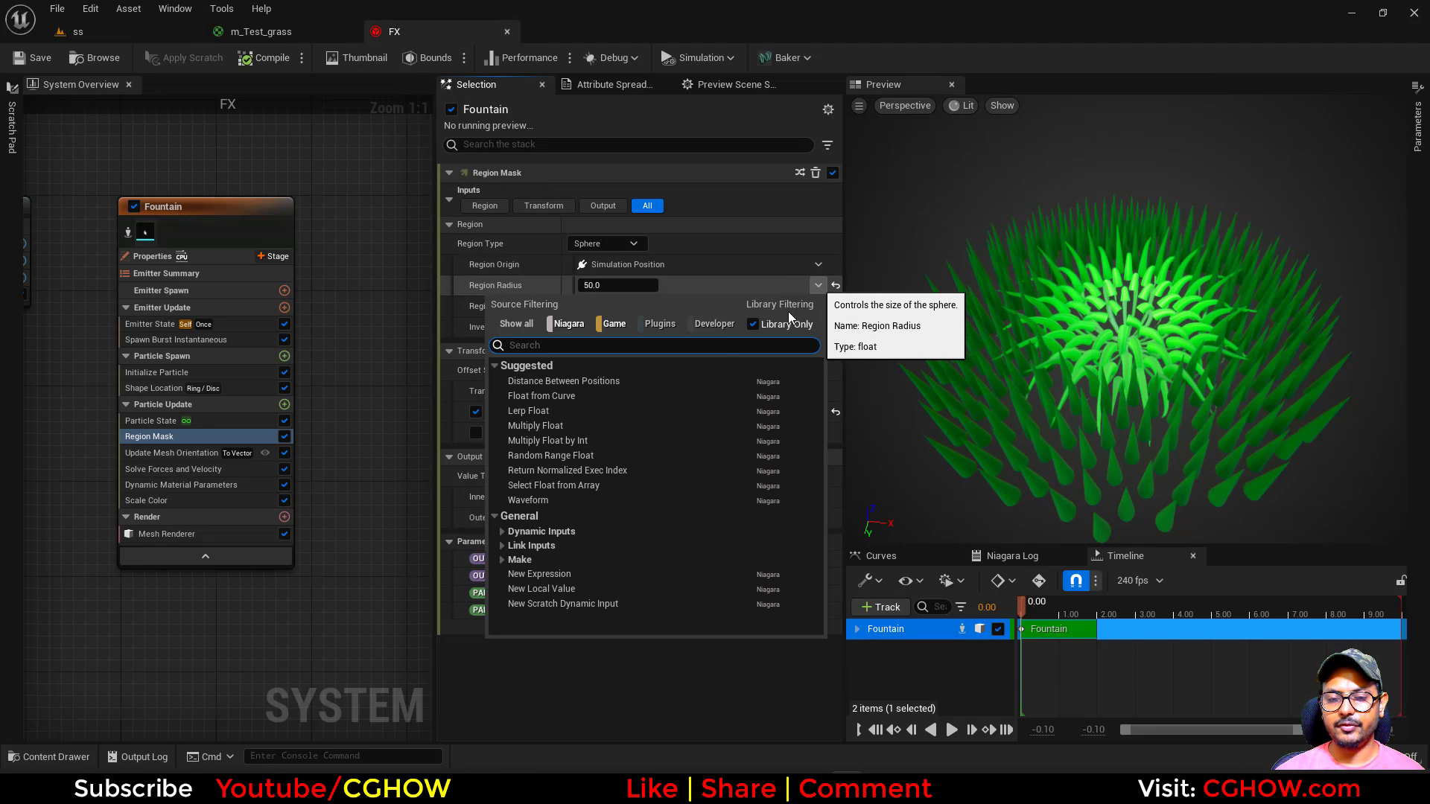
{"action": "left_click", "coordinate": [507, 564]}
{"action": "scroll", "coordinate": [580, 619], "scroll_direction": "down", "scroll_amount": 2}
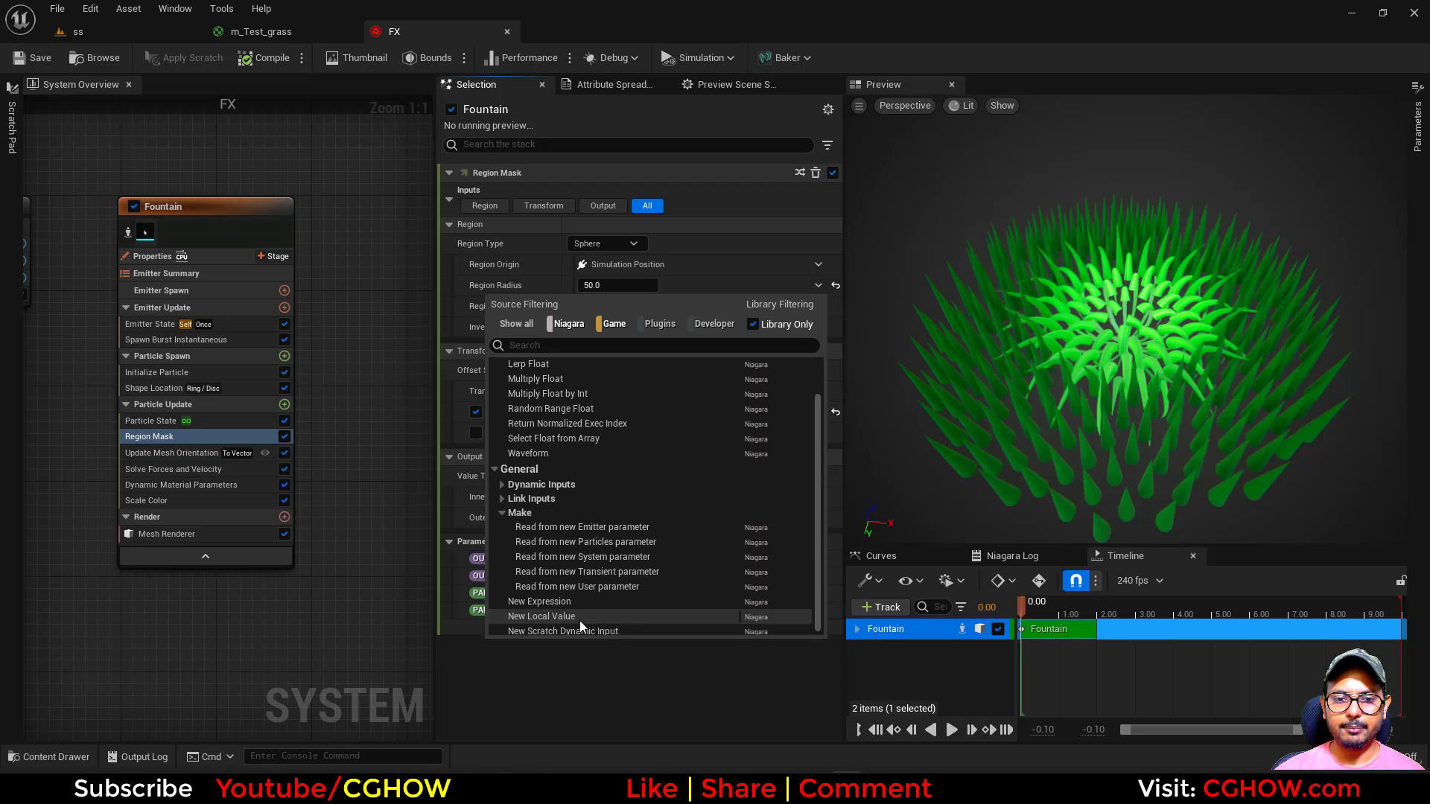
{"action": "left_click", "coordinate": [617, 581]}
Step: Copy the Region Radius user parameter's name and open the ss level blueprint
{"action": "left_click", "coordinate": [229, 283]}
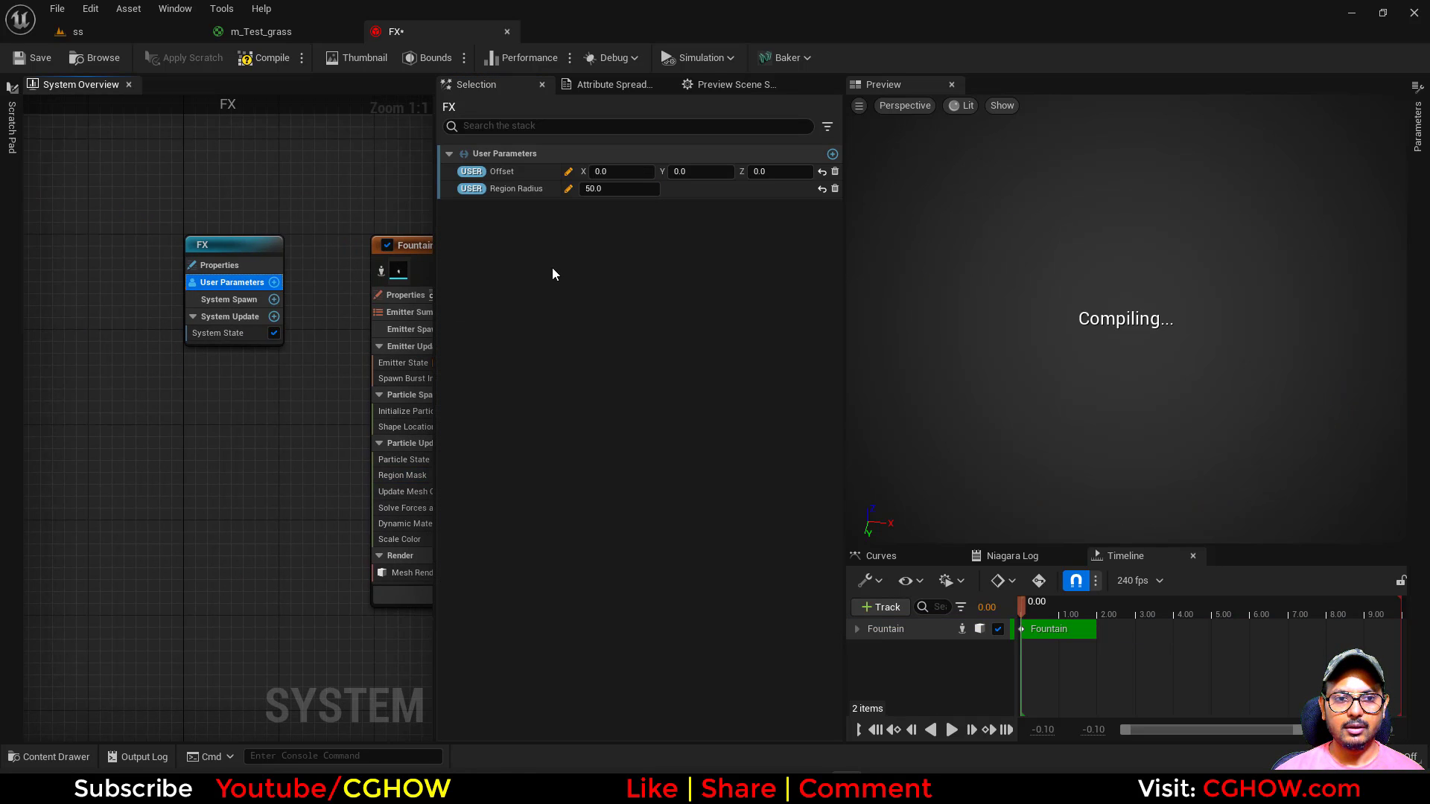
{"action": "double_click", "coordinate": [513, 188]}
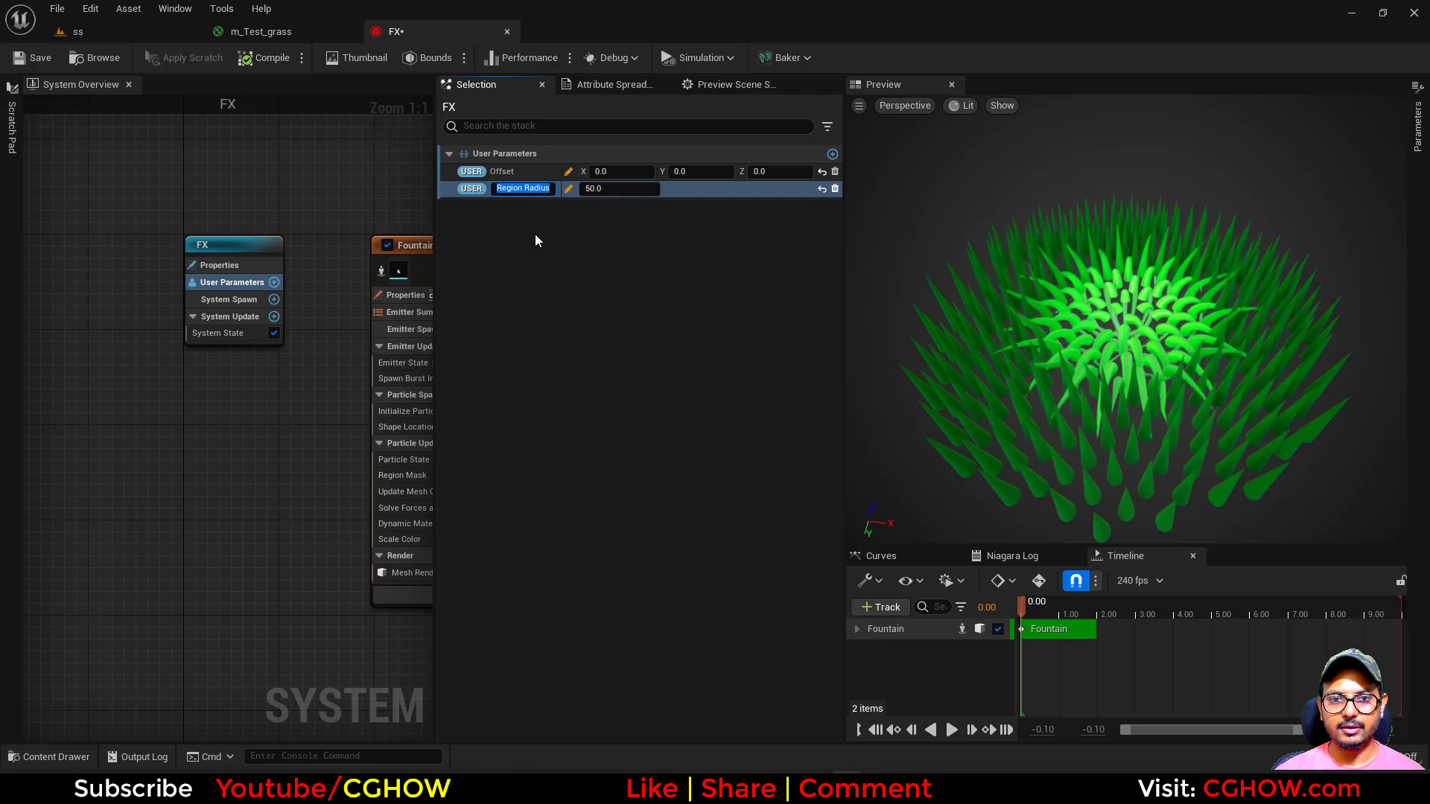
{"action": "left_click", "coordinate": [188, 30]}
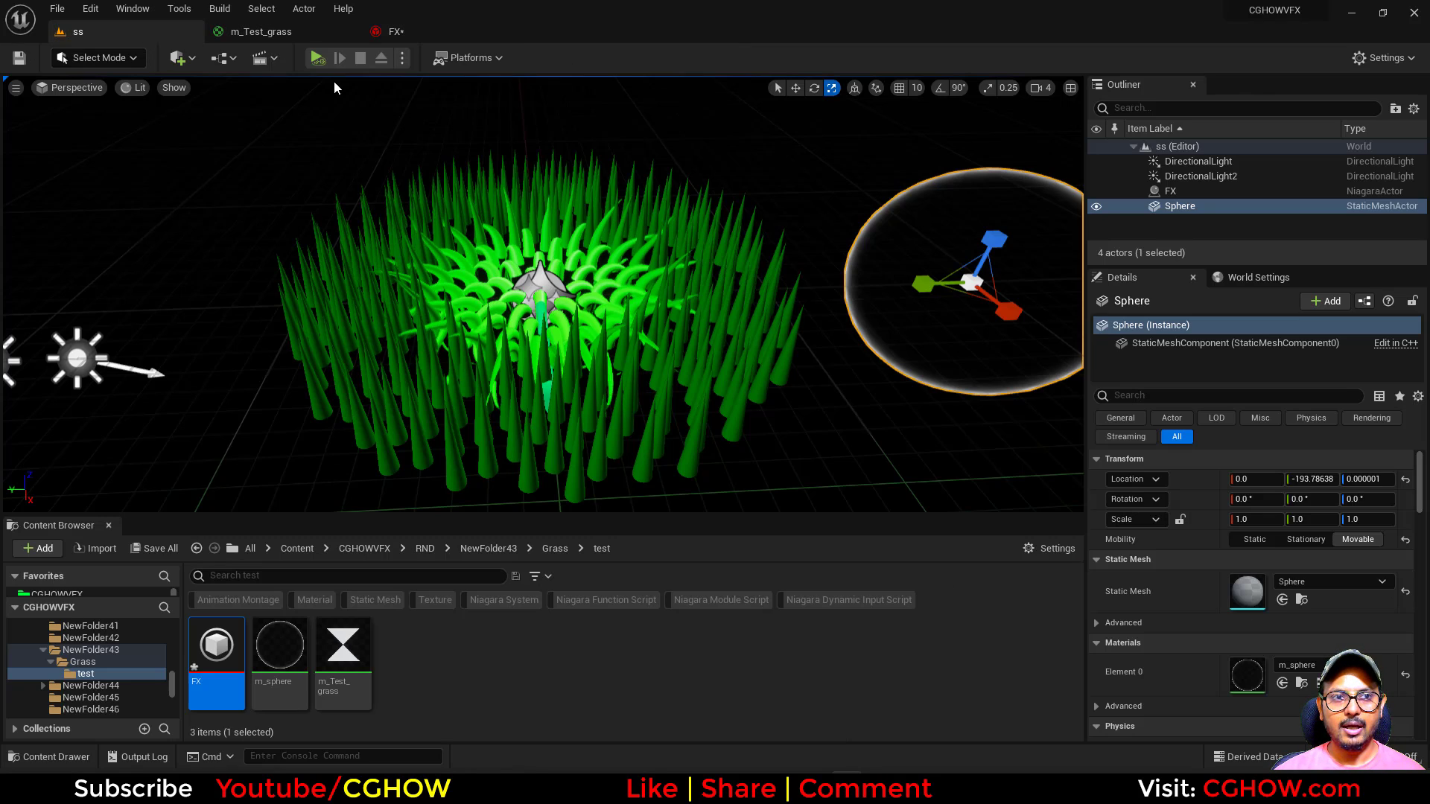
{"action": "left_click", "coordinate": [224, 58]}
{"action": "left_click", "coordinate": [267, 164]}
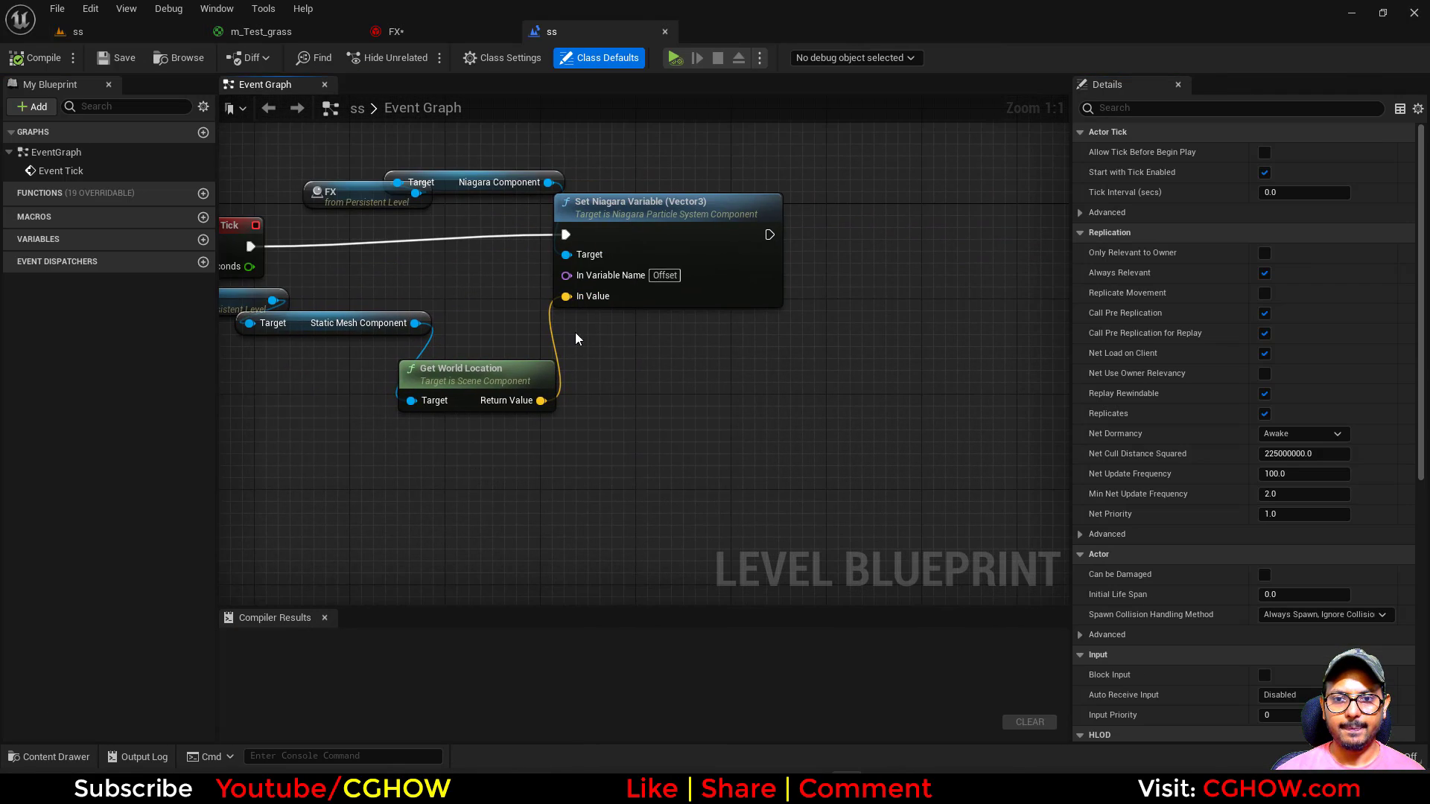
Step: Add a Set Niagara Variable (Float) node for Region Radius from the Niagara Component and run it after the Vector3 node
{"action": "left_click_drag", "start_coordinate": [567, 227], "coordinate": [686, 430]}
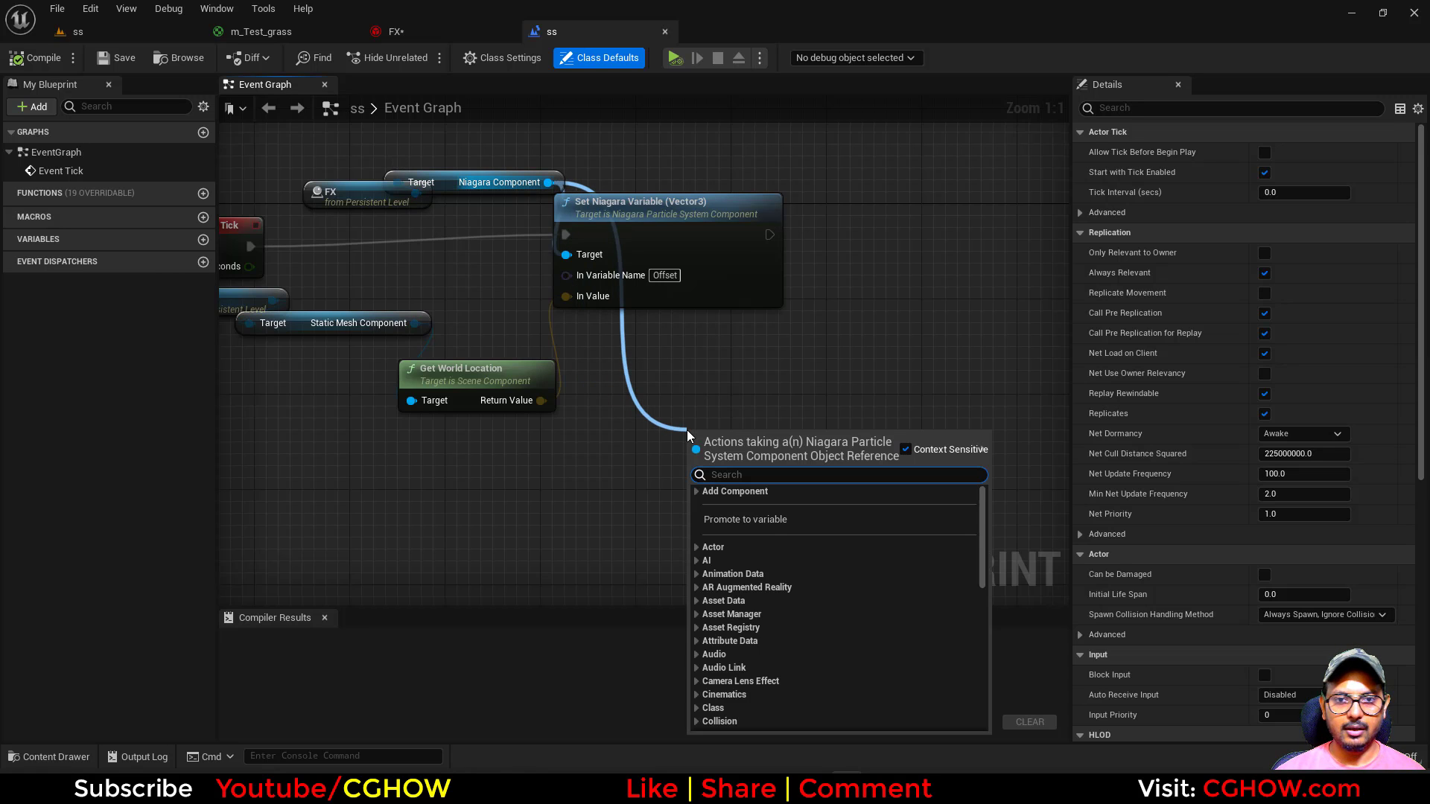
{"action": "type", "text": "set niagar"}
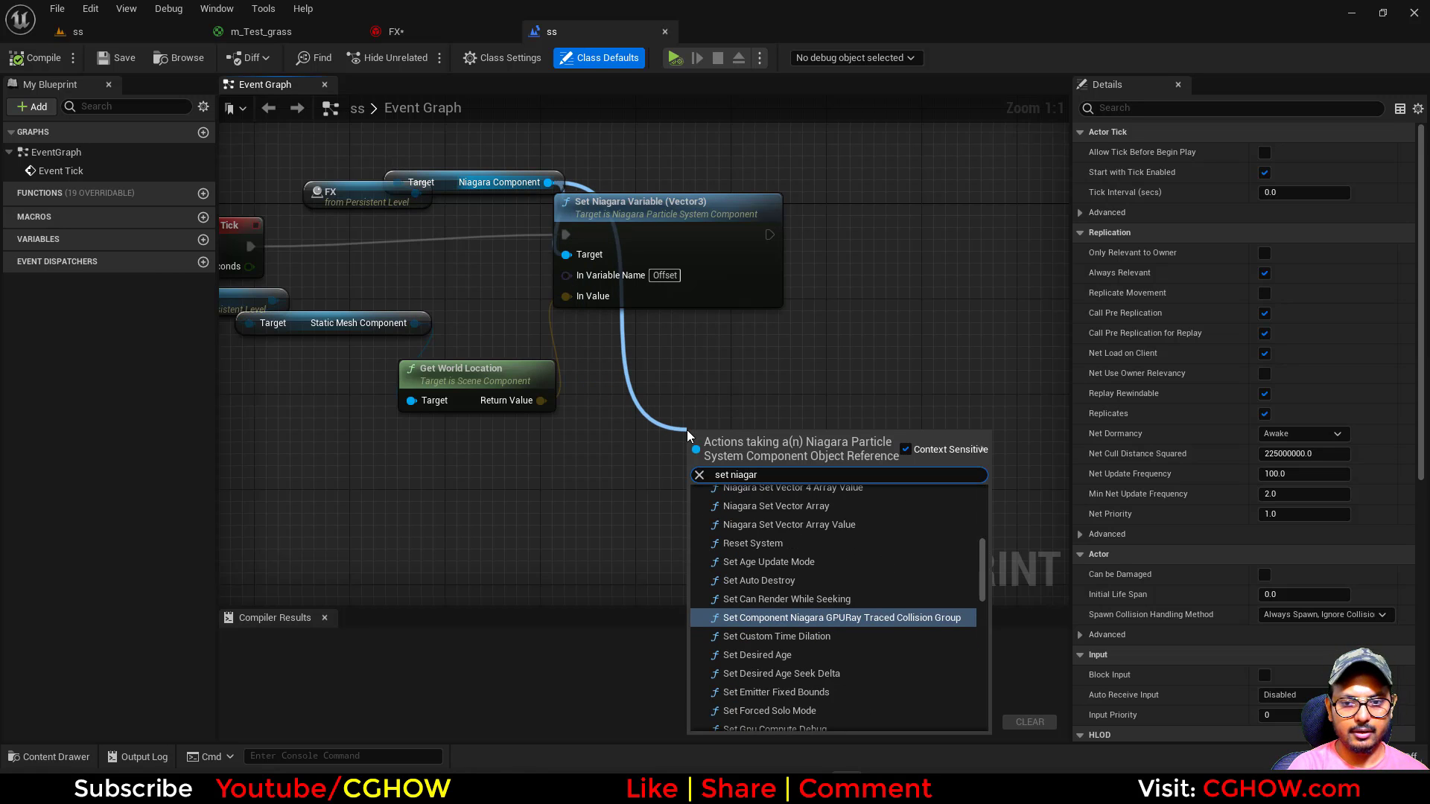
{"action": "type", "text": " var"}
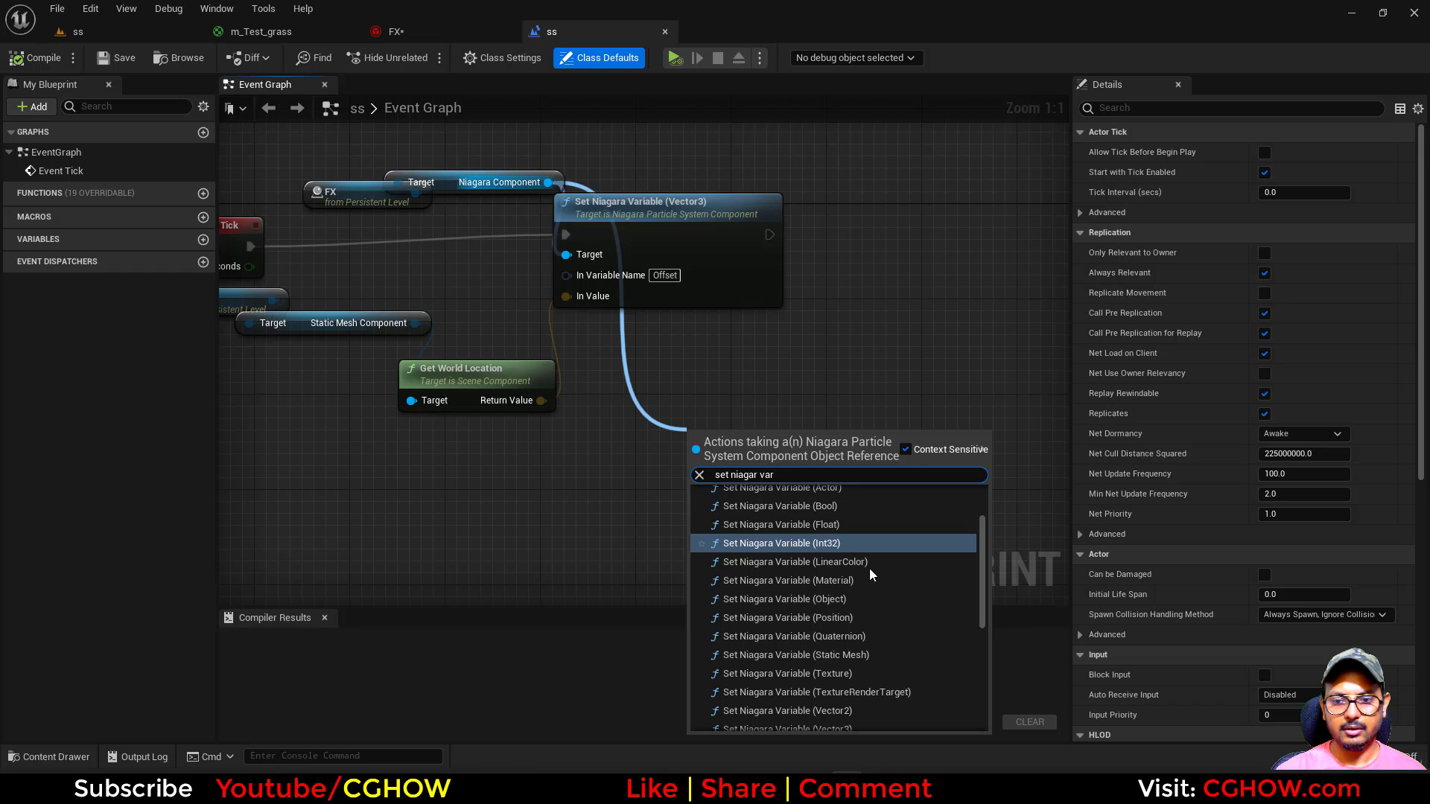
{"action": "left_click", "coordinate": [827, 525]}
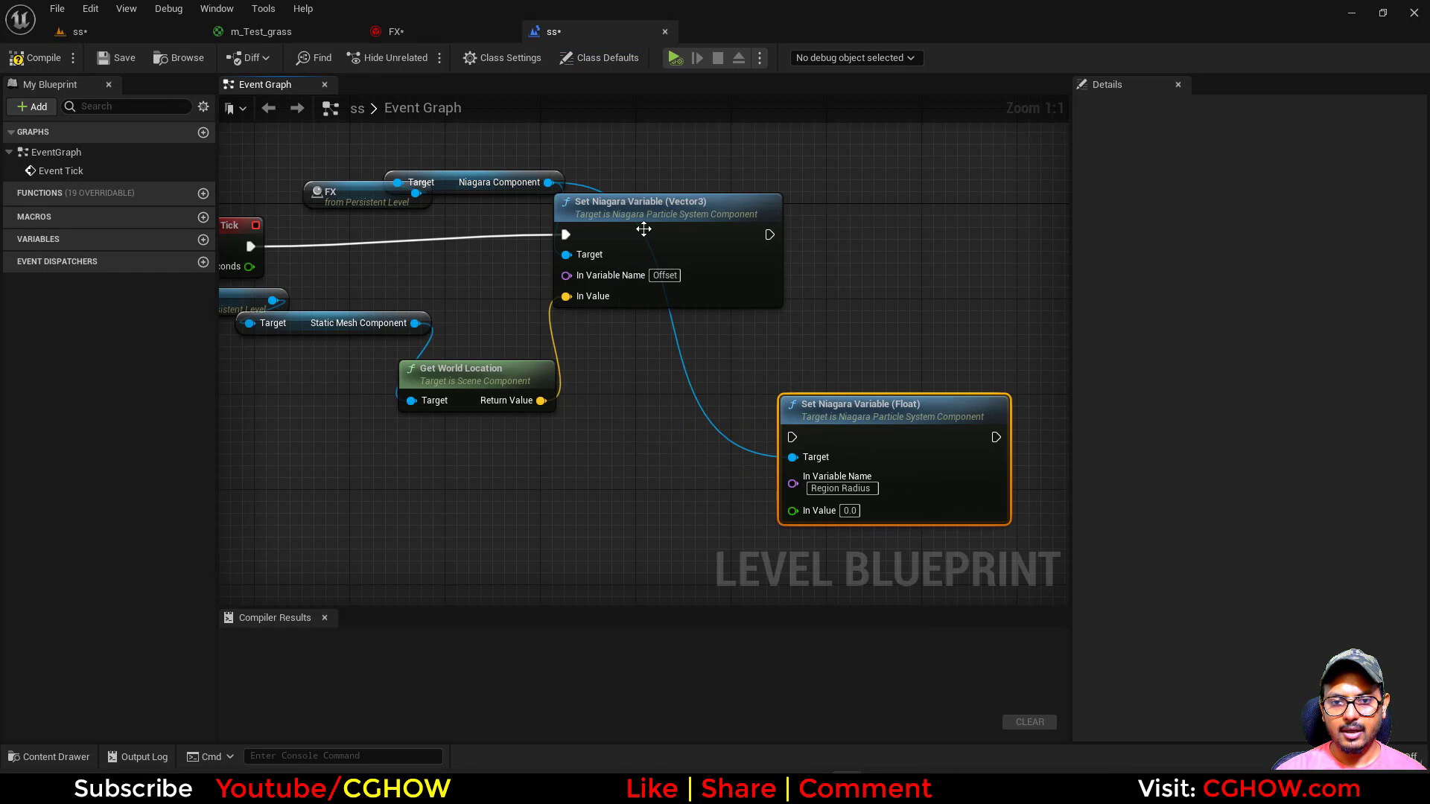
{"action": "left_click_drag", "start_coordinate": [769, 235], "coordinate": [805, 439]}
{"action": "right_click_drag", "start_coordinate": [829, 522], "coordinate": [836, 447]}
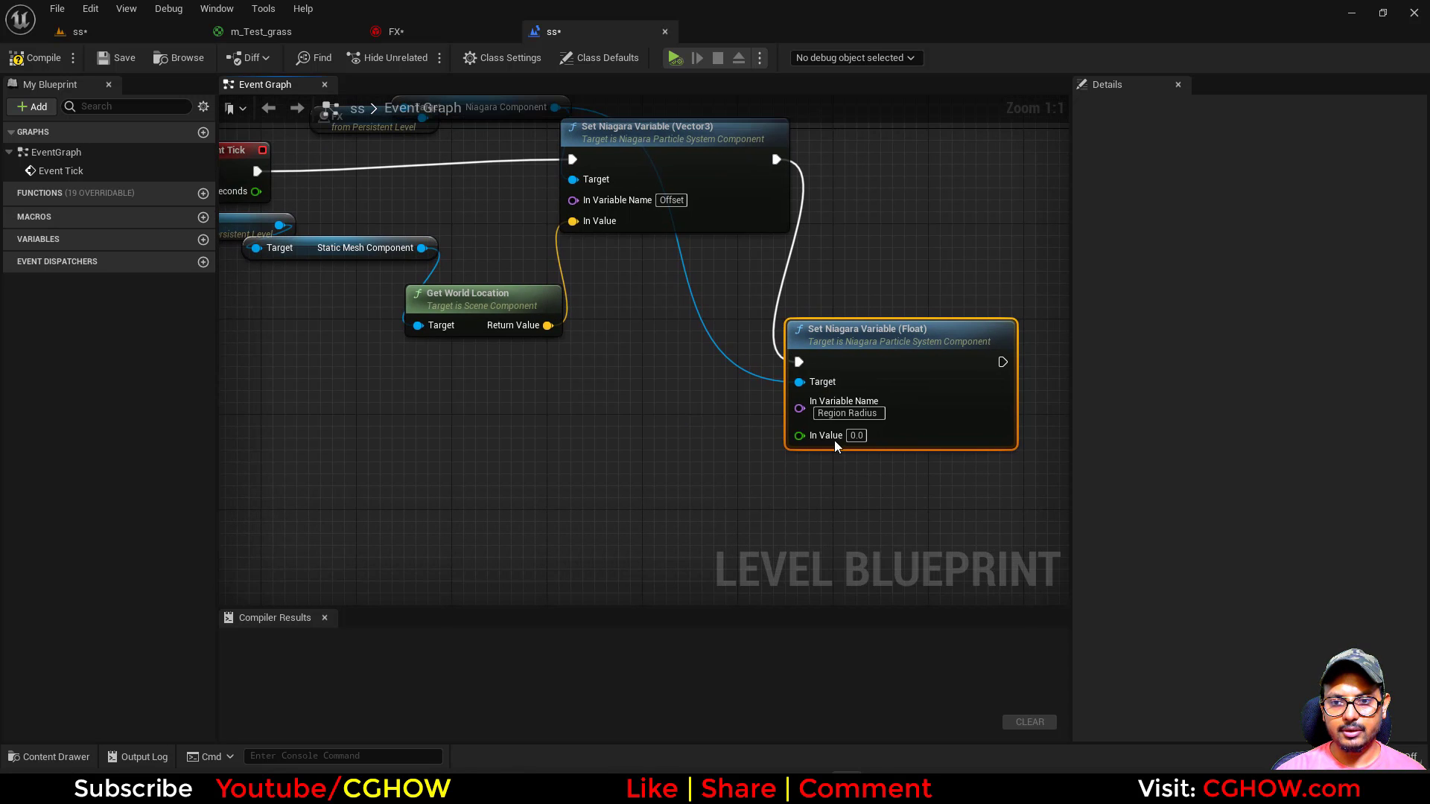
Step: Add a Get Actor Scale 3D node connected to the Sphere reference
{"action": "right_click_drag", "start_coordinate": [449, 377], "coordinate": [536, 389]}
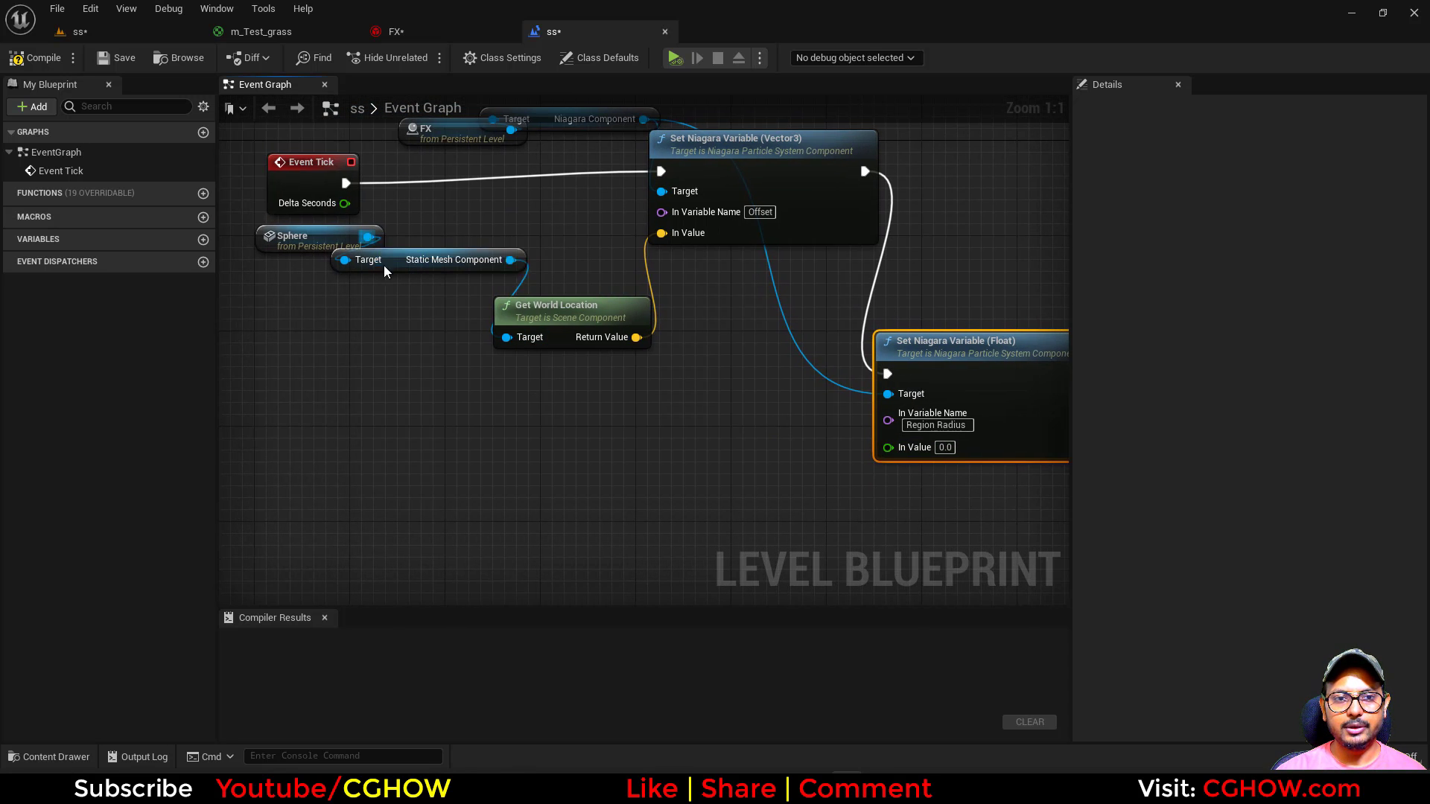
{"action": "left_click_drag", "start_coordinate": [368, 237], "coordinate": [448, 413]}
{"action": "type", "text": "scale"}
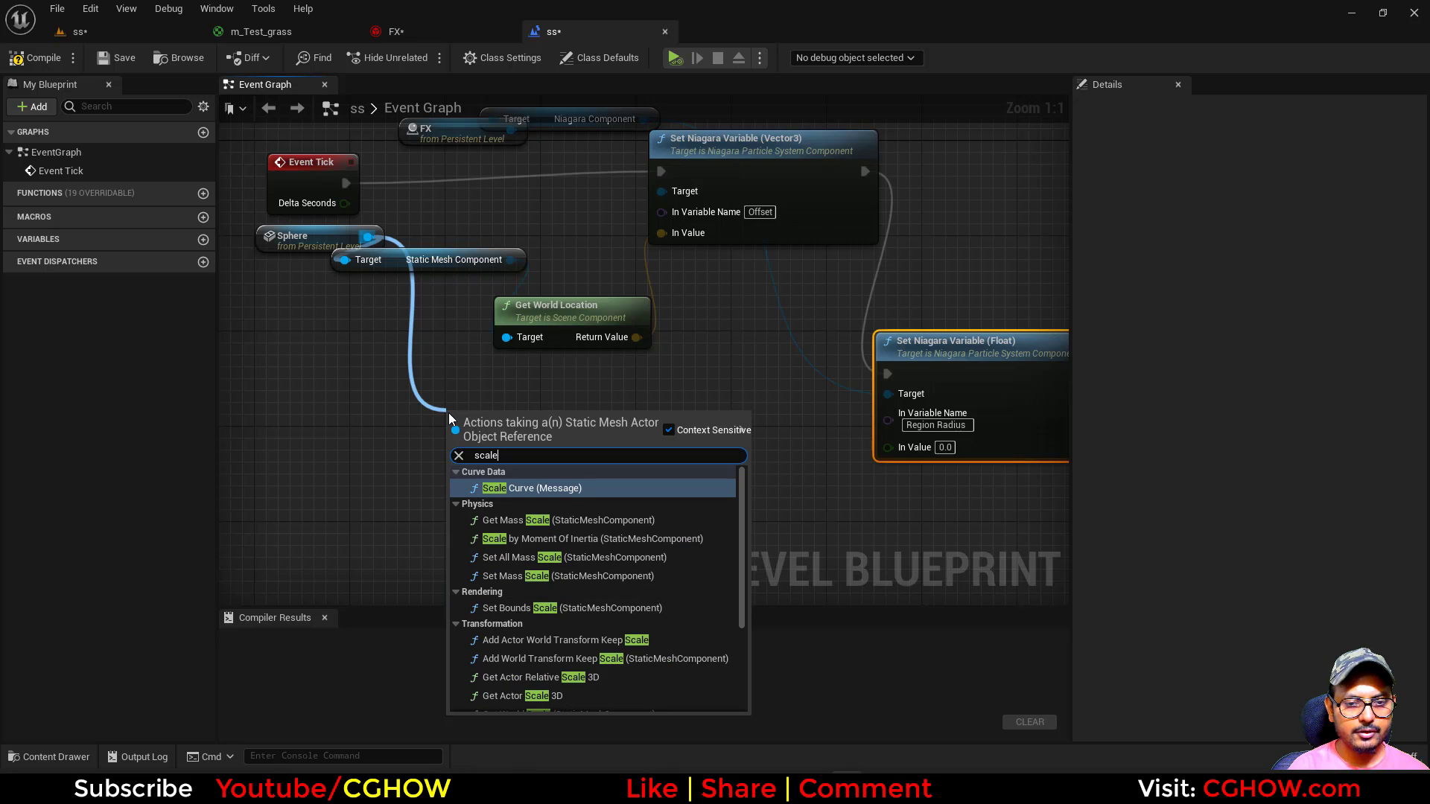
{"action": "left_click", "coordinate": [521, 696]}
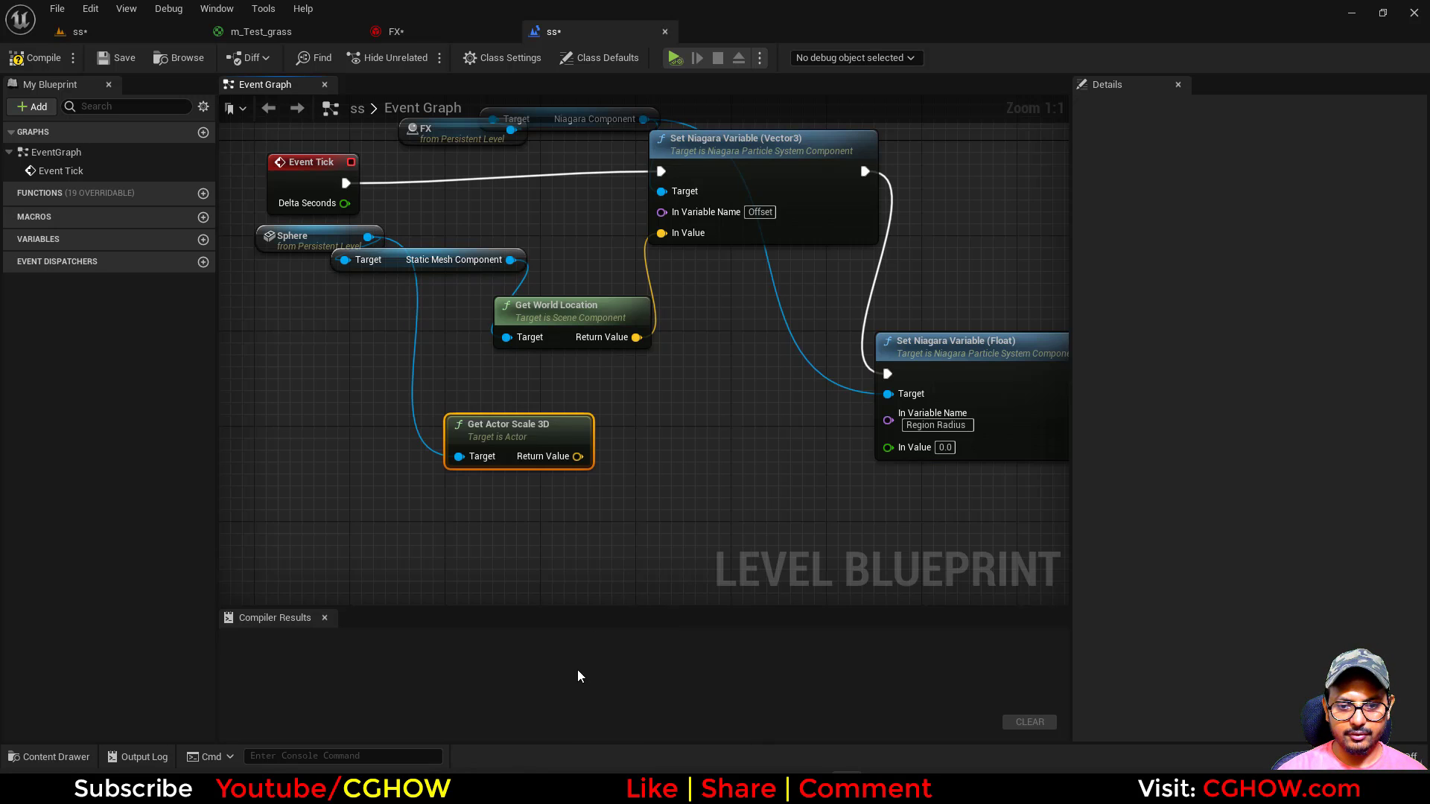
Step: Split the actor scale's return value and connect its X component to the Region Radius node's In Value
{"action": "right_click", "coordinate": [578, 457]}
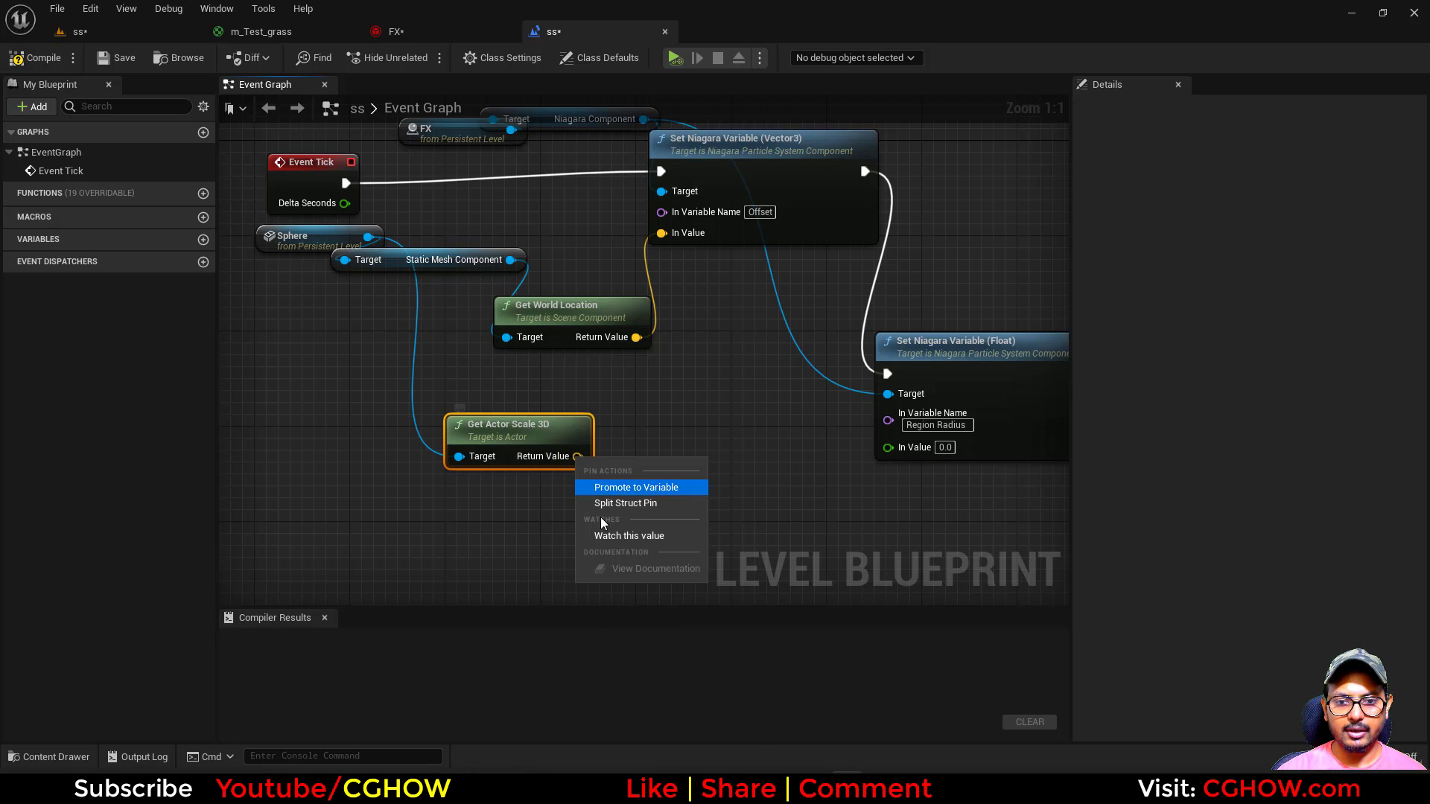
{"action": "left_click", "coordinate": [654, 503]}
{"action": "left_click_drag", "start_coordinate": [586, 457], "coordinate": [598, 461]}
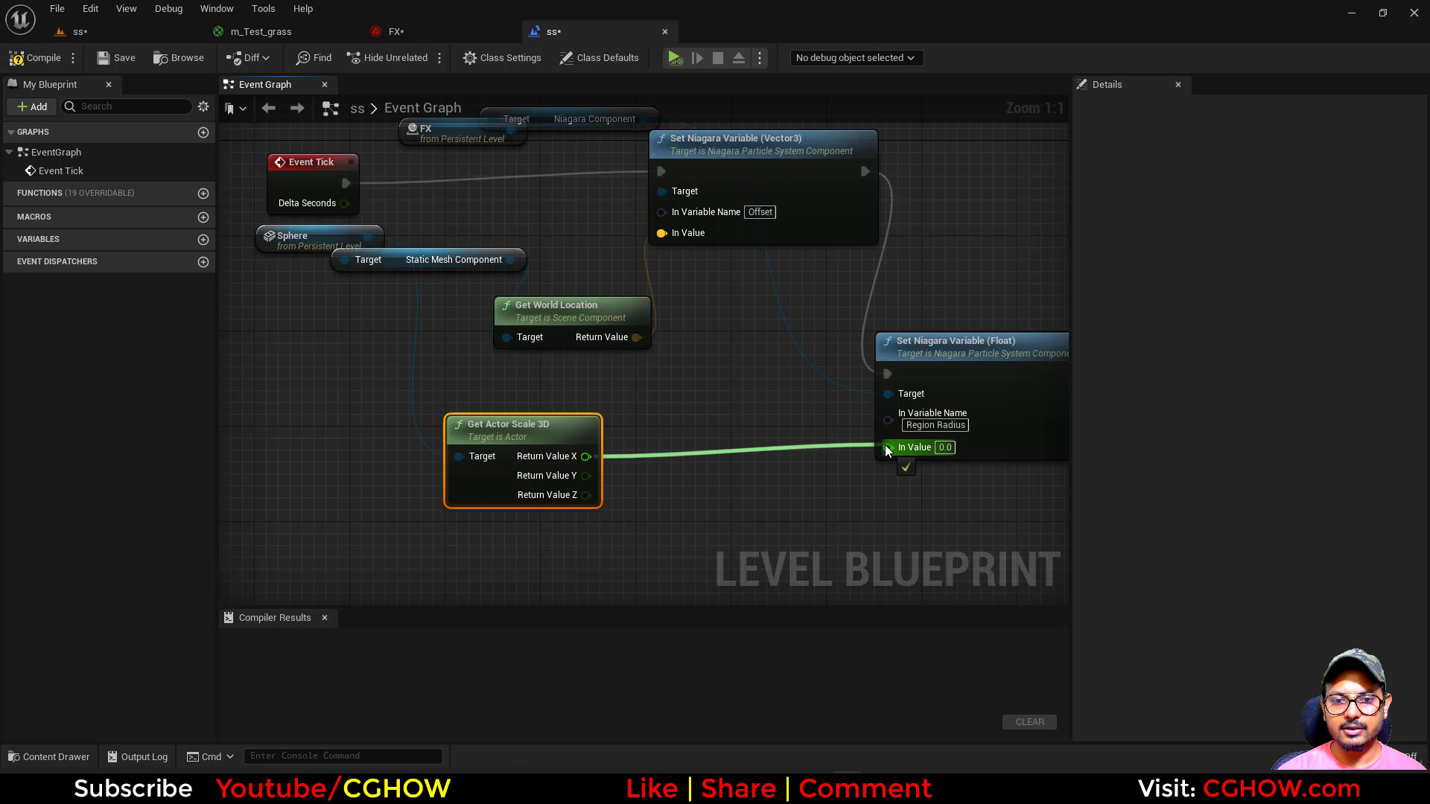
{"action": "left_click_drag", "start_coordinate": [885, 445], "coordinate": [887, 447]}
{"action": "right_click_drag", "start_coordinate": [733, 490], "coordinate": [658, 493]}
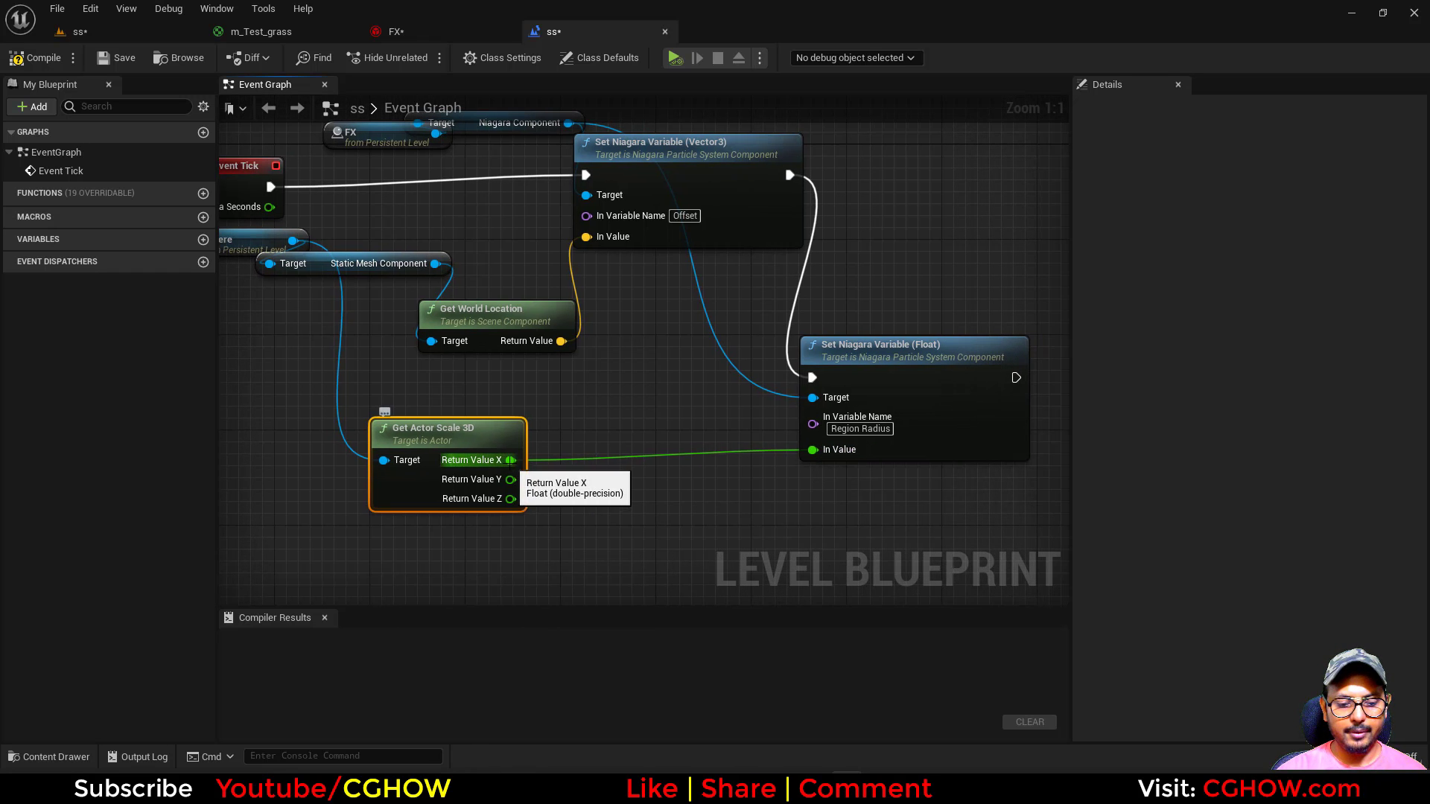